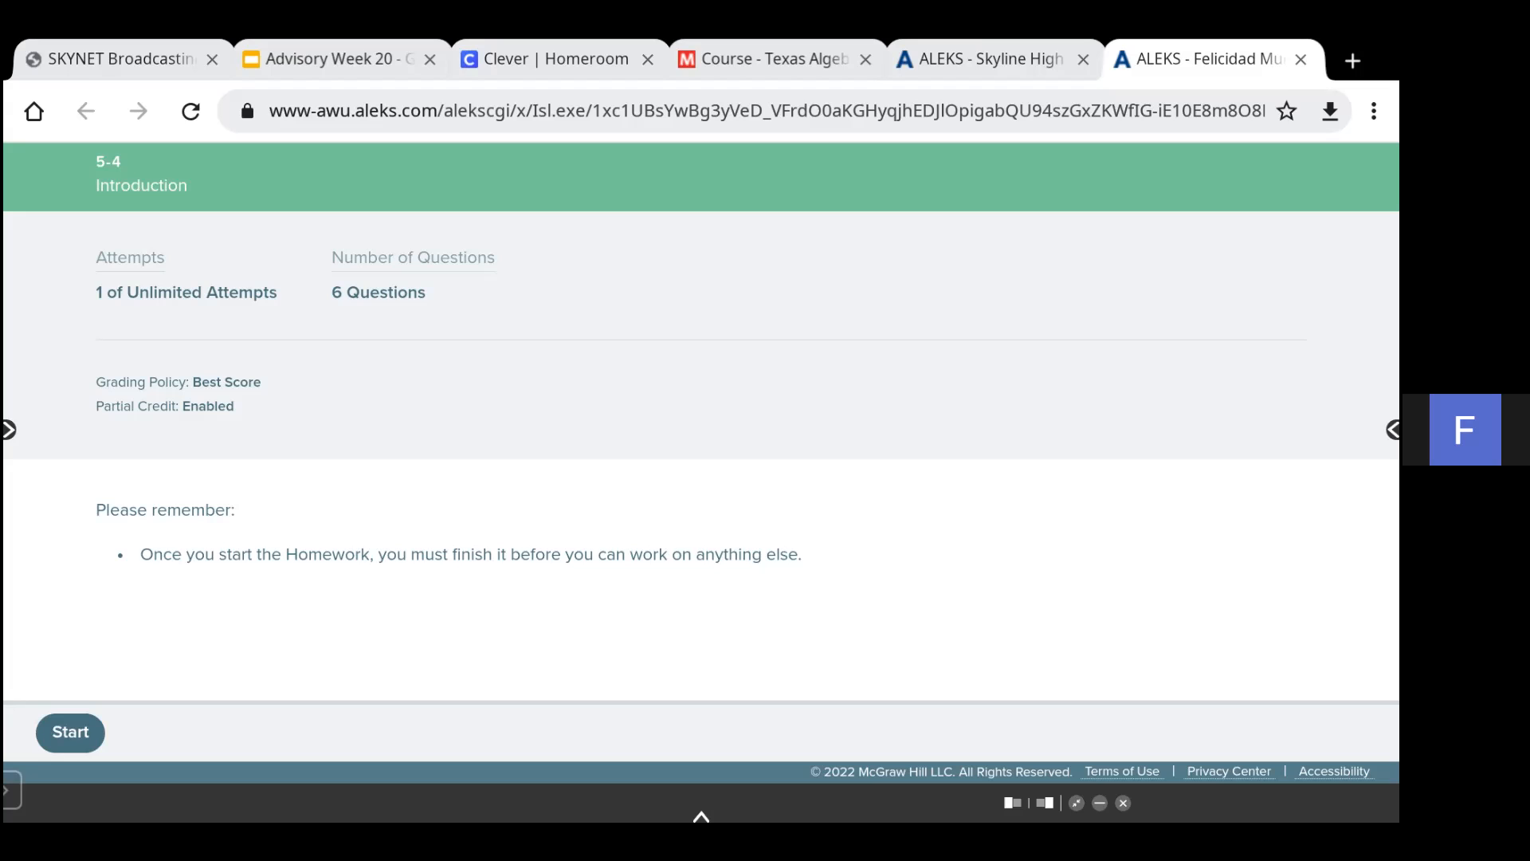
- Start the 5-4 homework assignment and open the first question
click(70, 733)
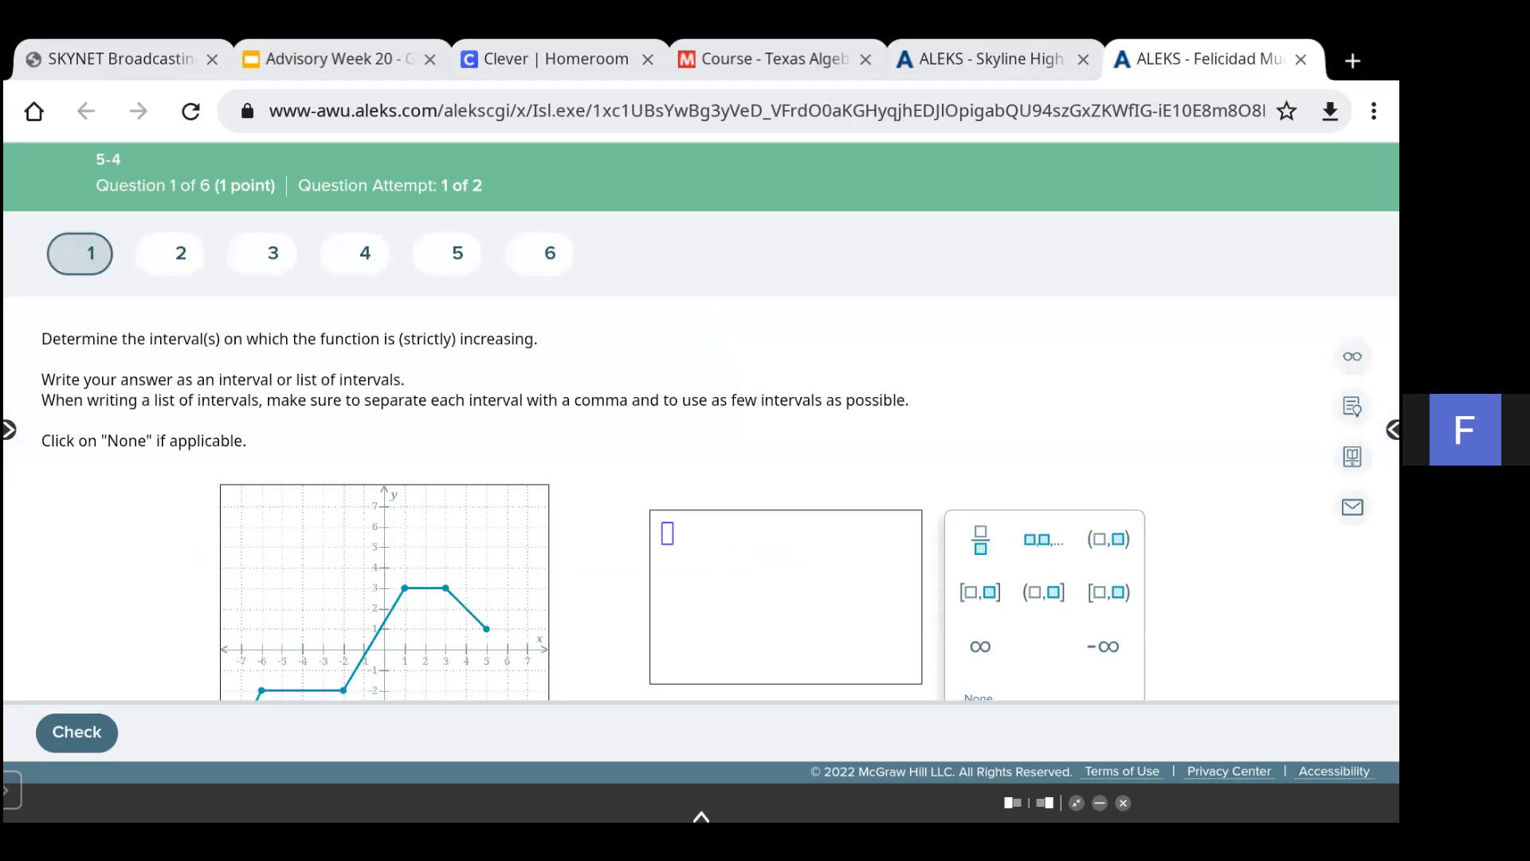
scroll(702, 494, down, 3)
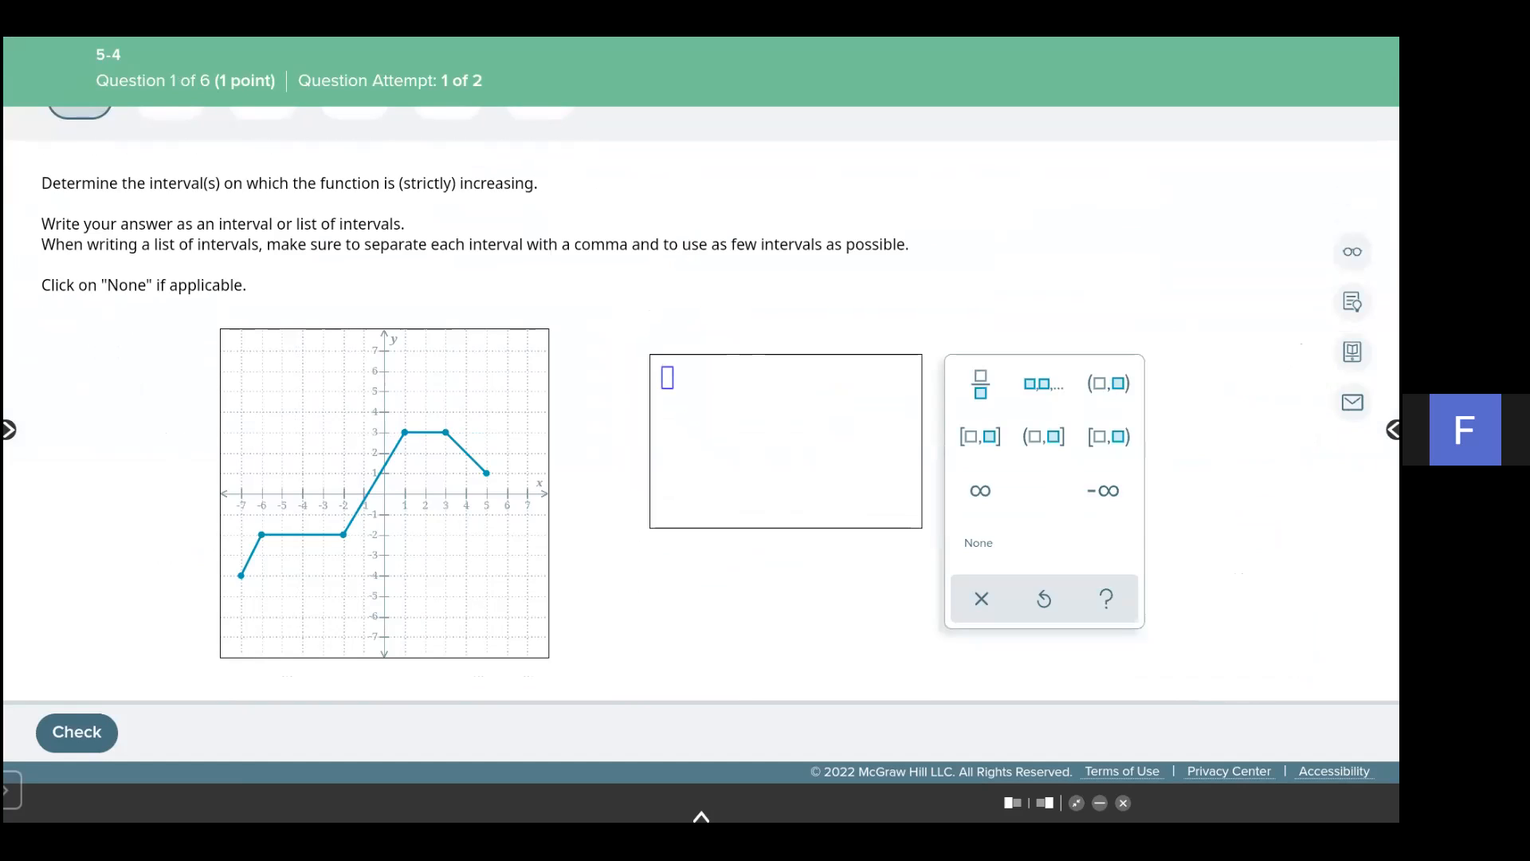
- Open the screen annotation tool and move its toolbar to the left edge of the screen
click(701, 816)
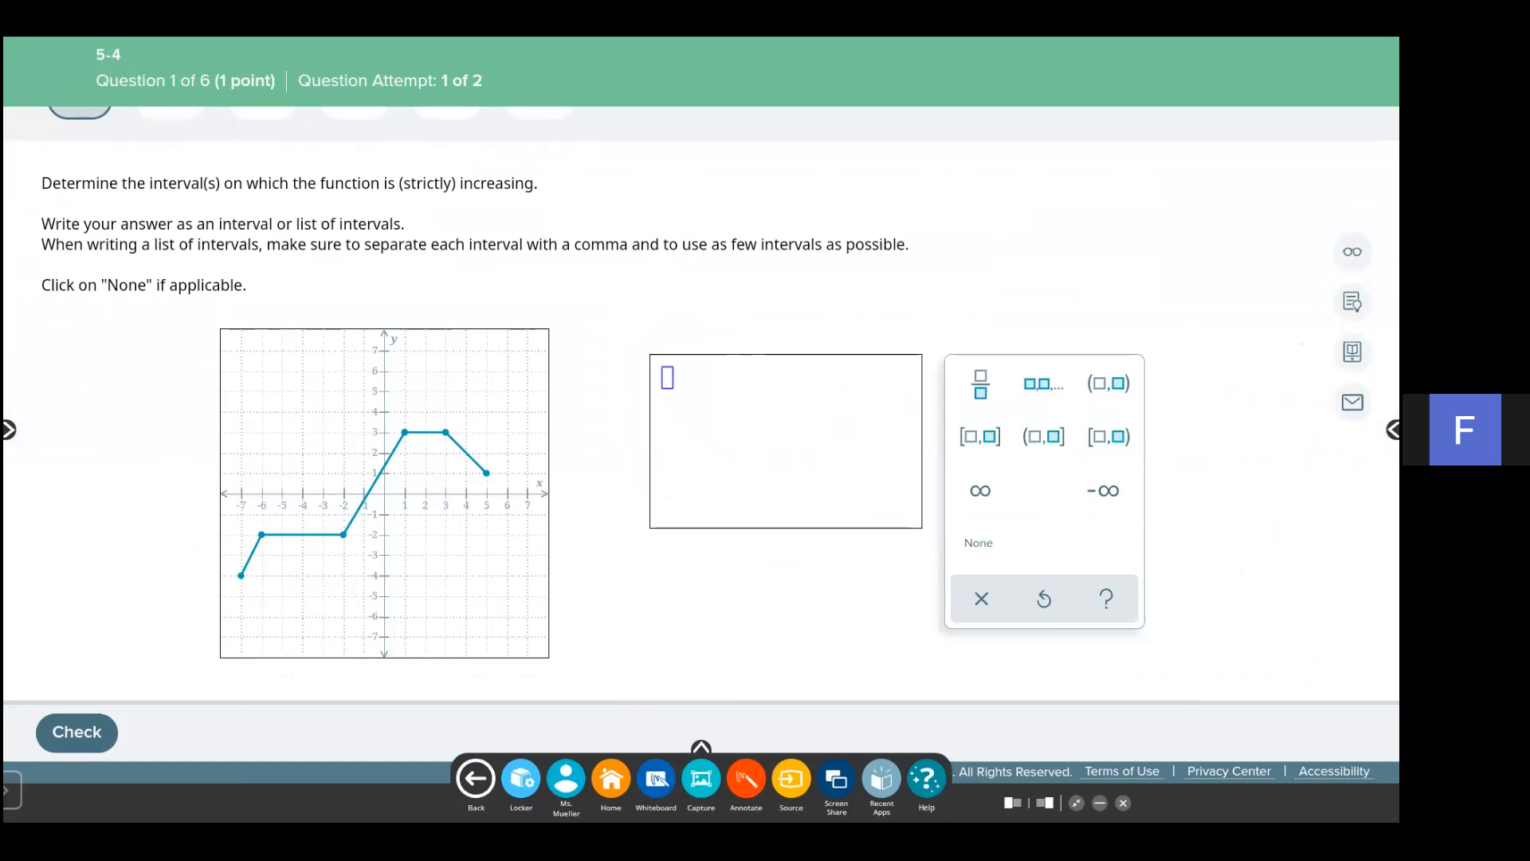
click(746, 778)
mouse_move(742, 715)
mouse_down()
mouse_move(303, 697)
mouse_move(45, 654)
mouse_up()
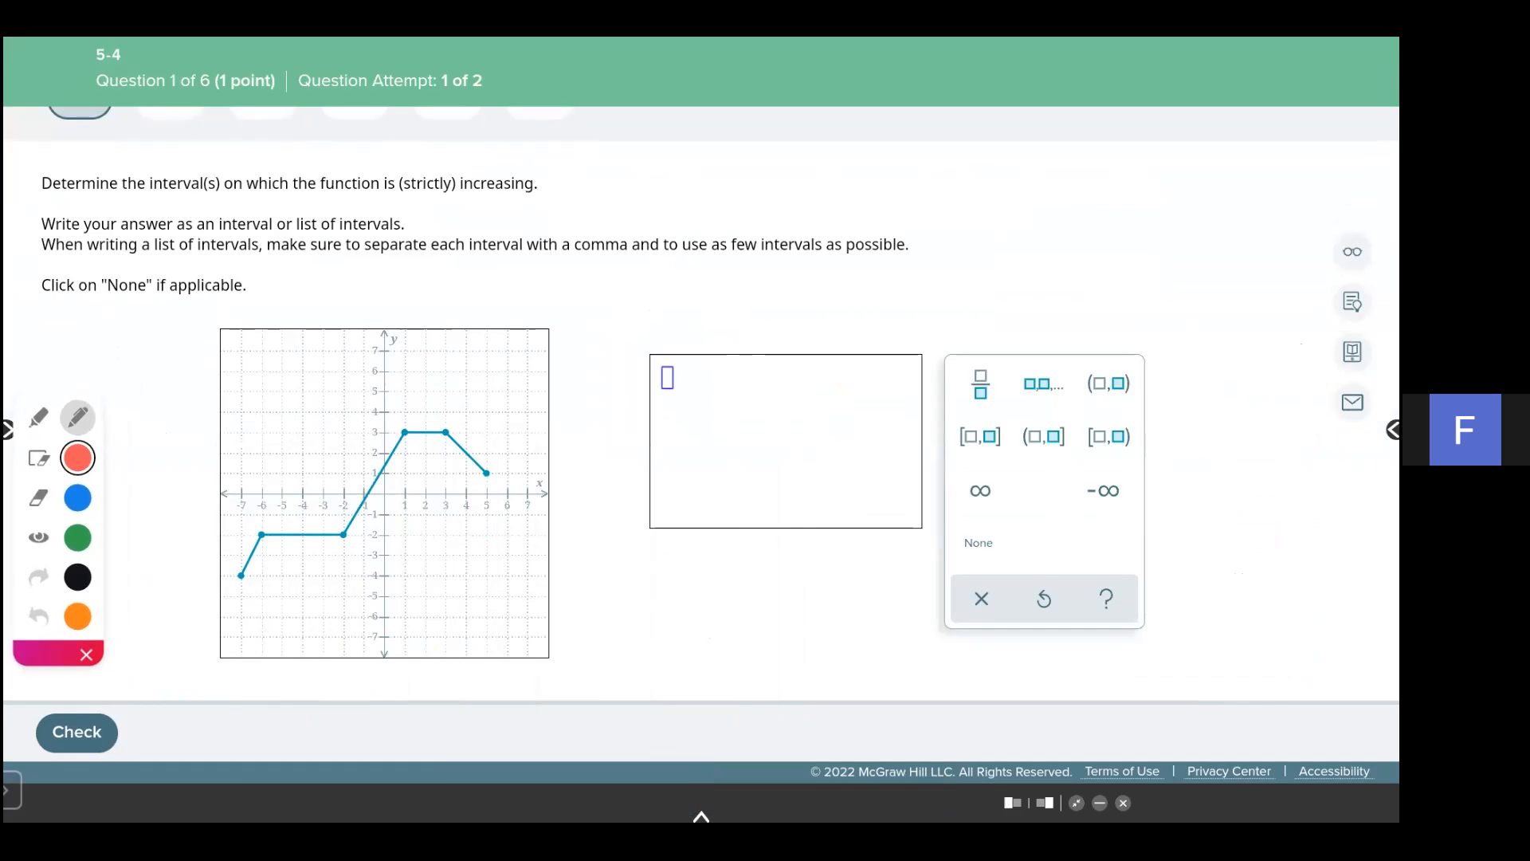
- Mark the graph's increasing segments with red plus signs and the constant and decreasing segments in green
mouse_move(235, 541)
mouse_down()
mouse_move(241, 598)
mouse_move(263, 562)
mouse_up()
drag(343, 534, 342, 560)
mouse_move(405, 432)
mouse_down()
mouse_move(405, 458)
mouse_move(305, 534)
mouse_up()
click(77, 538)
mouse_move(437, 411)
mouse_down()
mouse_move(439, 427)
mouse_move(509, 450)
mouse_up()
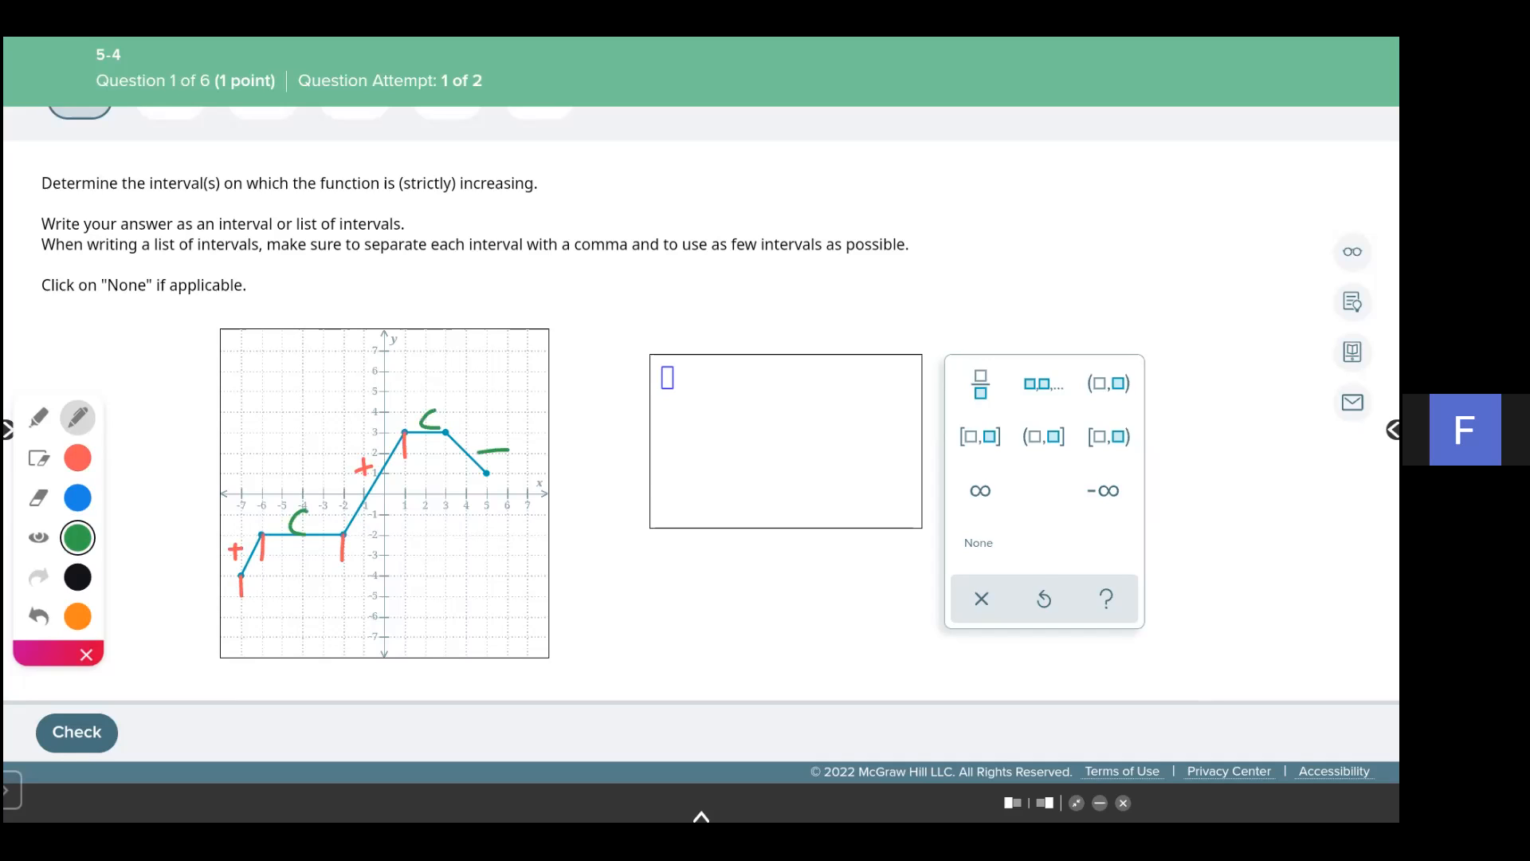
- Write the endpoints -7, -6 and -2, 1 in red beside the question, then hide the annotations
click(77, 458)
mouse_move(551, 293)
mouse_down()
mouse_move(597, 314)
mouse_move(616, 300)
mouse_up()
drag(625, 310, 667, 289)
drag(685, 285, 684, 304)
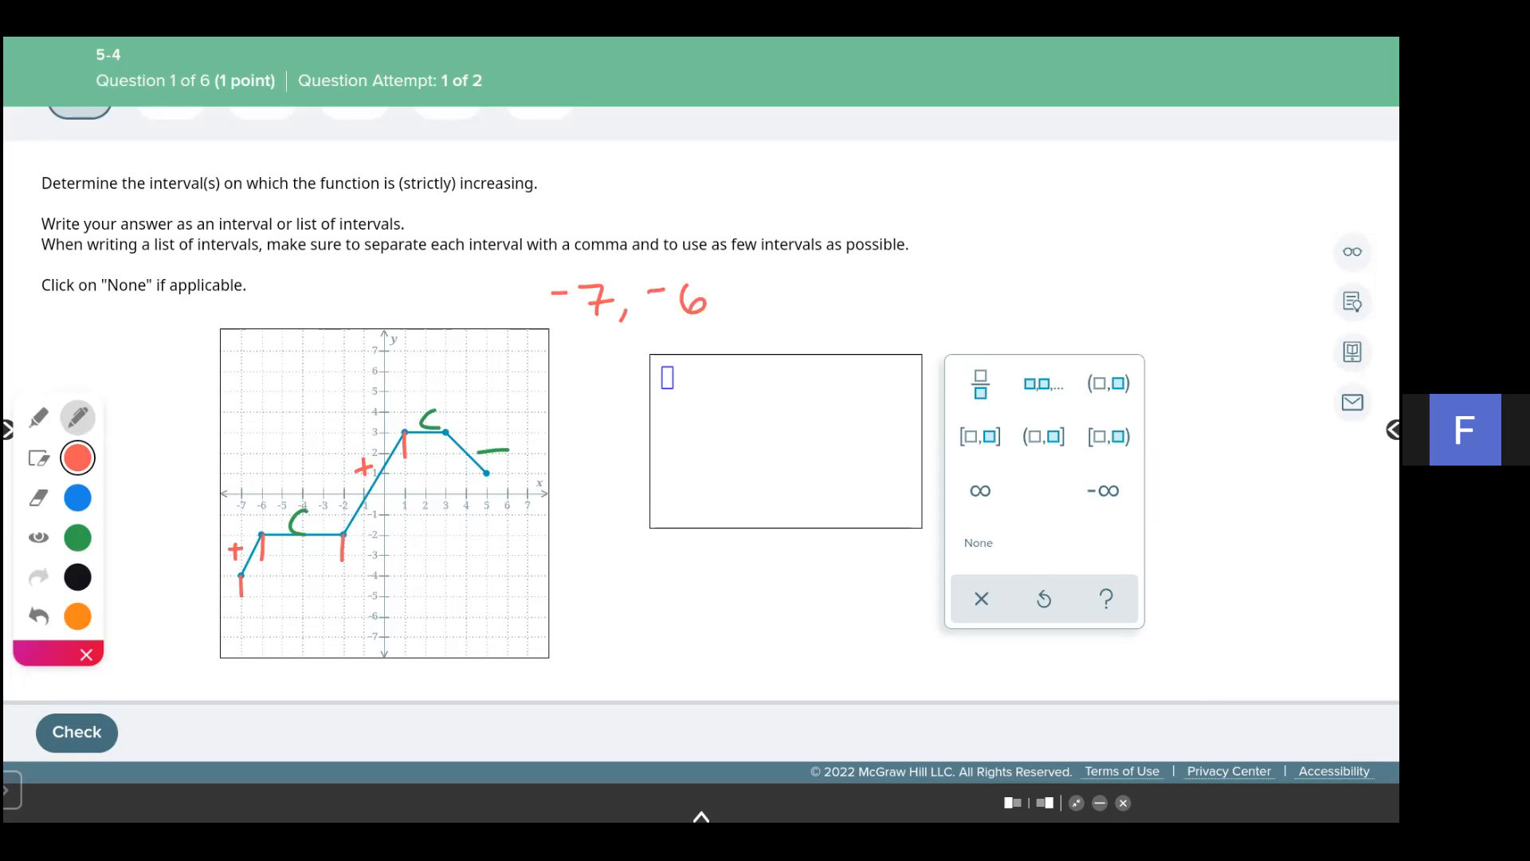
drag(553, 357, 602, 372)
drag(656, 336, 654, 366)
click(38, 537)
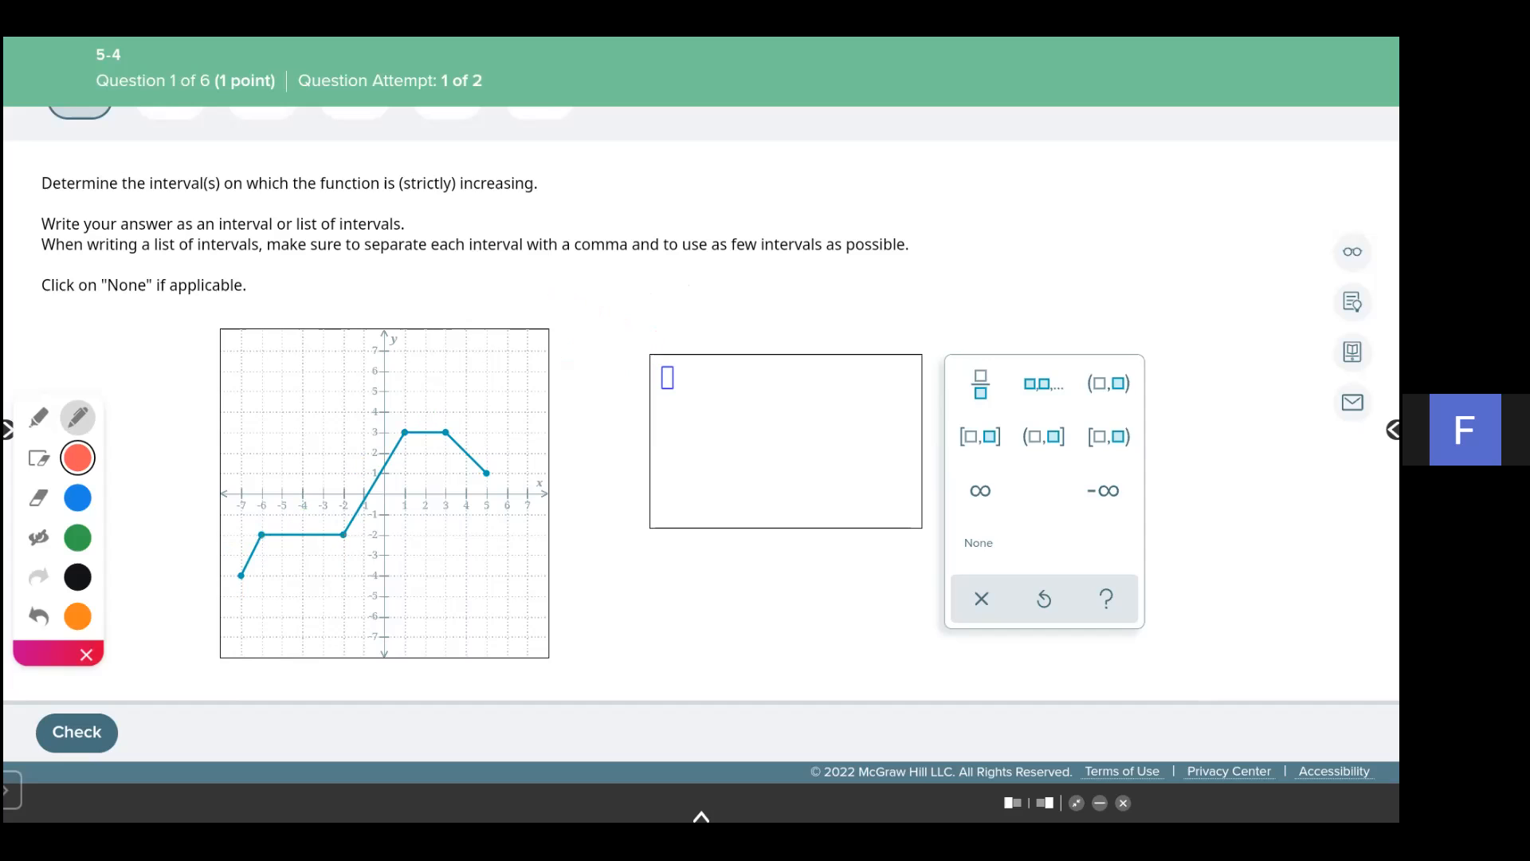
- Enter the open interval (-7, -6) in the answer box
click(668, 378)
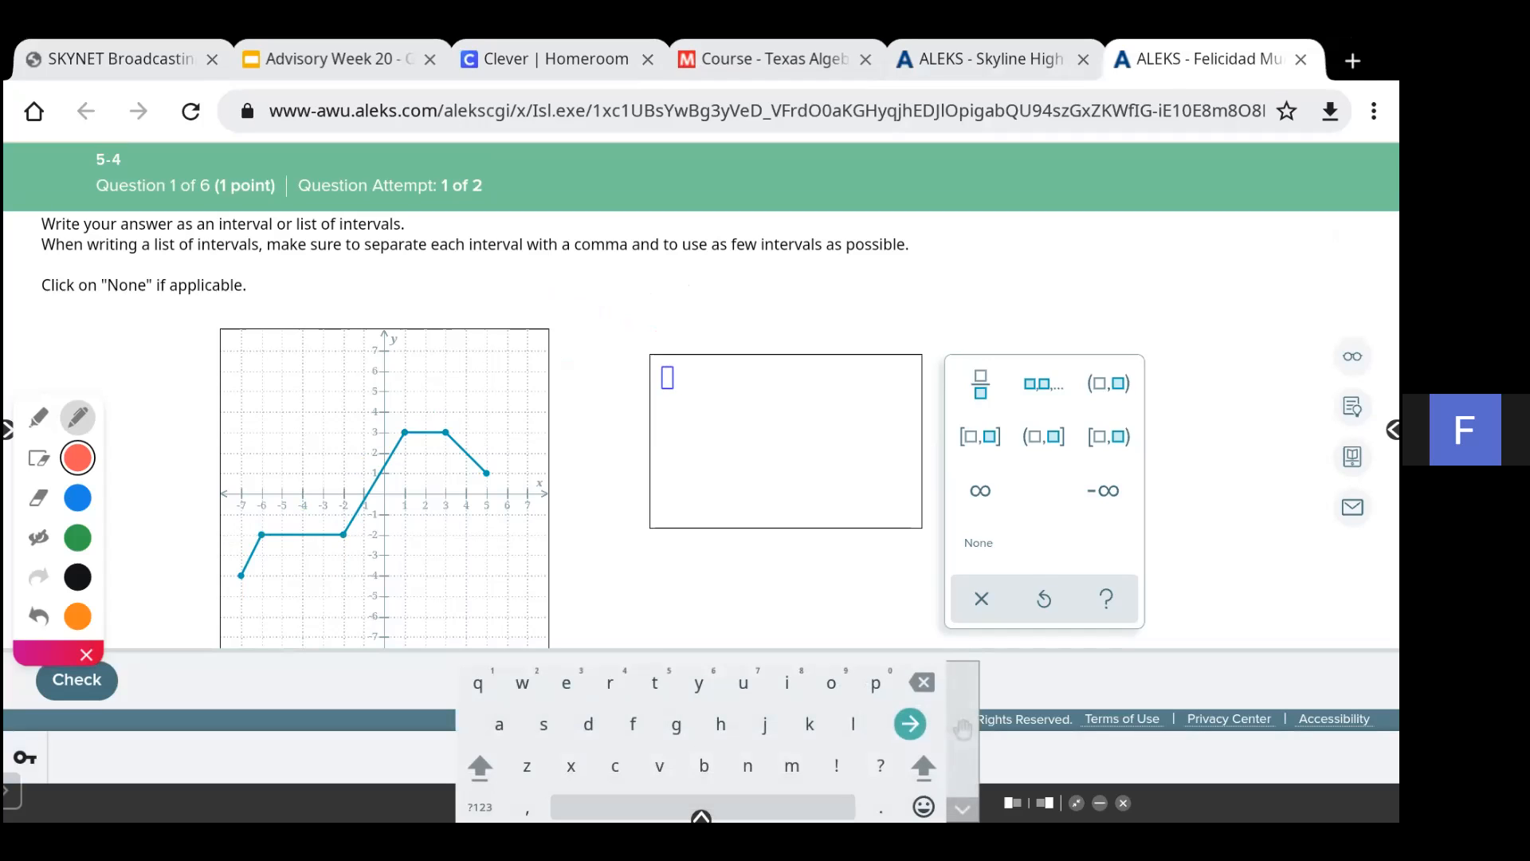
click(1109, 384)
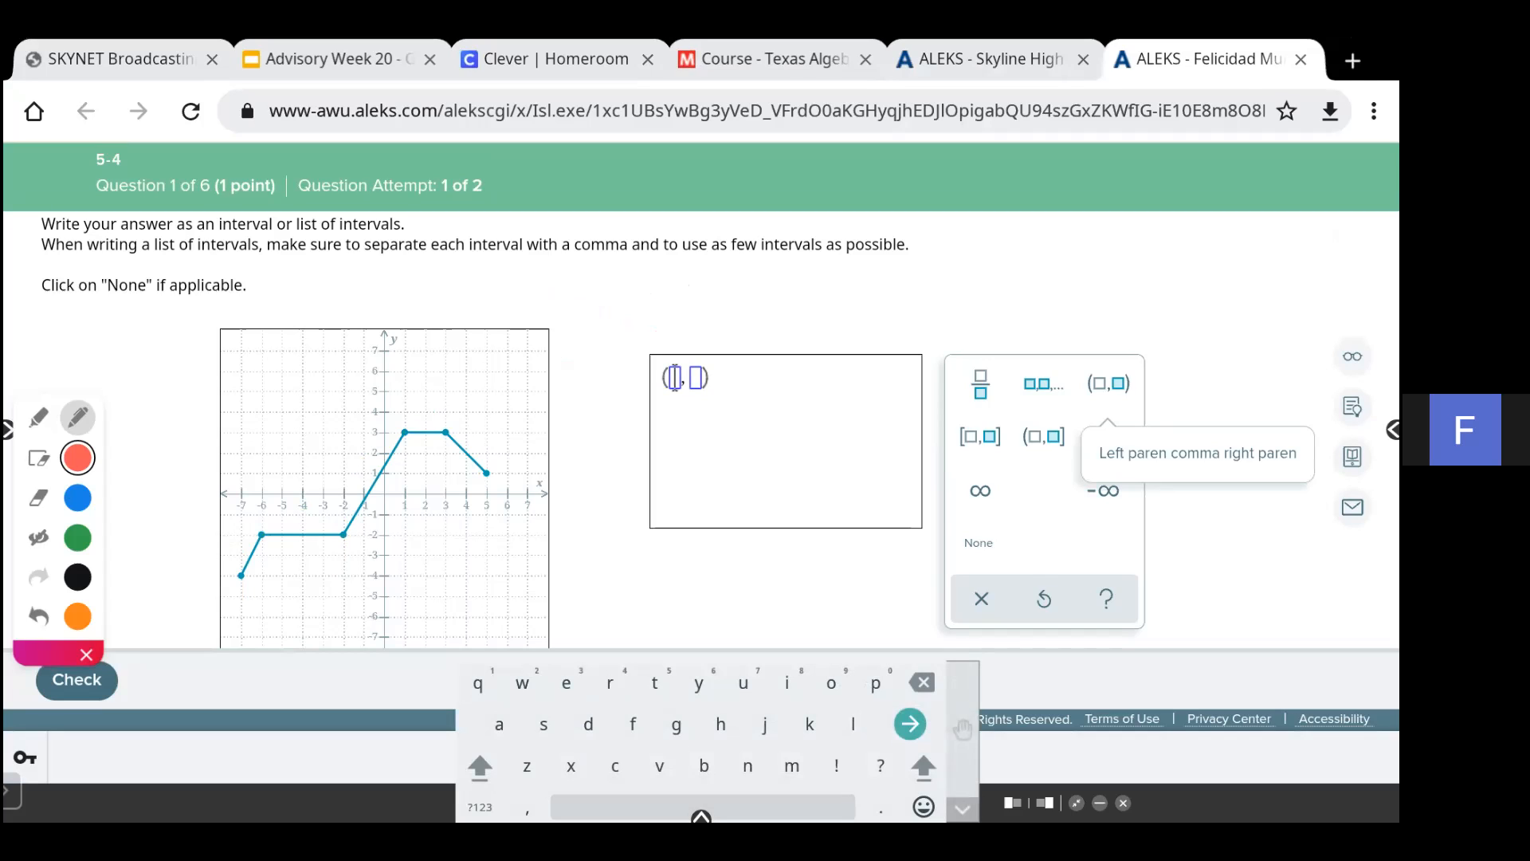
click(480, 806)
click(721, 724)
click(743, 683)
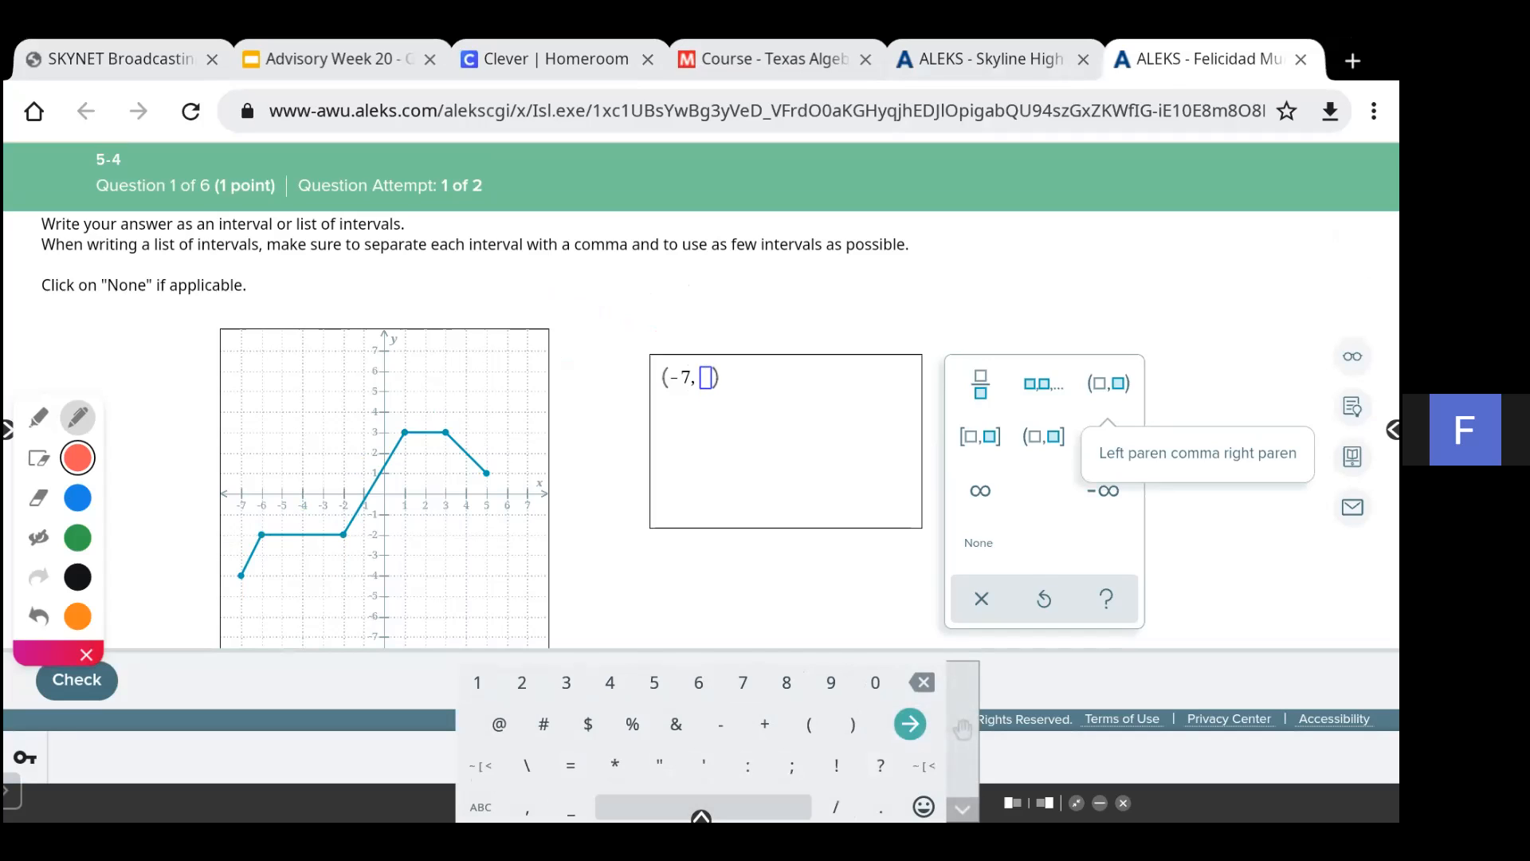
text(-6)
click(702, 817)
drag(714, 368, 701, 367)
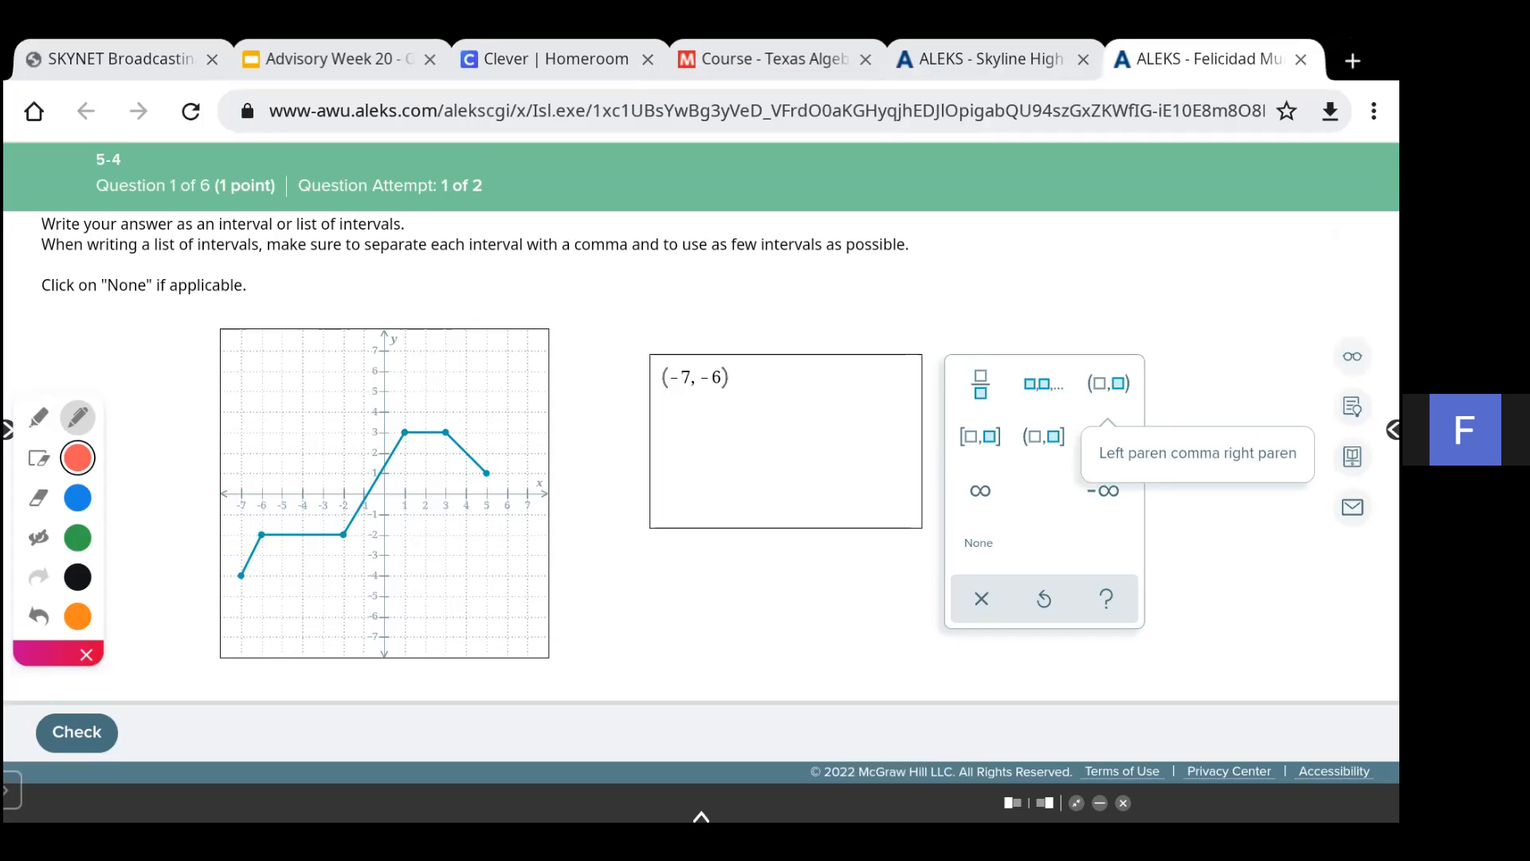
click(733, 378)
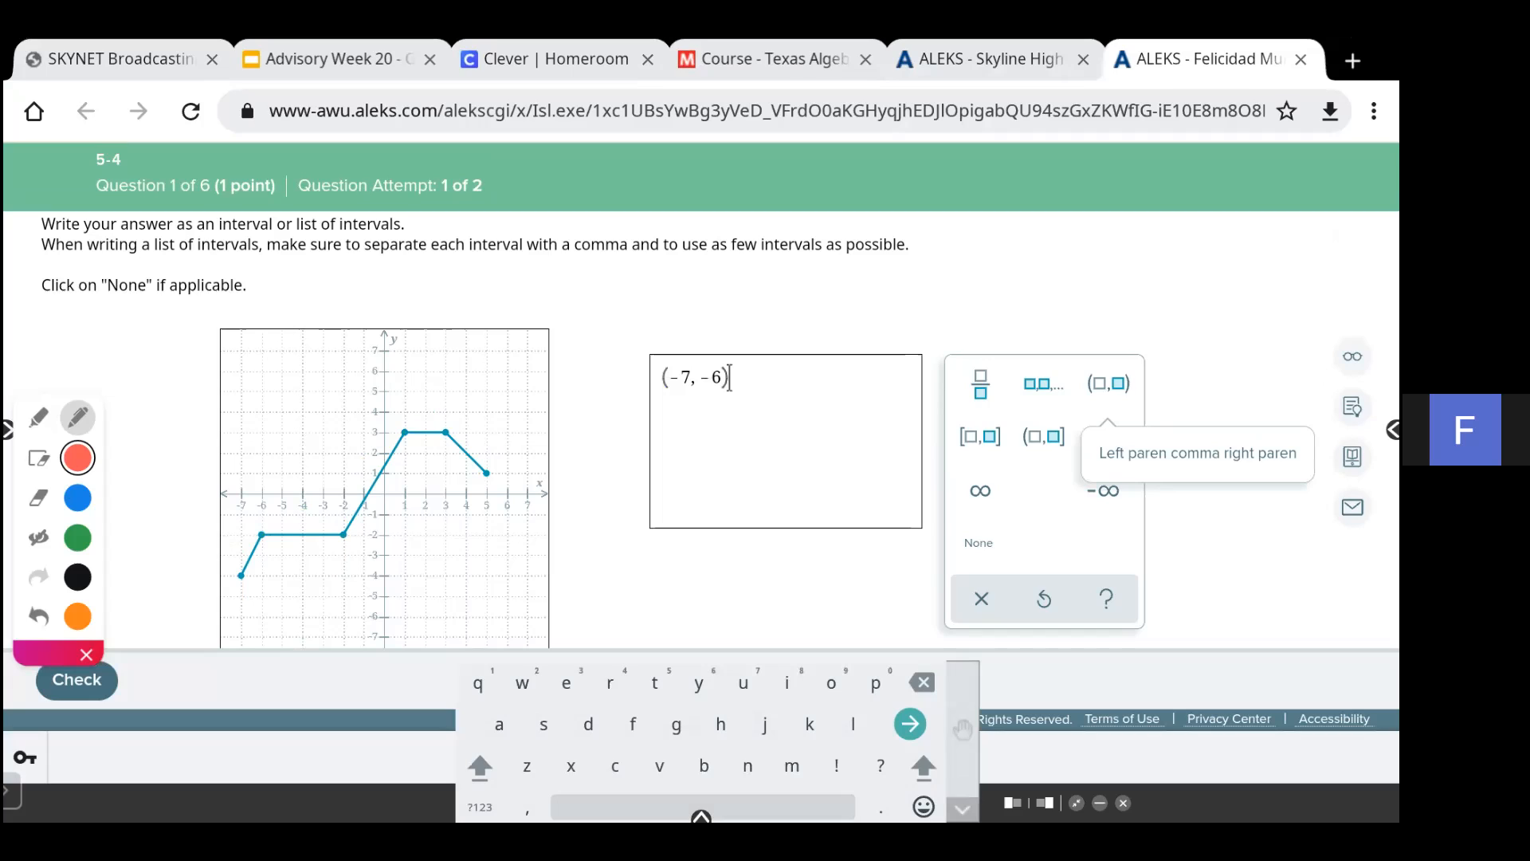
- Append a comma and the open interval (-2, 1), then check the answer
click(1043, 384)
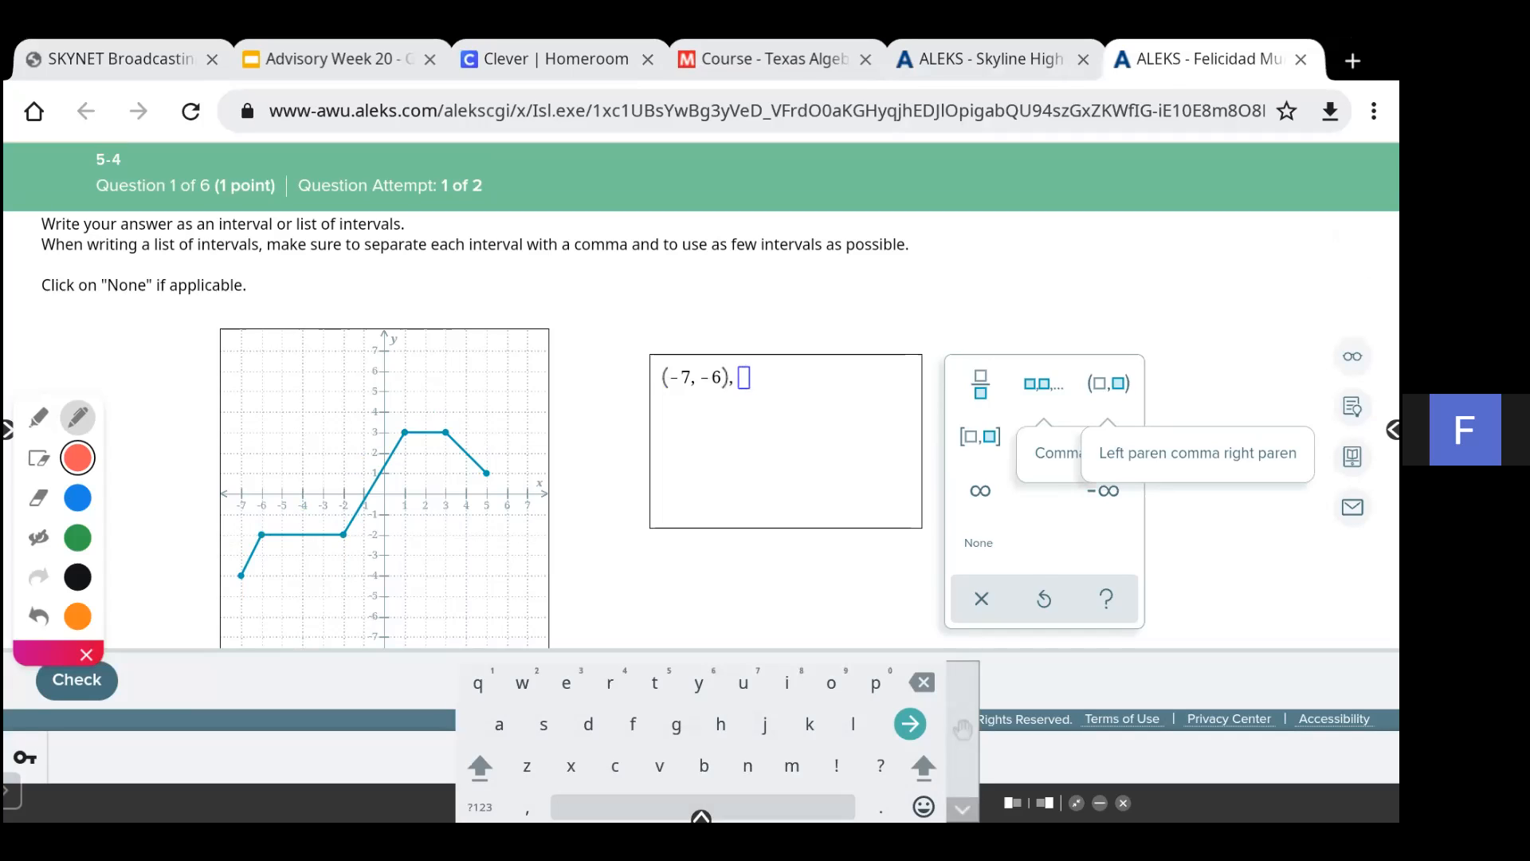
click(1108, 384)
click(480, 807)
text(-2, , ))
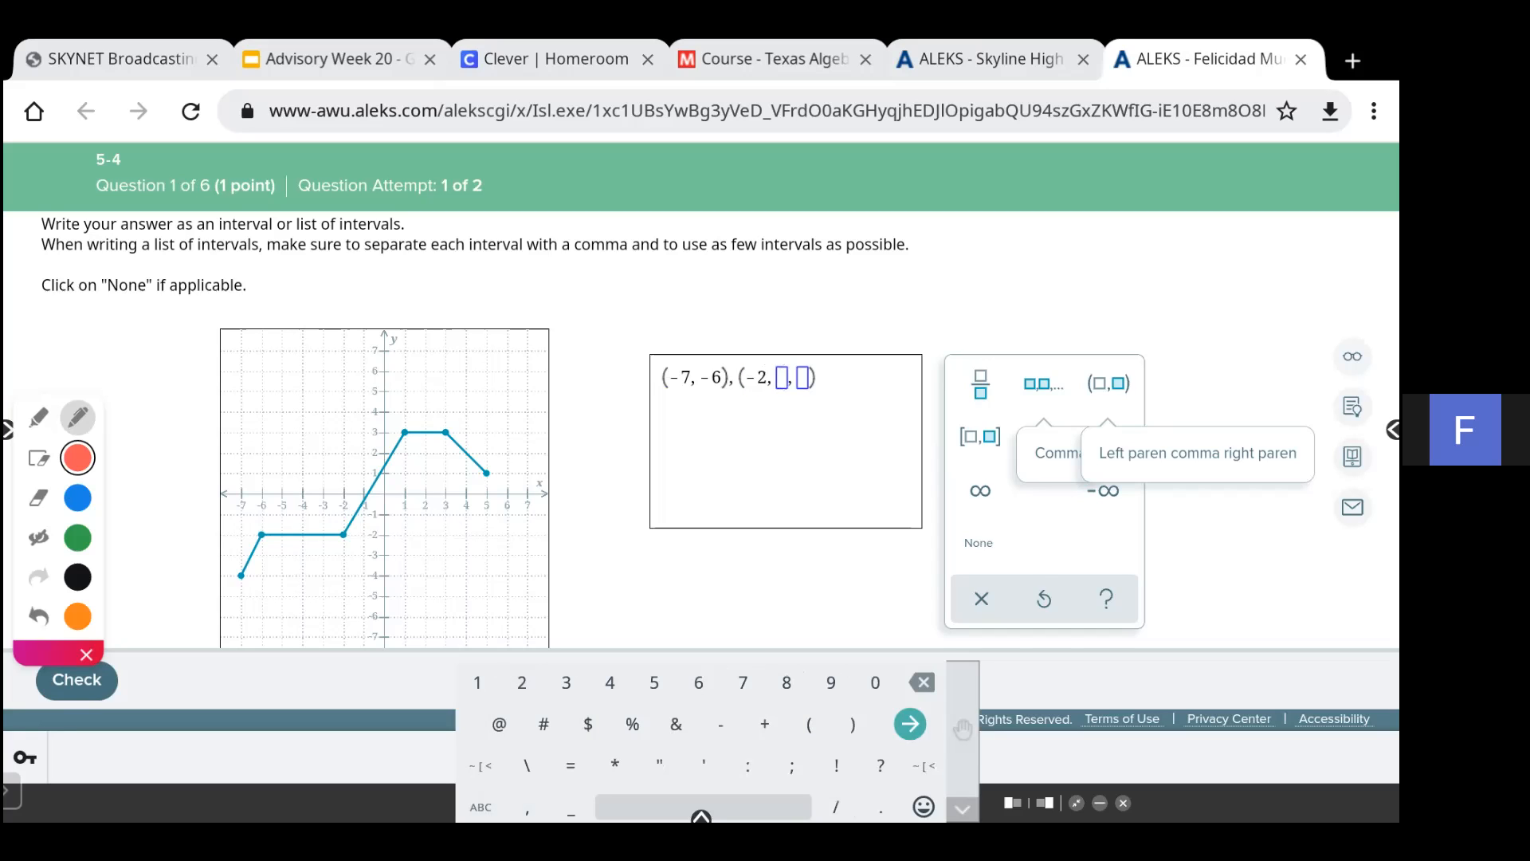
key(BackSpace)
text(1)
click(76, 680)
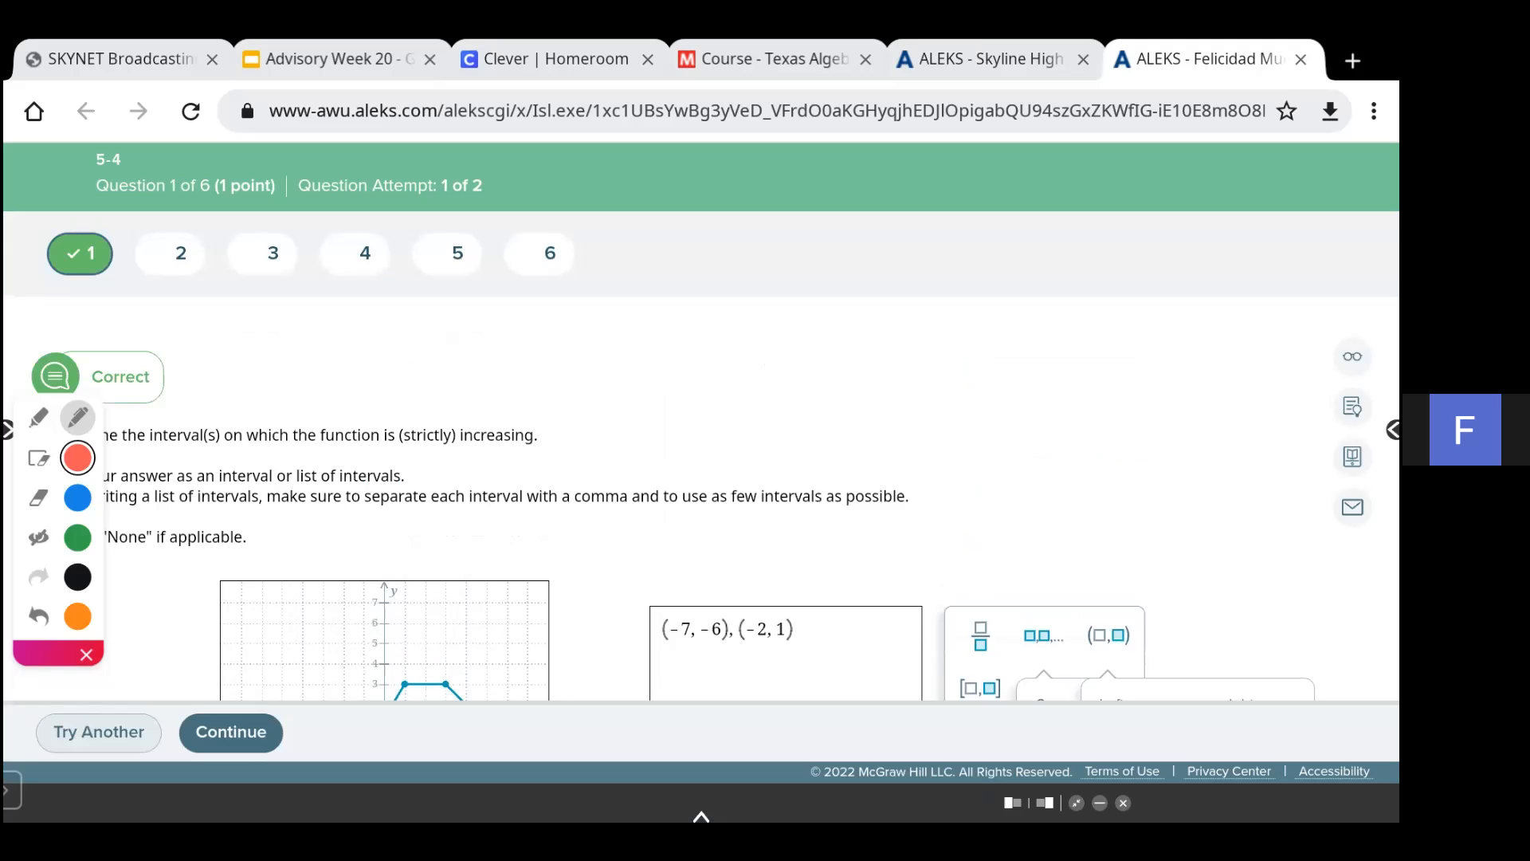
- Tick off the two written endpoint pairs, then clear the annotations
scroll(701, 494, down, 3)
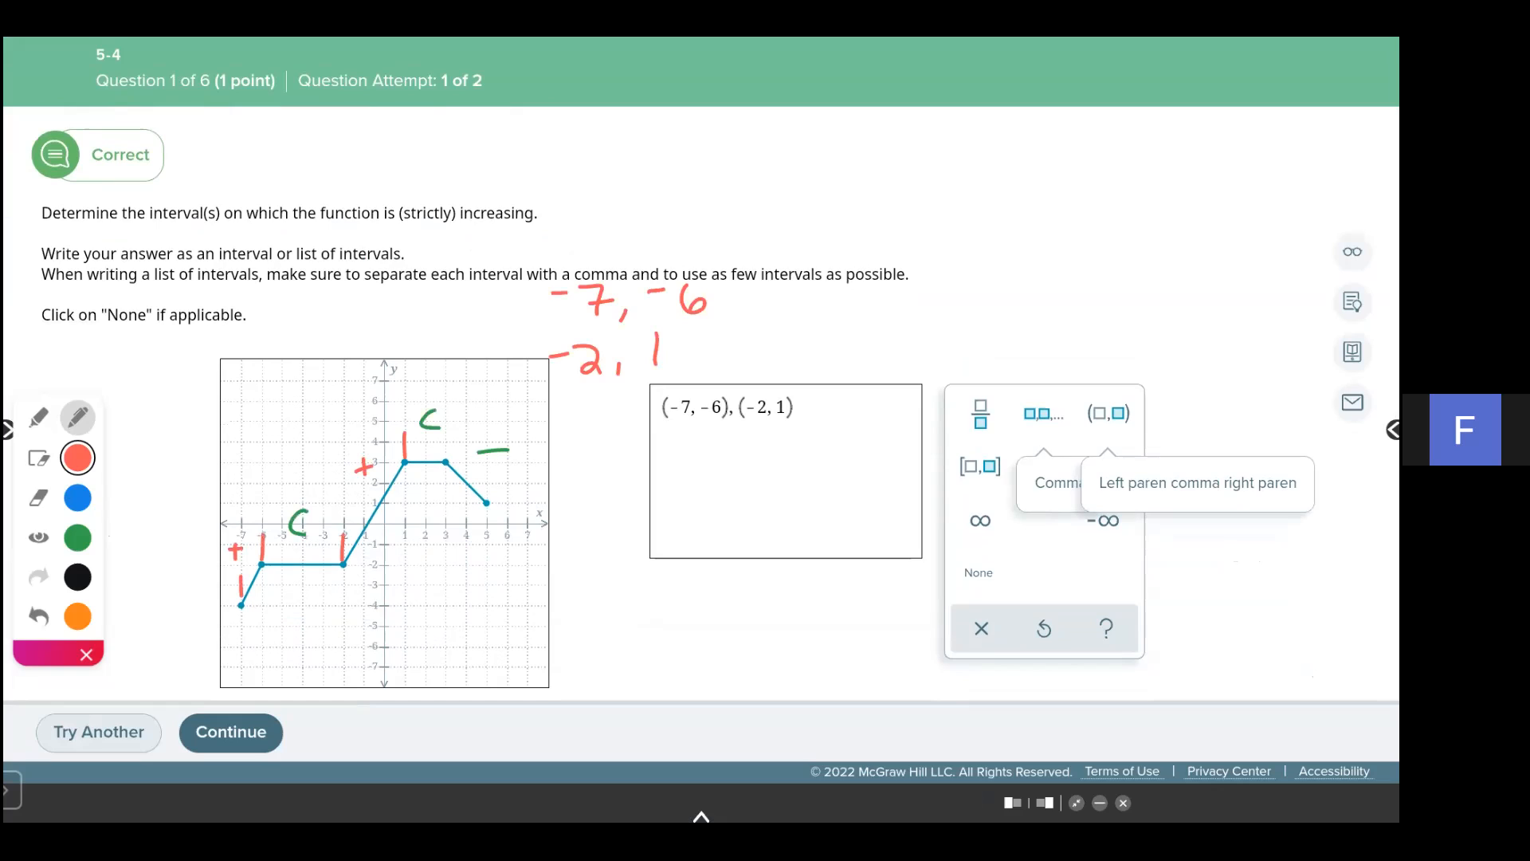
mouse_move(1286, 312)
mouse_down()
mouse_move(1320, 308)
mouse_move(1309, 323)
mouse_up()
mouse_move(1277, 264)
mouse_down()
mouse_move(1315, 257)
mouse_move(1307, 270)
mouse_up()
click(39, 458)
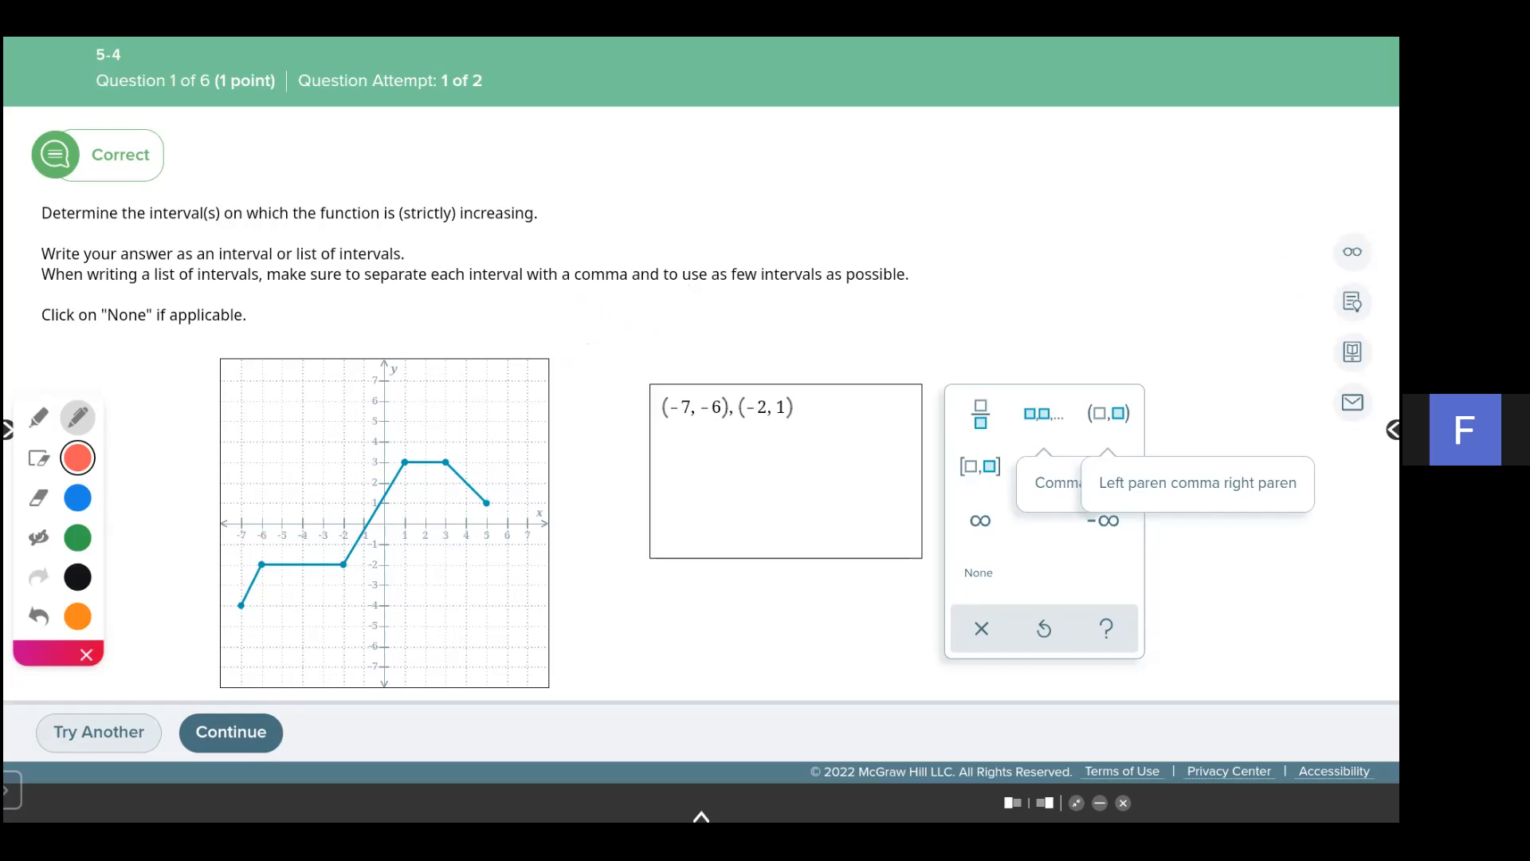
- Continue to question 2 and move the annotation toolbar beside the graph
click(231, 732)
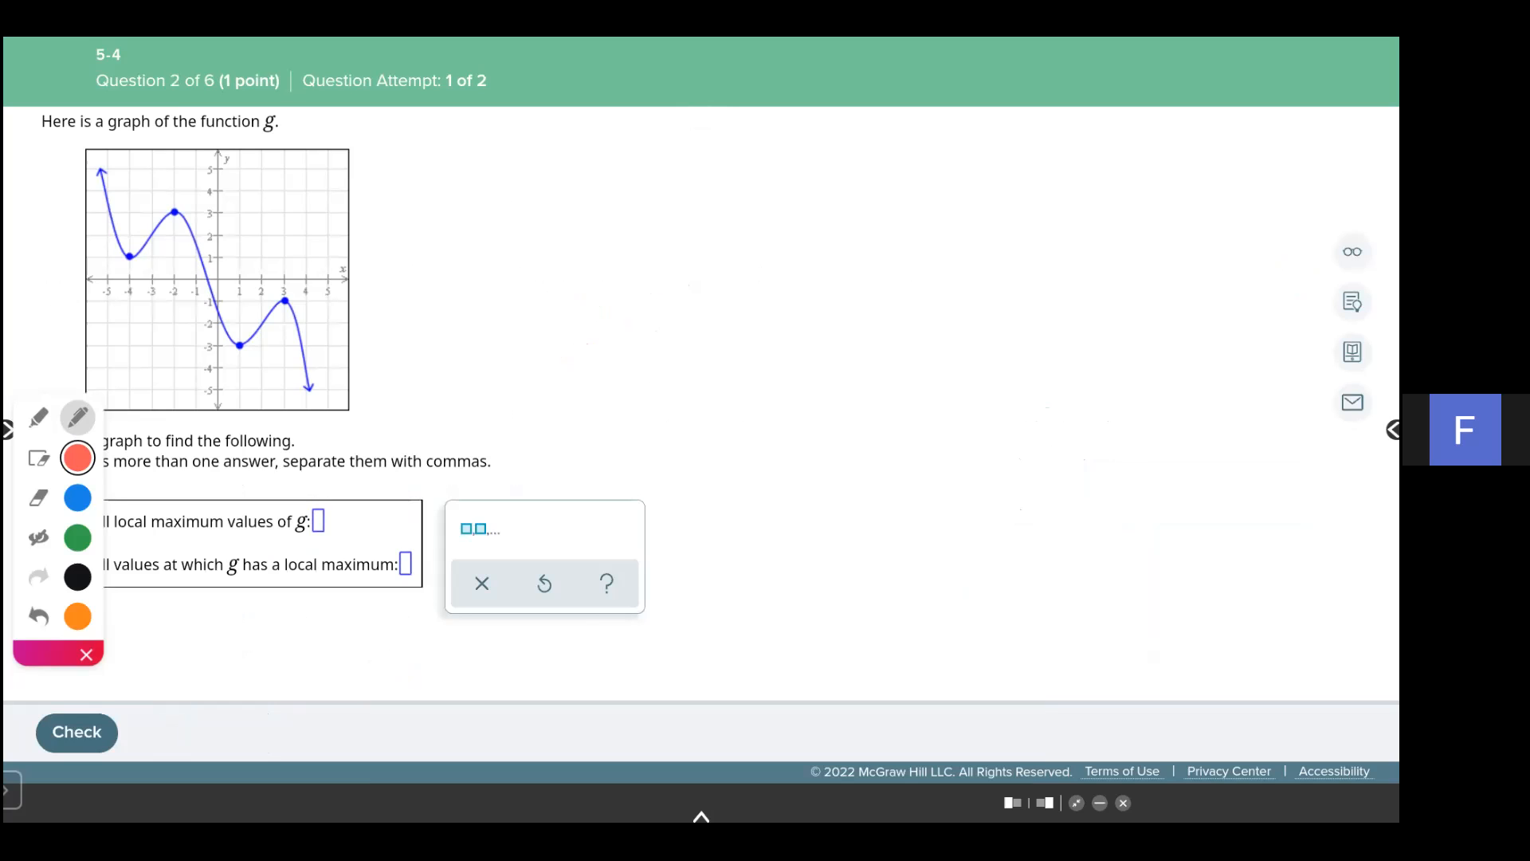
scroll(701, 406, up, 2)
mouse_move(48, 653)
mouse_down()
mouse_move(309, 470)
mouse_move(451, 466)
mouse_up()
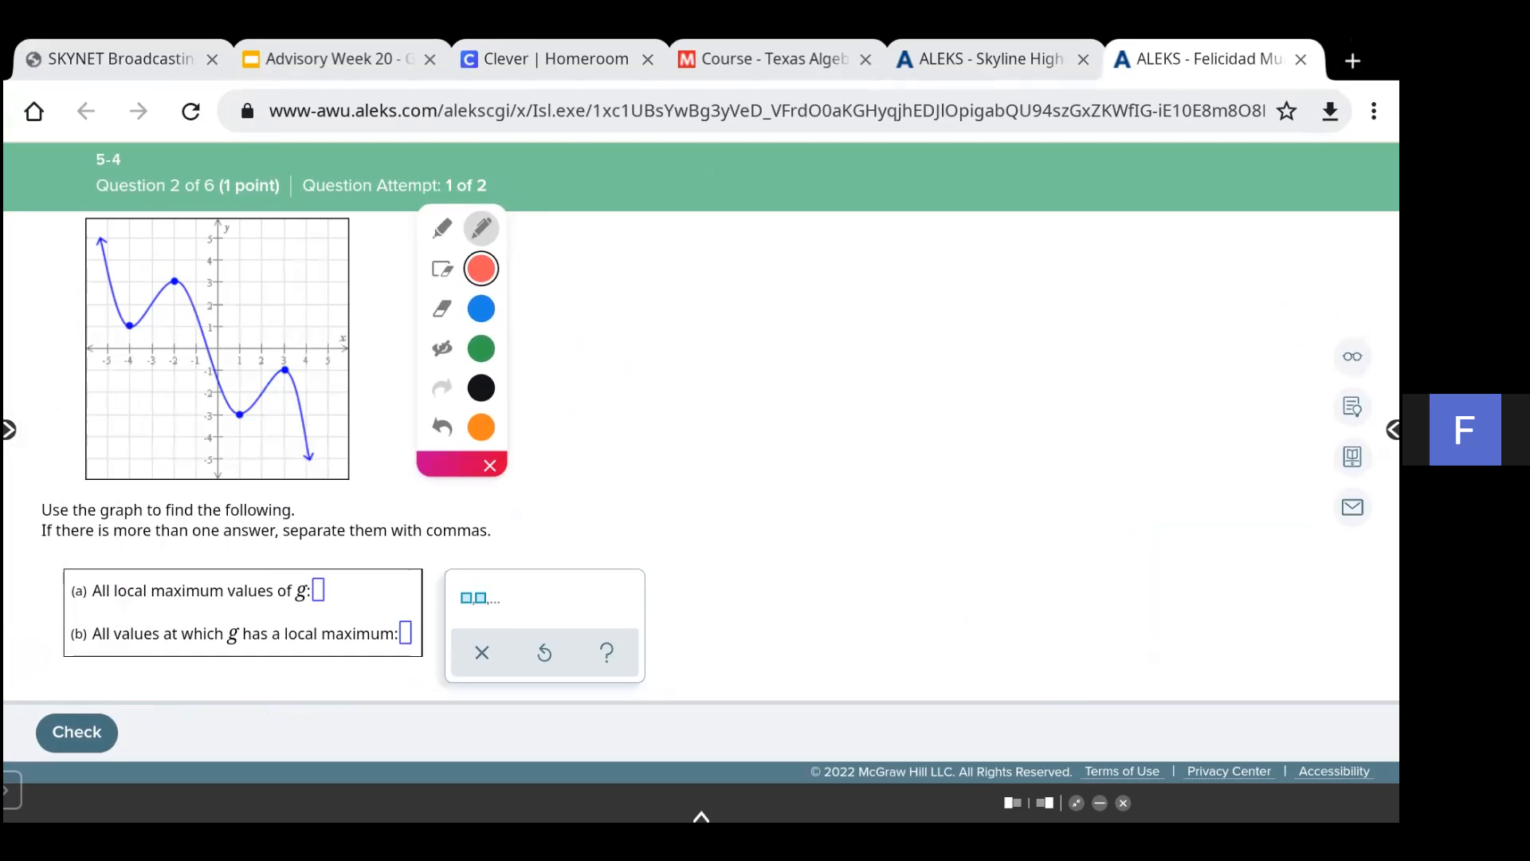
- In blue, write 'slope + → −' with a hump sketch to describe a local maximum
click(482, 309)
scroll(701, 456, up, 1)
click(443, 349)
drag(525, 509, 524, 550)
mouse_move(511, 531)
mouse_down()
mouse_move(582, 528)
mouse_move(596, 546)
mouse_up()
click(631, 525)
mouse_move(550, 477)
mouse_down()
mouse_move(537, 502)
mouse_move(584, 488)
mouse_up()
mouse_move(607, 486)
mouse_down()
mouse_move(606, 502)
mouse_move(617, 491)
mouse_up()
drag(628, 488, 642, 490)
mouse_move(559, 604)
mouse_down()
mouse_move(598, 547)
mouse_move(629, 598)
mouse_up()
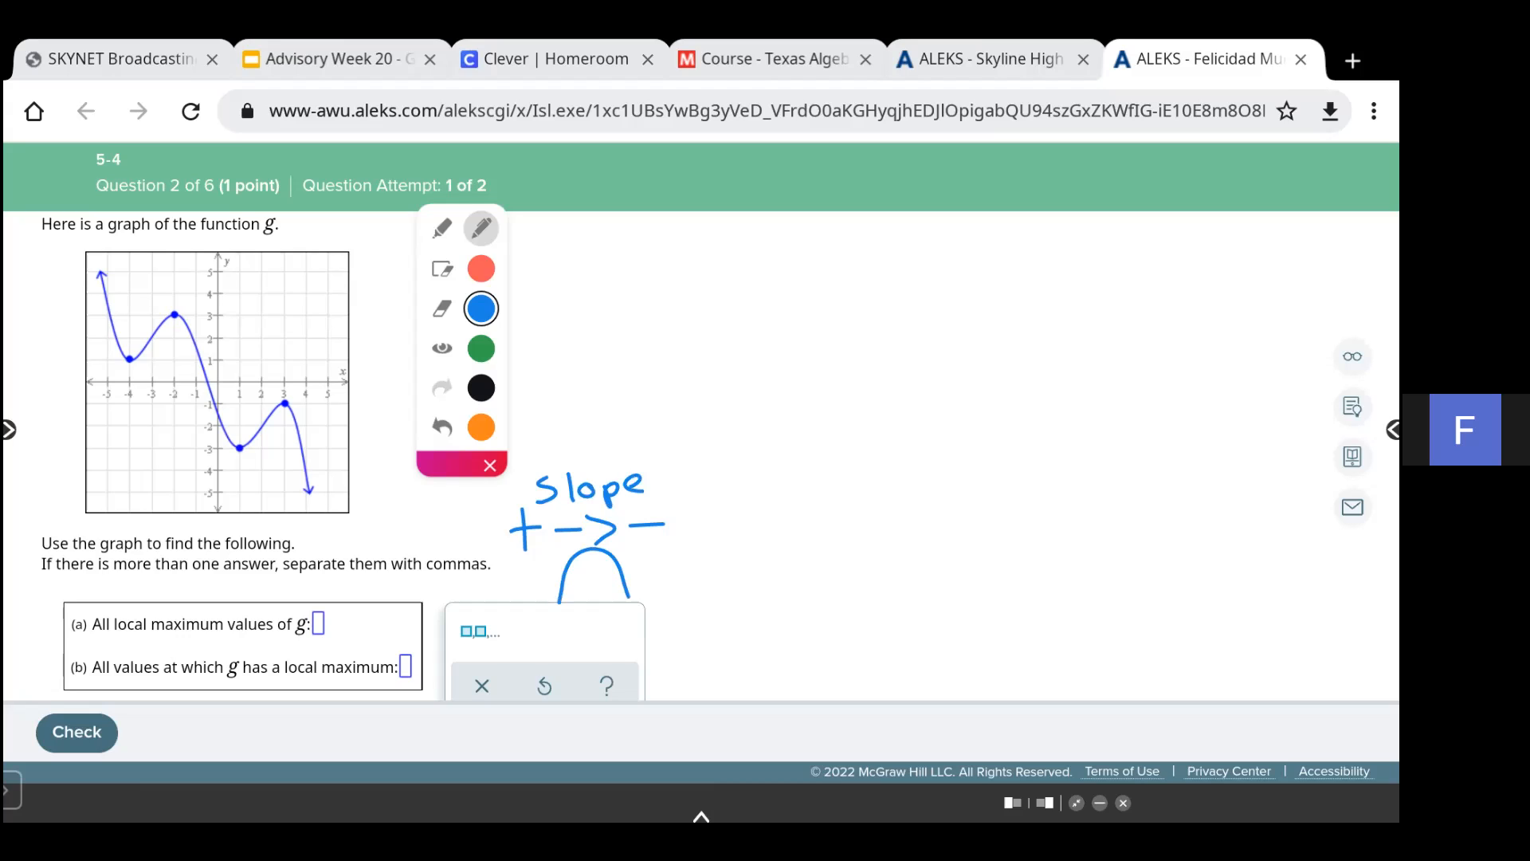
- Label both peaks of the graph 'max' in blue
mouse_move(162, 309)
mouse_down()
mouse_move(206, 289)
mouse_move(199, 303)
mouse_up()
drag(286, 391, 318, 374)
drag(318, 378, 326, 384)
- Write 'a) y-values' and 'b) x-values' beside the graph, then switch the pen to black
drag(761, 395, 773, 405)
drag(758, 370, 787, 427)
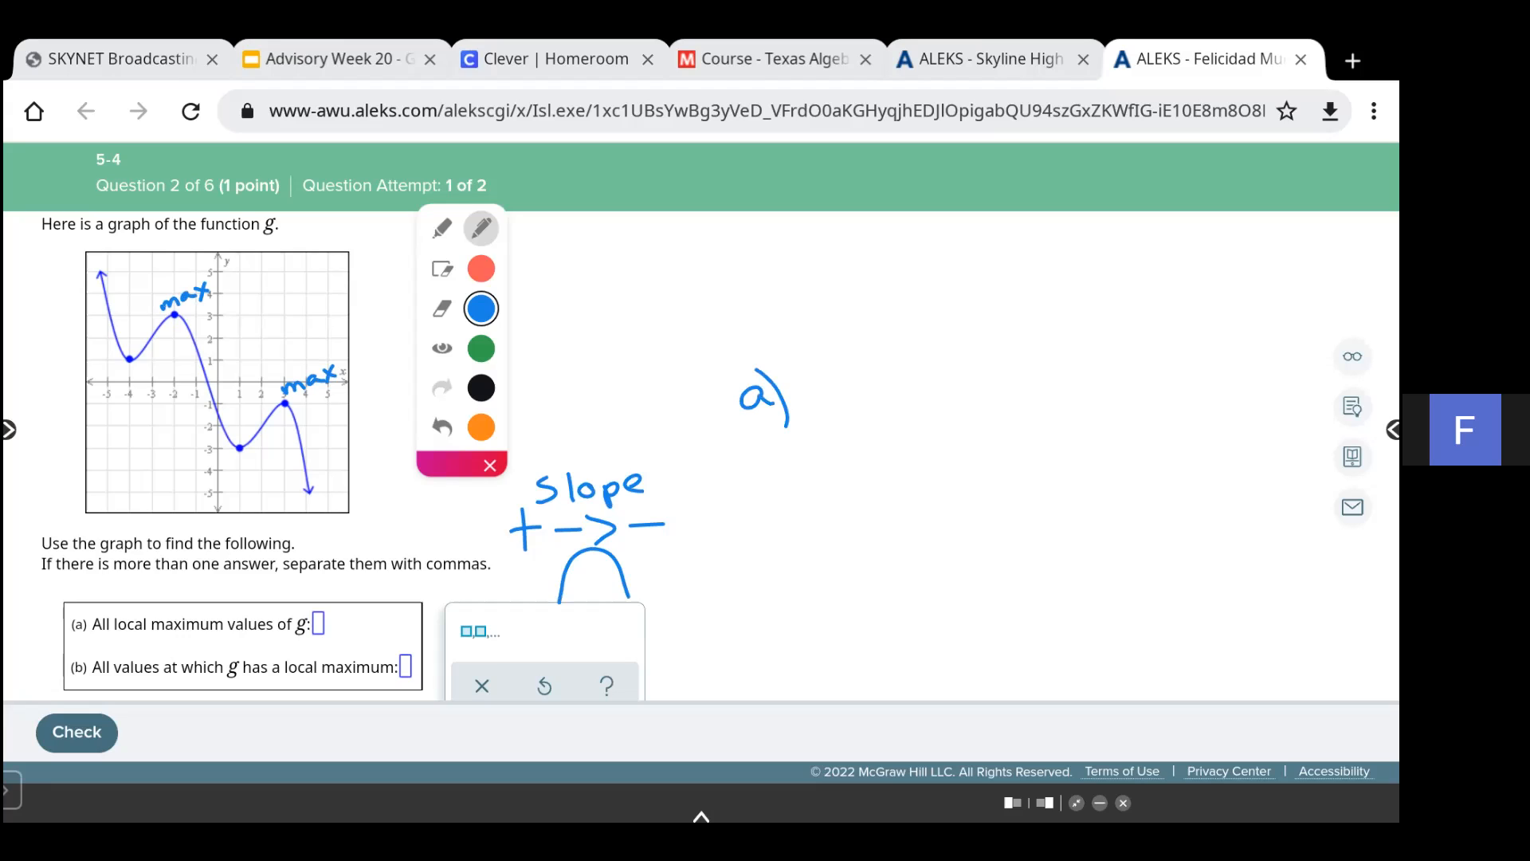
drag(812, 386, 825, 406)
mouse_move(837, 385)
mouse_down()
mouse_move(826, 429)
mouse_move(861, 395)
mouse_up()
mouse_move(868, 386)
mouse_down()
mouse_move(880, 401)
mouse_move(893, 383)
mouse_up()
mouse_move(917, 387)
mouse_down()
mouse_move(918, 400)
mouse_move(974, 392)
mouse_up()
drag(974, 376, 999, 388)
drag(1022, 371, 1012, 397)
mouse_move(746, 548)
mouse_down()
mouse_move(749, 583)
mouse_move(782, 591)
mouse_move(895, 552)
mouse_move(936, 567)
mouse_up()
drag(942, 551, 998, 572)
click(481, 388)
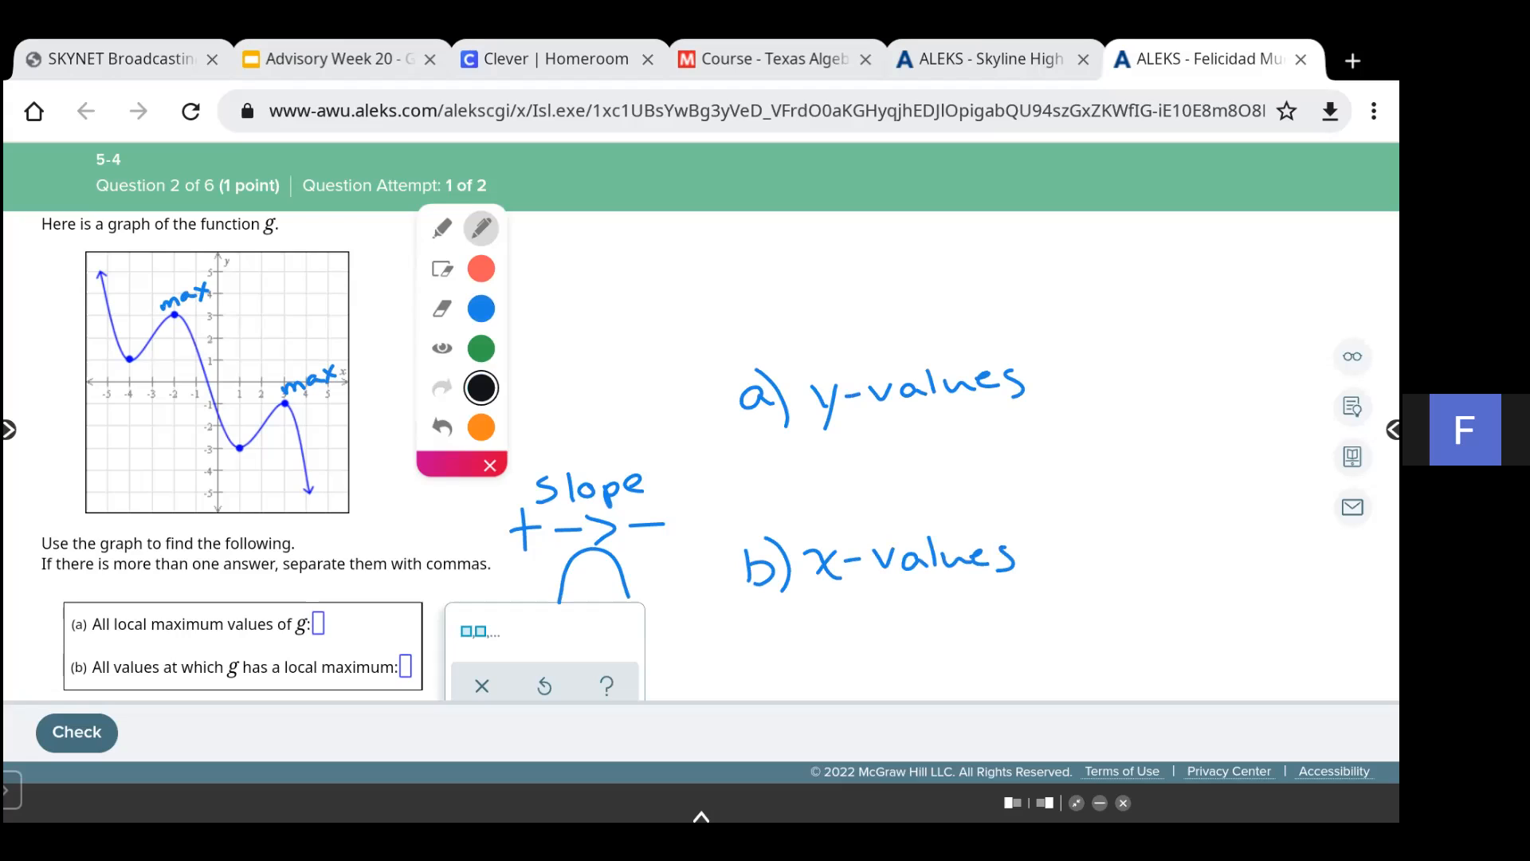
- Write the peak coordinates (-2, 3) and (3, -1) in black, then hide the annotations
mouse_move(569, 253)
mouse_down()
mouse_move(550, 277)
mouse_move(571, 303)
mouse_move(593, 273)
mouse_move(631, 296)
mouse_up()
mouse_move(647, 285)
mouse_down()
mouse_move(679, 277)
mouse_move(671, 292)
mouse_up()
mouse_move(675, 244)
mouse_down()
mouse_move(701, 279)
mouse_move(695, 302)
mouse_up()
mouse_move(563, 331)
mouse_down()
mouse_move(564, 389)
mouse_move(599, 346)
mouse_move(591, 381)
mouse_move(614, 380)
mouse_up()
mouse_move(625, 351)
mouse_down()
mouse_move(652, 347)
mouse_move(684, 379)
mouse_up()
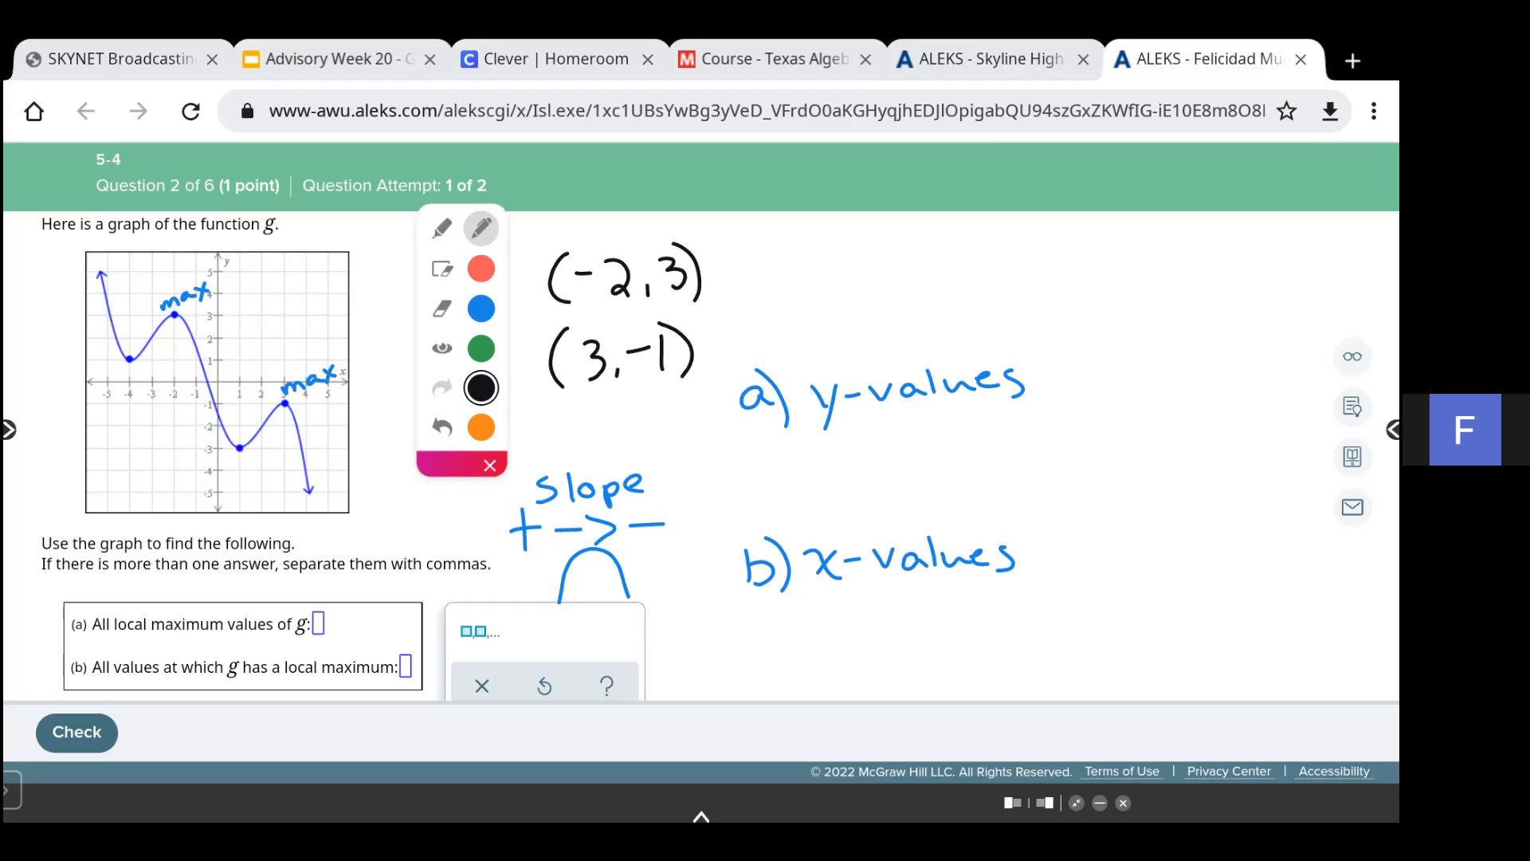
click(443, 348)
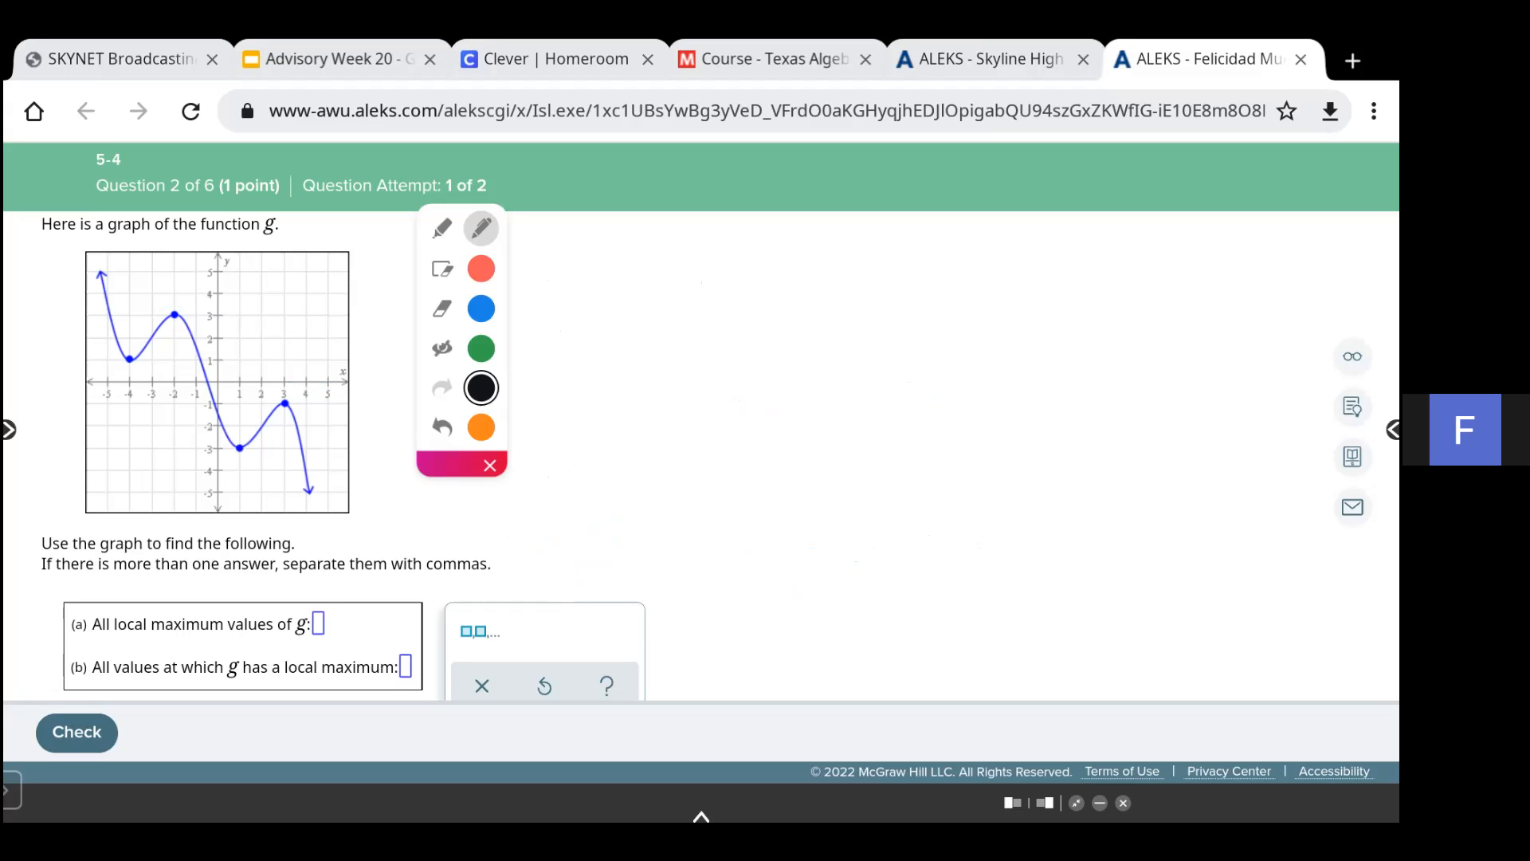
- Enter 3, -1 as all local maximum values of g in part (a)
click(318, 624)
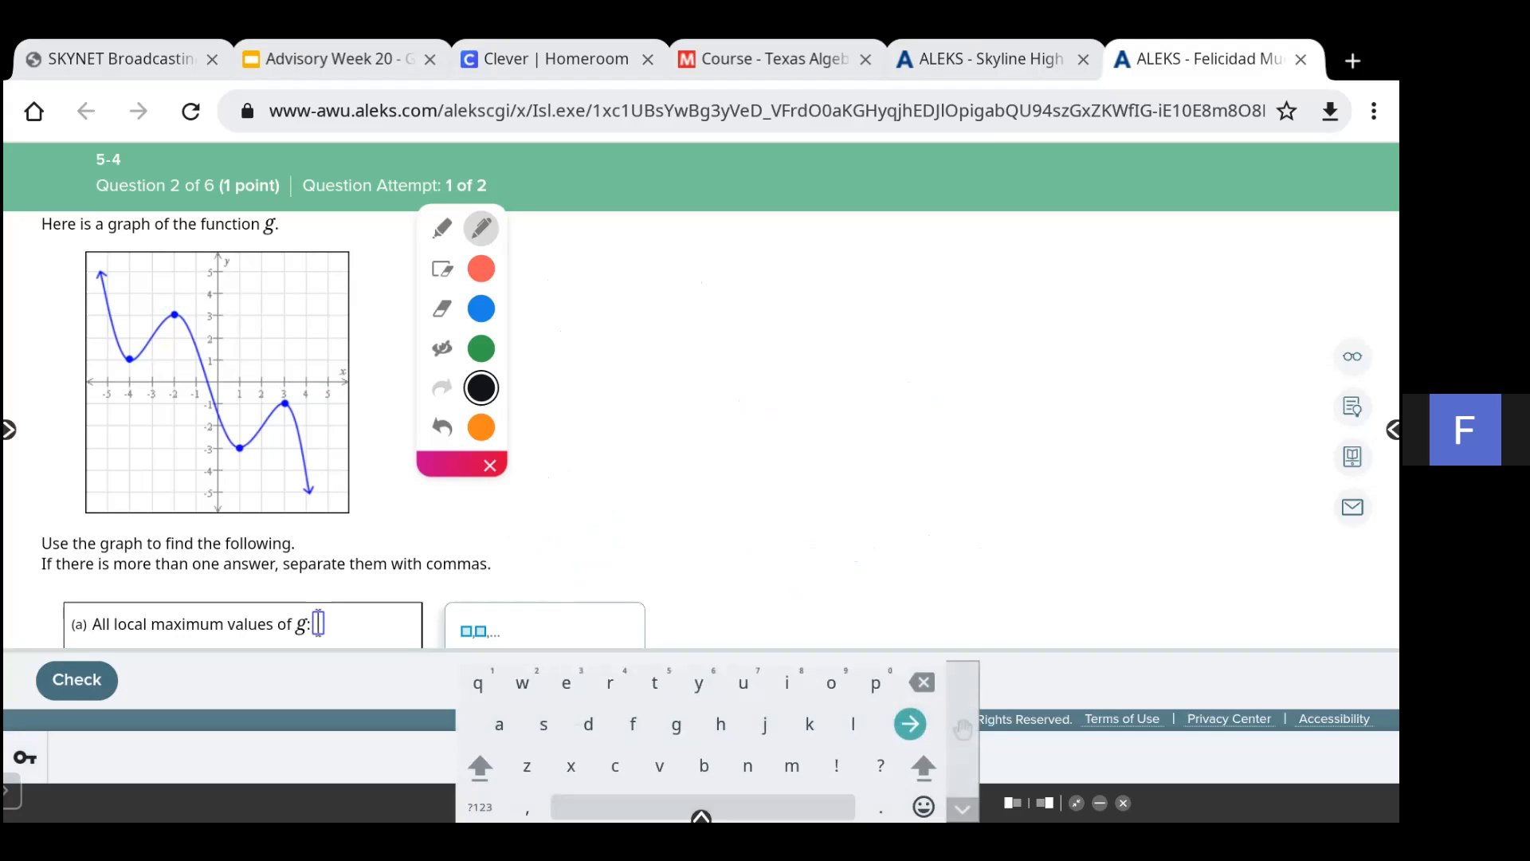
click(480, 807)
text(3, )
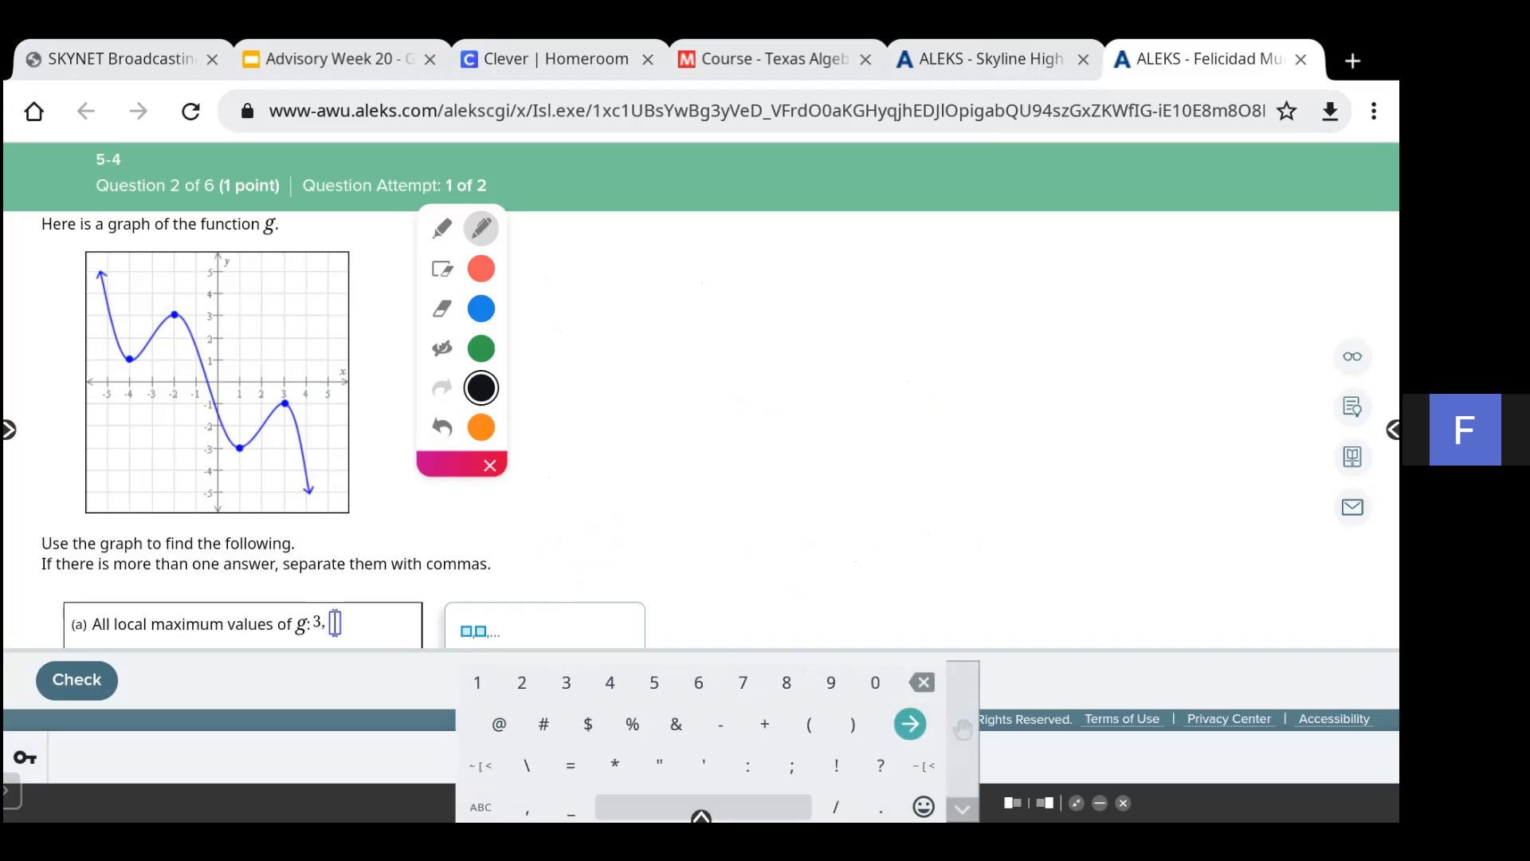
text(-1)
scroll(342, 431, down, 1)
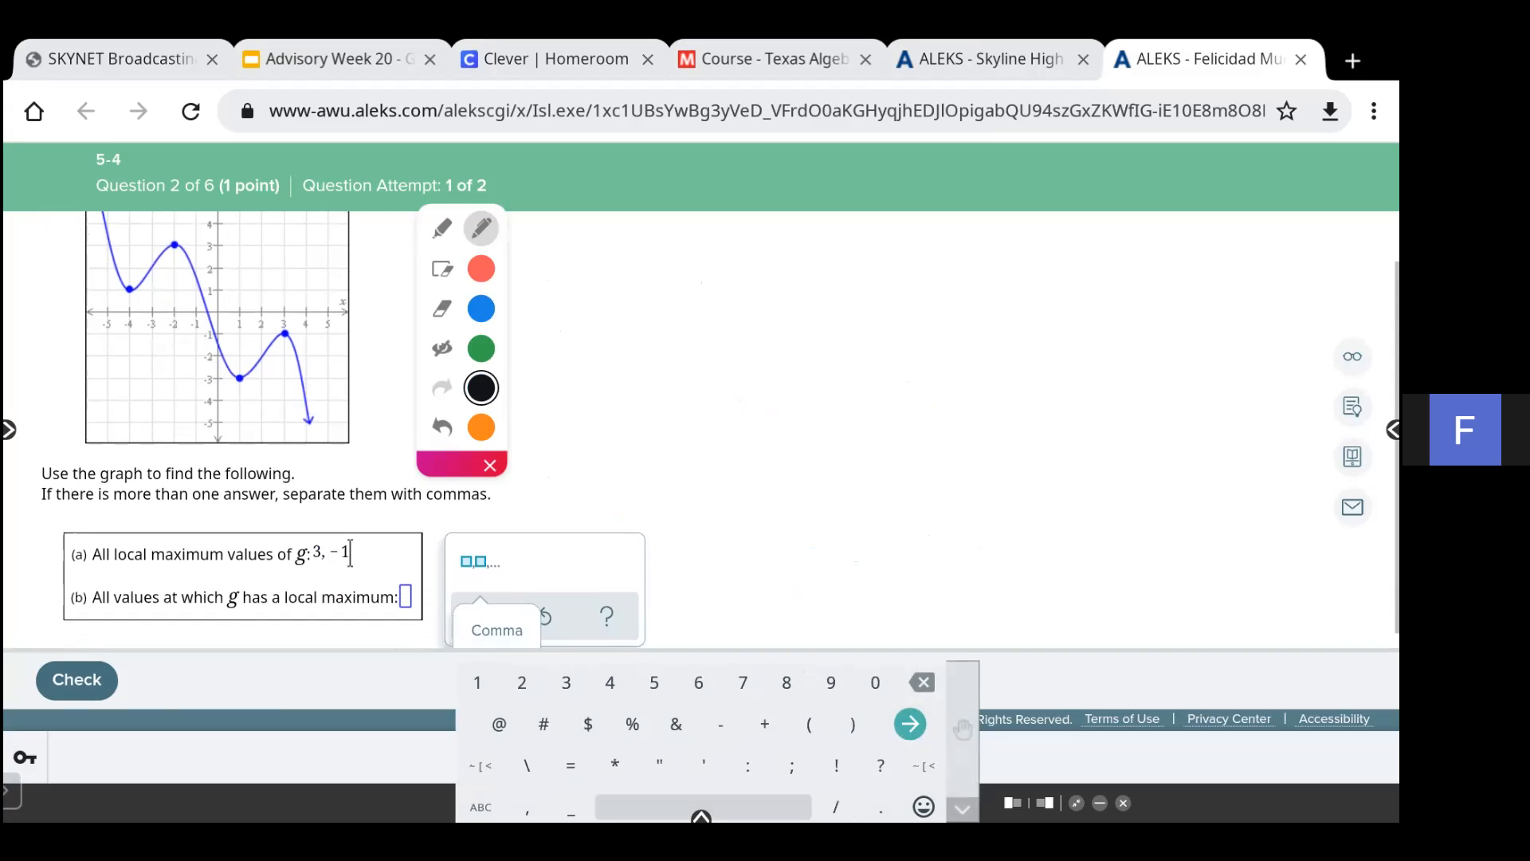
- Enter -2, 3 as the x-values where g has a local maximum in part (b) and check the answer
click(405, 587)
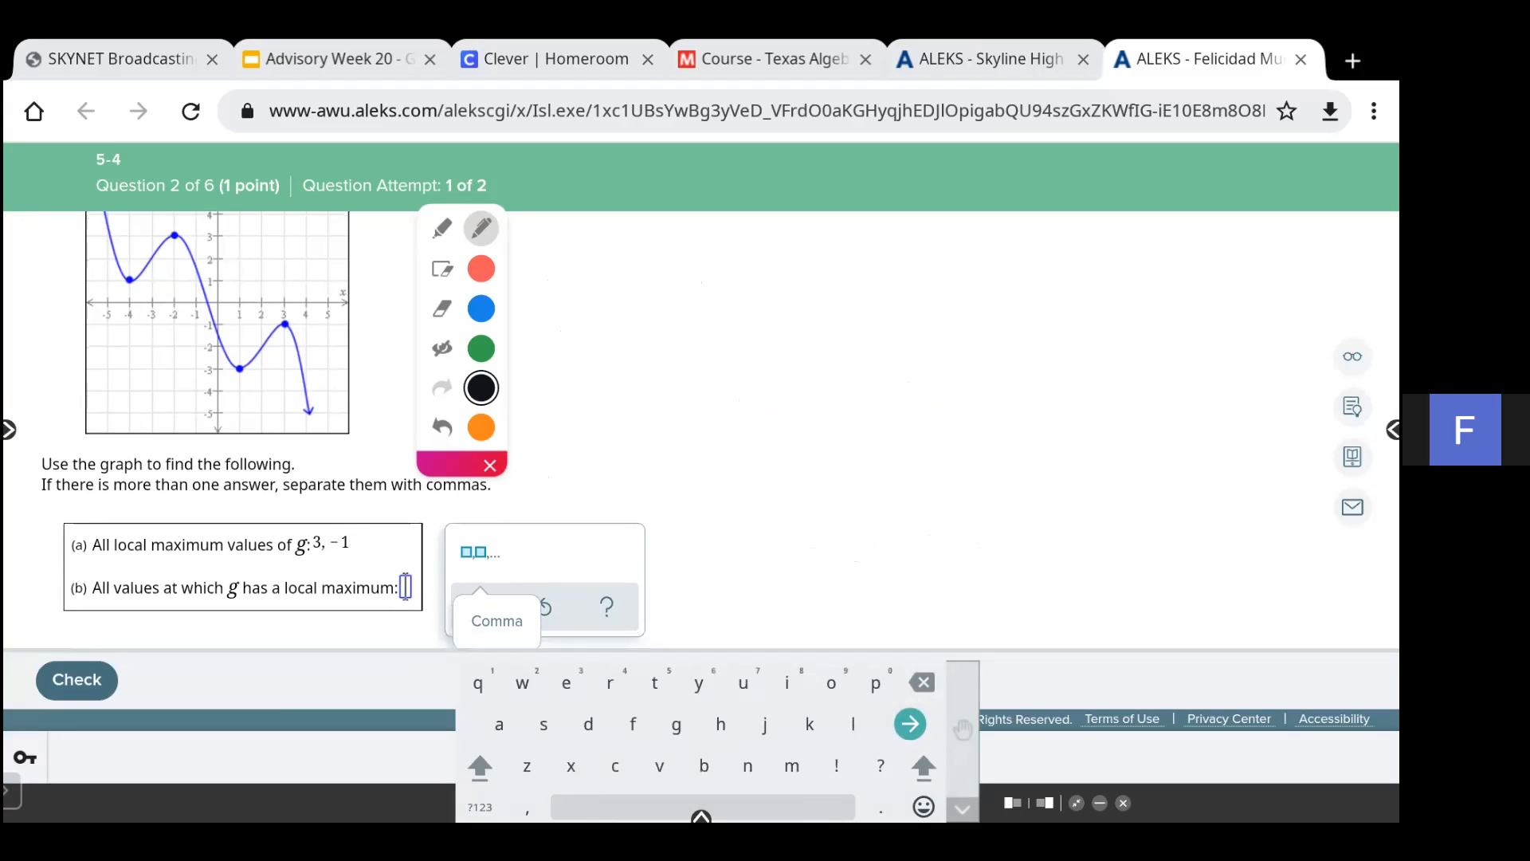
click(479, 807)
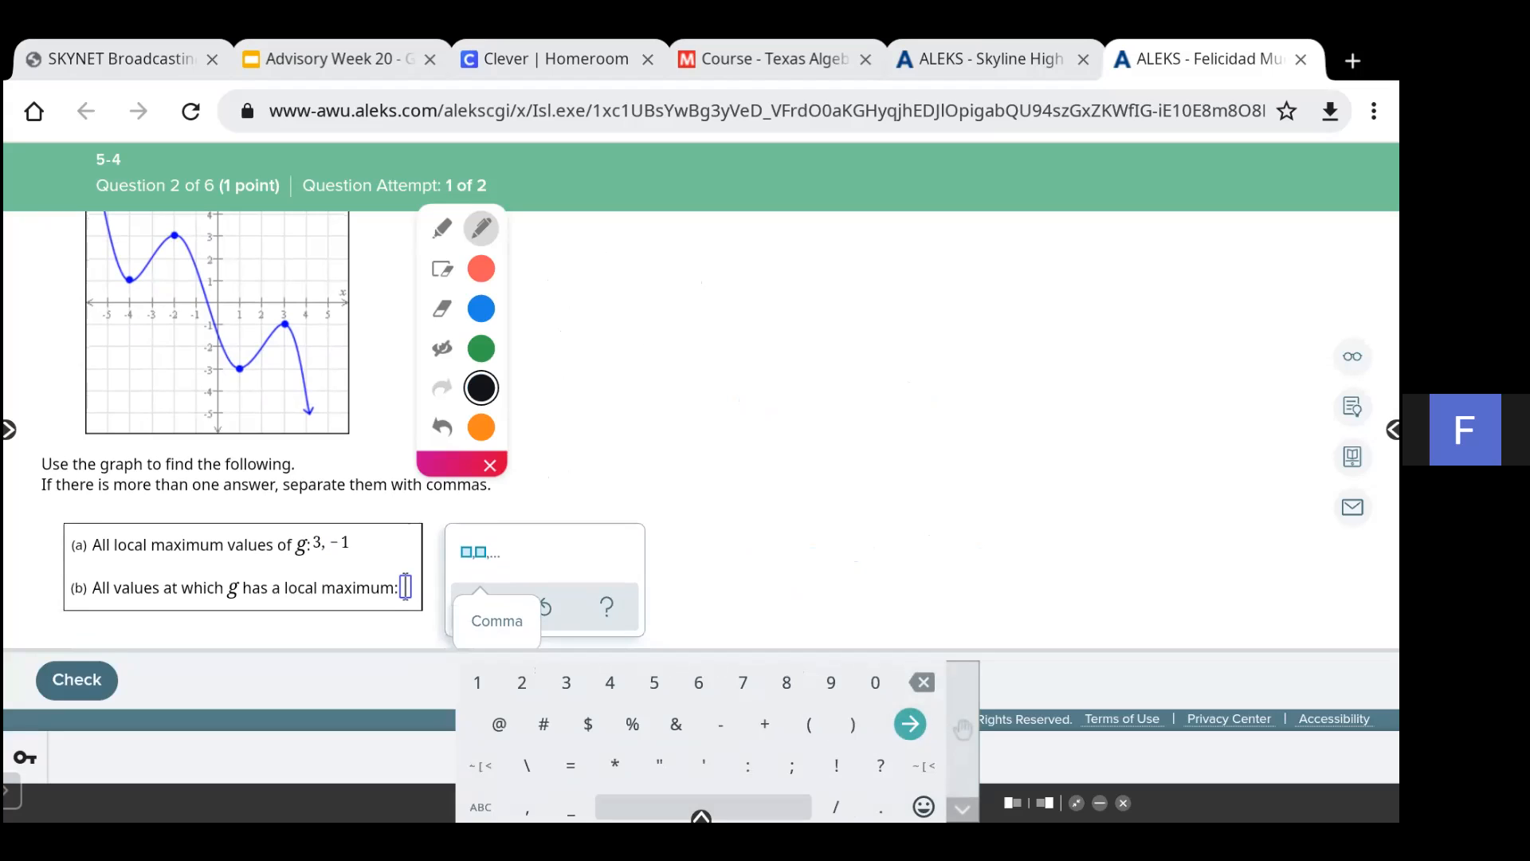
click(720, 723)
click(522, 682)
click(527, 807)
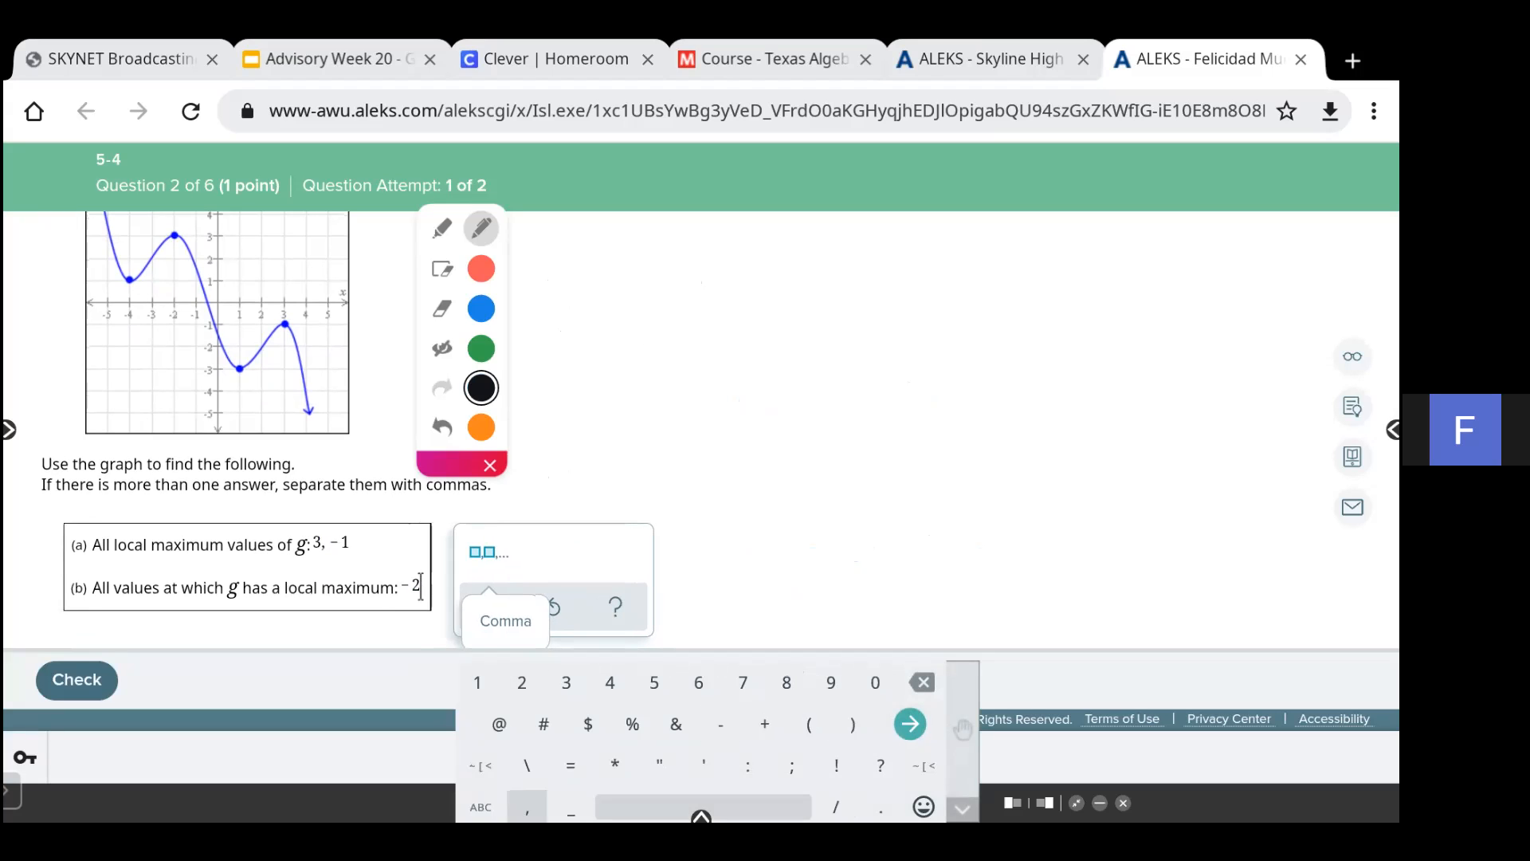
click(566, 683)
click(76, 680)
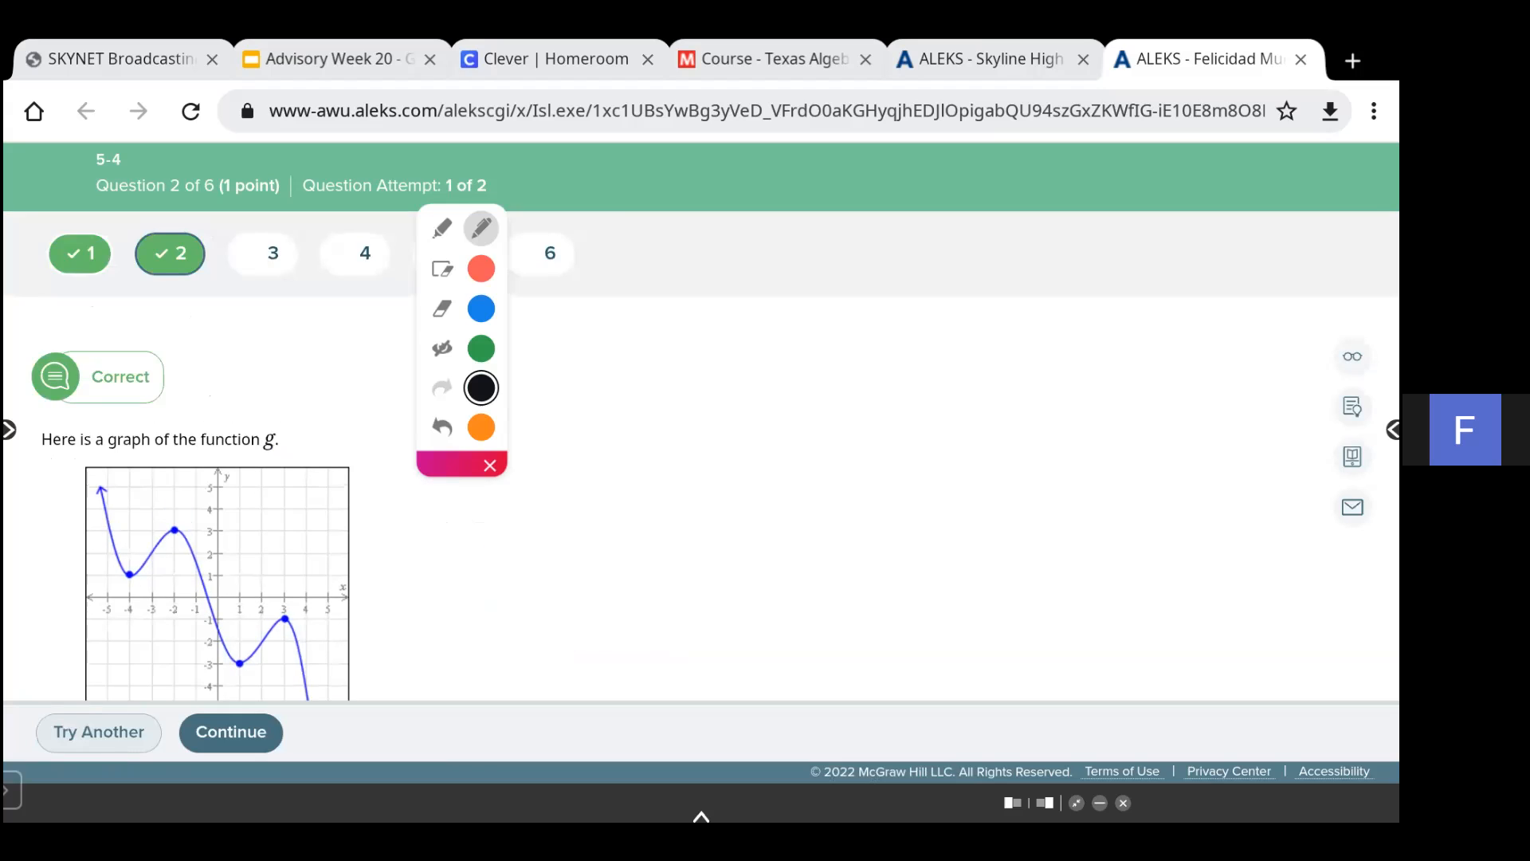
- Continue to question 3 and move the annotation toolbar out of the way
scroll(701, 479, down, 2)
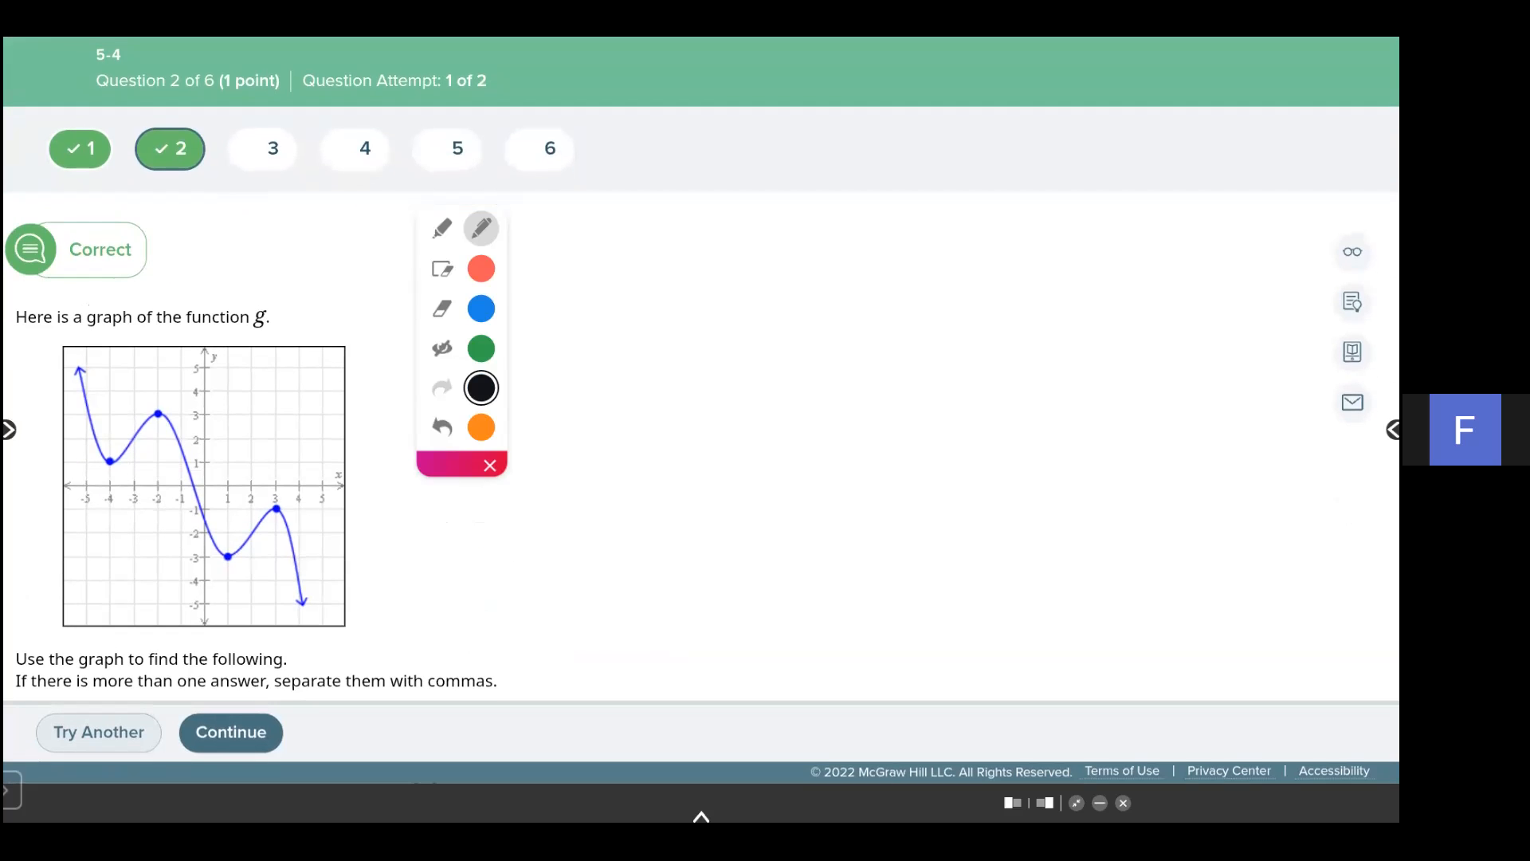
click(231, 732)
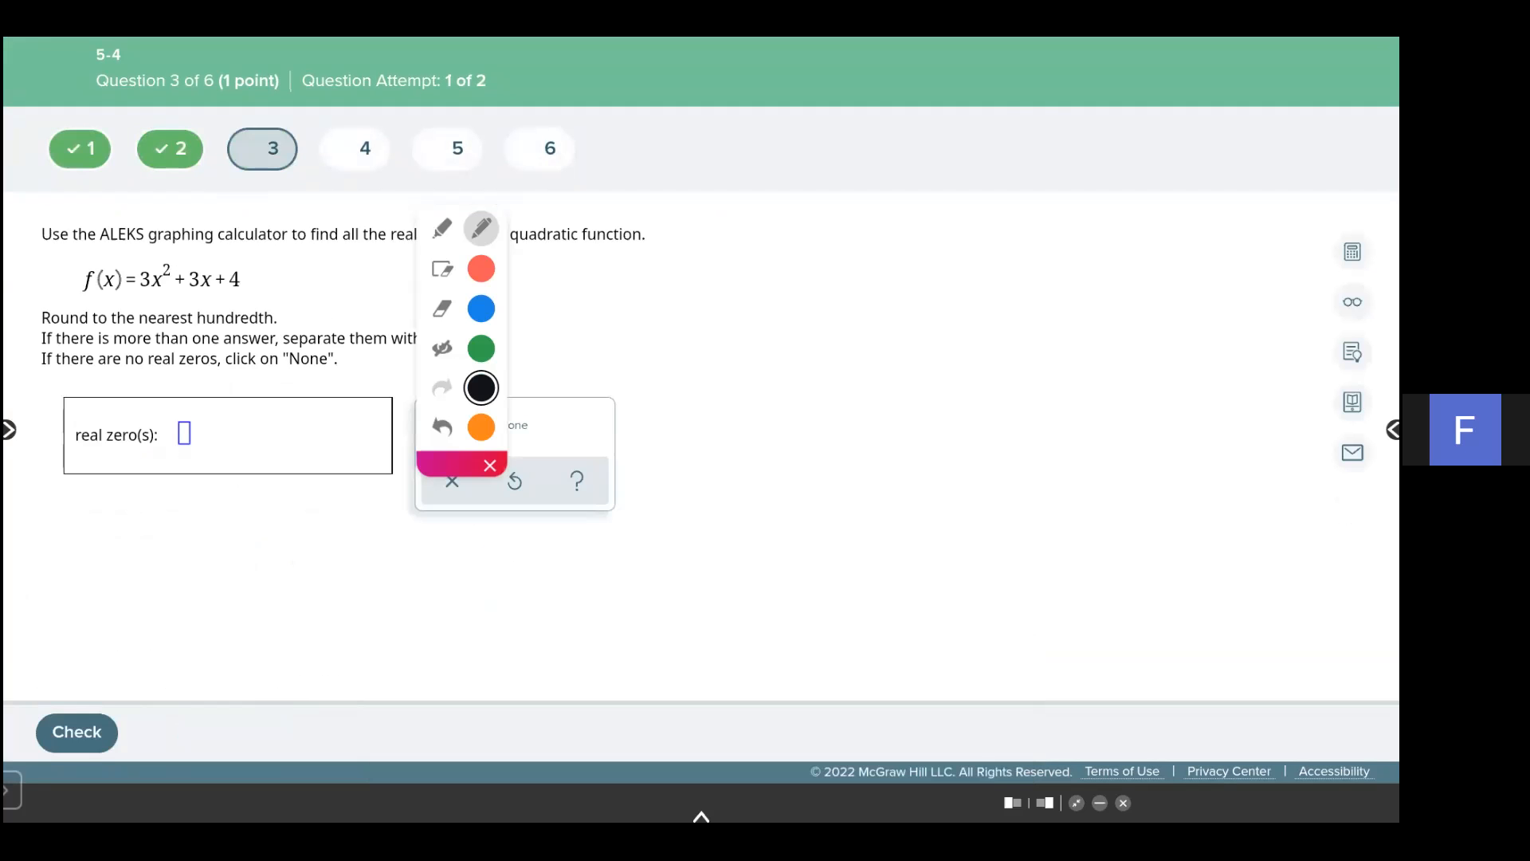
mouse_move(439, 464)
mouse_down()
mouse_move(318, 590)
mouse_move(60, 673)
mouse_up()
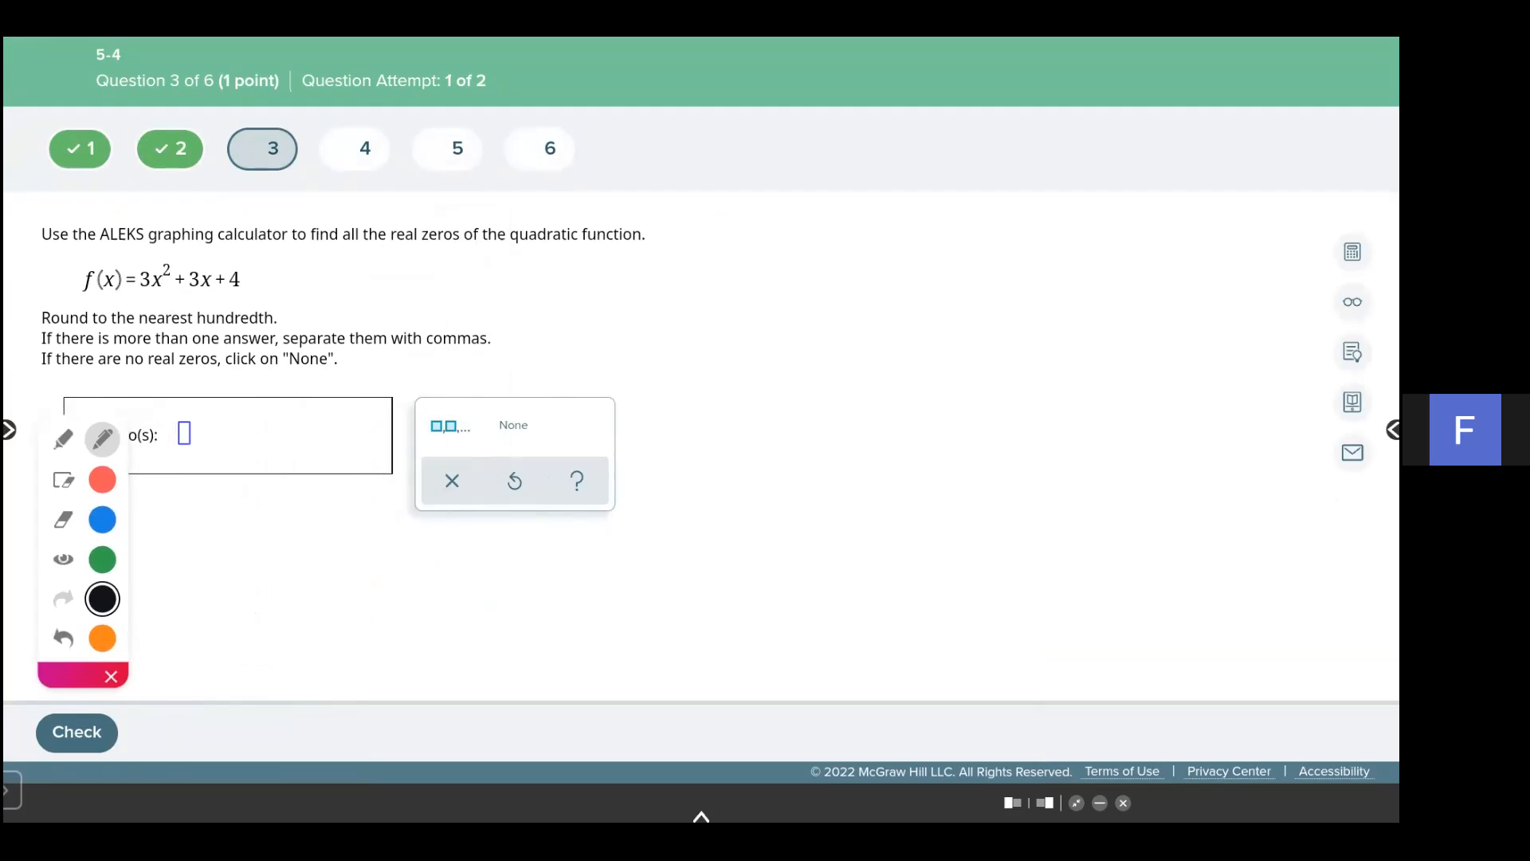
- Annotate 'real zeros' in the question with an arrow labelled 'x-ints'
drag(441, 262, 453, 255)
mouse_move(444, 254)
mouse_down()
mouse_move(538, 297)
mouse_move(523, 303)
mouse_move(561, 288)
mouse_up()
drag(570, 283, 606, 292)
click(569, 278)
drag(616, 265, 642, 292)
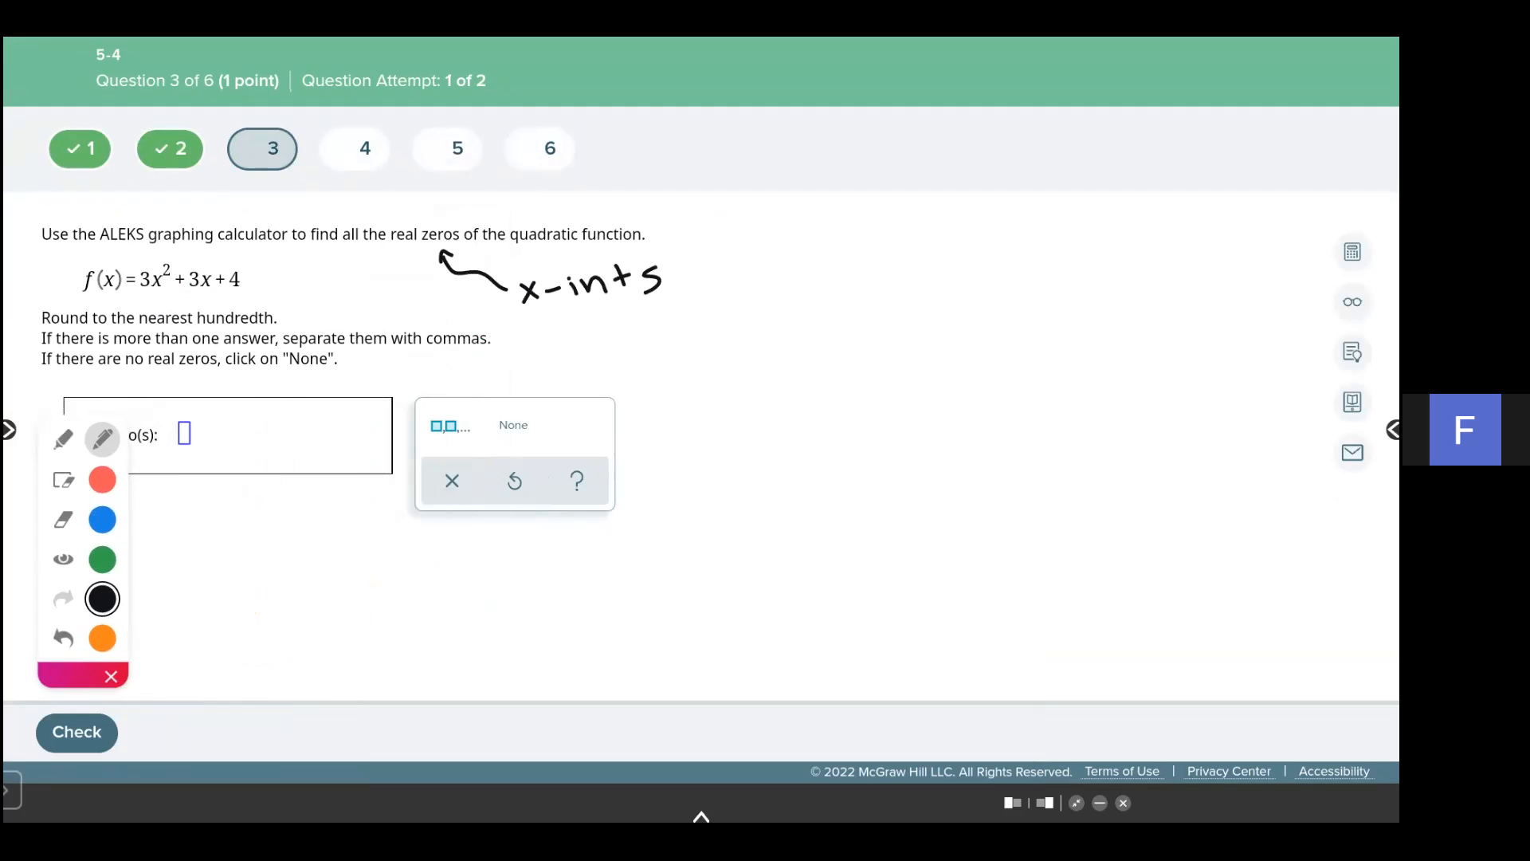
- Underline 'nearest hundredth' and annotate it with '2 decimal places'
drag(140, 329, 361, 327)
drag(370, 318, 519, 318)
drag(532, 313, 524, 328)
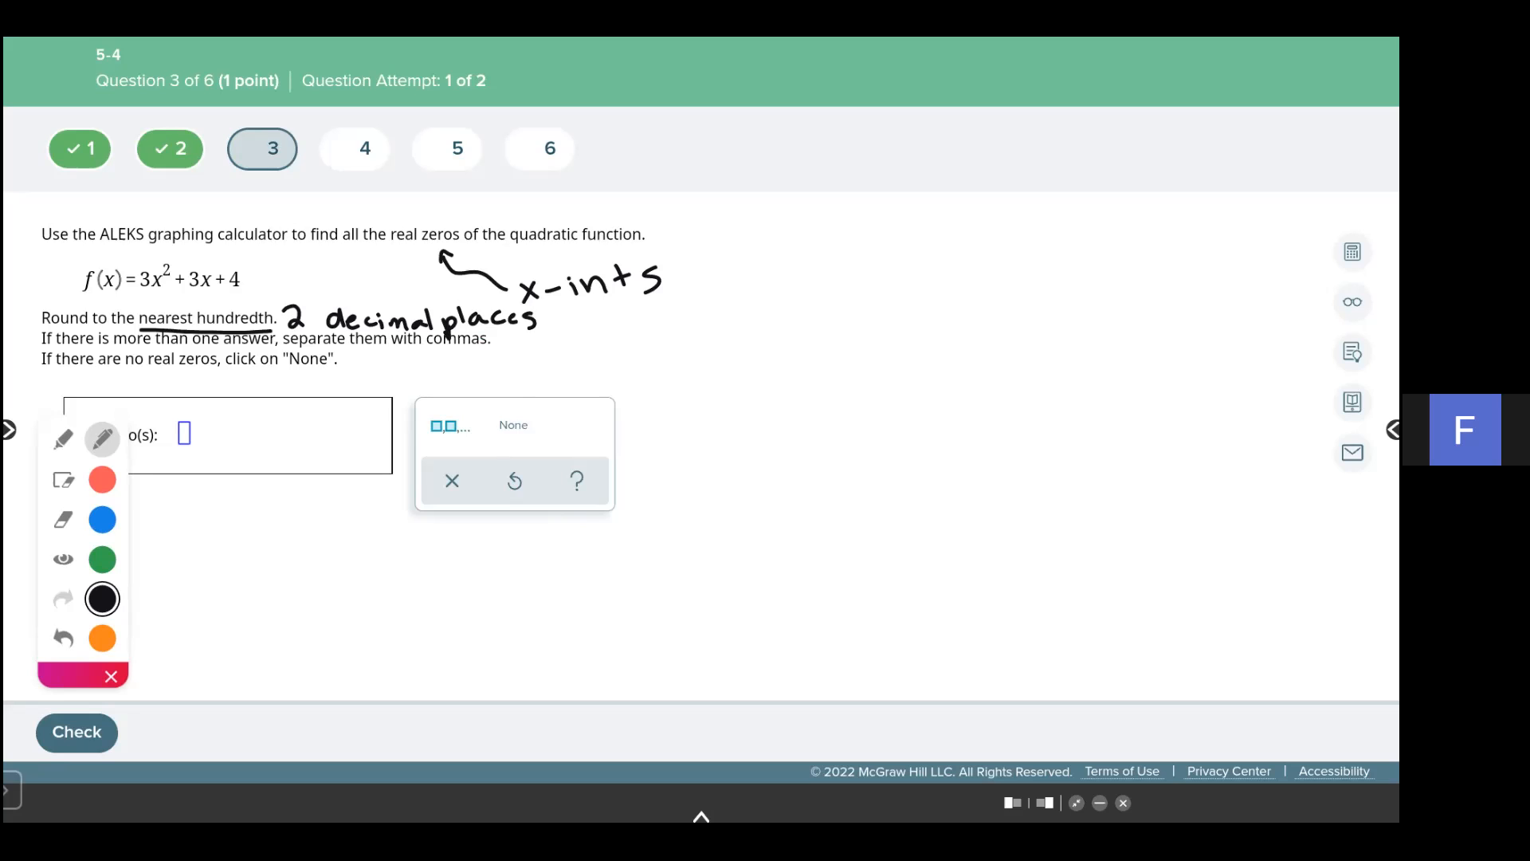
- Hide the annotations and open the ALEKS graphing calculator beside the question
click(63, 559)
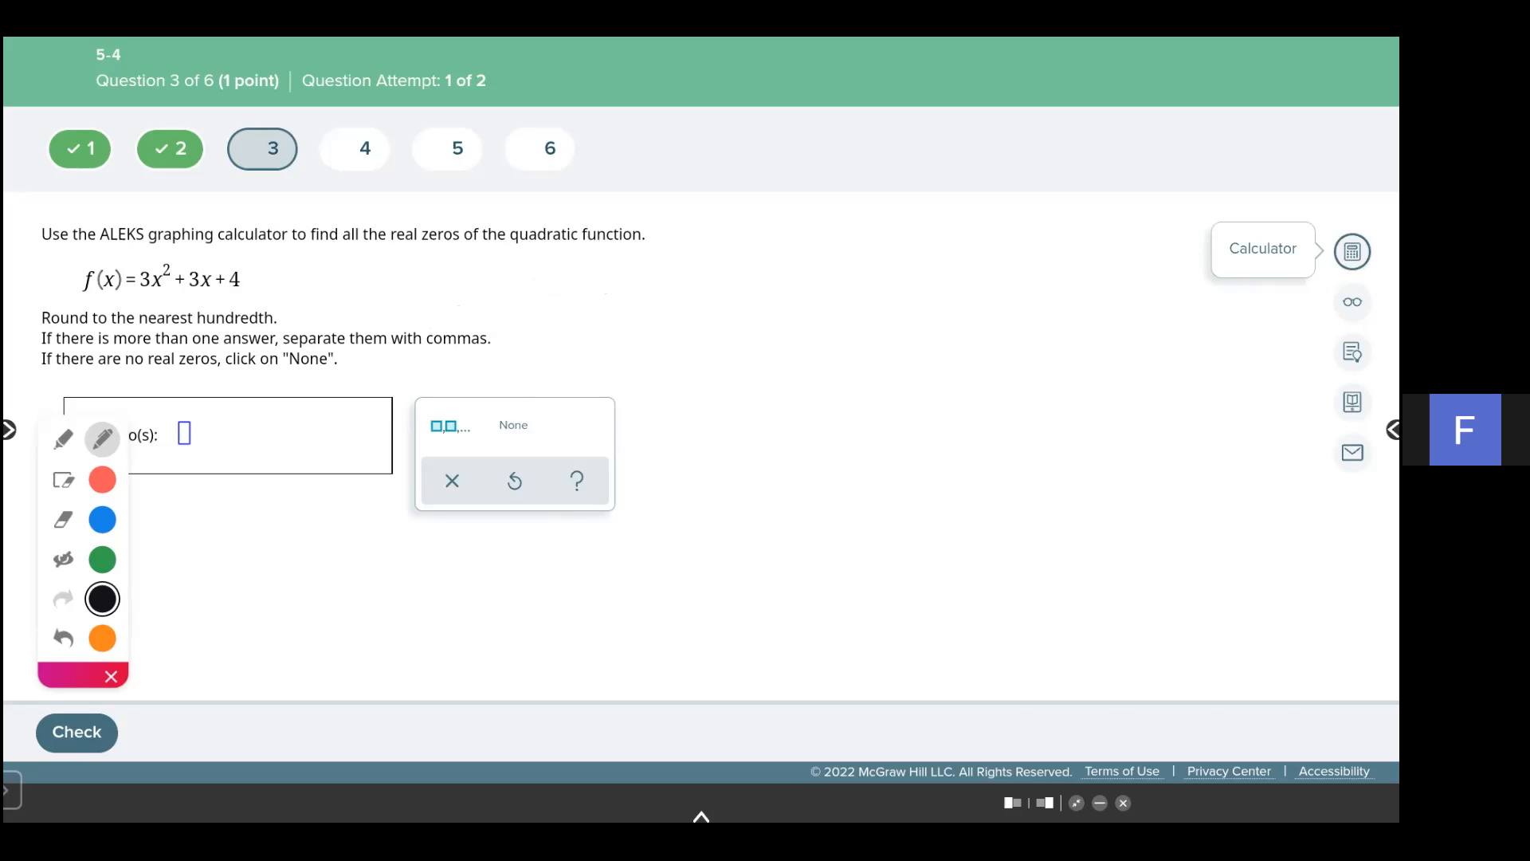
click(1353, 252)
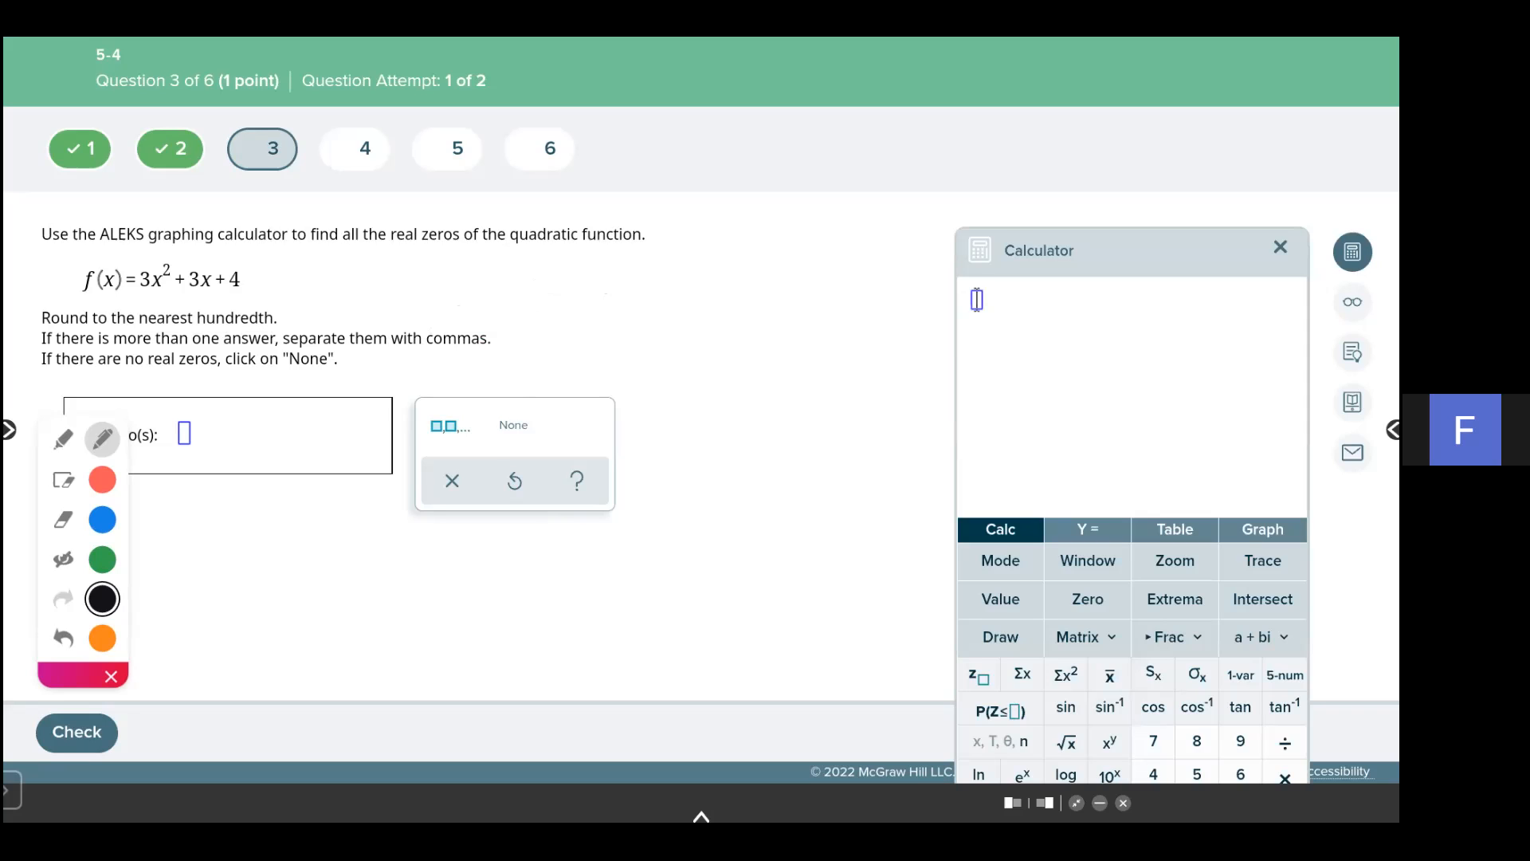
drag(1131, 250, 907, 62)
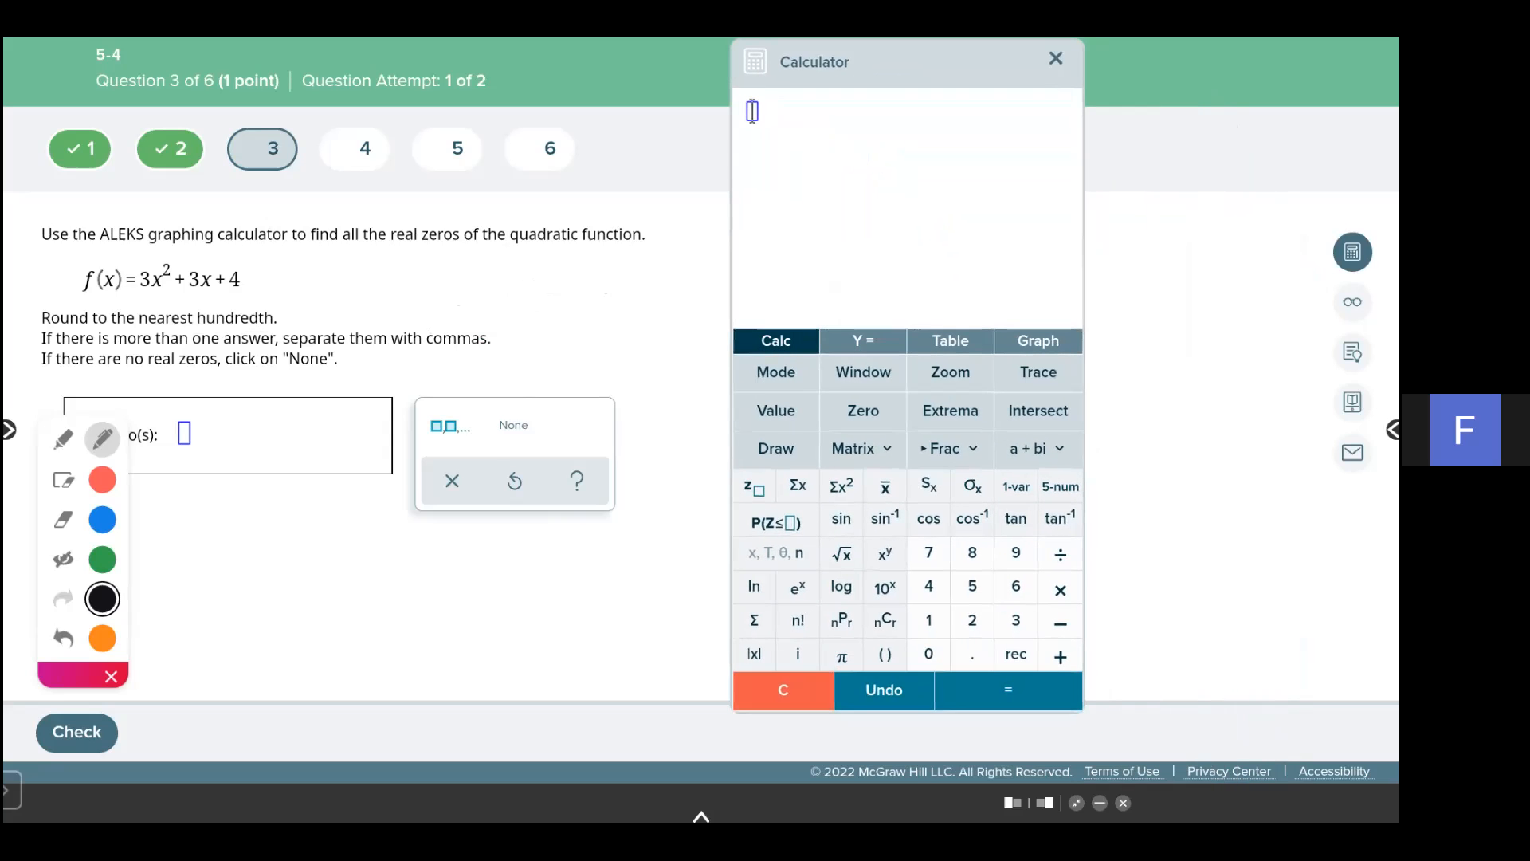
- Enter Y1 = 3x^2 + 3x + 4 in the equation editor and graph it
click(863, 341)
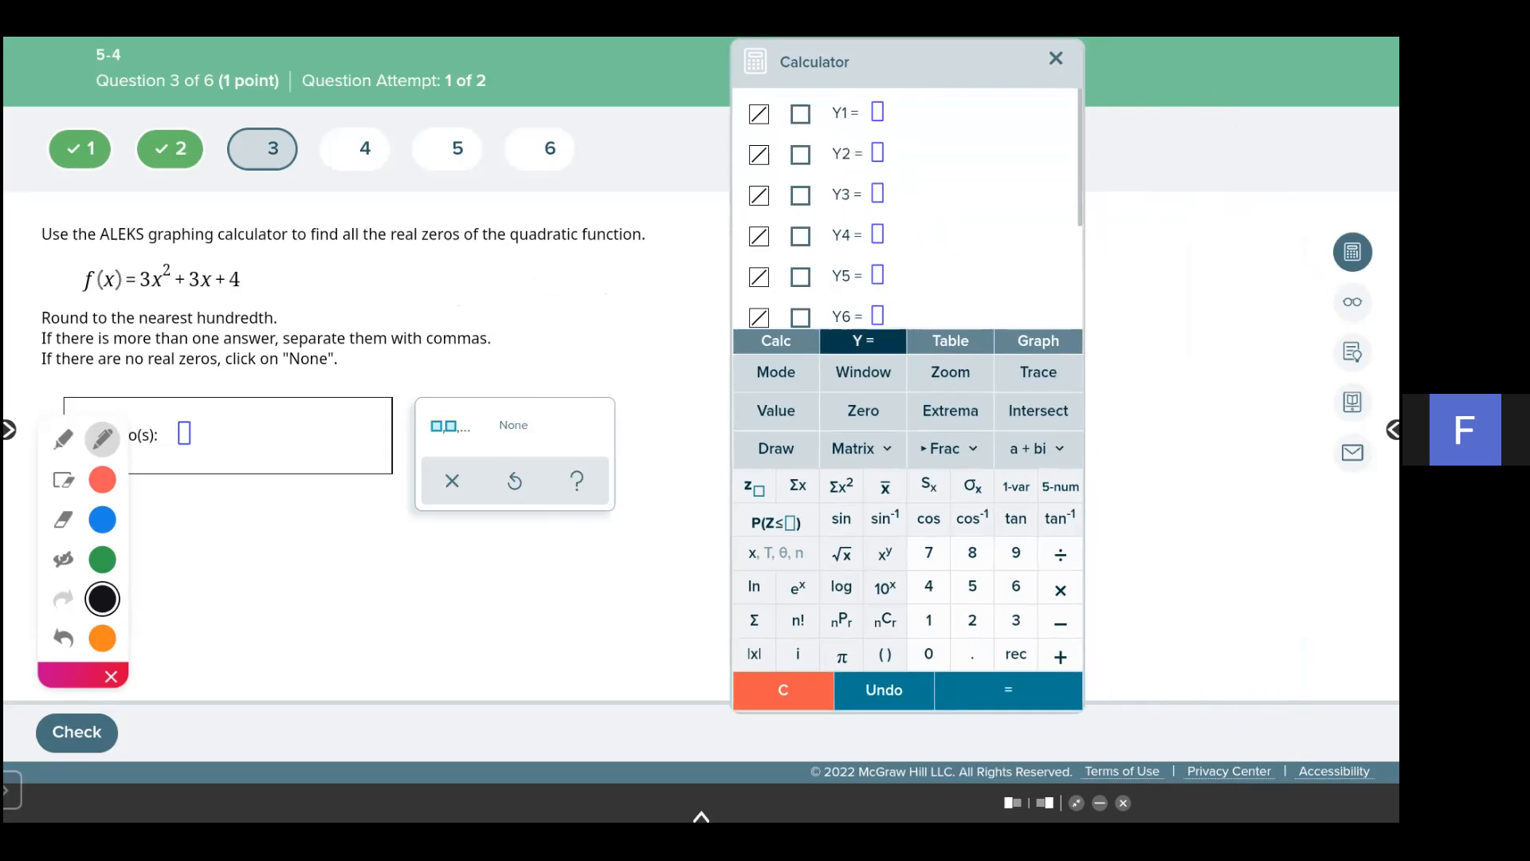
text(3)
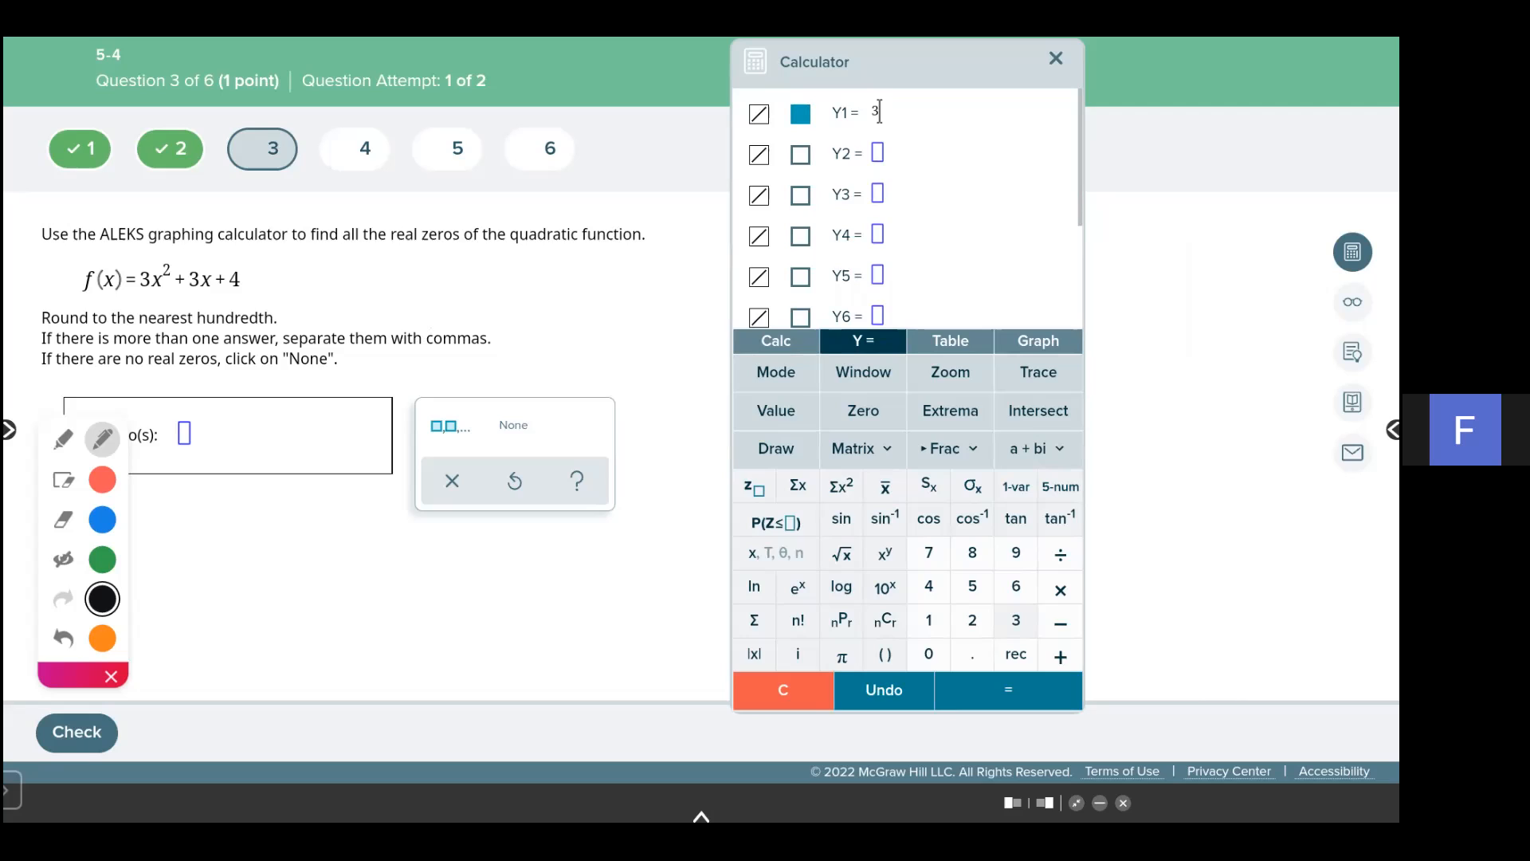
text(x)
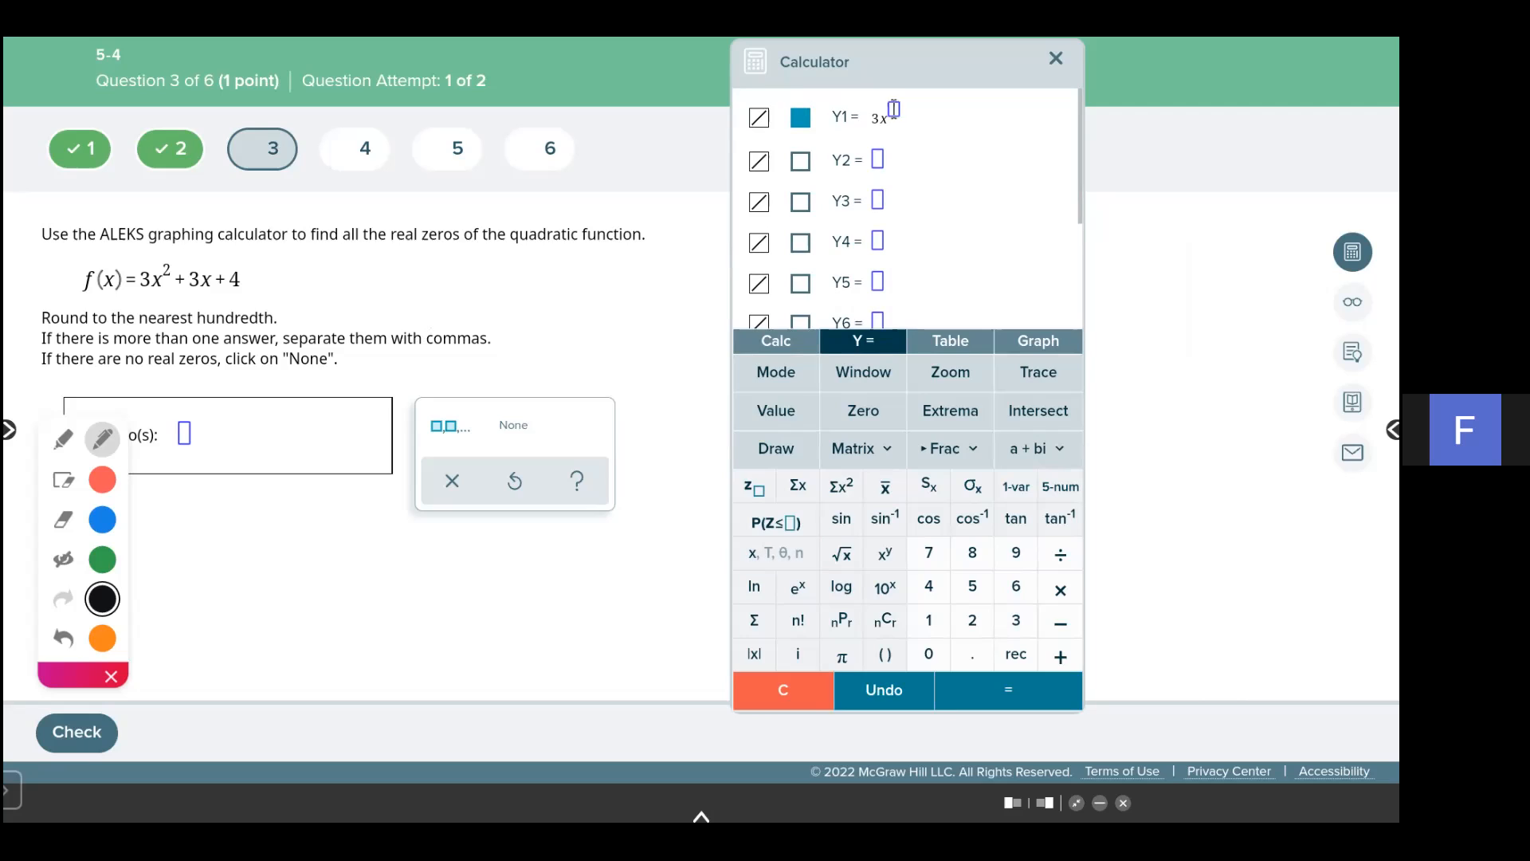
click(884, 553)
click(973, 620)
text(+ 3x )
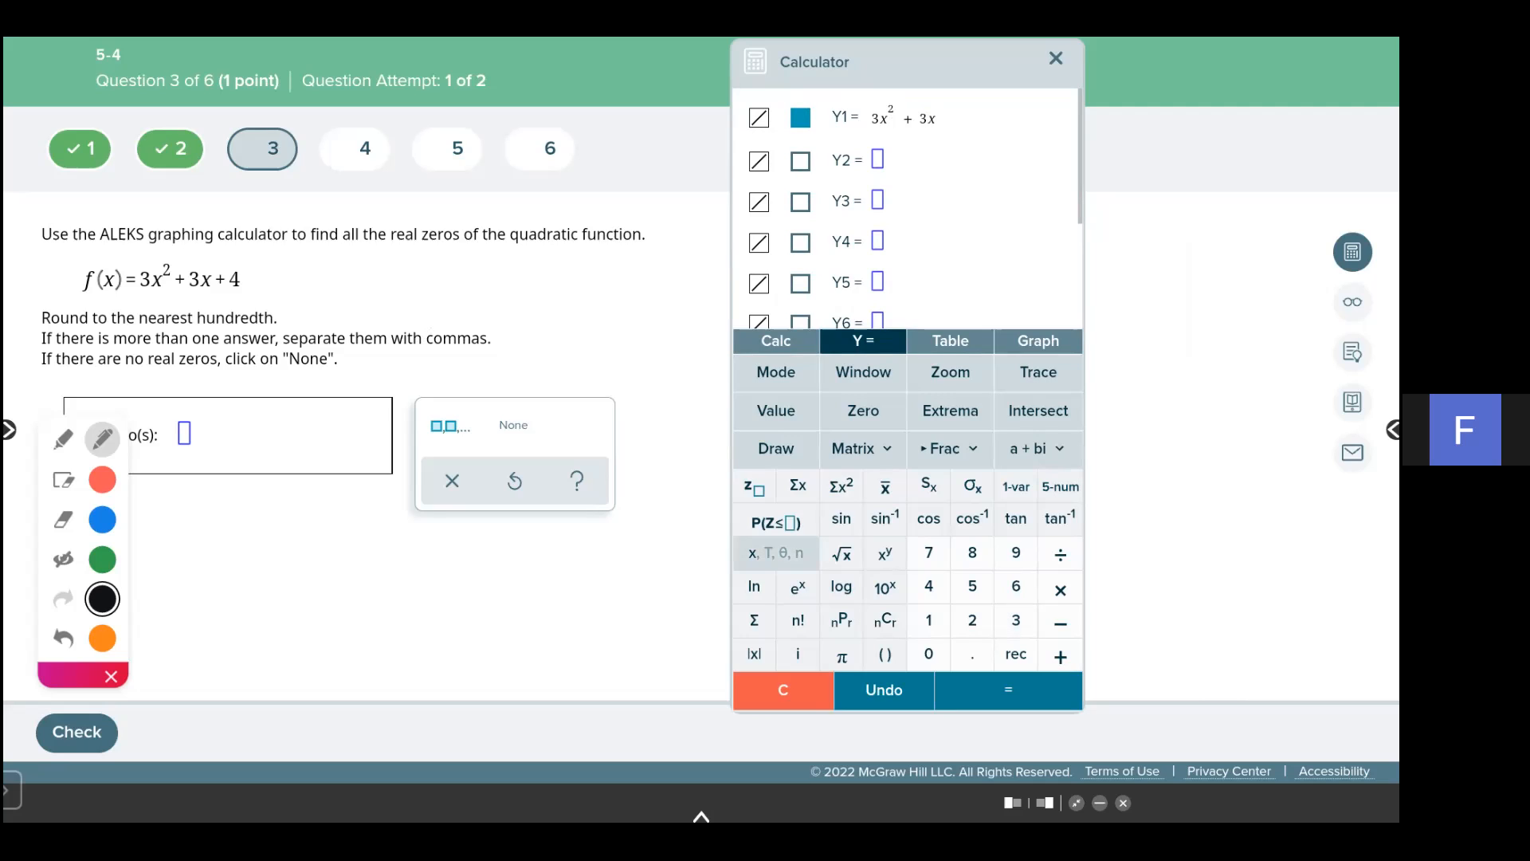
text(+ 4)
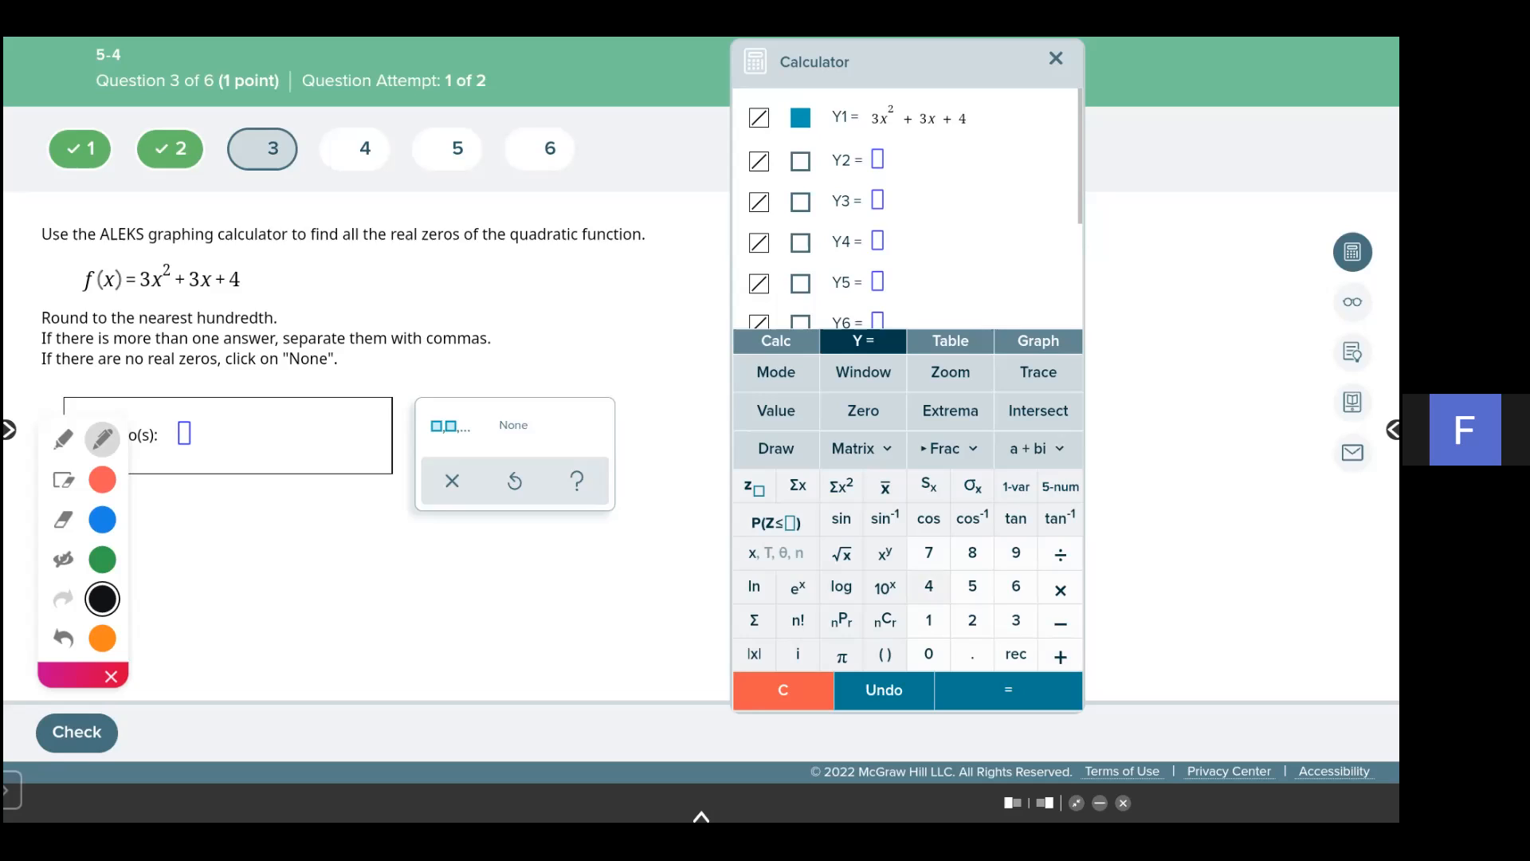
click(1038, 341)
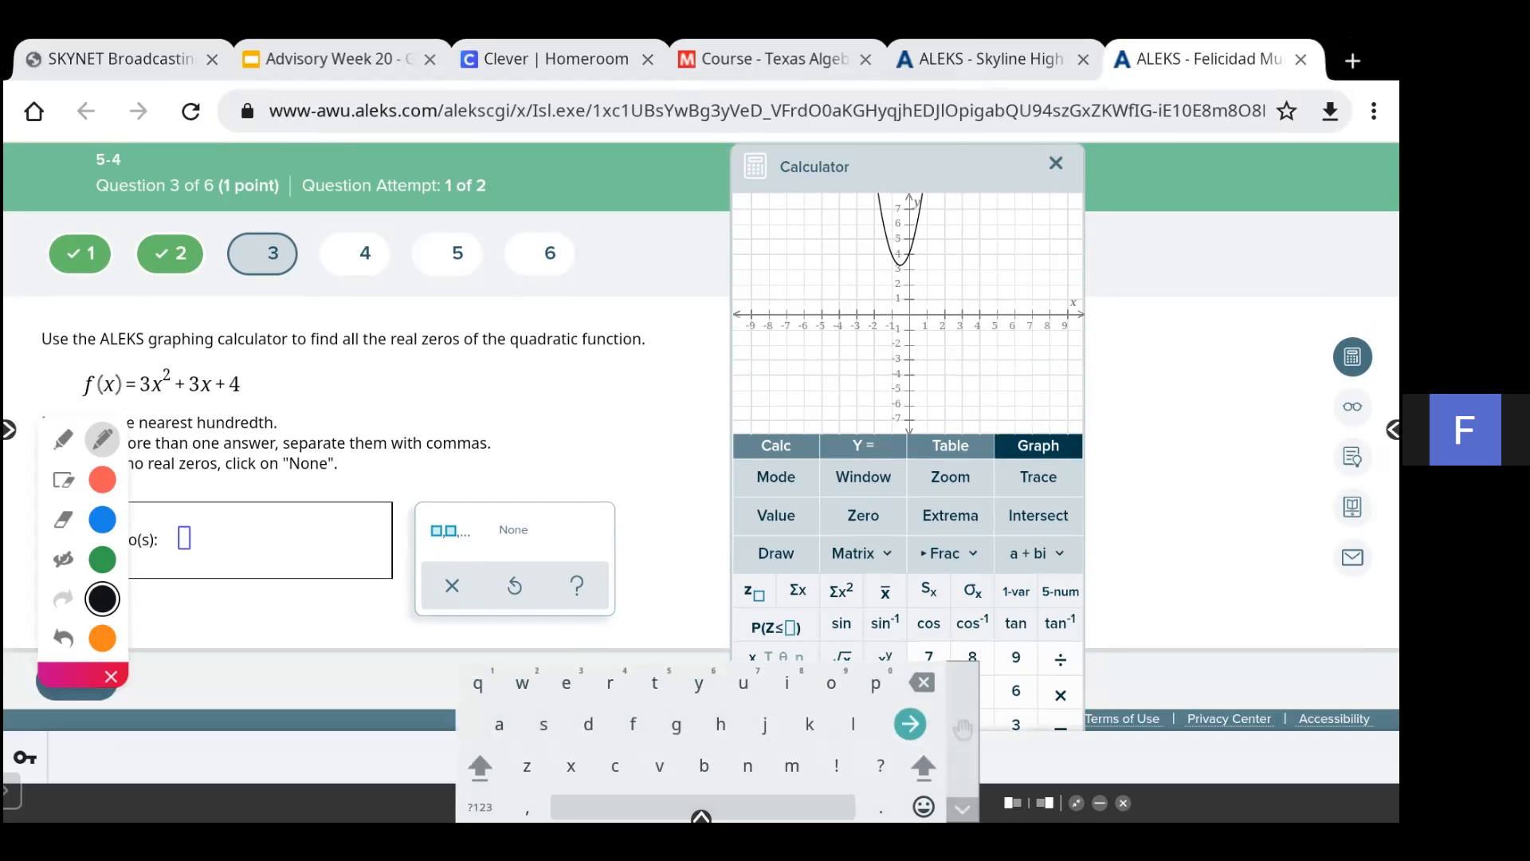
- Select None as the real zeros answer, move the annotation toolbar aside, and check the answer
click(513, 529)
scroll(367, 430, down, 1)
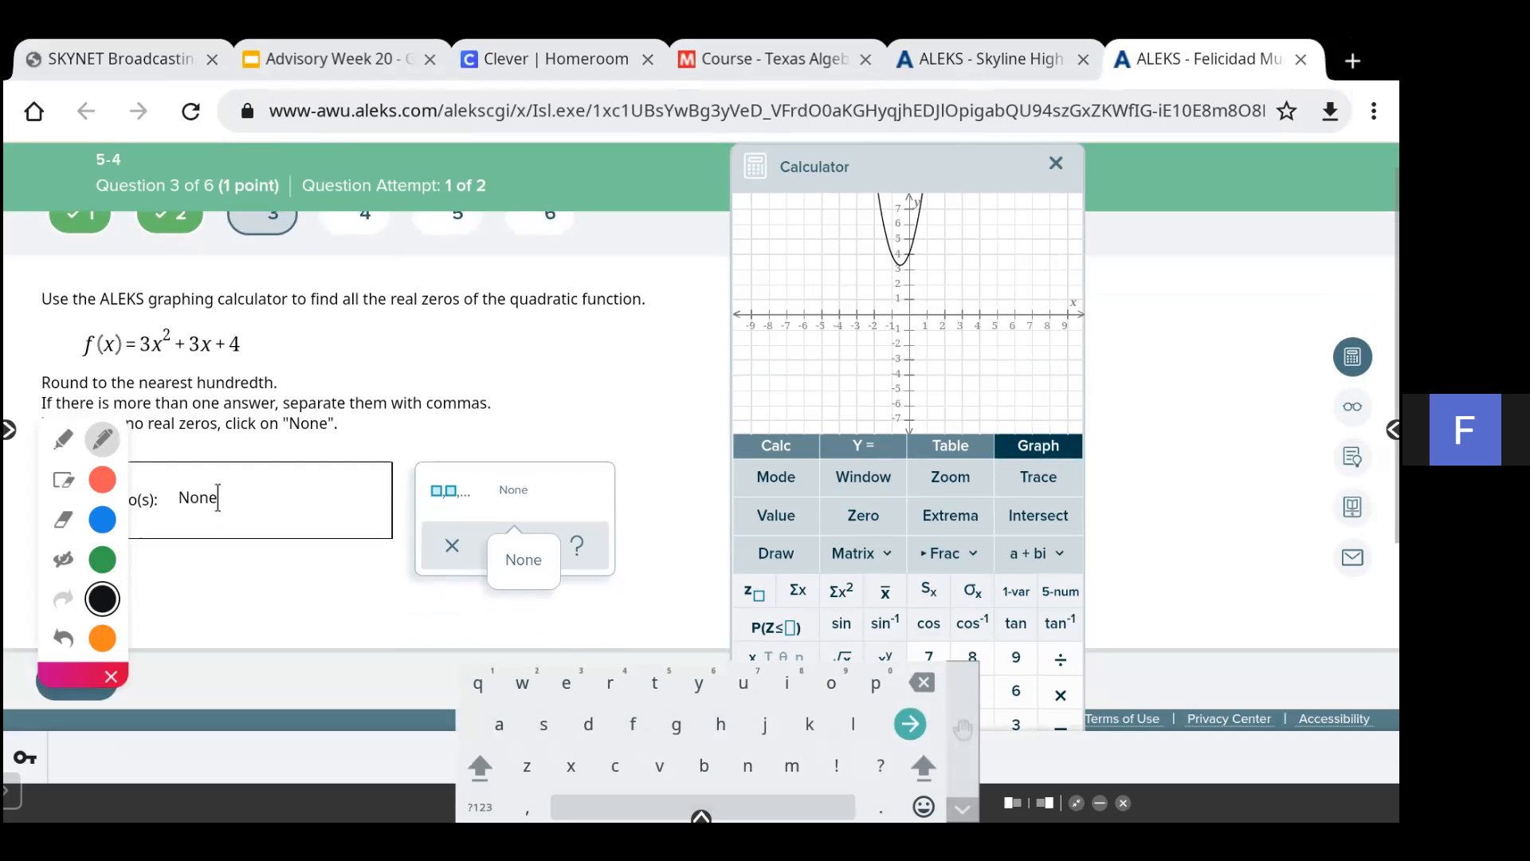
drag(71, 675, 60, 540)
click(76, 680)
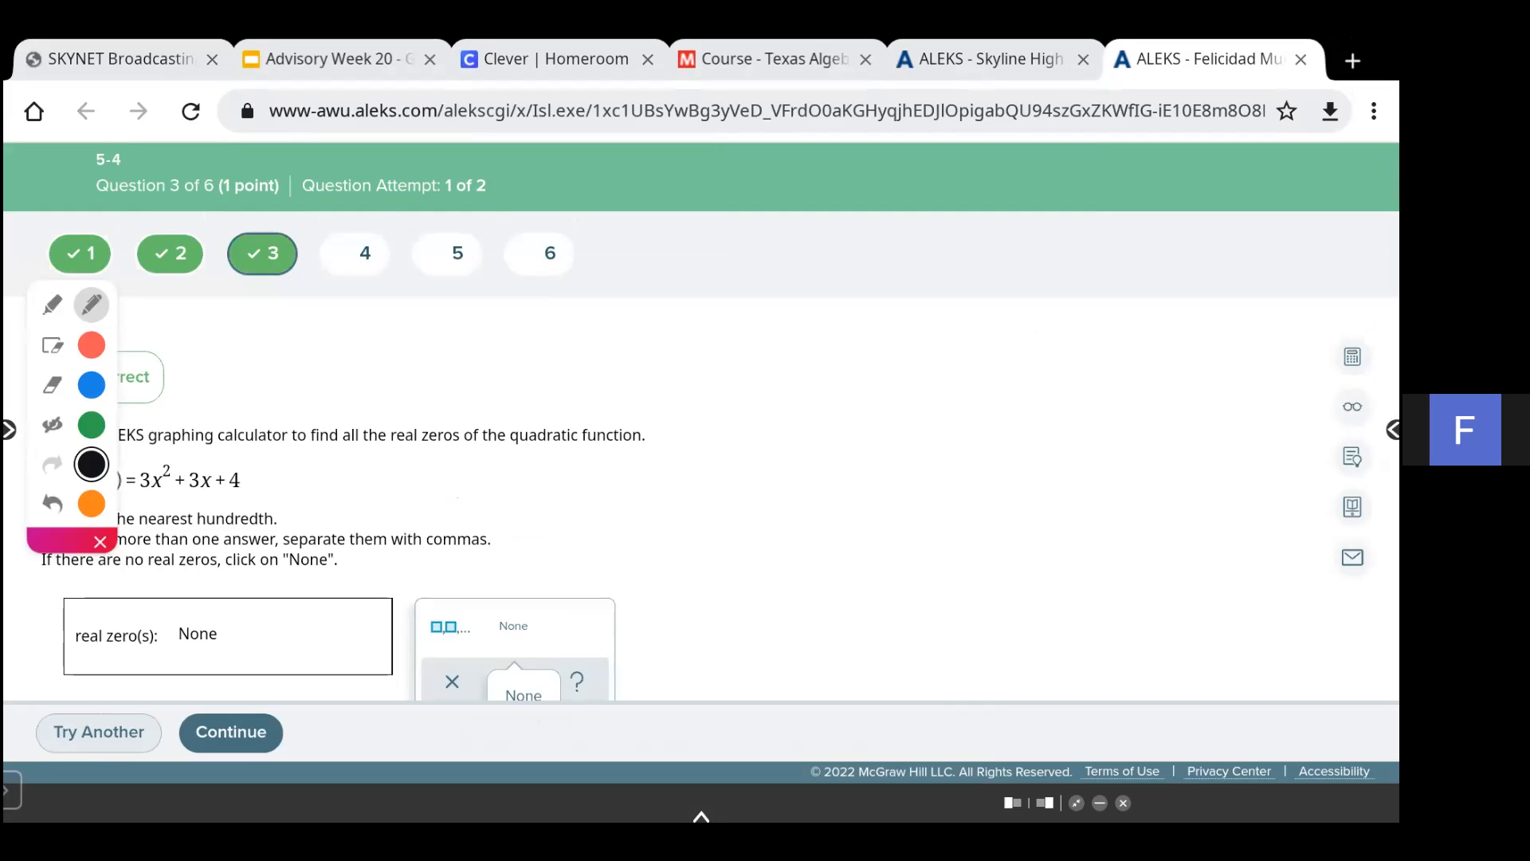
- Continue to the next version of question 3 and open the graphing calculator
click(231, 733)
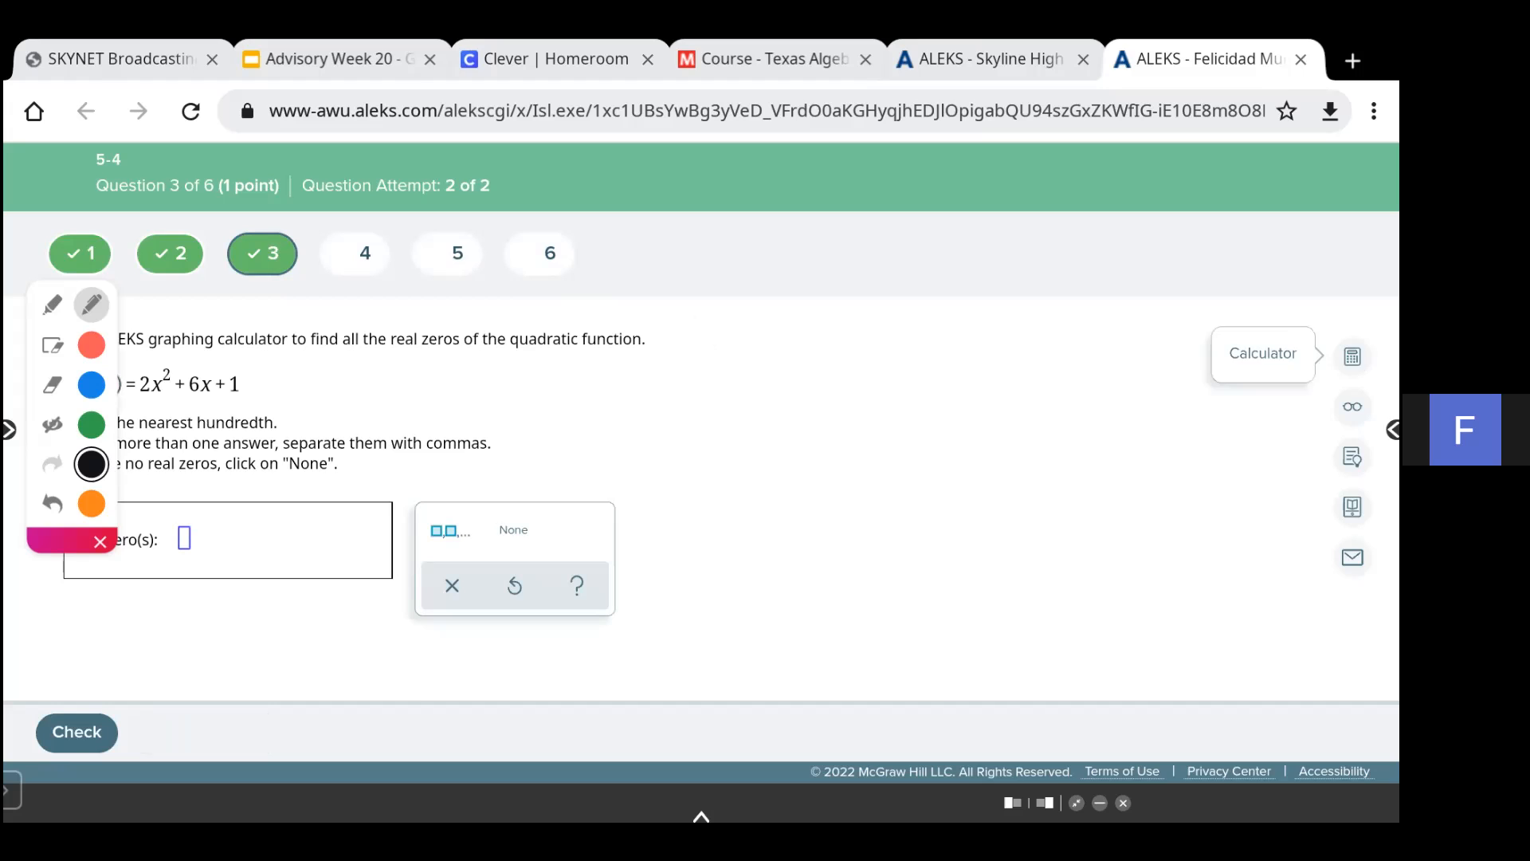
click(1353, 356)
drag(1131, 355, 900, 165)
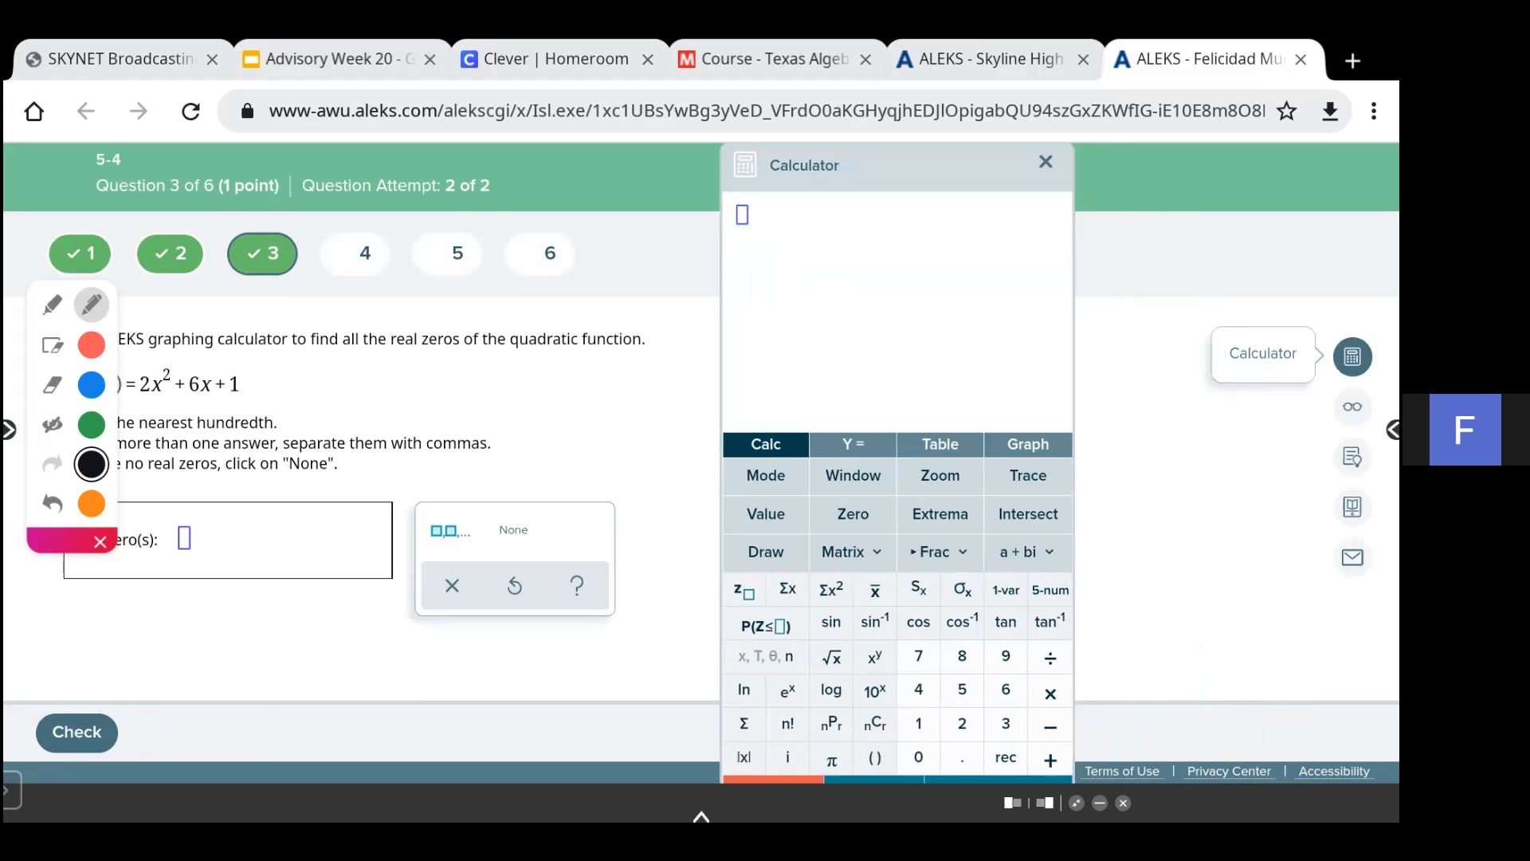
- Try to enter 2x^2 + 6x + 1 as Y1 in the equation editor
click(853, 444)
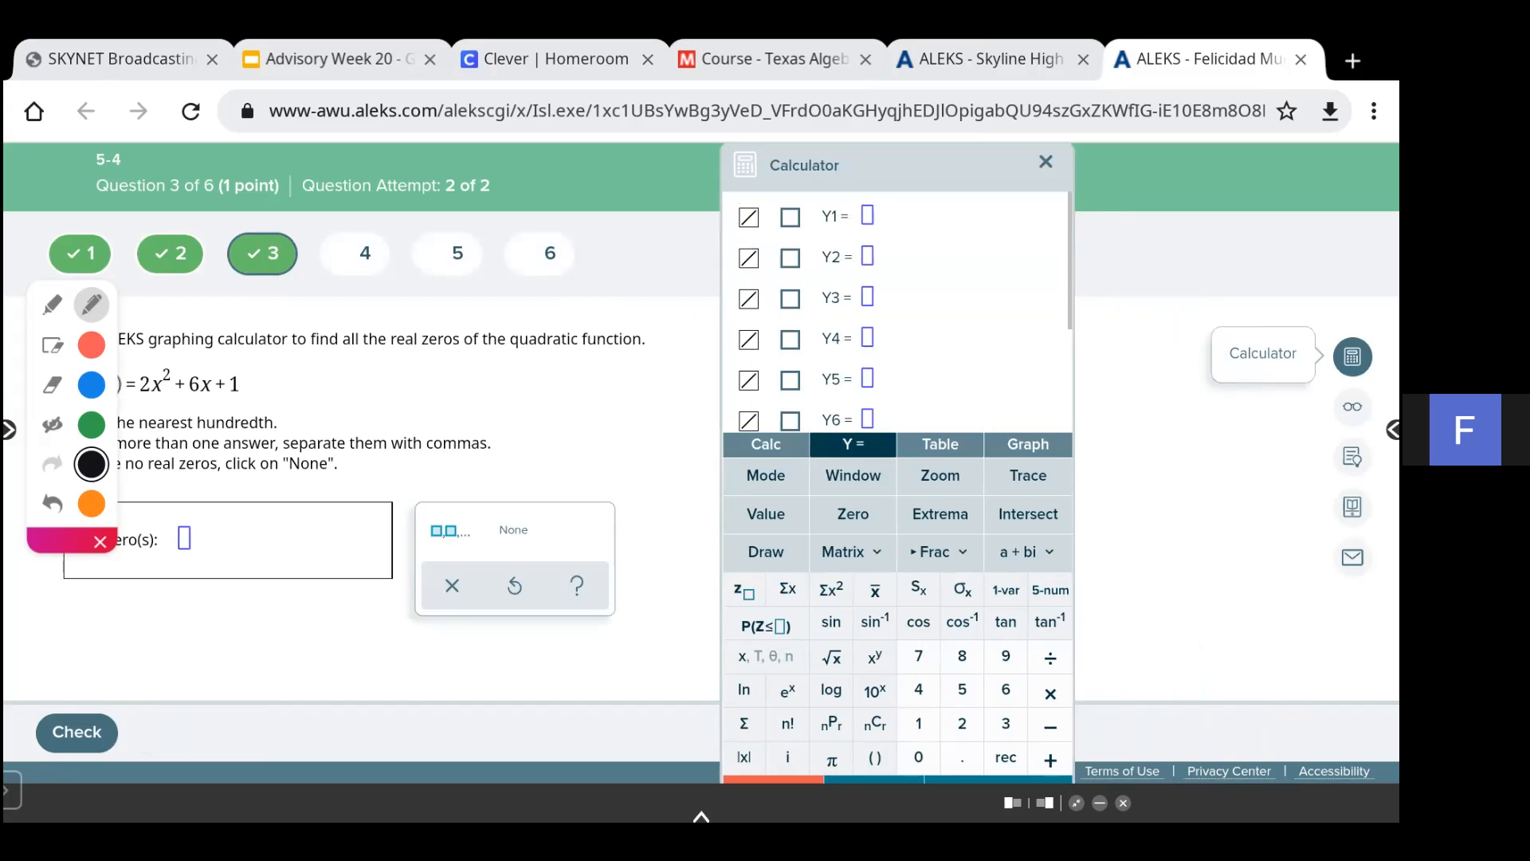
text(2x)
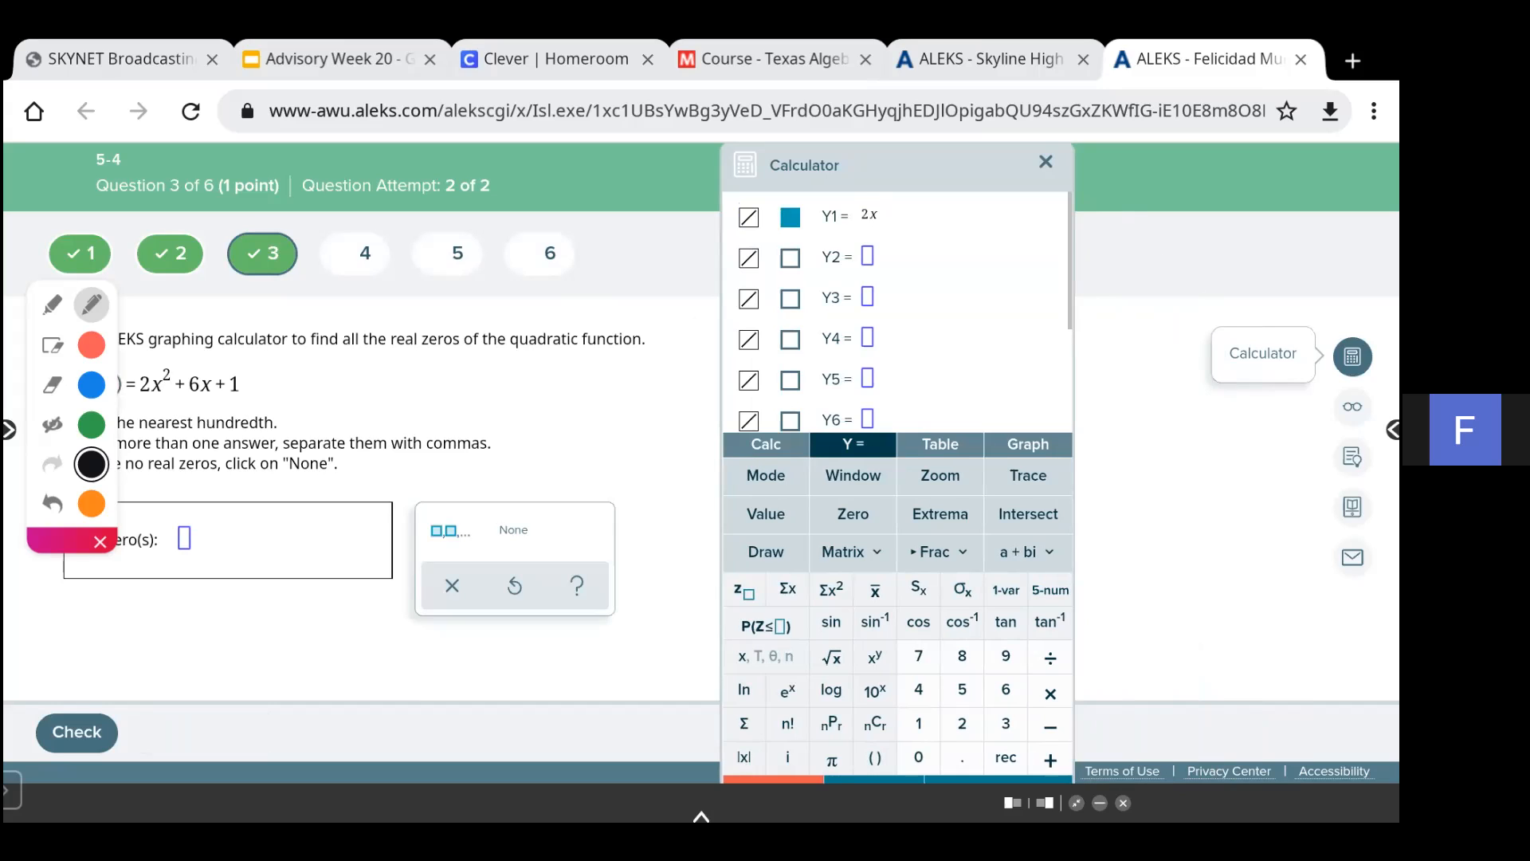
click(766, 656)
click(831, 589)
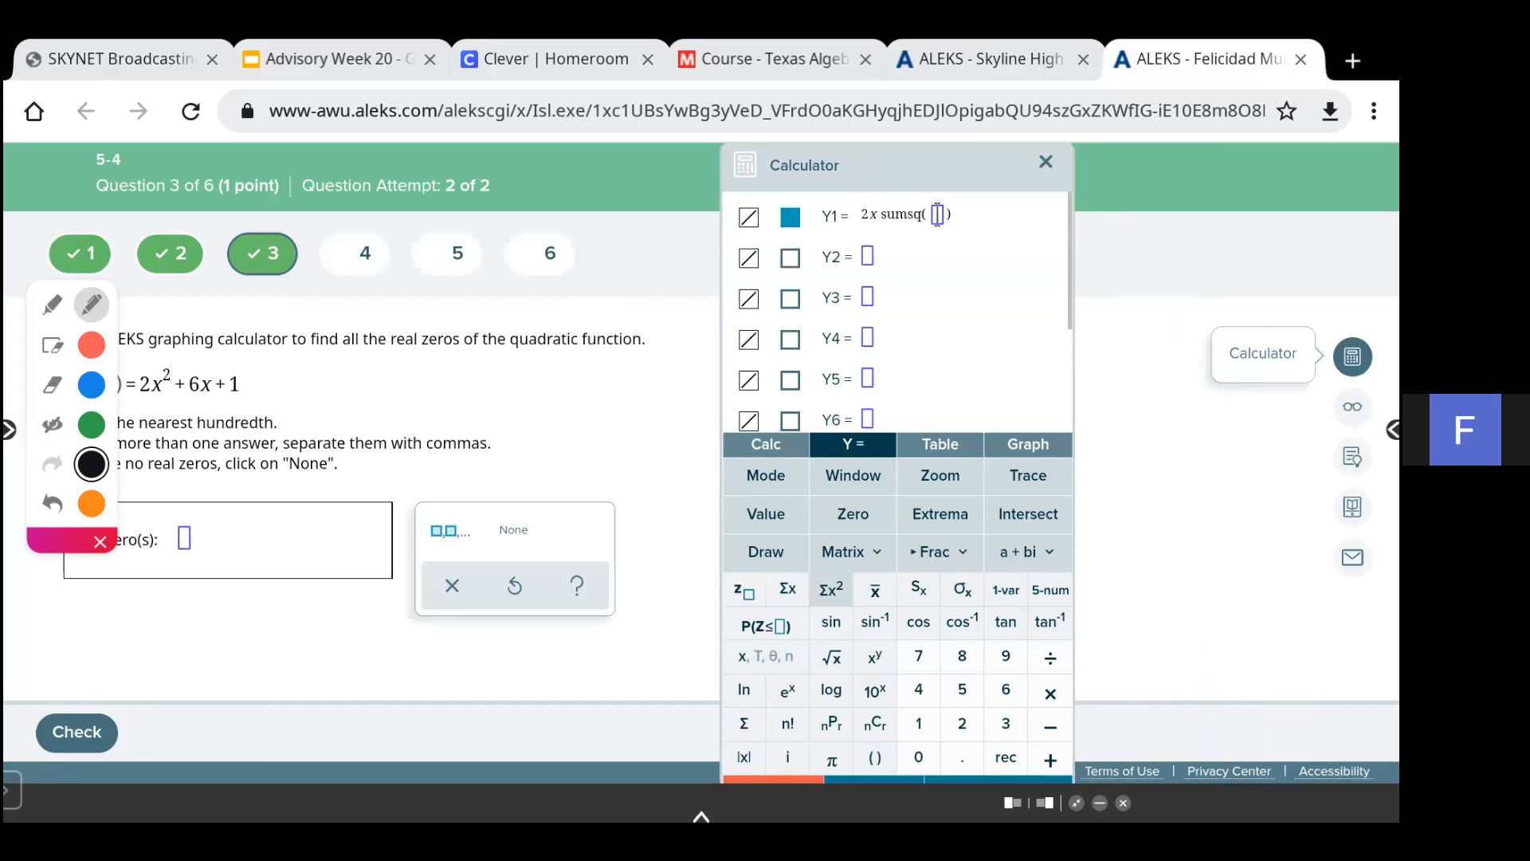
click(773, 779)
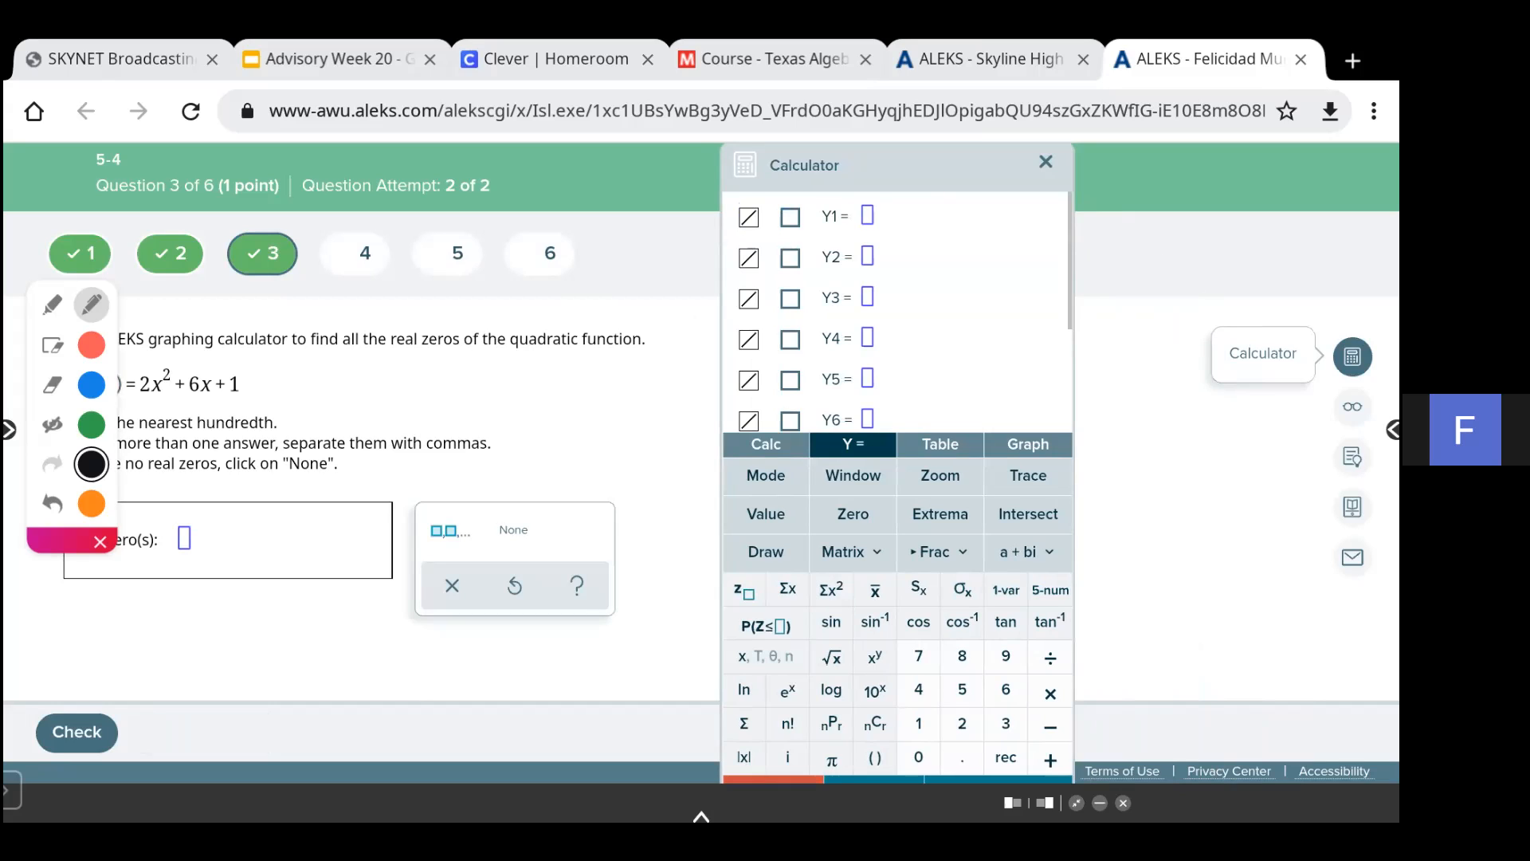
text(2)
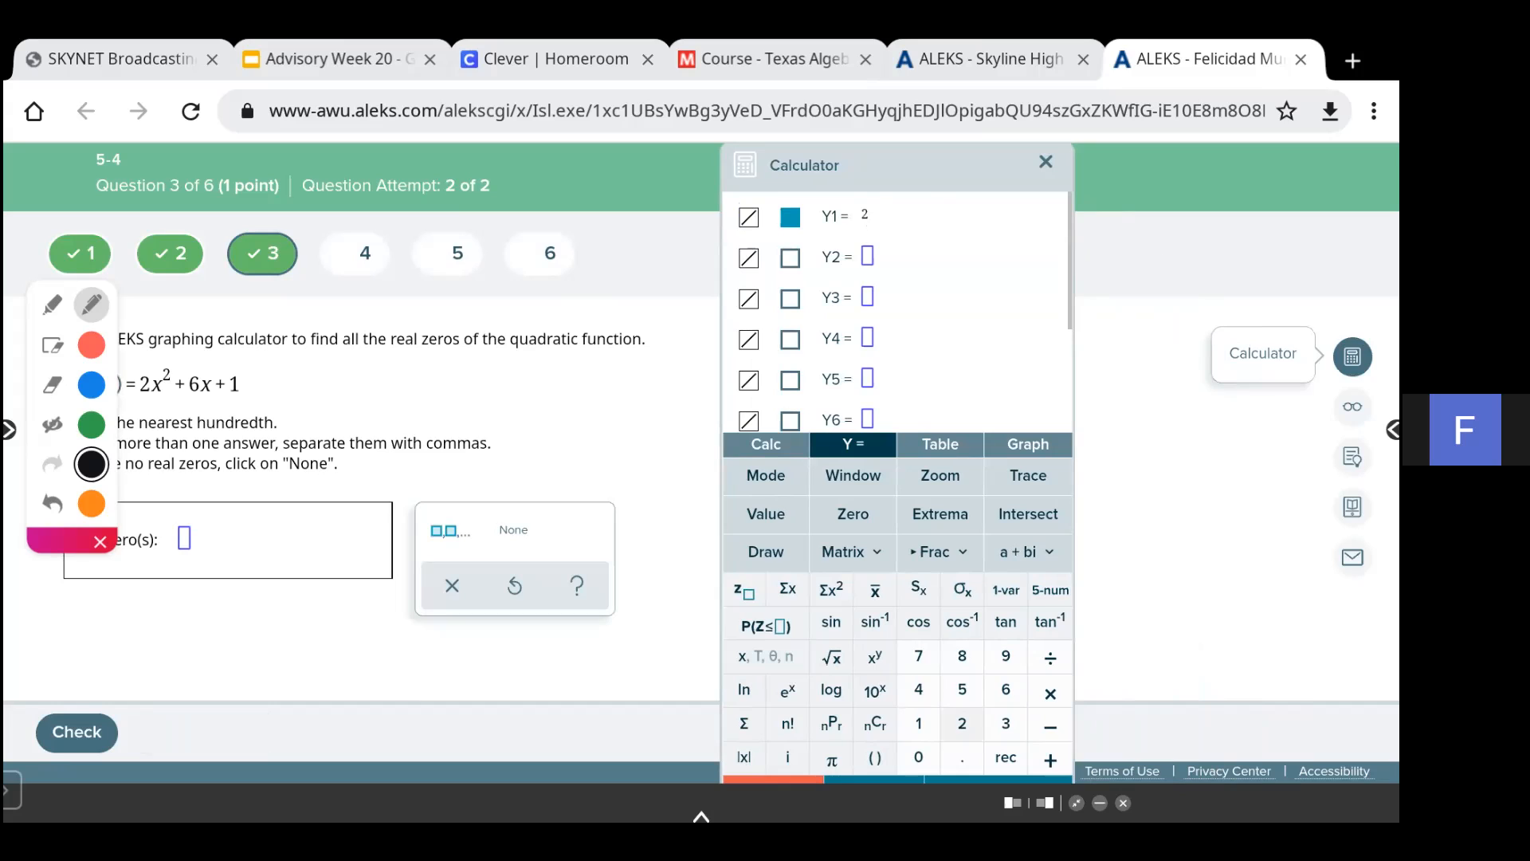
text(x)
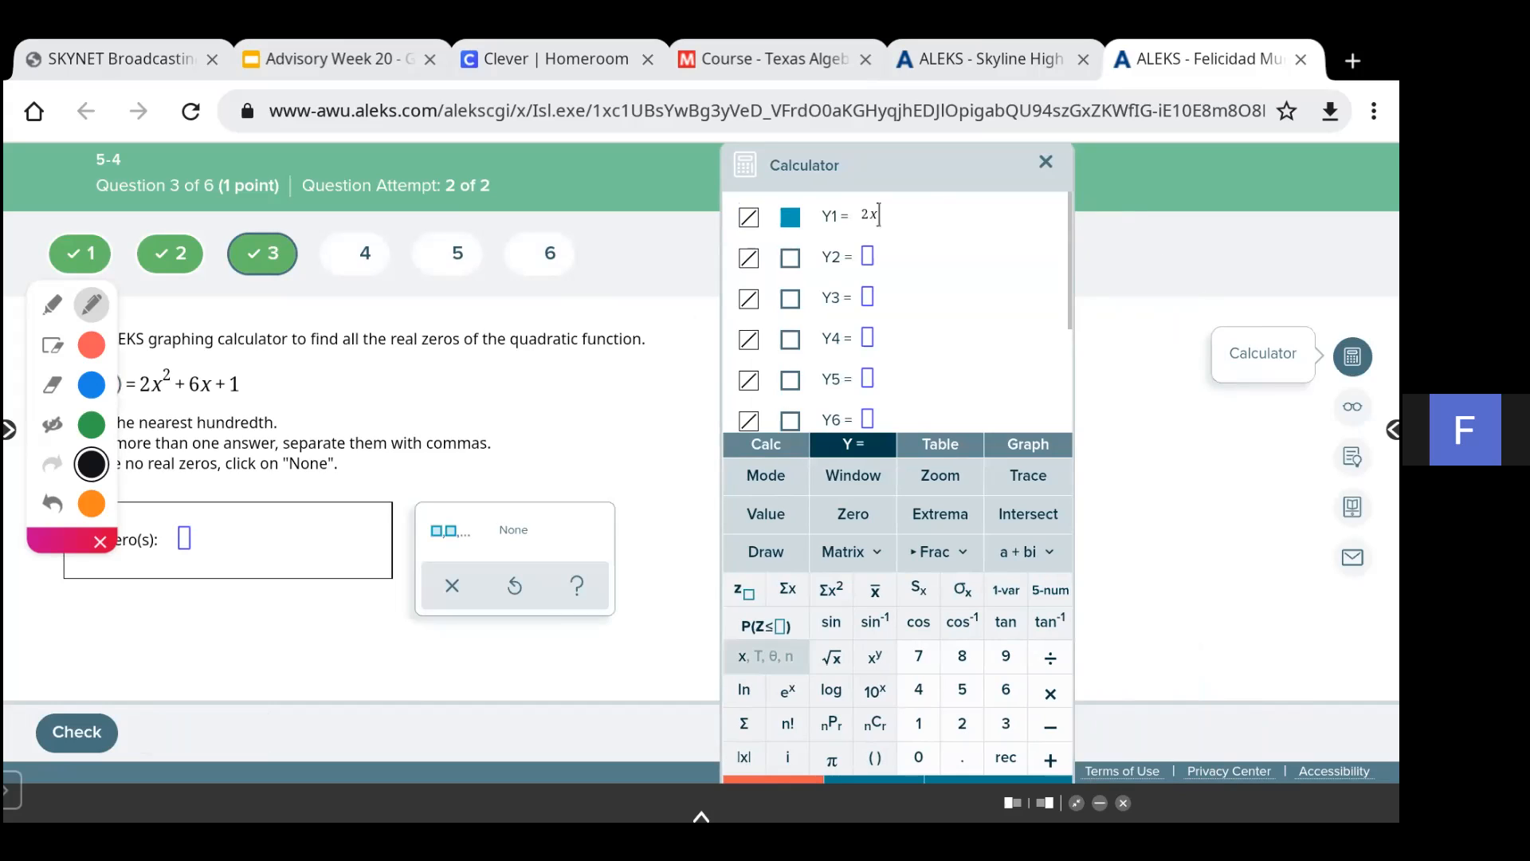
text(^2)
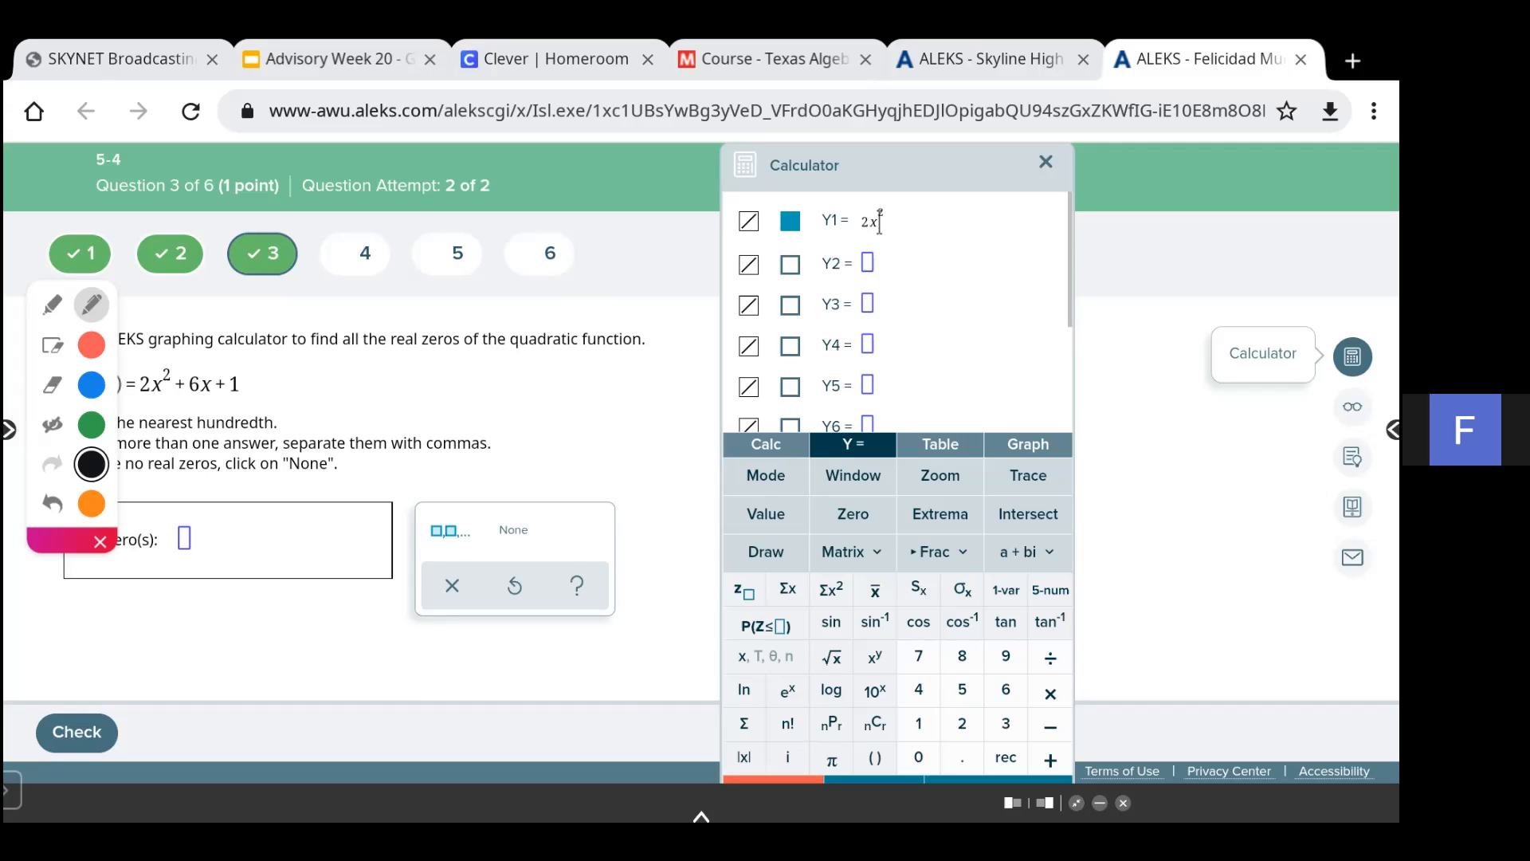
text(+ 6x )
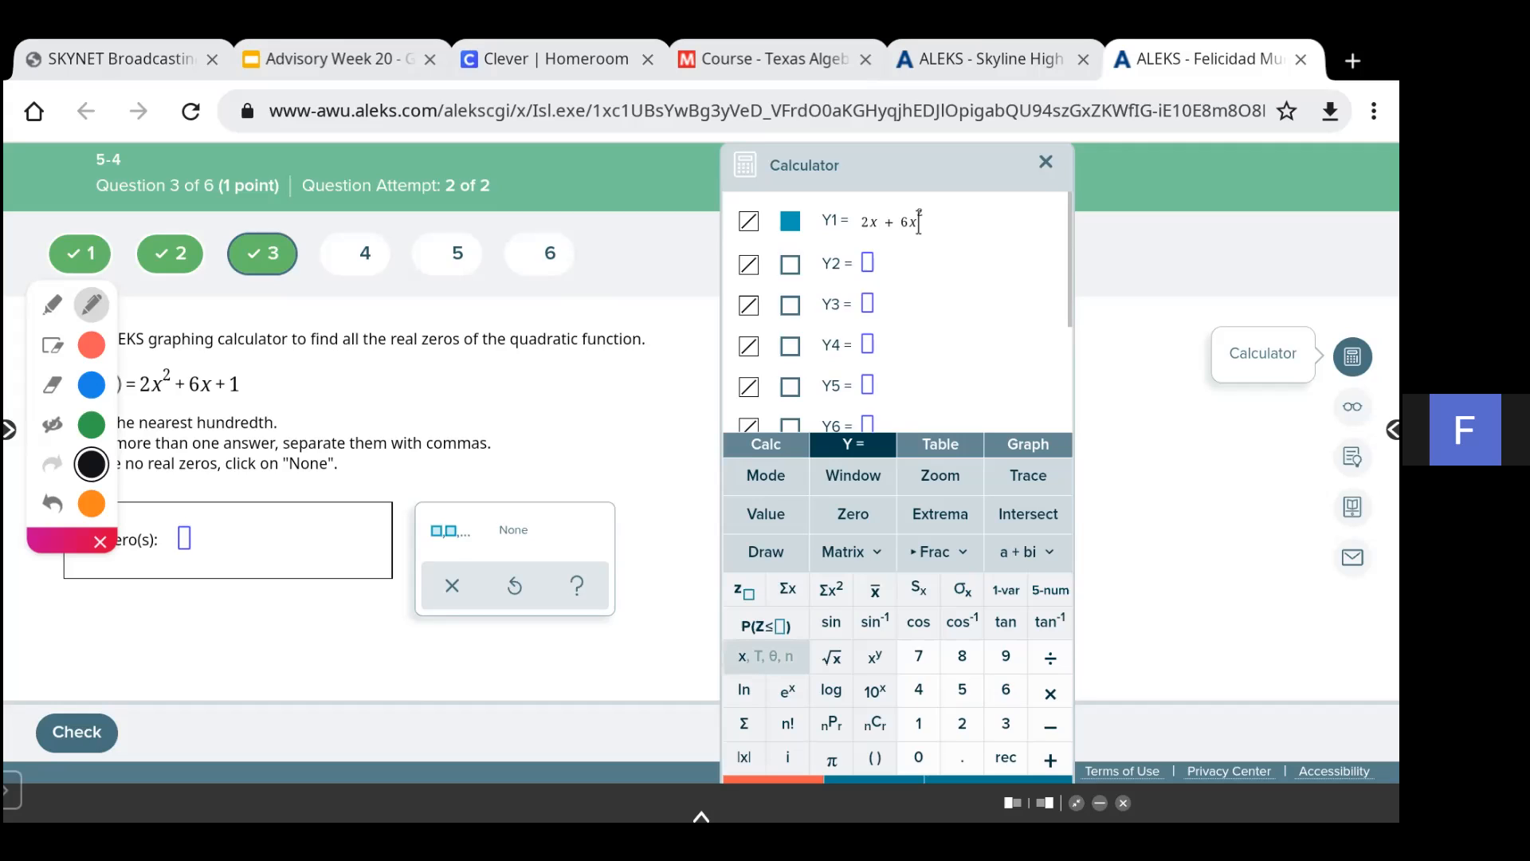
text(+ 1)
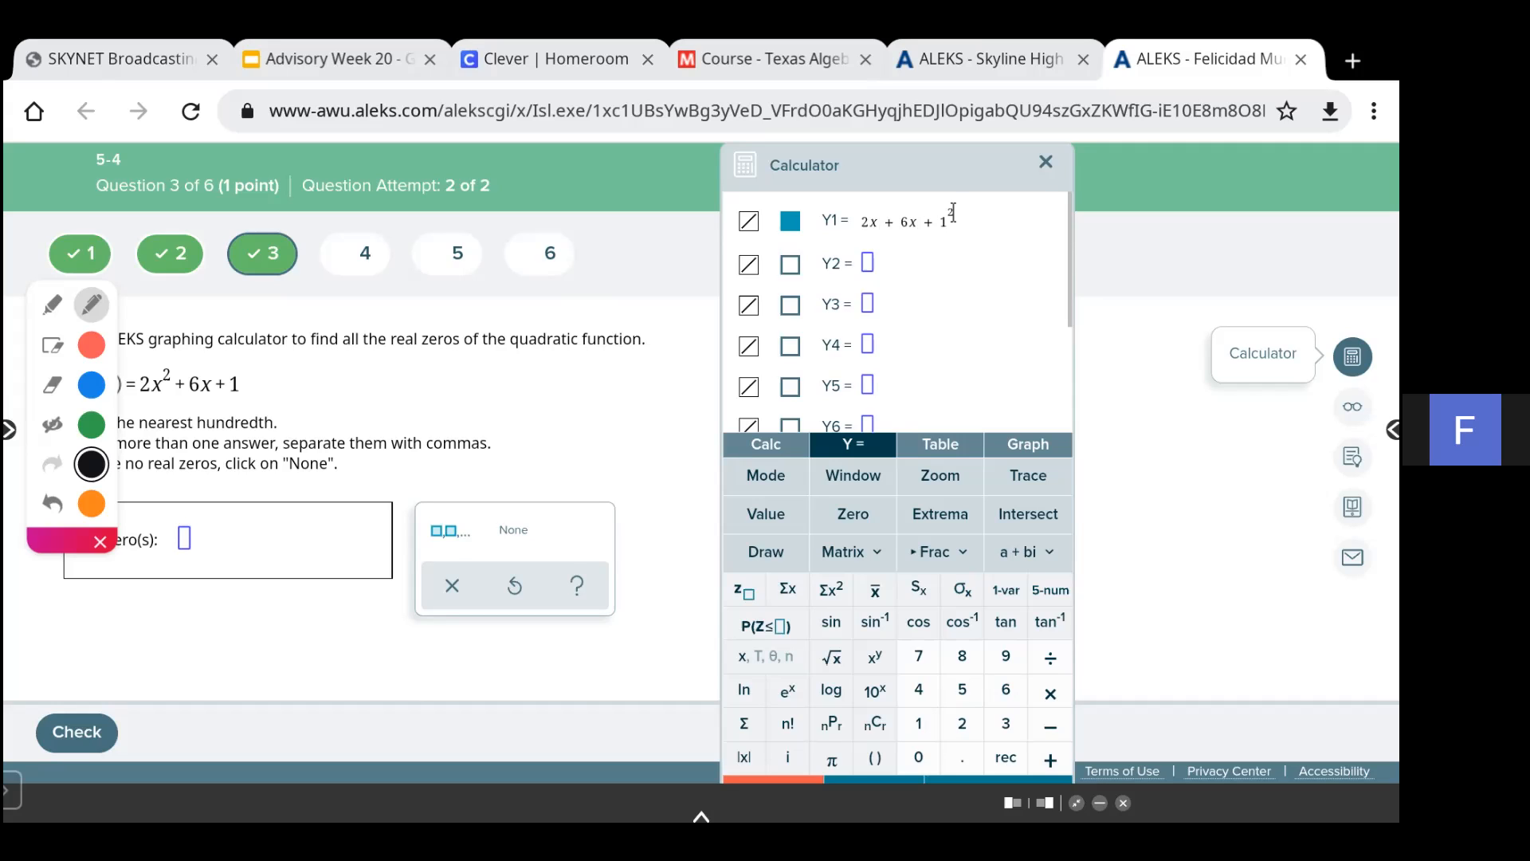
drag(953, 213, 963, 213)
key(BackSpace)
key(BackSpace)
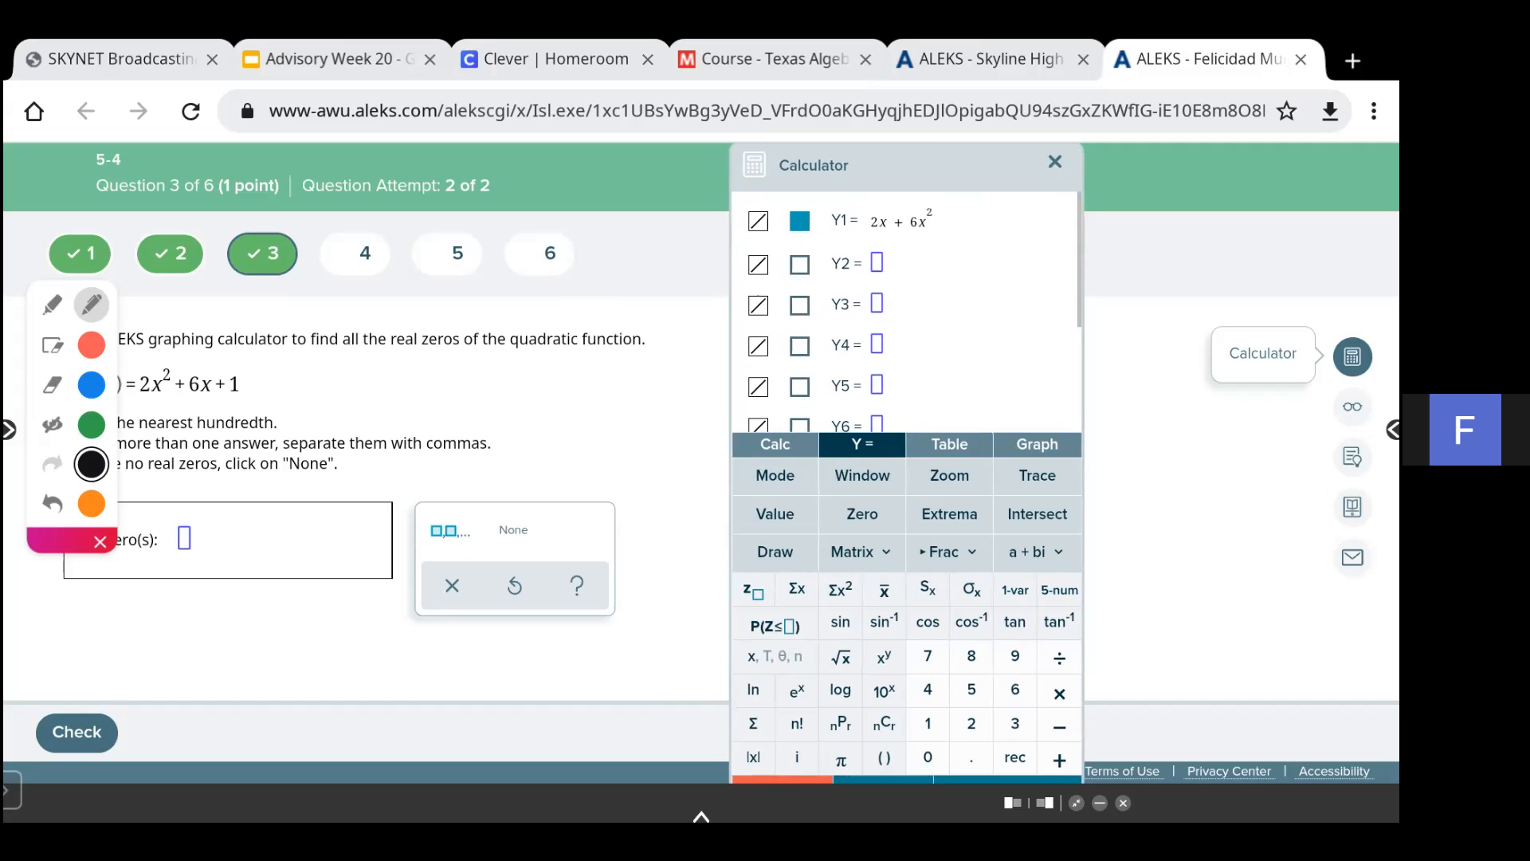
- Deselect Y1 and enter Y2 = 2x^2 + 6x + 1 instead
click(799, 221)
click(799, 263)
text(2)
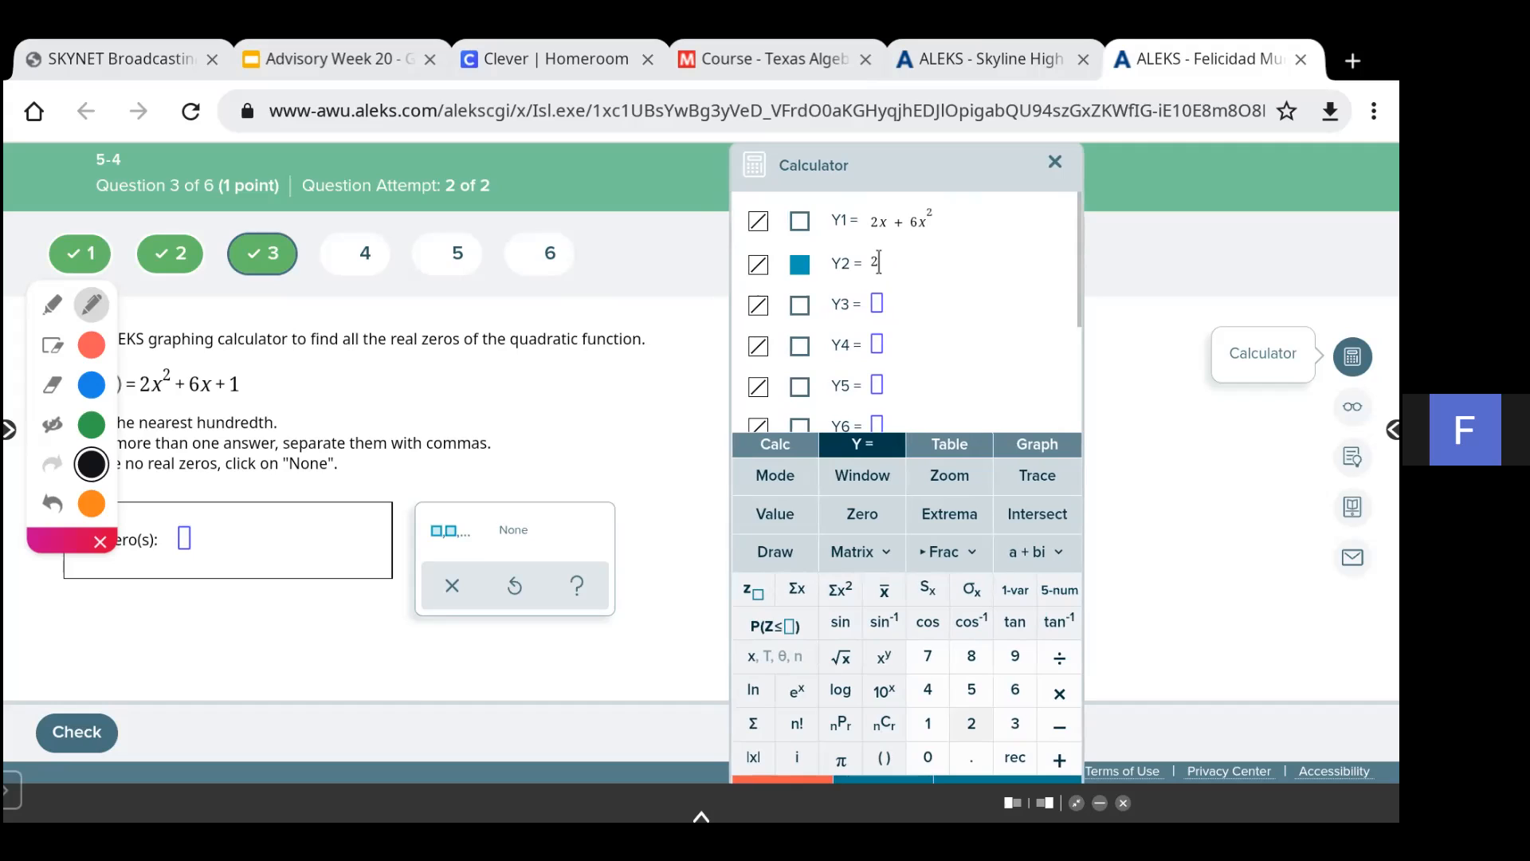
text(^)
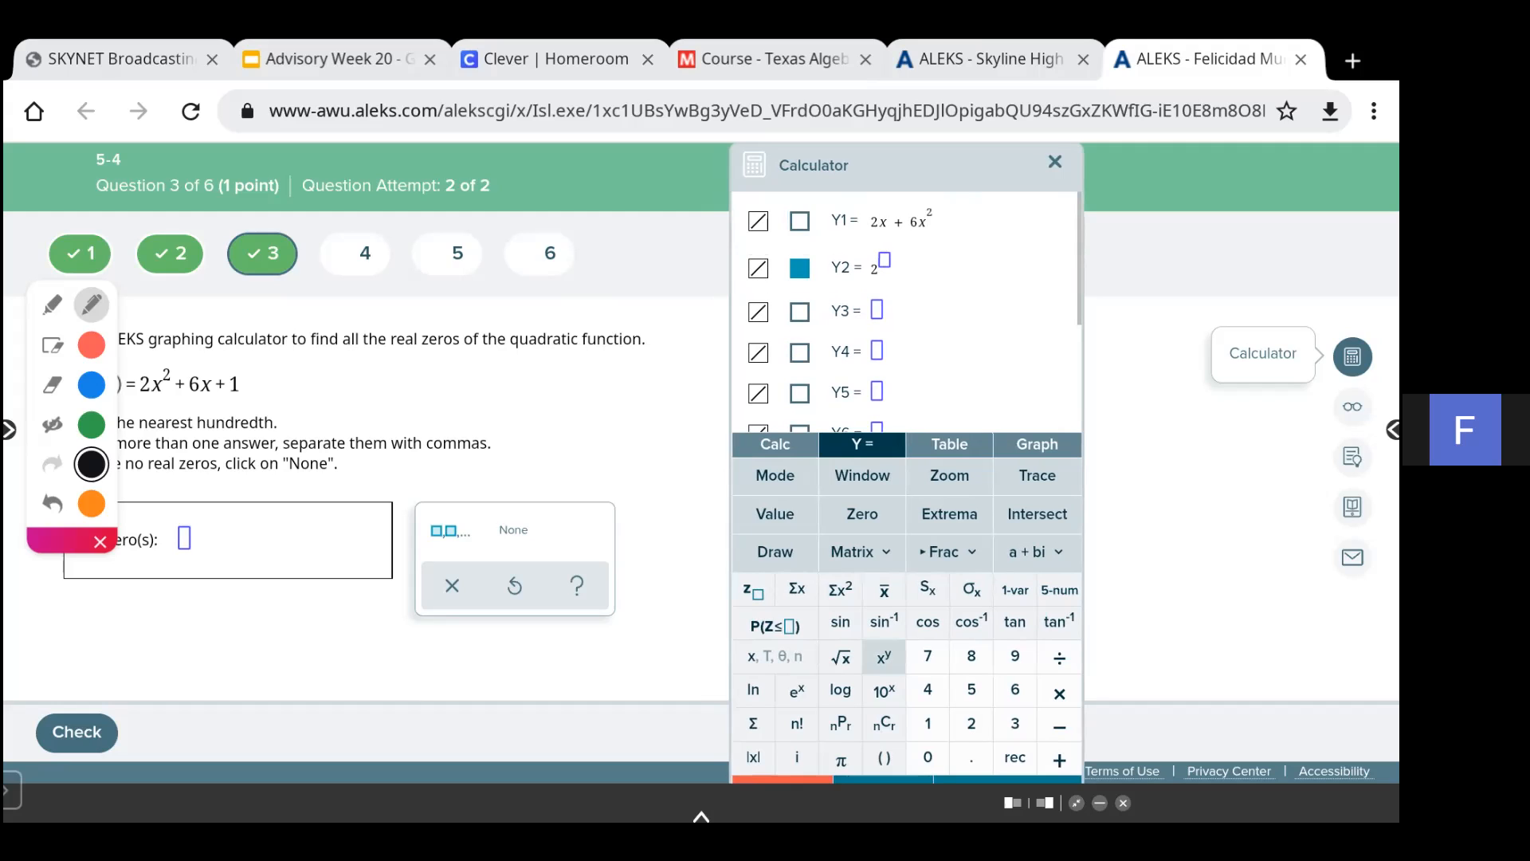
key(BackSpace)
key(BackSpace)
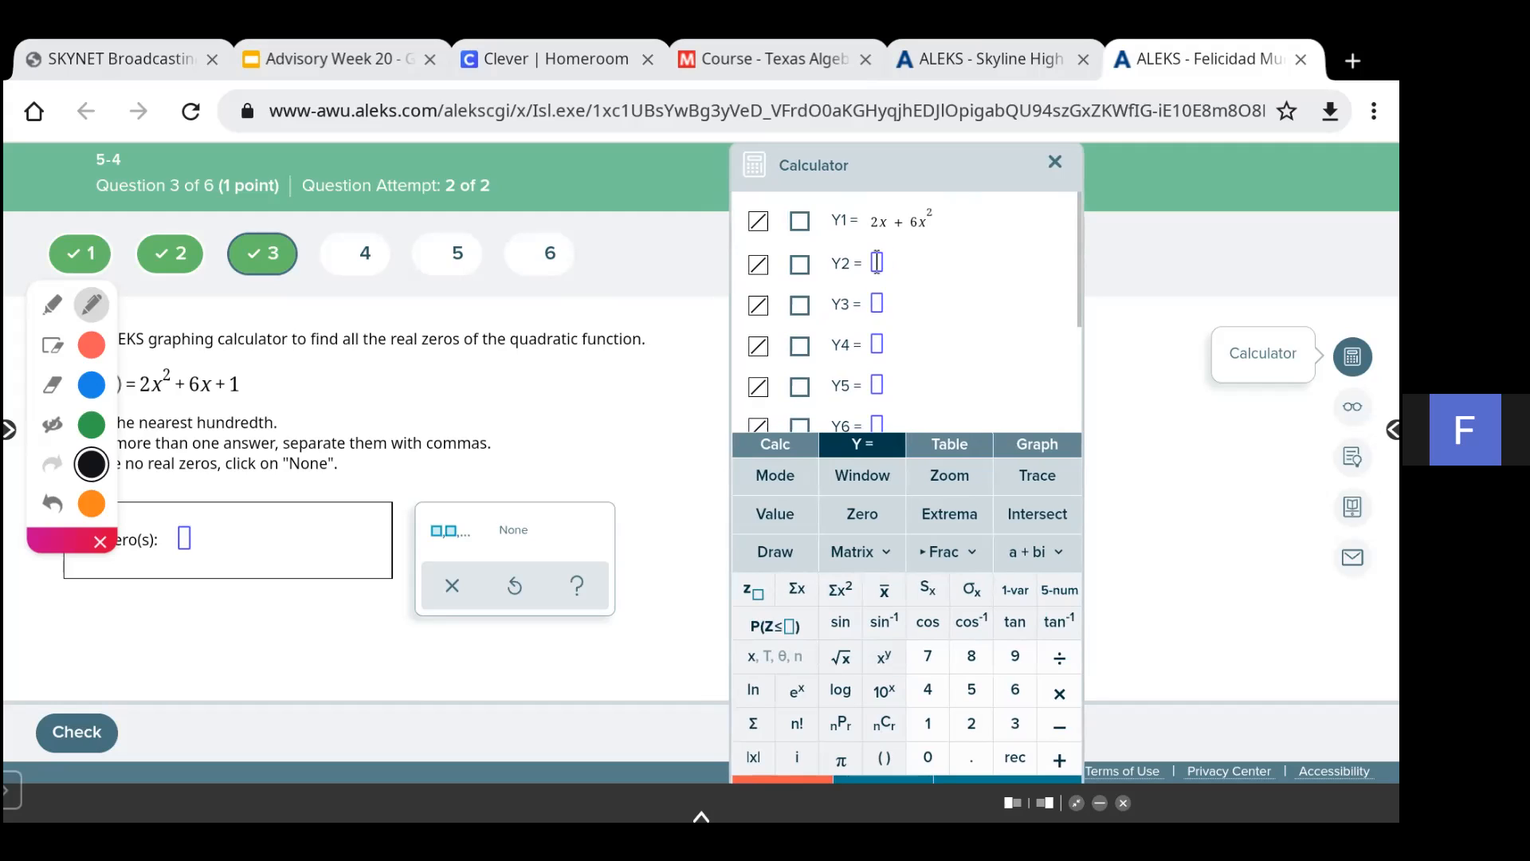
text(2x)
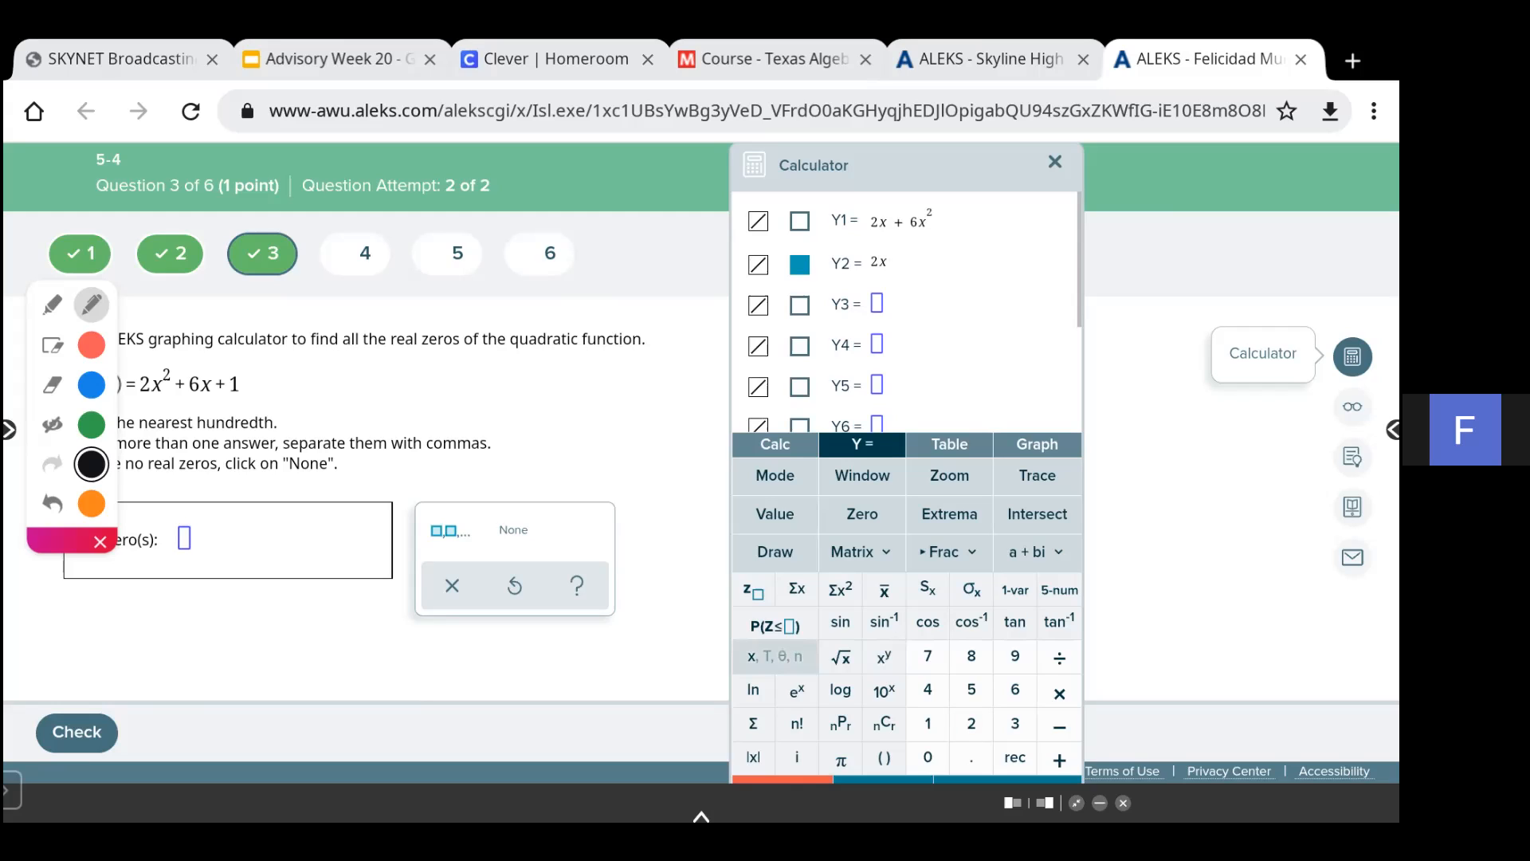
text(^)
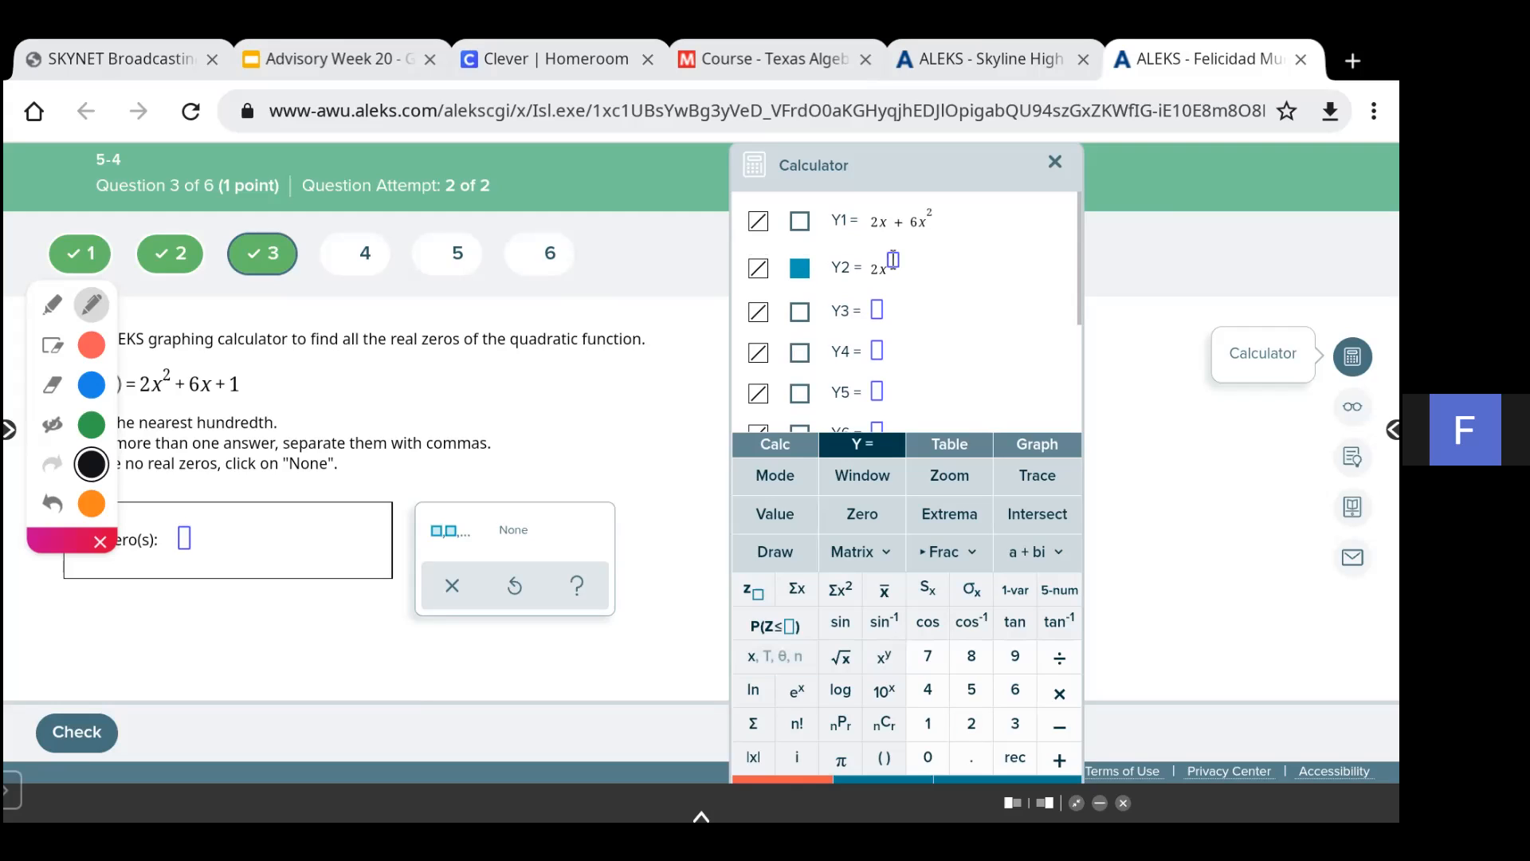
text(2 +)
key(BackSpace)
text(+ 6)
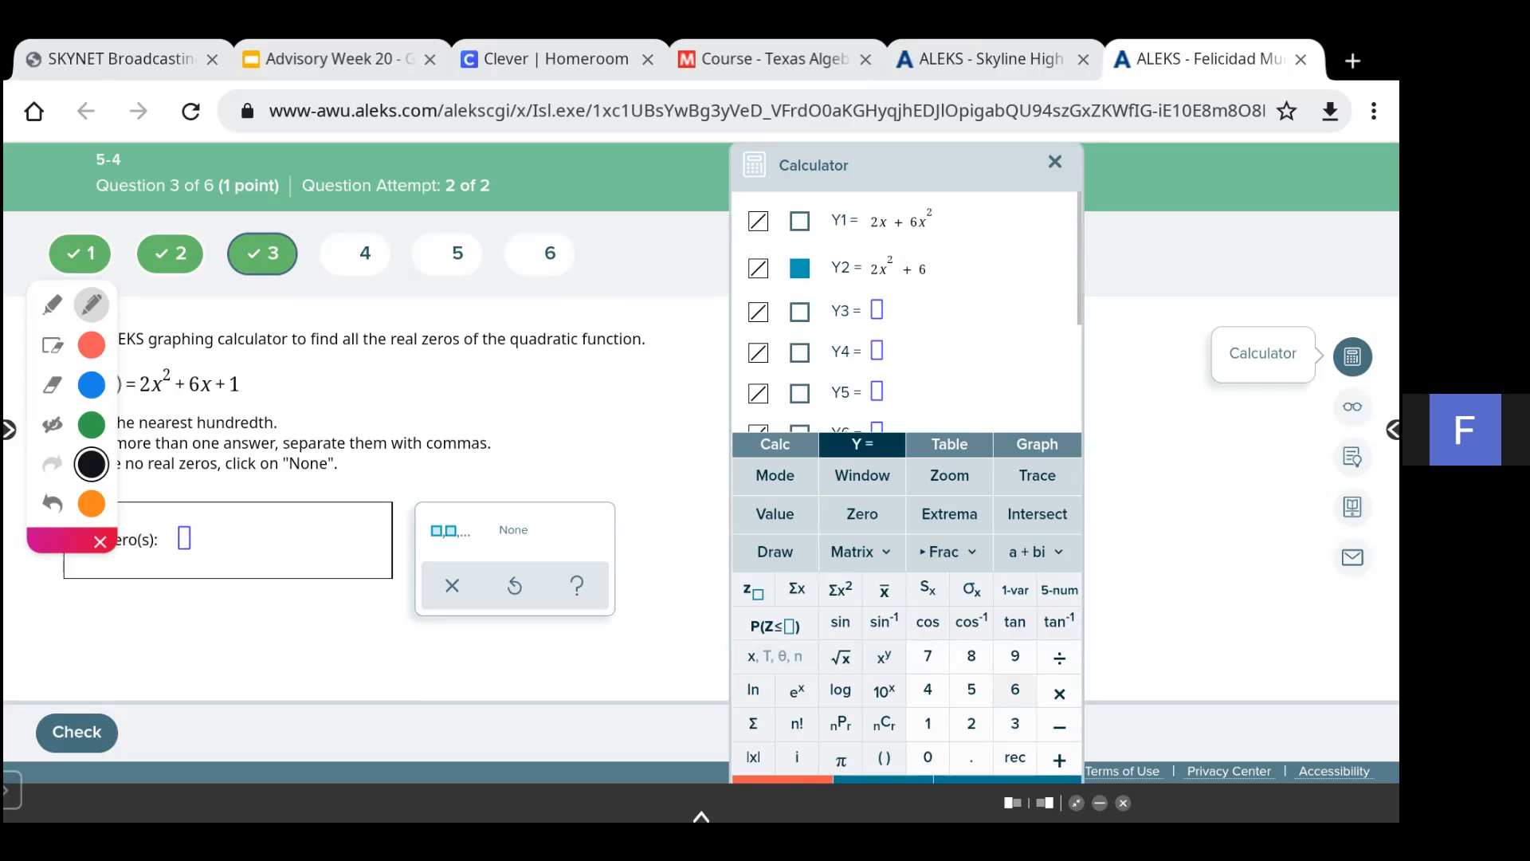
text(x )
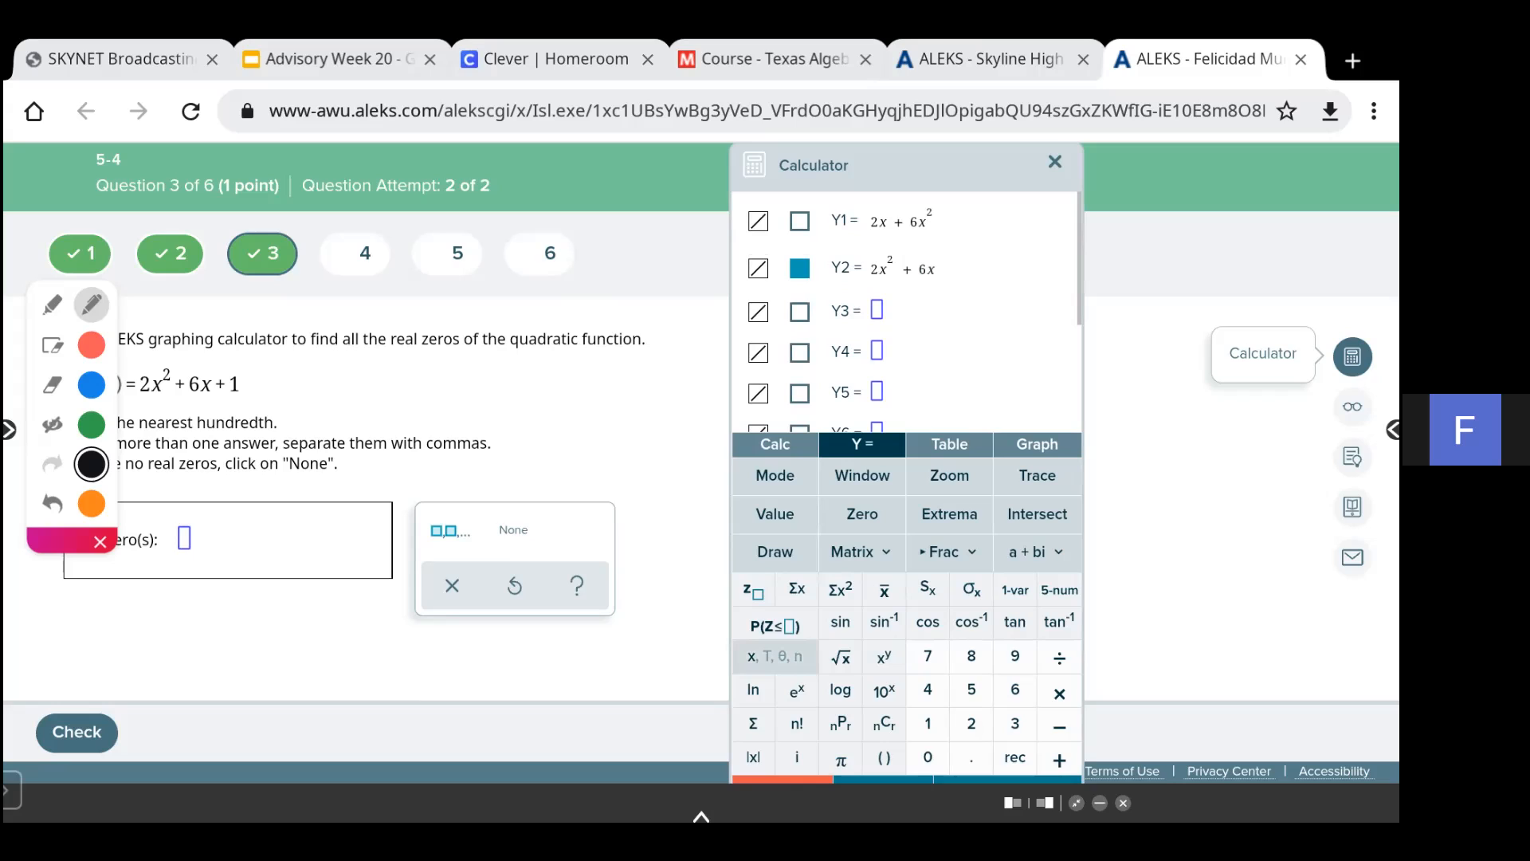
text(+ 1)
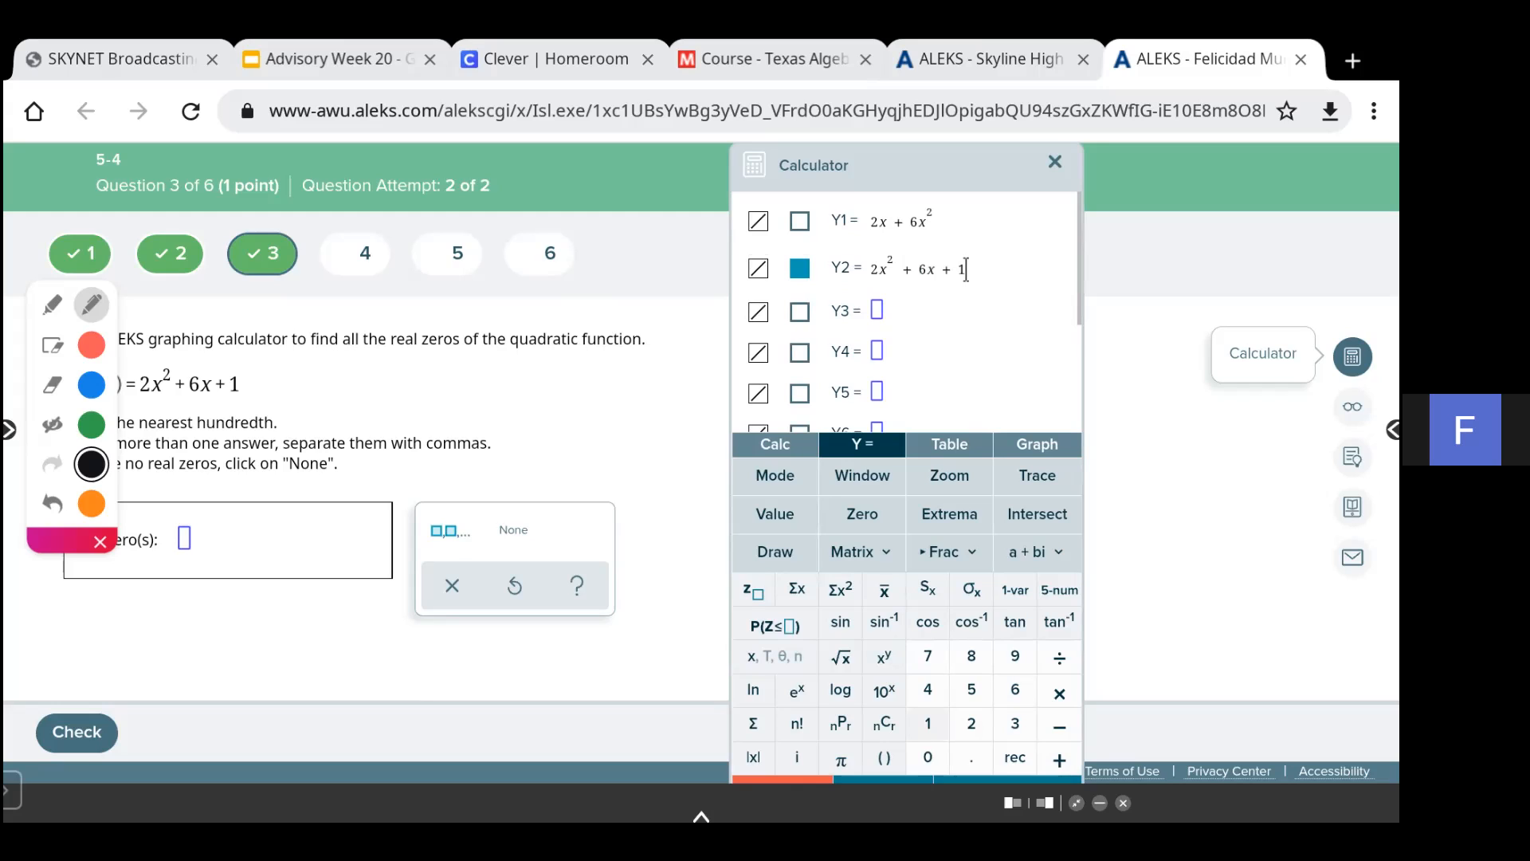
- Graph Y2 and use the Zero tool with the left bound moved to about -3.61 to find a zero
click(1037, 445)
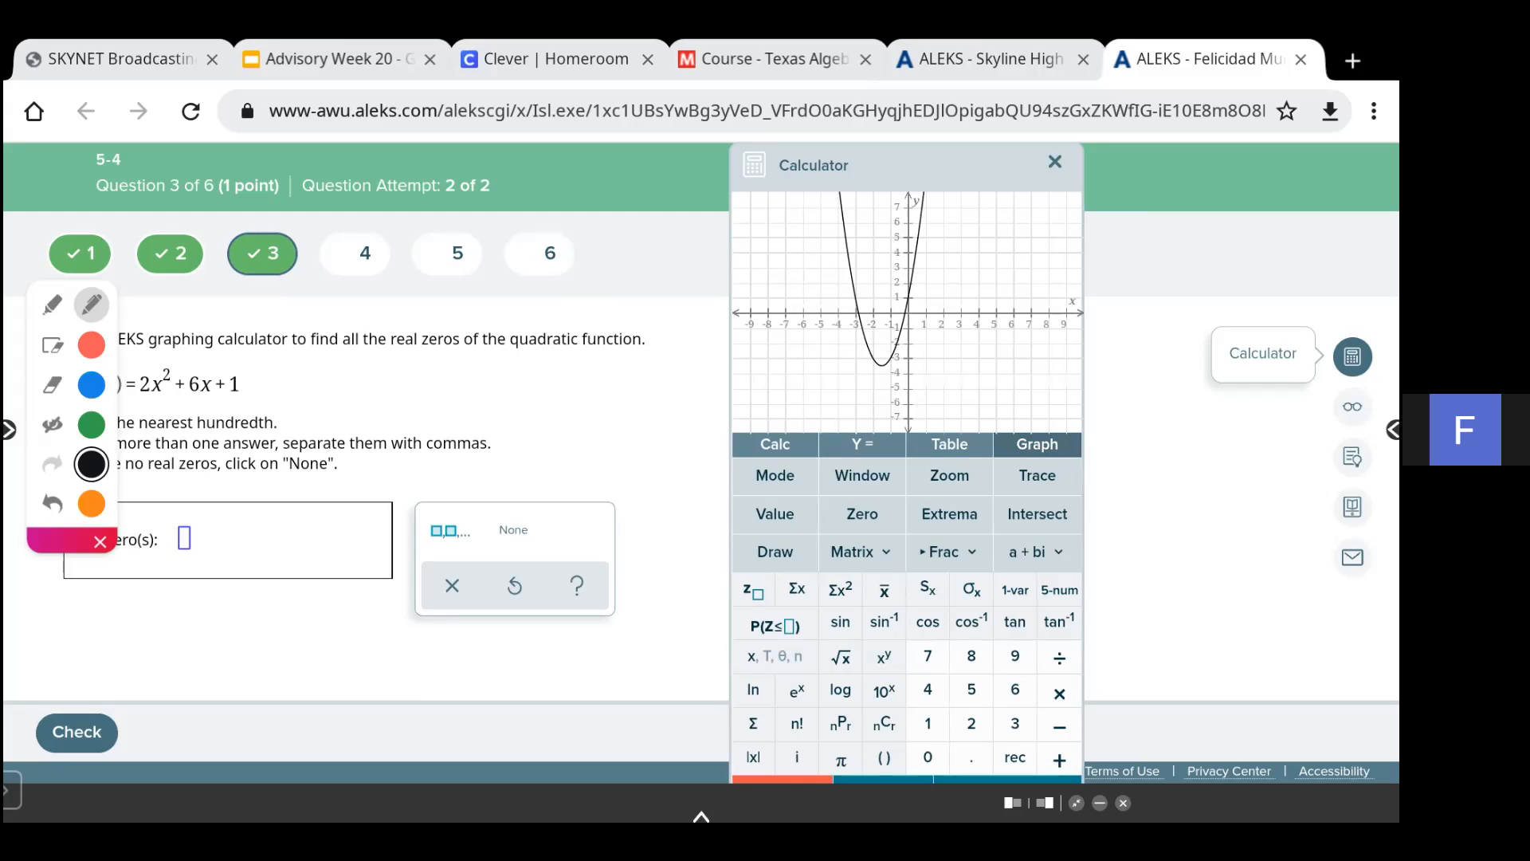
click(862, 514)
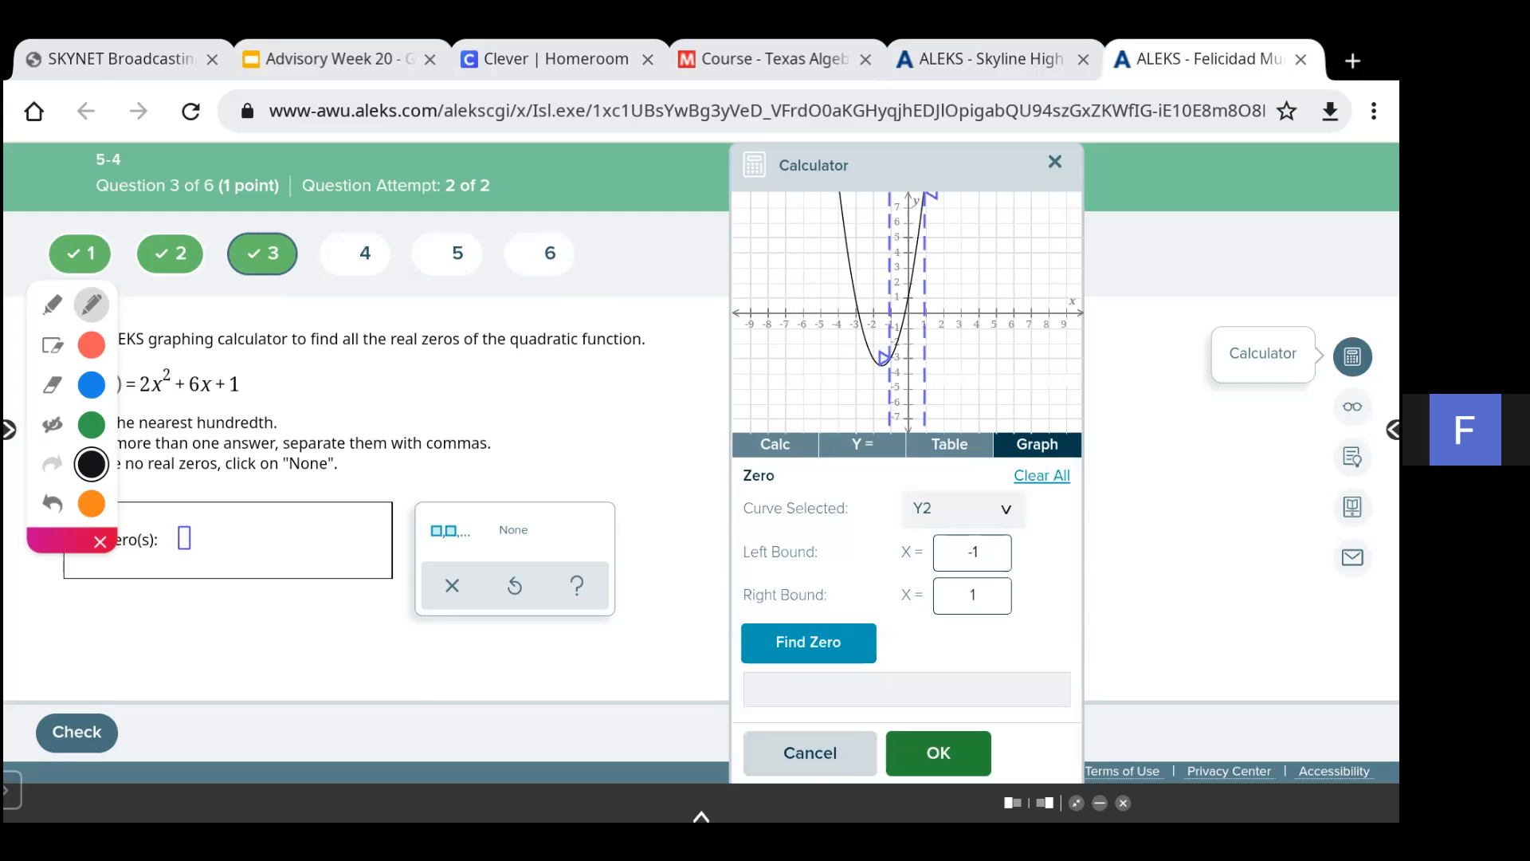
drag(885, 354, 845, 319)
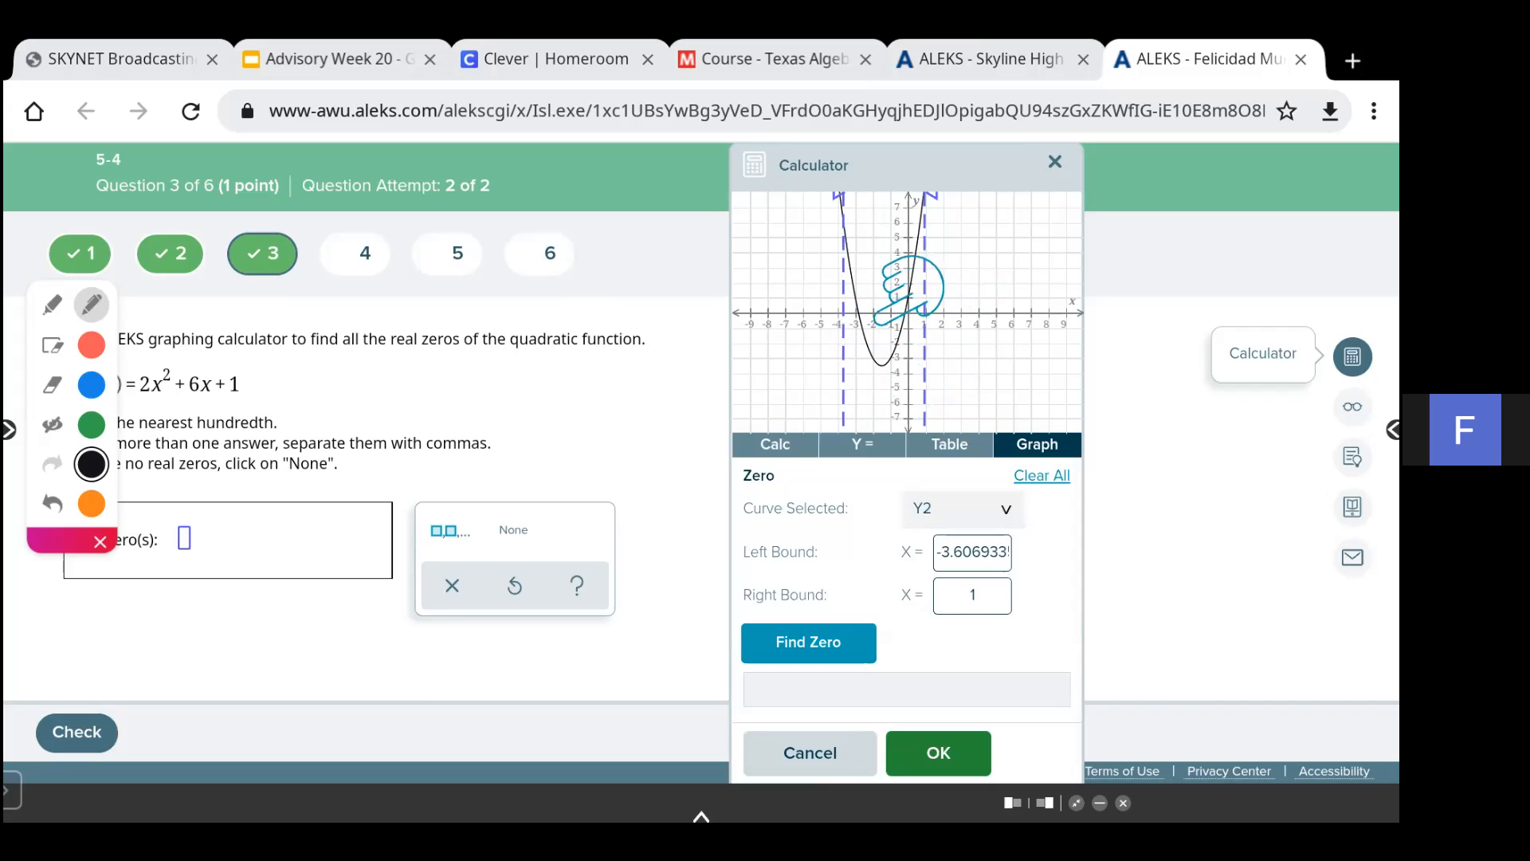
click(808, 643)
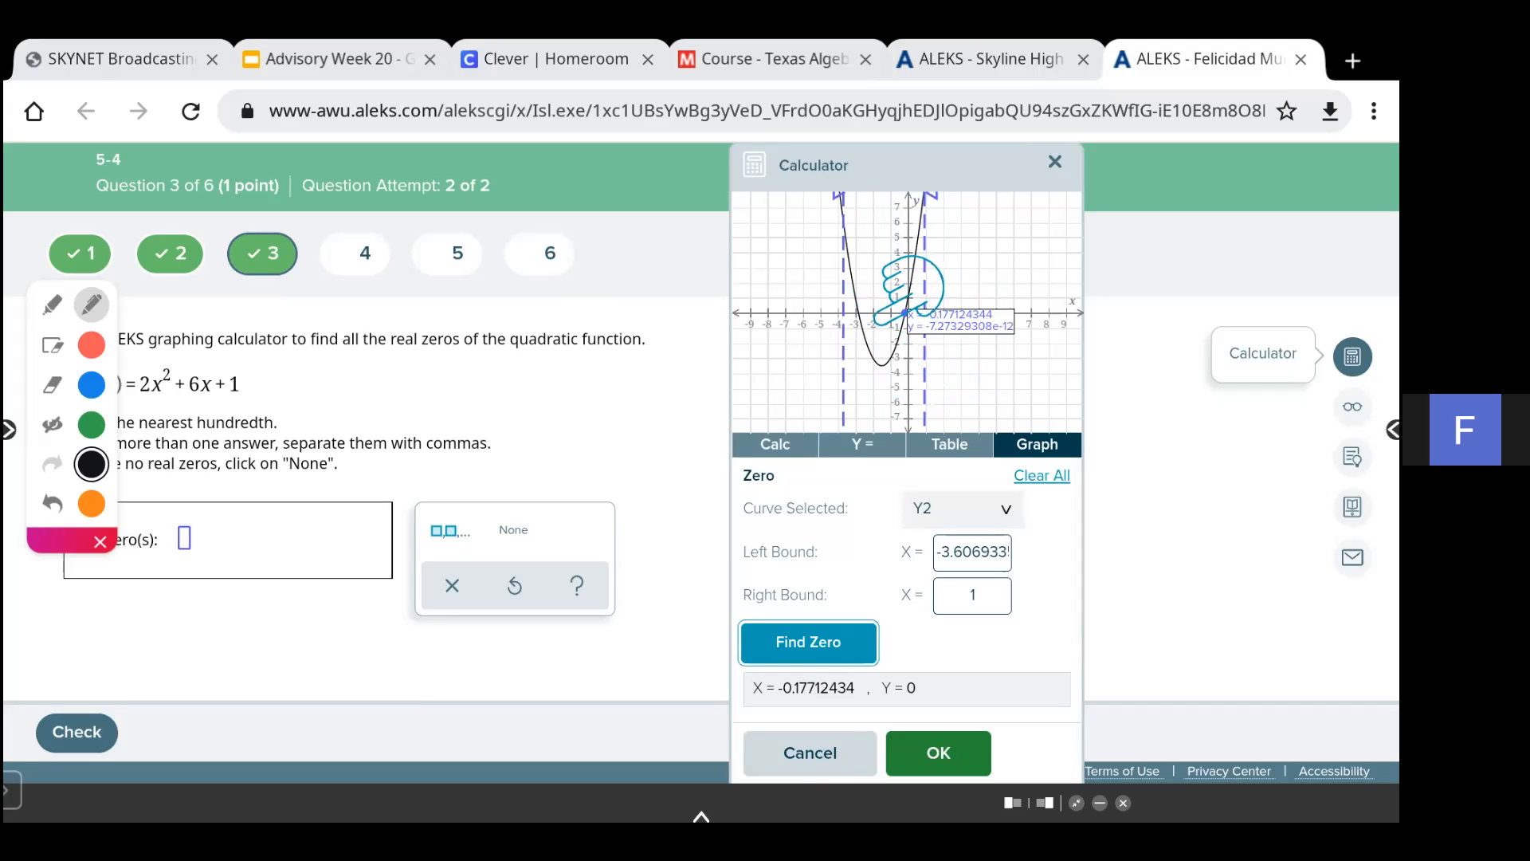
click(930, 754)
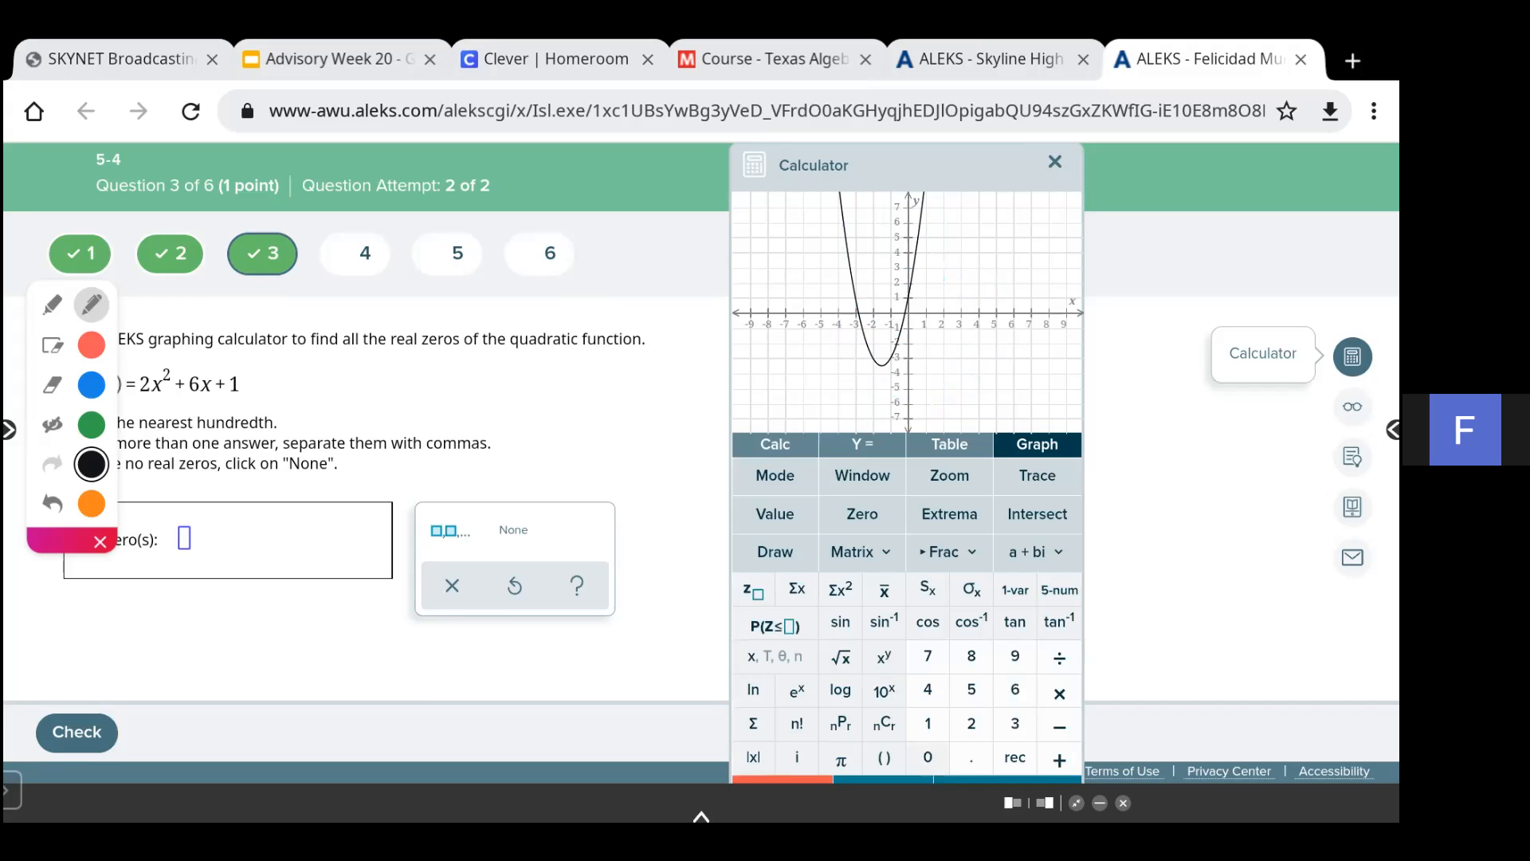
- Run the Zero tool on Y2 again with the default bounds -1 and 1
click(862, 515)
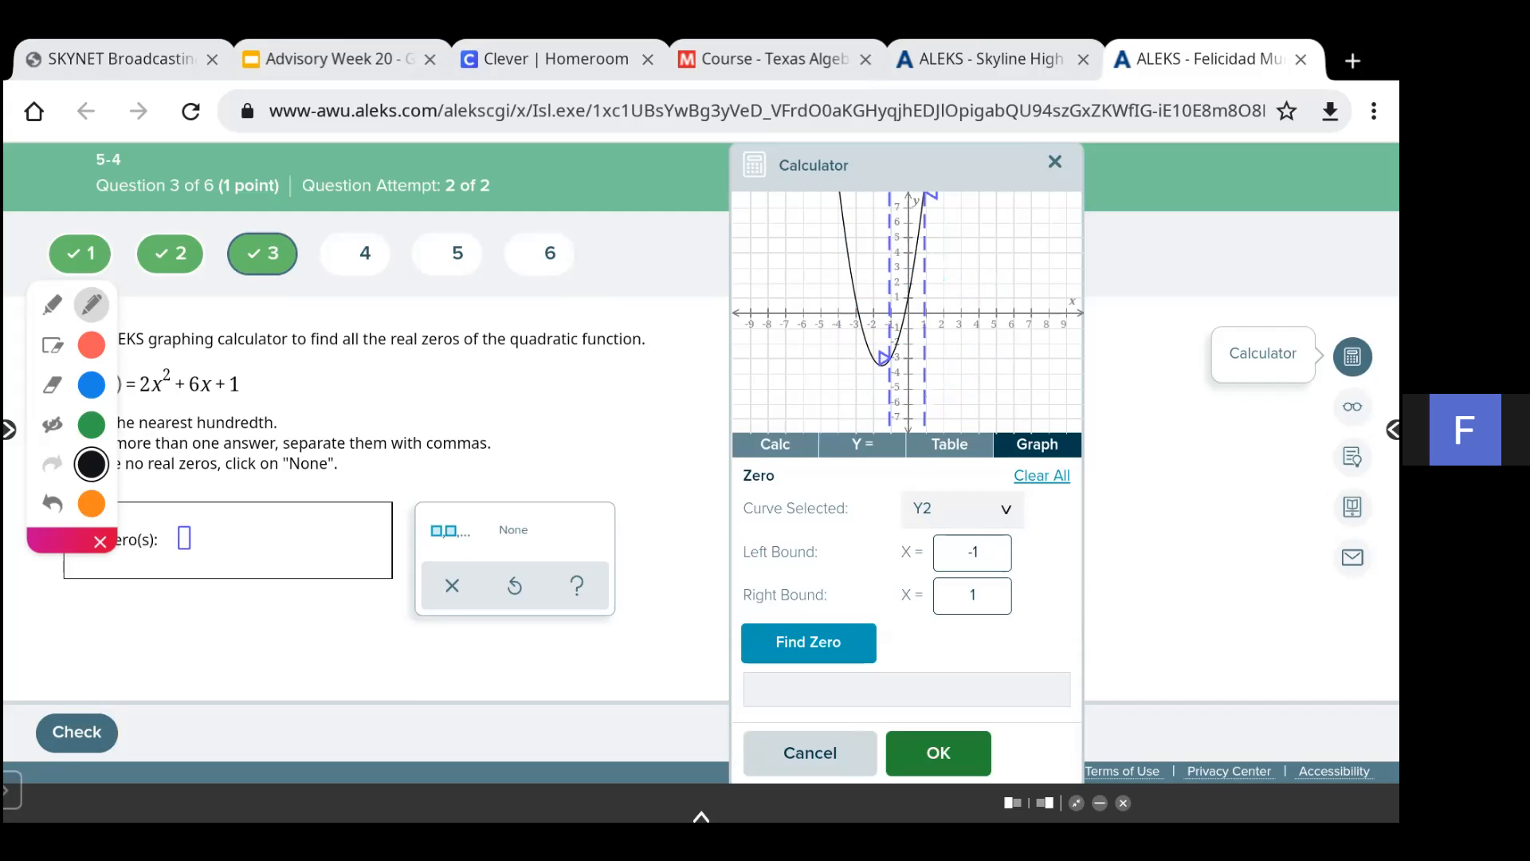
click(808, 641)
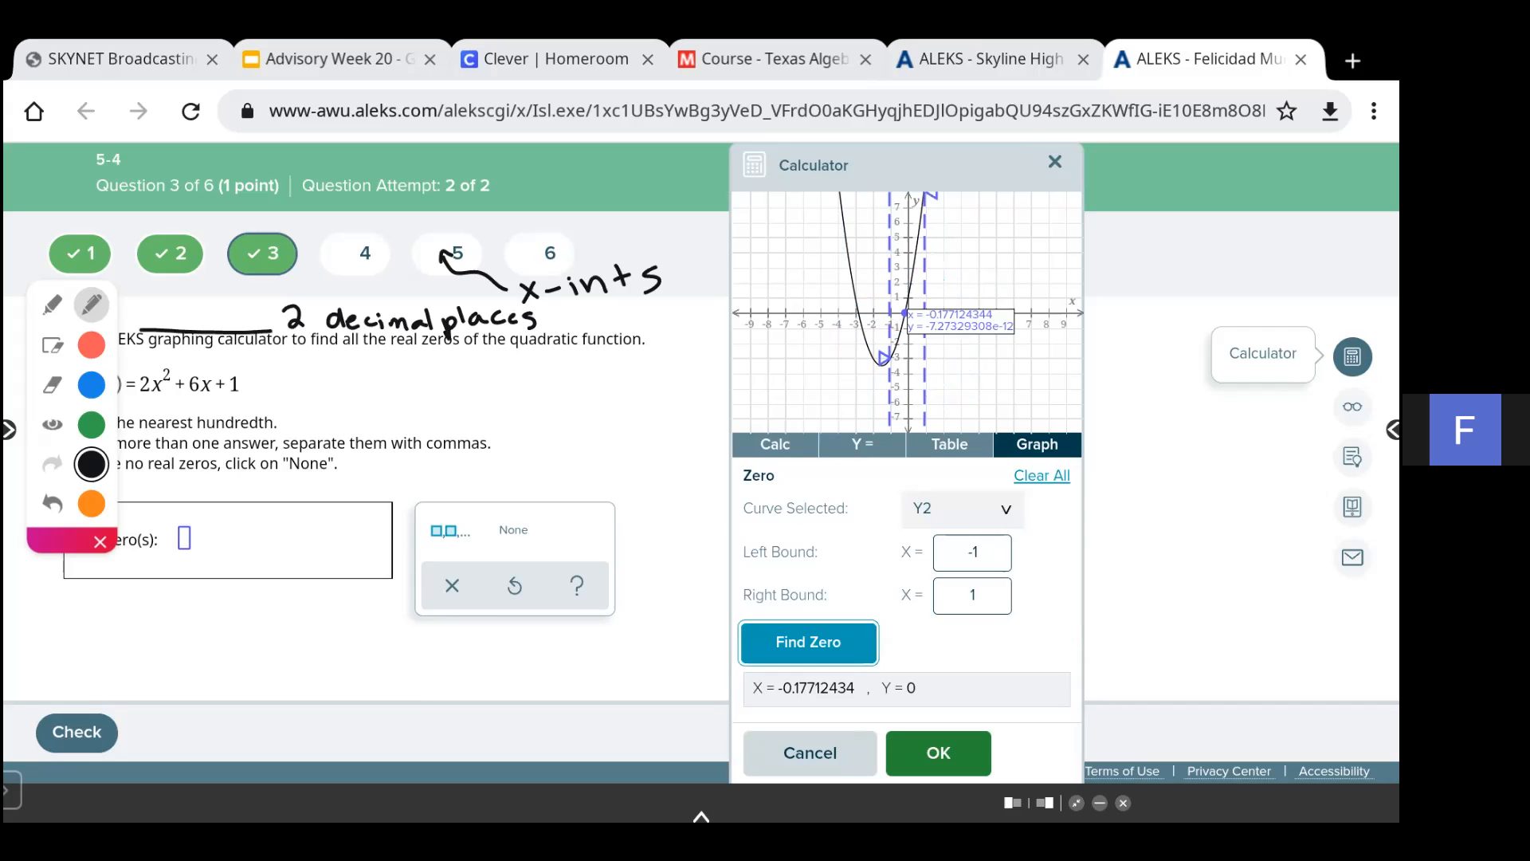
- Clear the annotations, write -0.177 and its rounding -0.18 beside the question, and hide the annotations
click(53, 345)
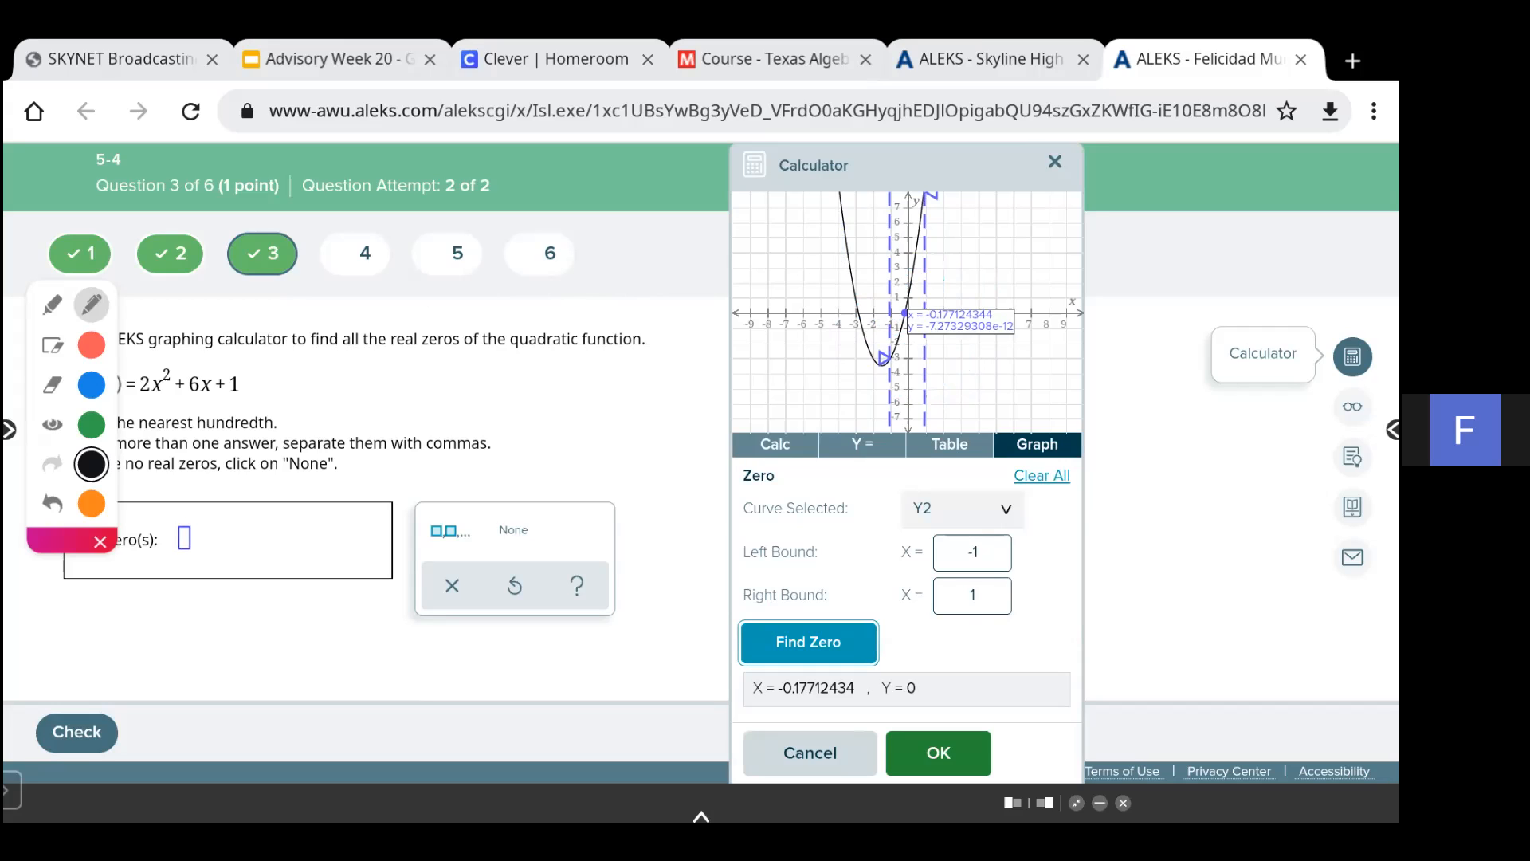
mouse_move(491, 372)
mouse_down()
mouse_move(499, 396)
mouse_move(487, 375)
mouse_move(464, 383)
mouse_move(557, 400)
mouse_move(574, 382)
mouse_up()
click(516, 394)
mouse_move(585, 372)
mouse_down()
mouse_move(591, 399)
mouse_move(607, 385)
mouse_up()
mouse_move(524, 453)
mouse_down()
mouse_move(560, 451)
mouse_move(610, 477)
mouse_move(633, 452)
mouse_up()
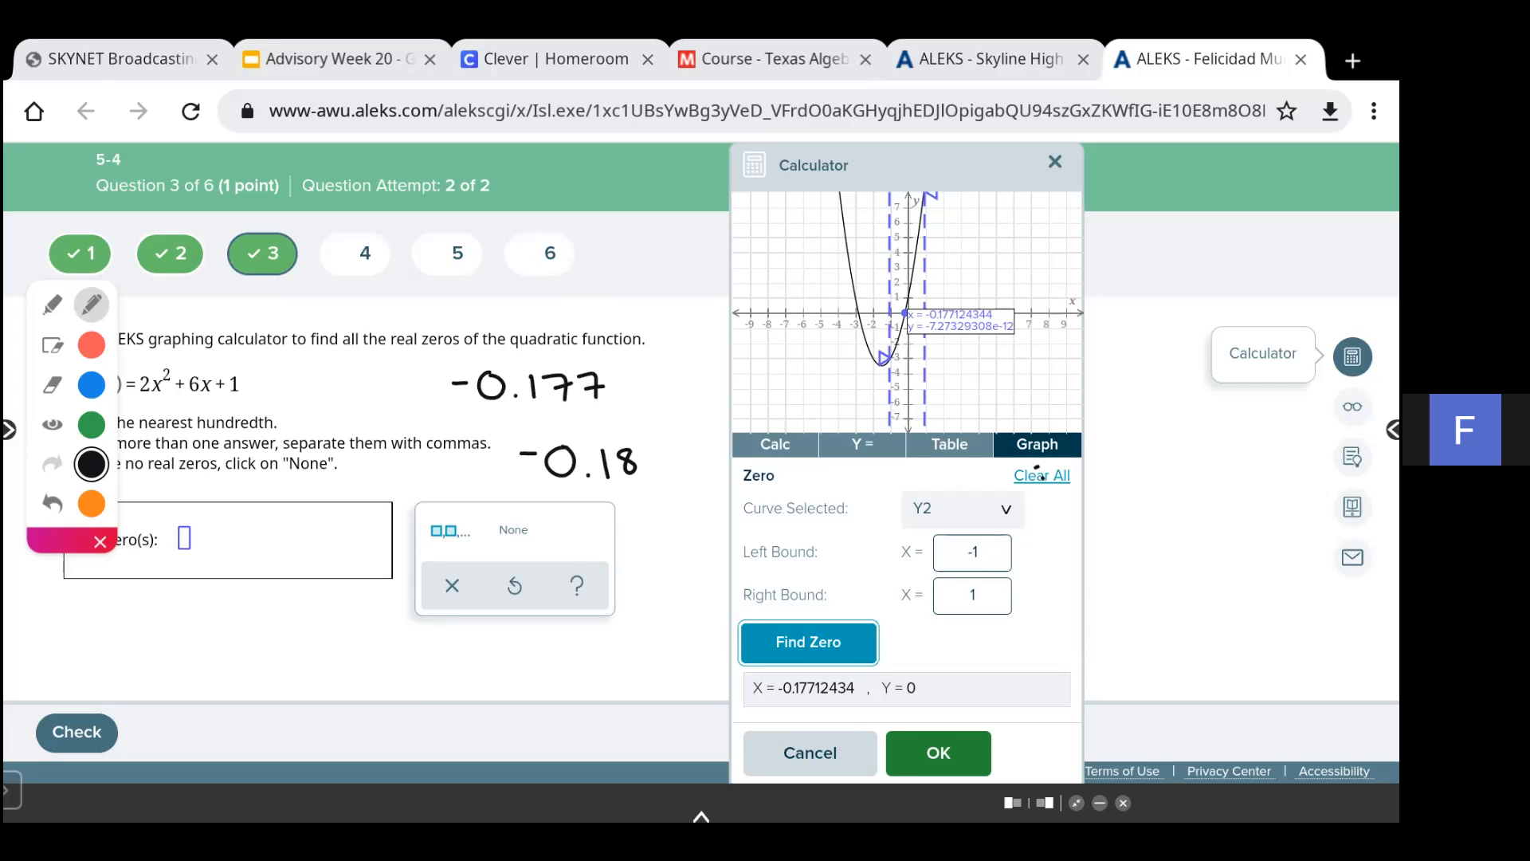
click(52, 424)
- Move the left bound to about -3.53, try entering a negative right bound, find the zero, and clear the bounds
click(972, 552)
drag(882, 356, 845, 327)
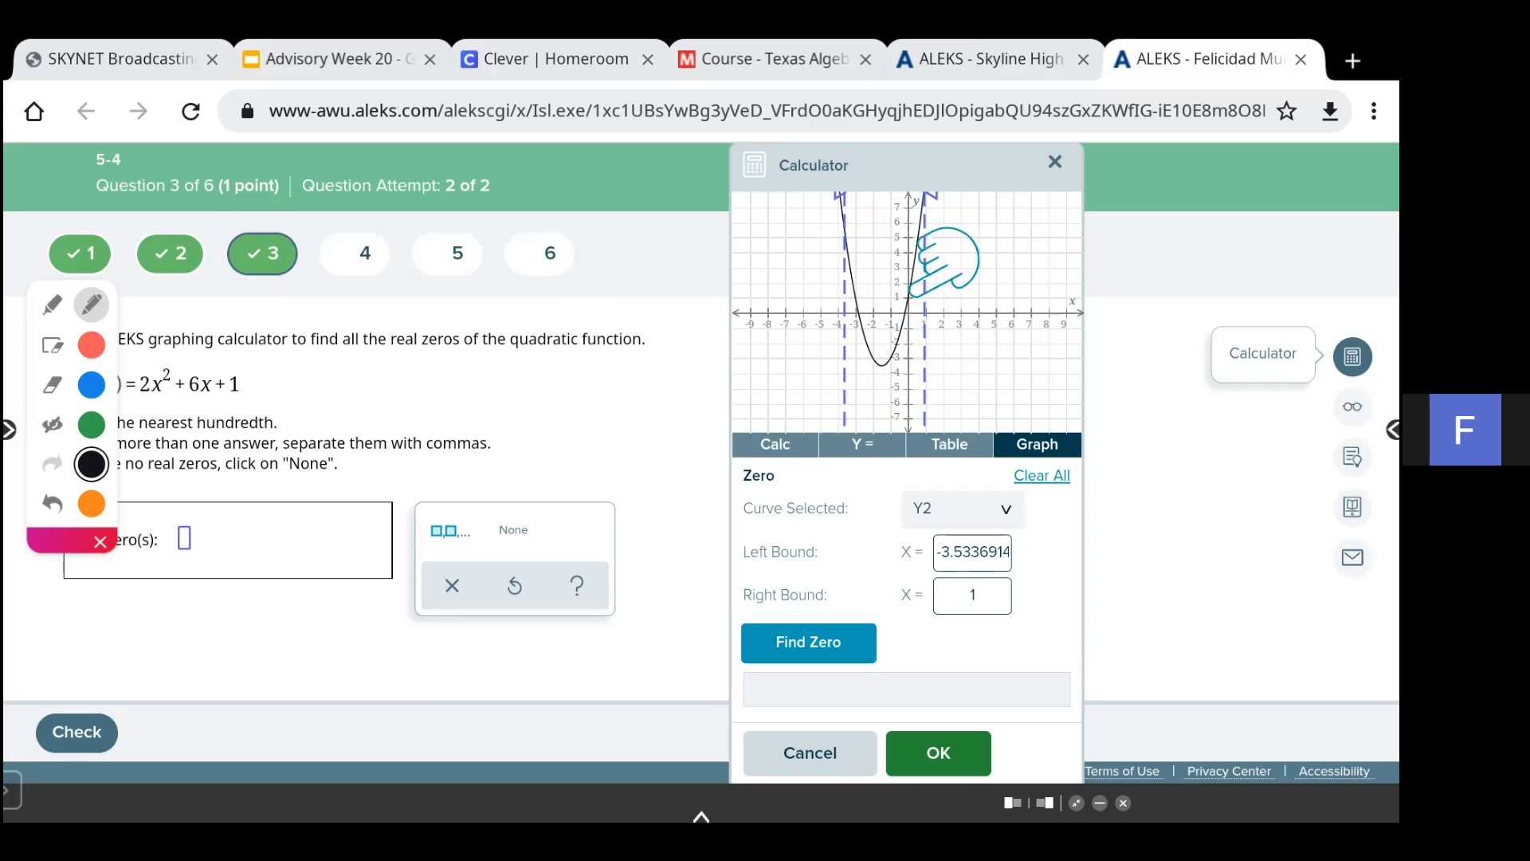
double_click(973, 595)
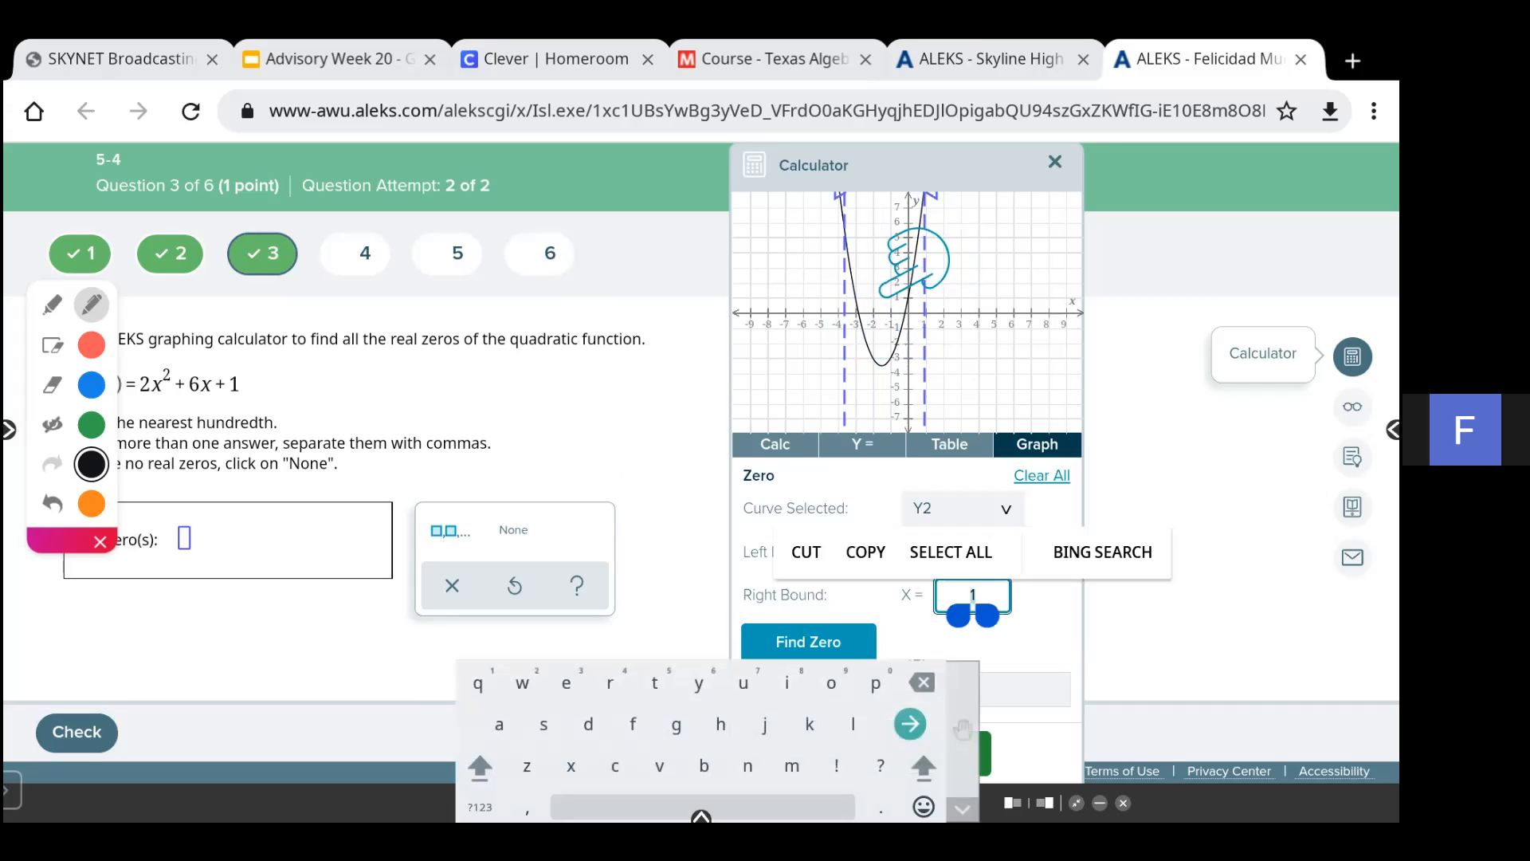
click(480, 807)
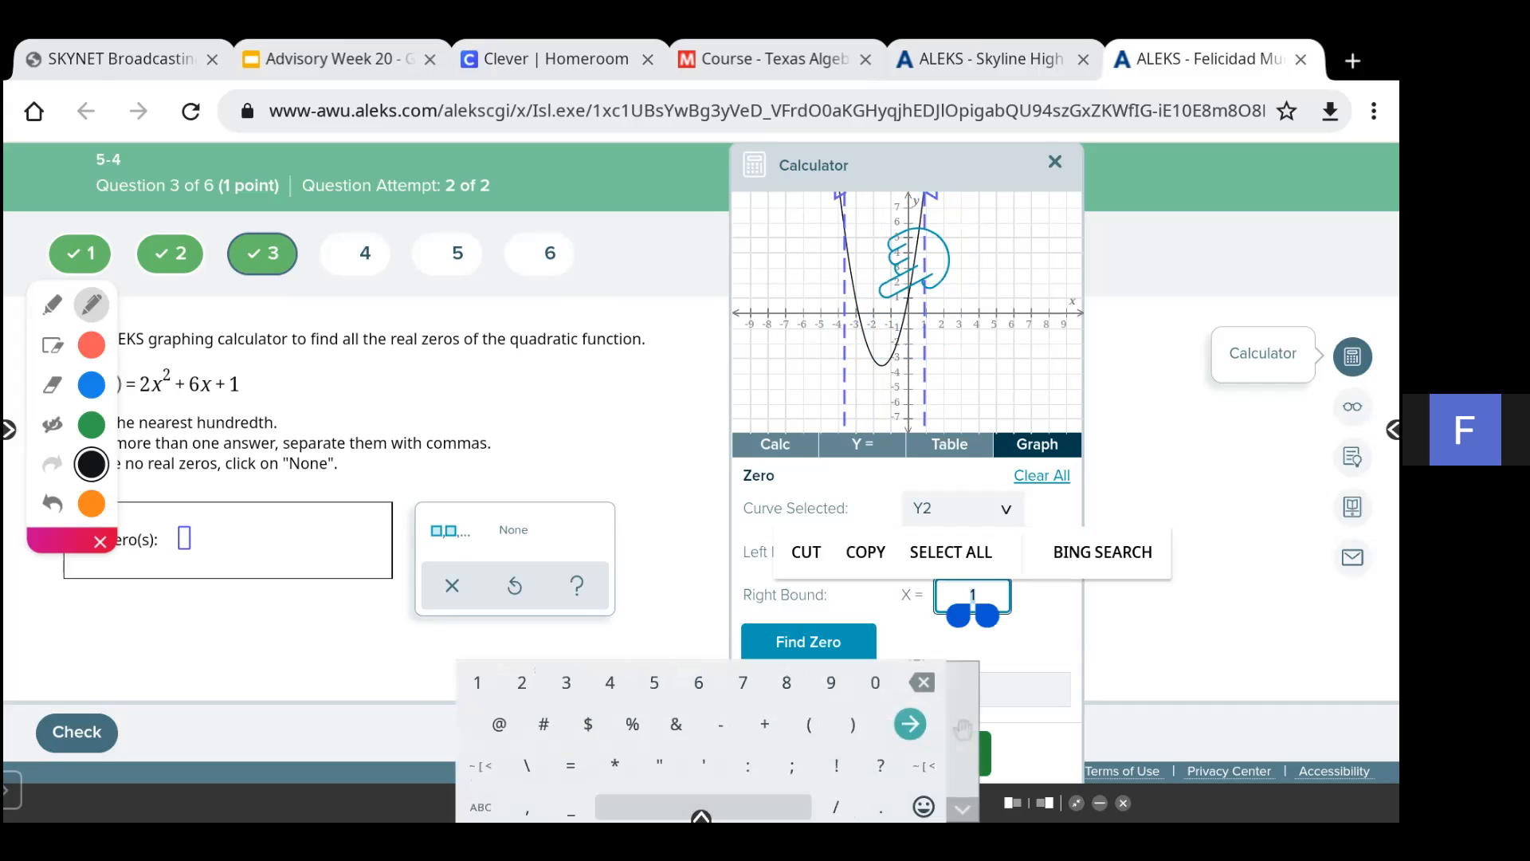
text(-)
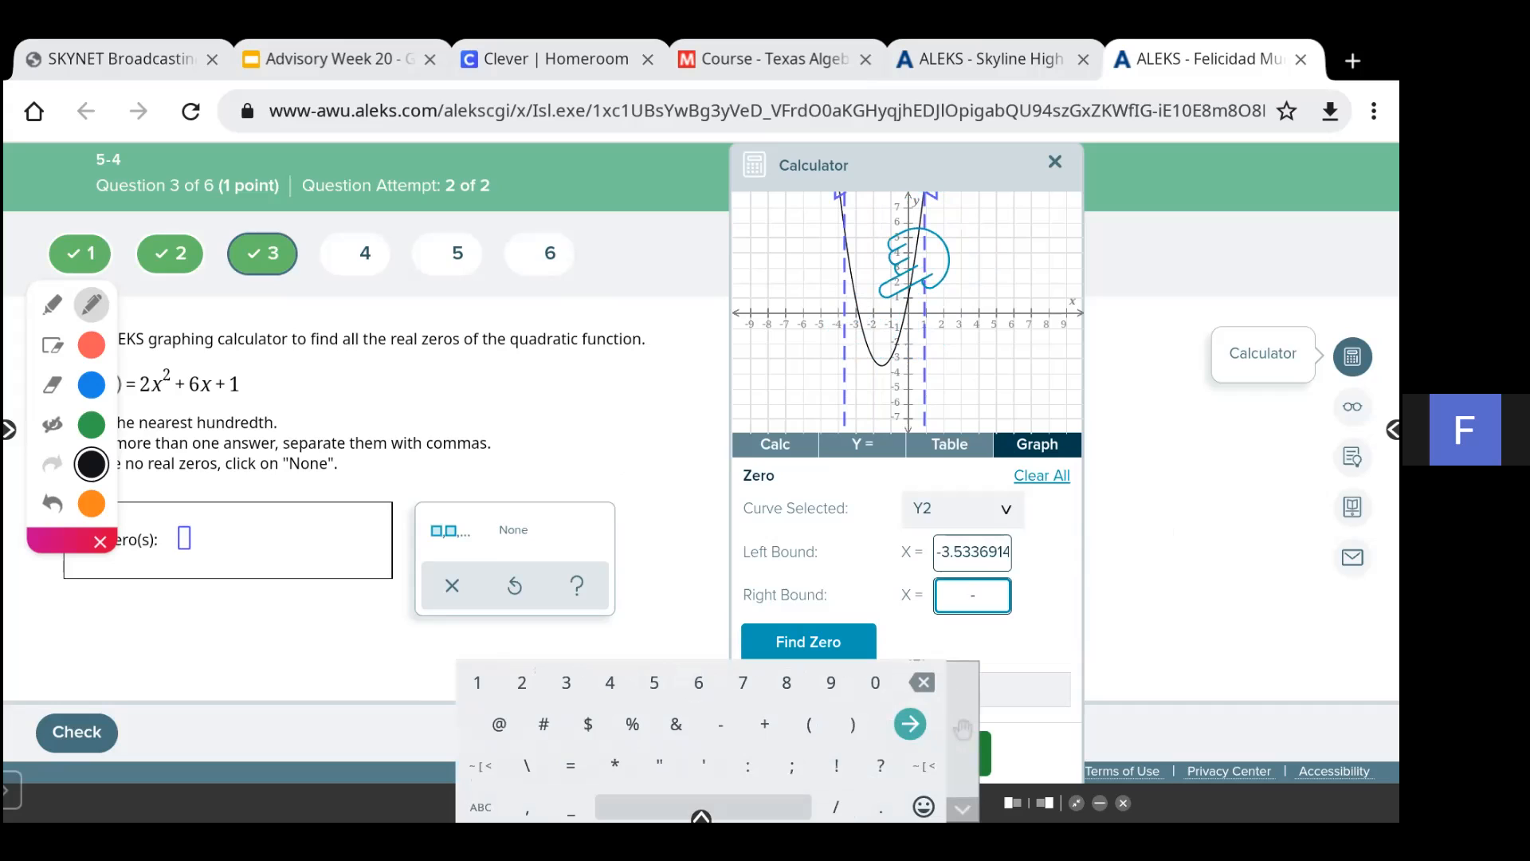
click(477, 683)
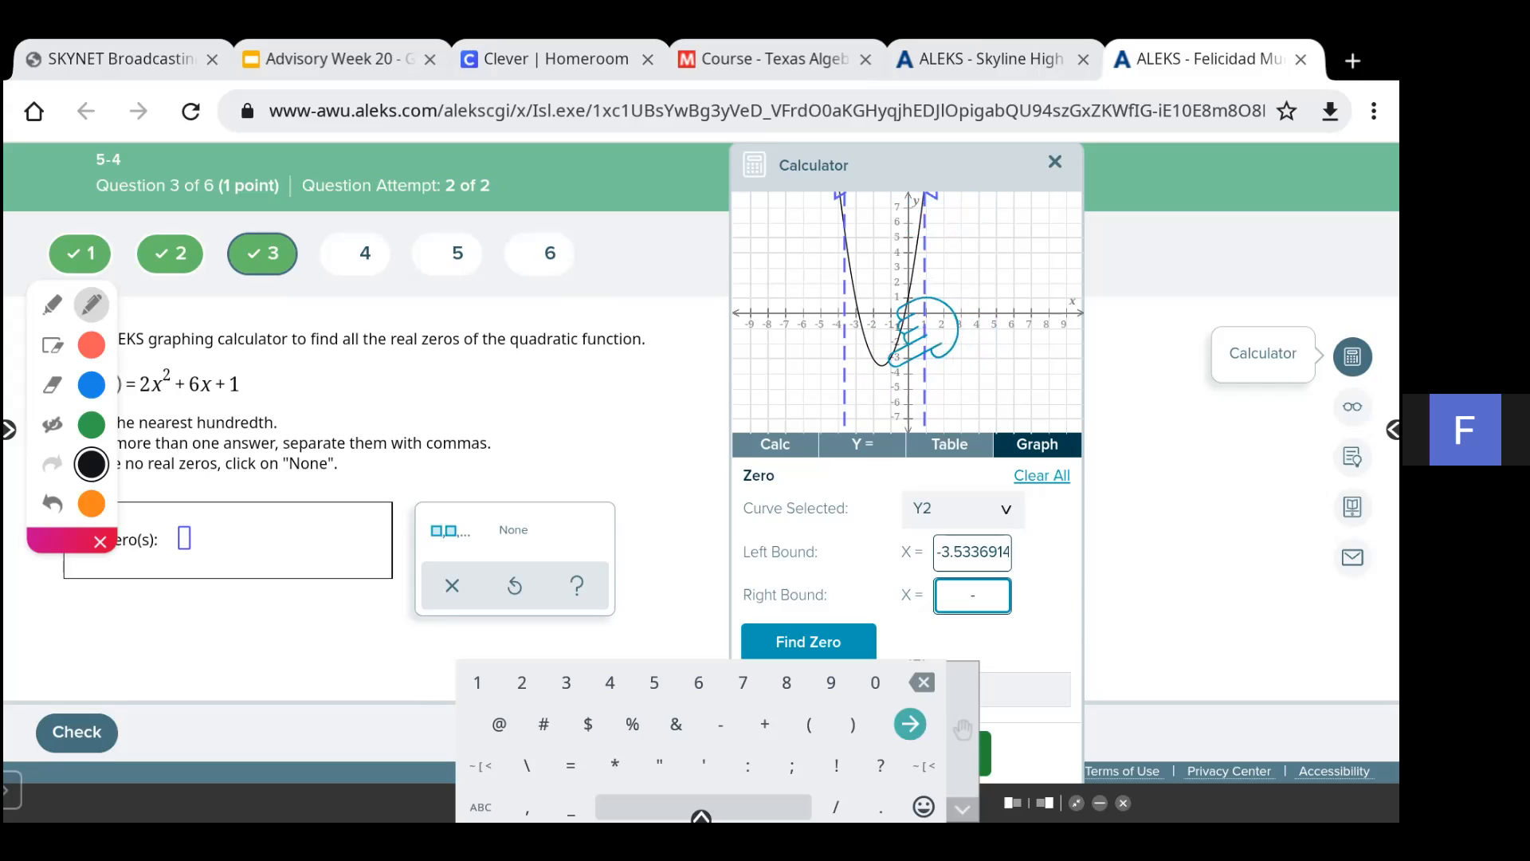
click(922, 683)
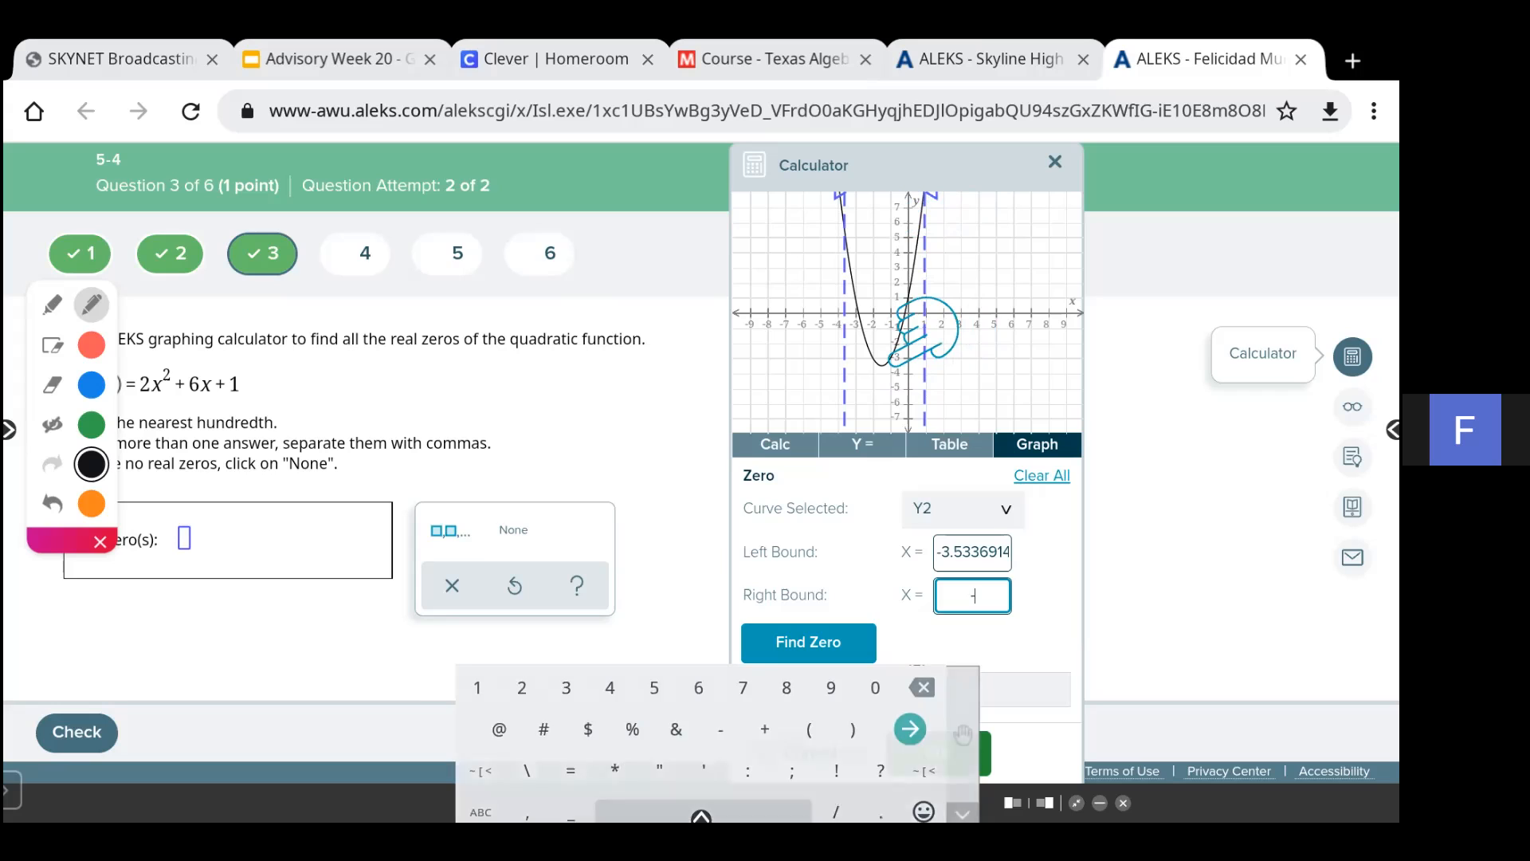
click(808, 642)
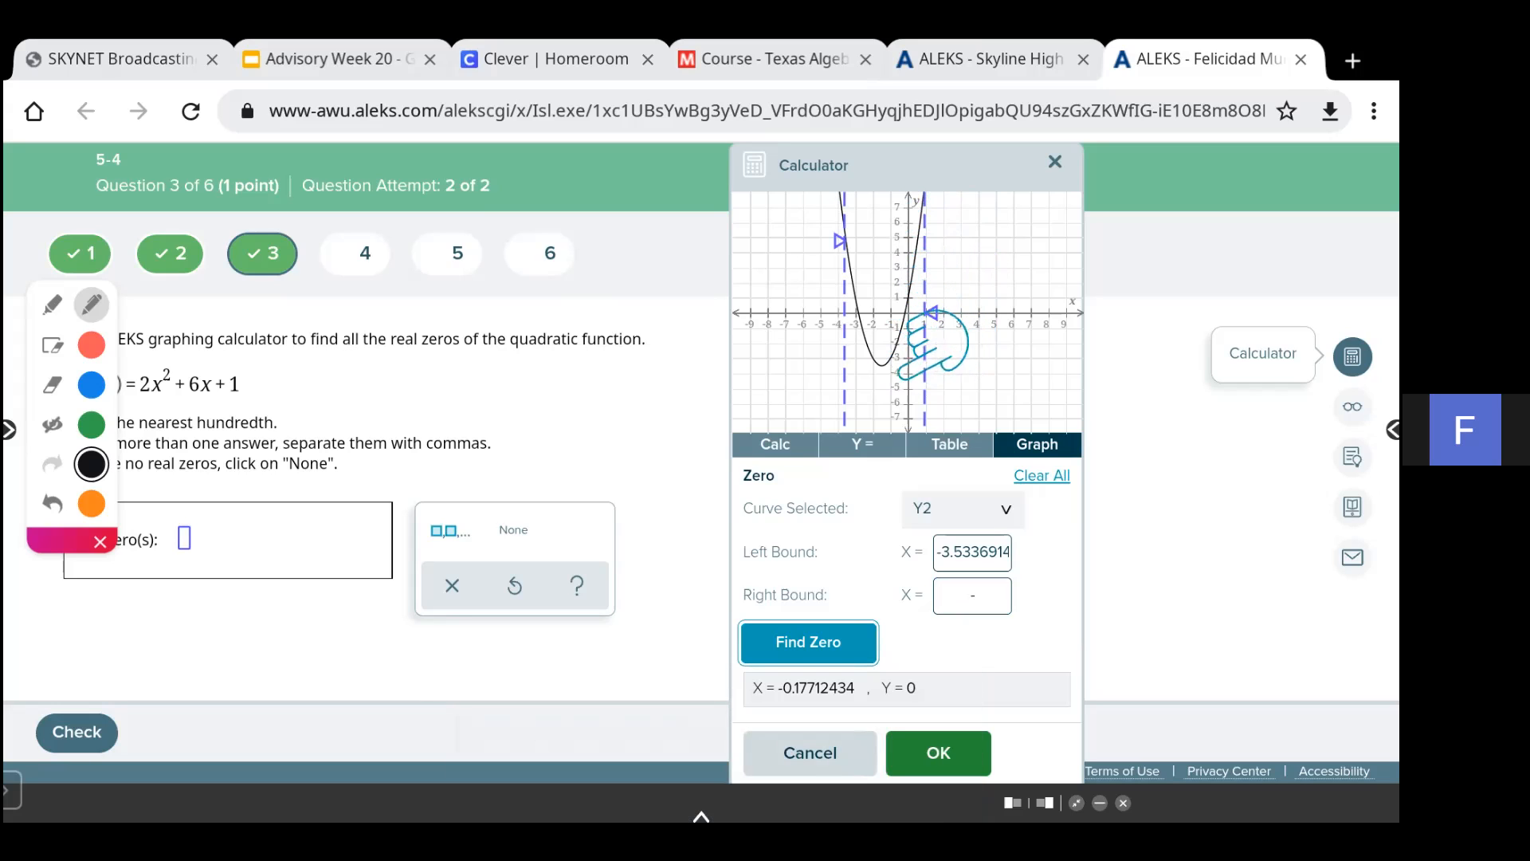
click(1042, 476)
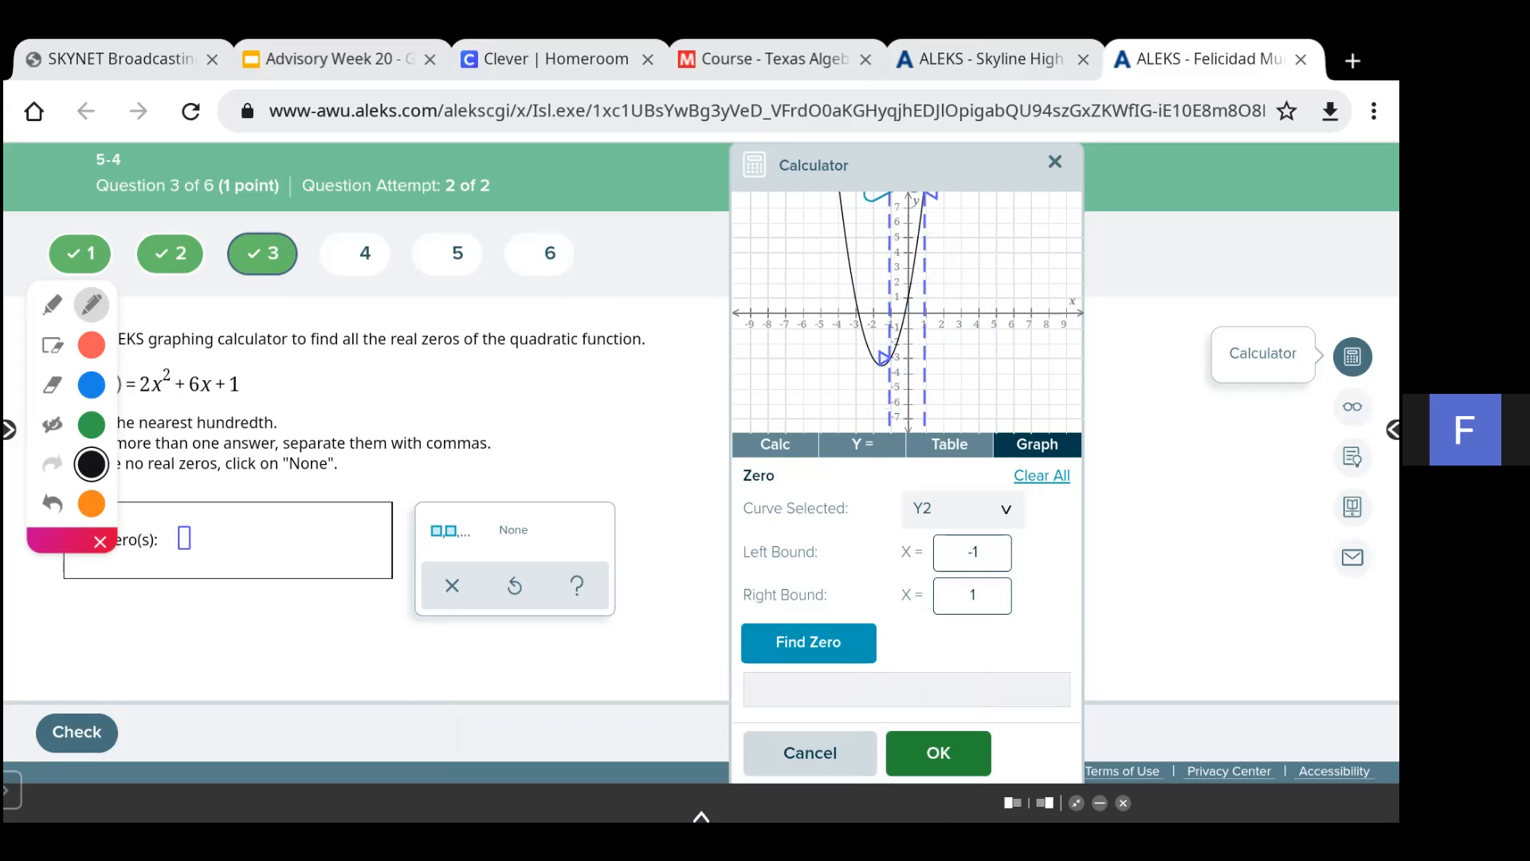
- Try again to enter a negative right bound in the Zero tool, then cancel it
click(972, 552)
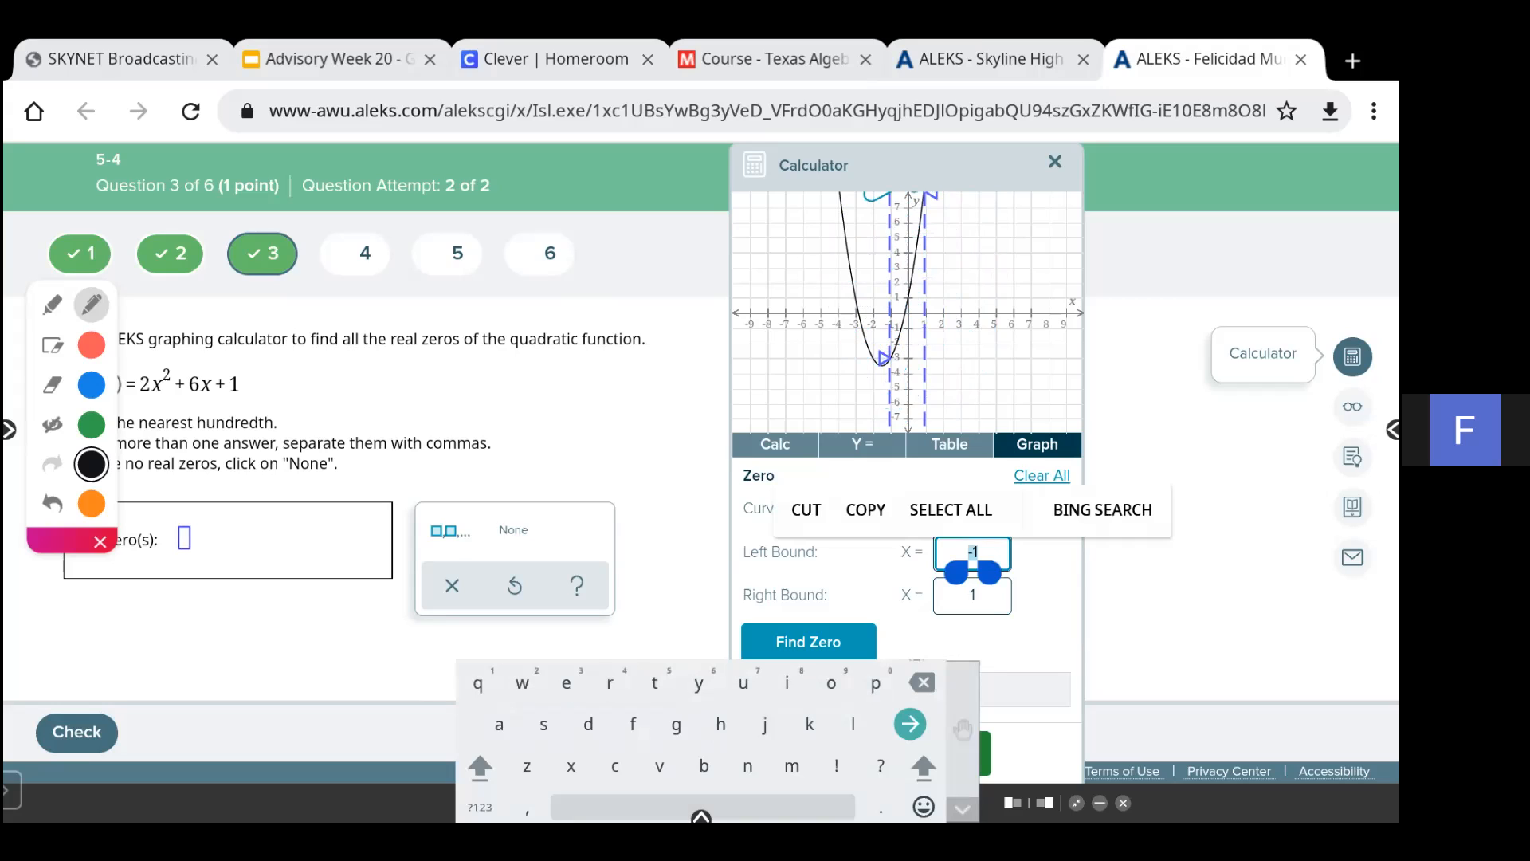
click(972, 595)
click(480, 807)
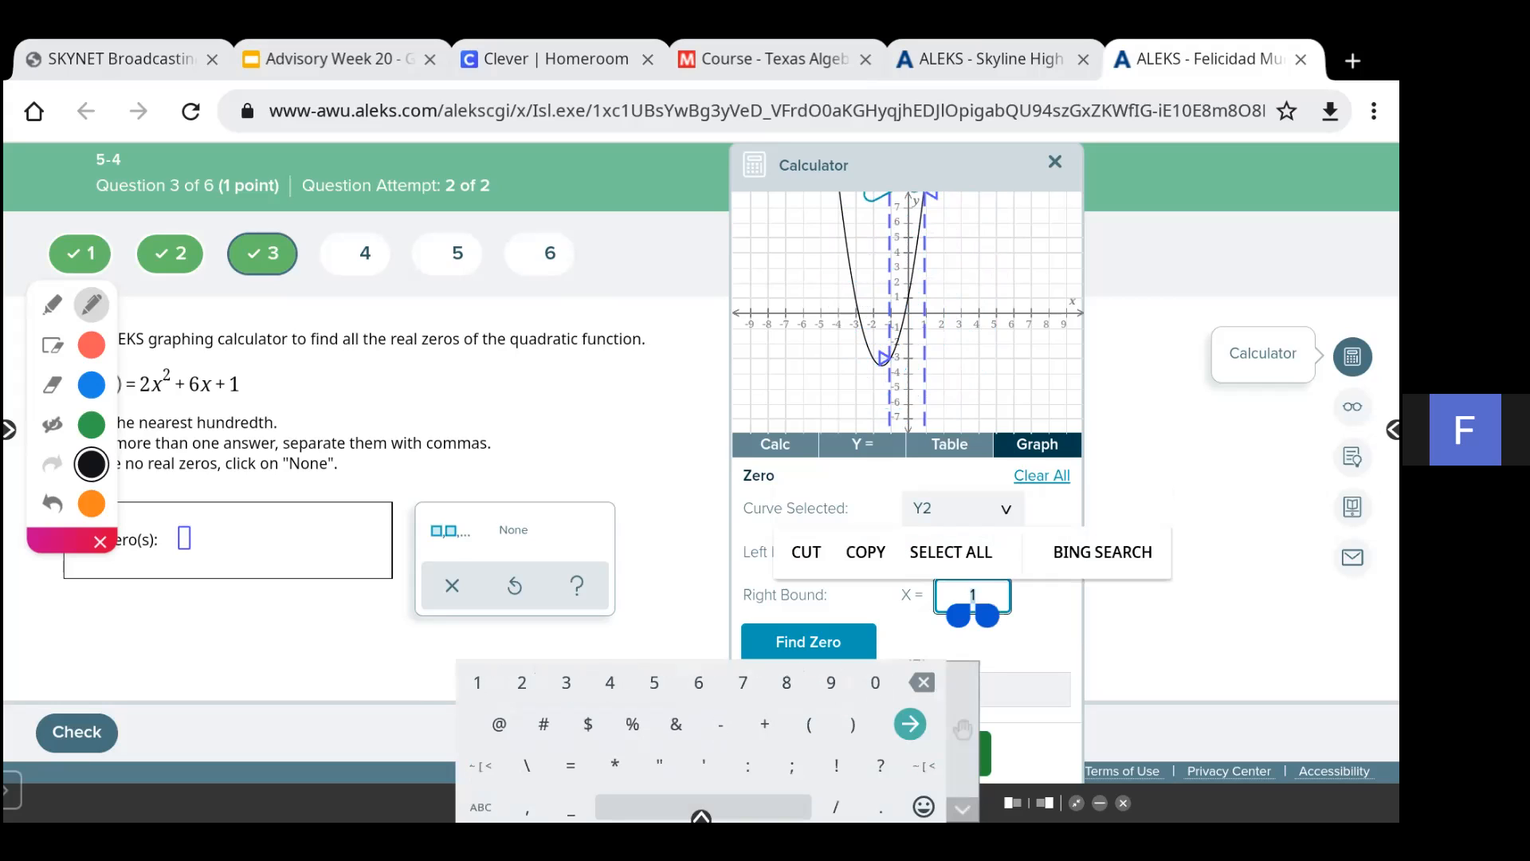
click(721, 724)
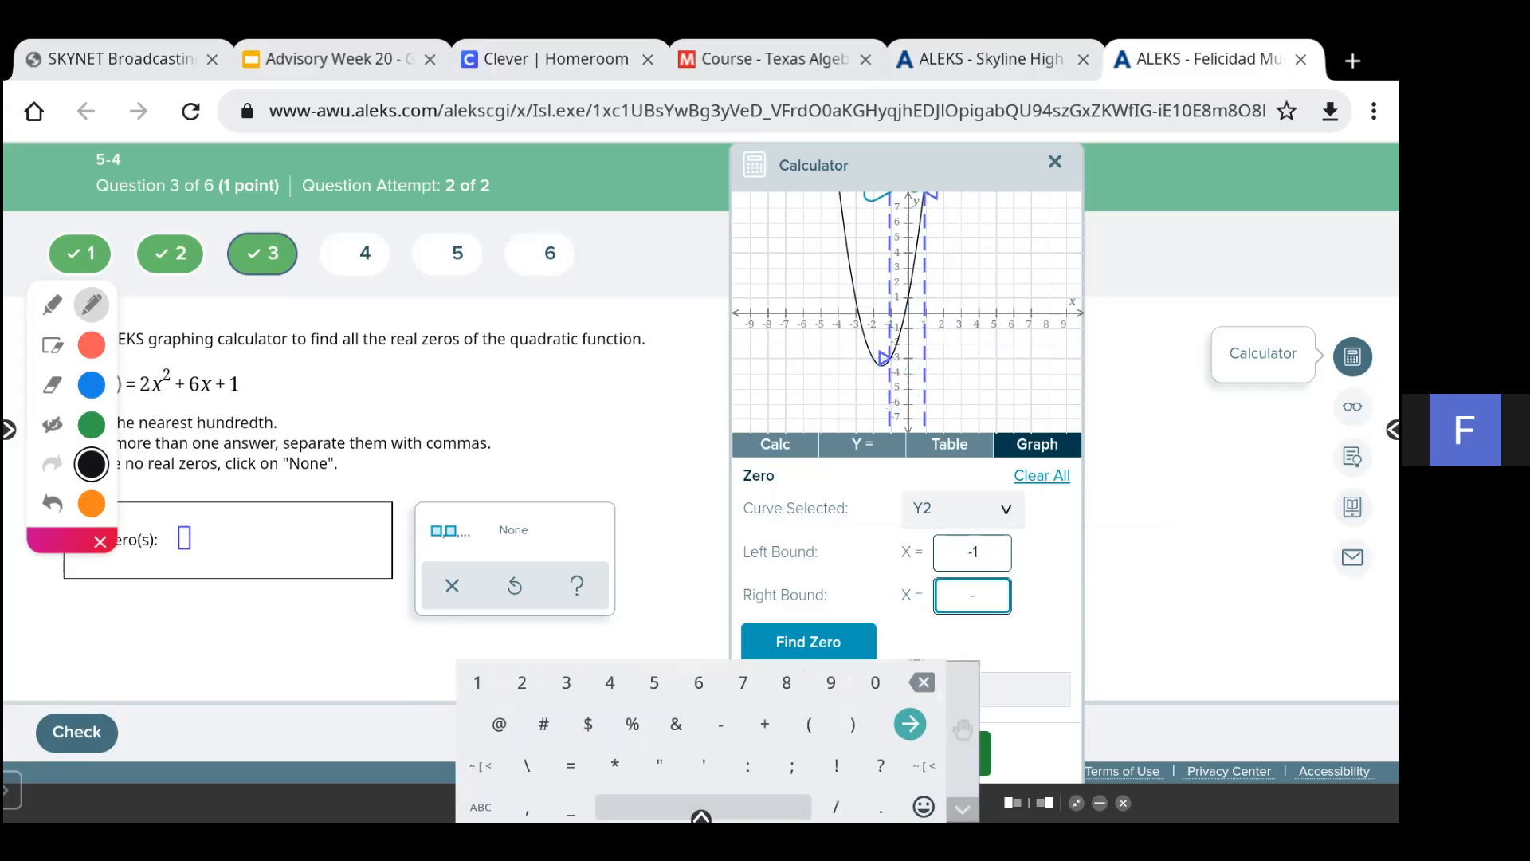
click(566, 683)
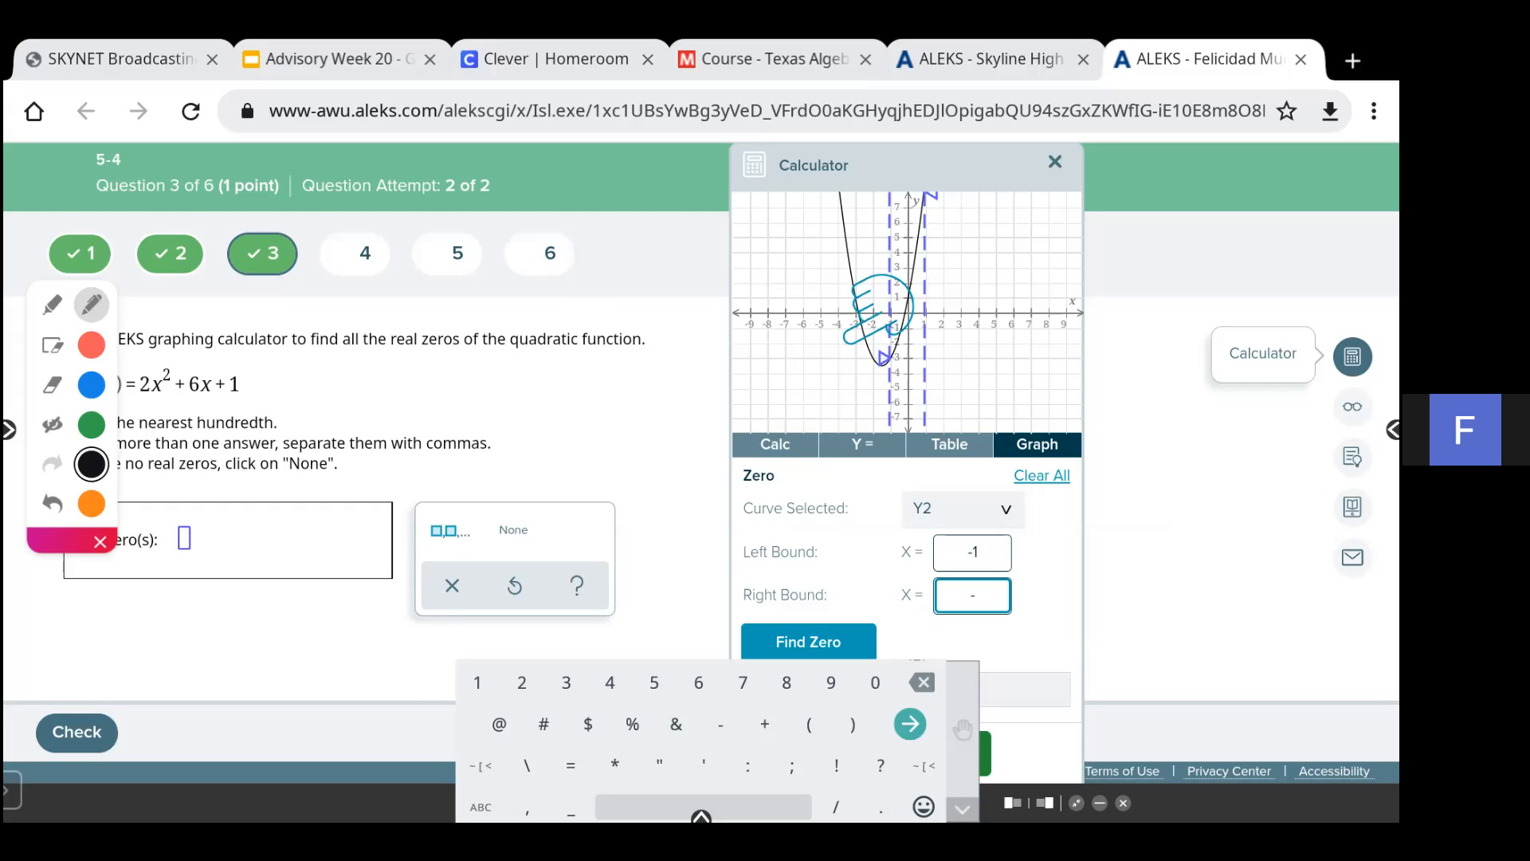
click(963, 809)
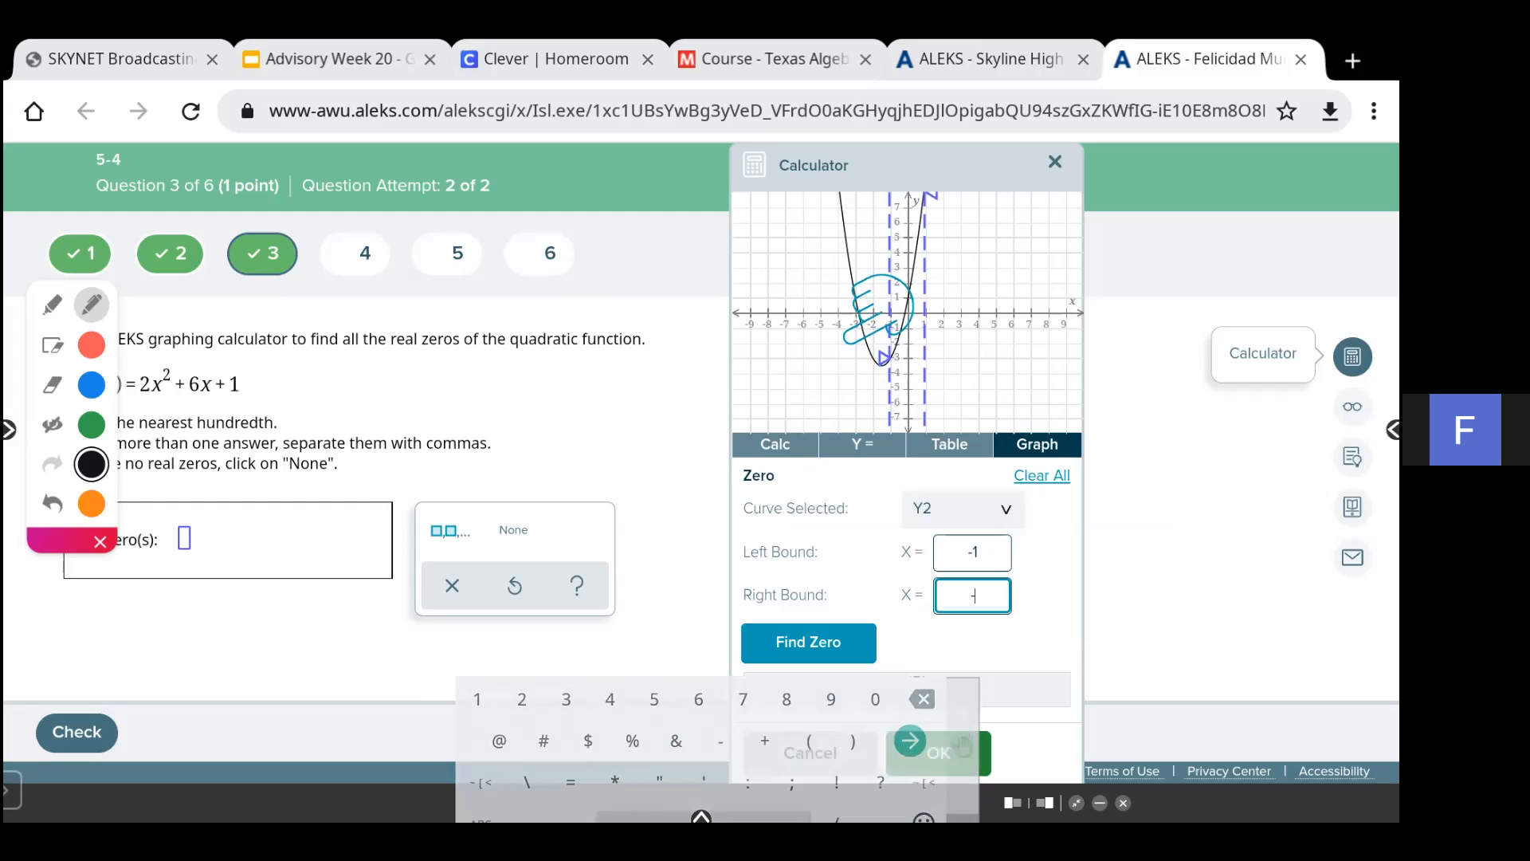
click(836, 754)
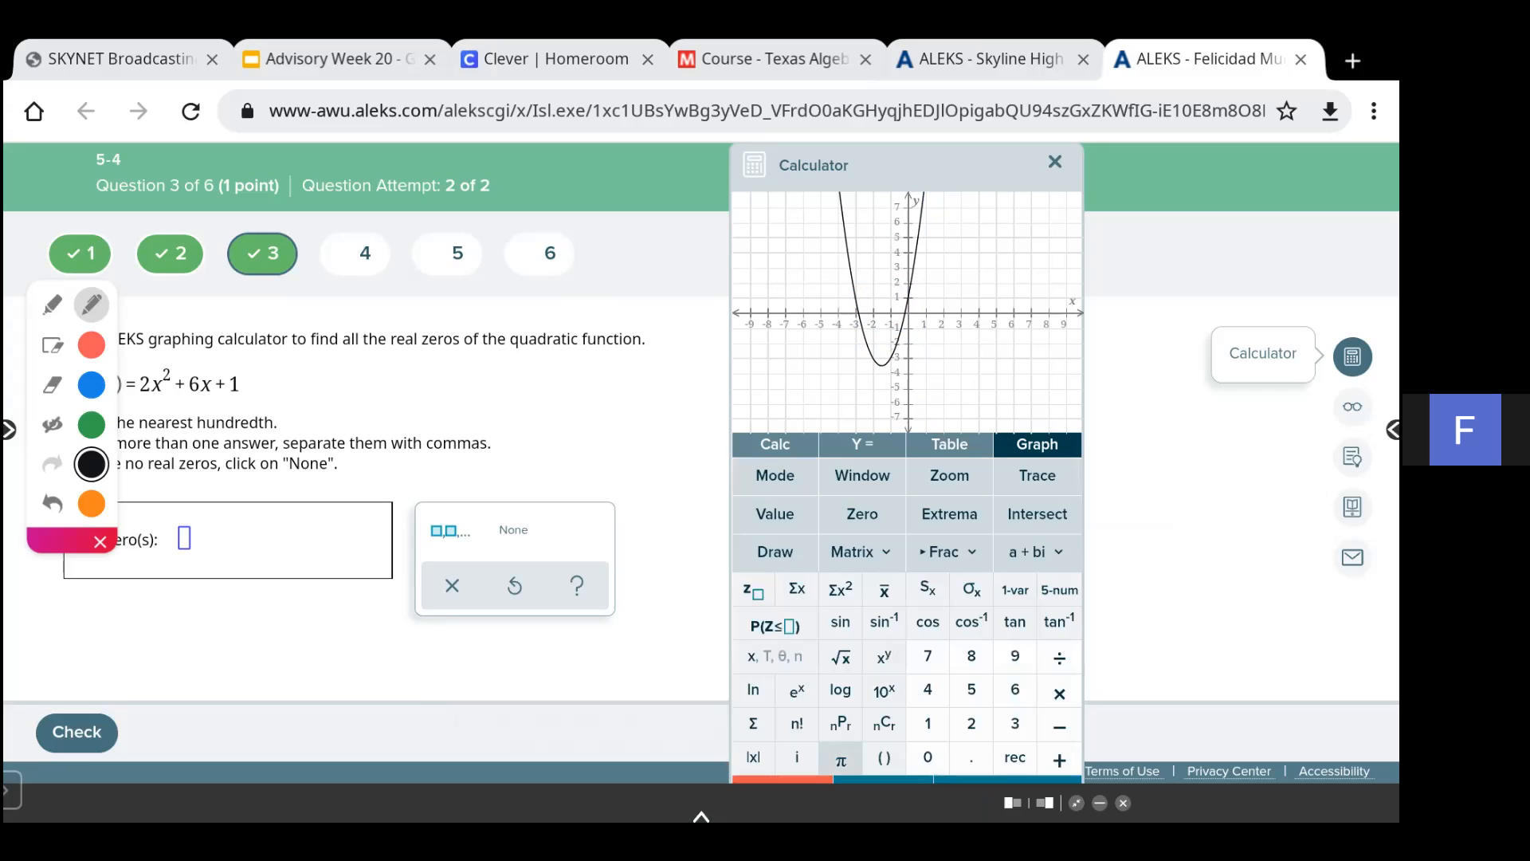
- Open the Zero tool, check the curve choices, and return to the equation editor
click(862, 513)
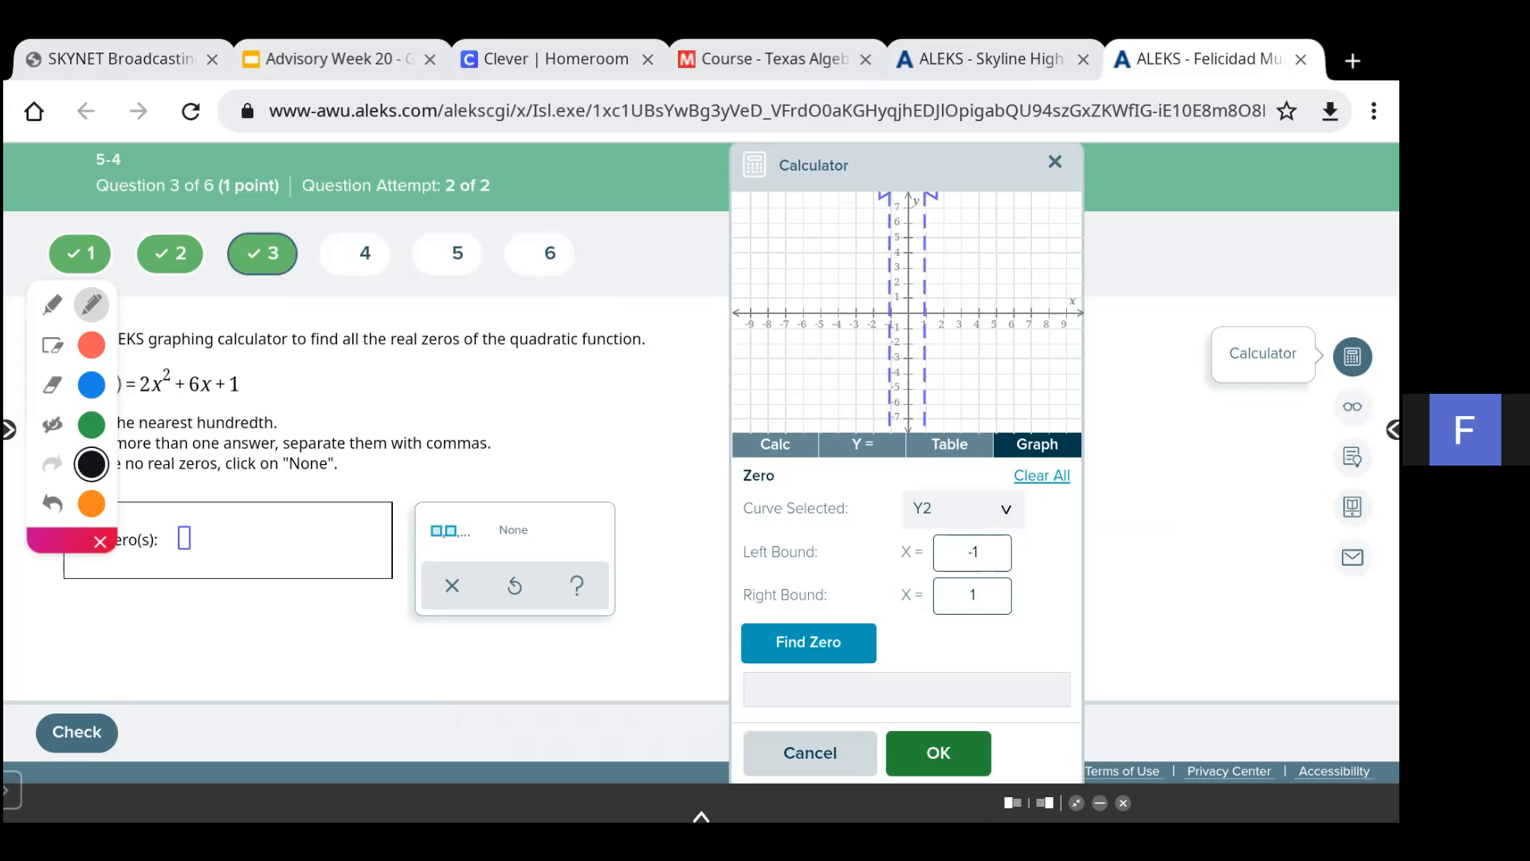
click(963, 509)
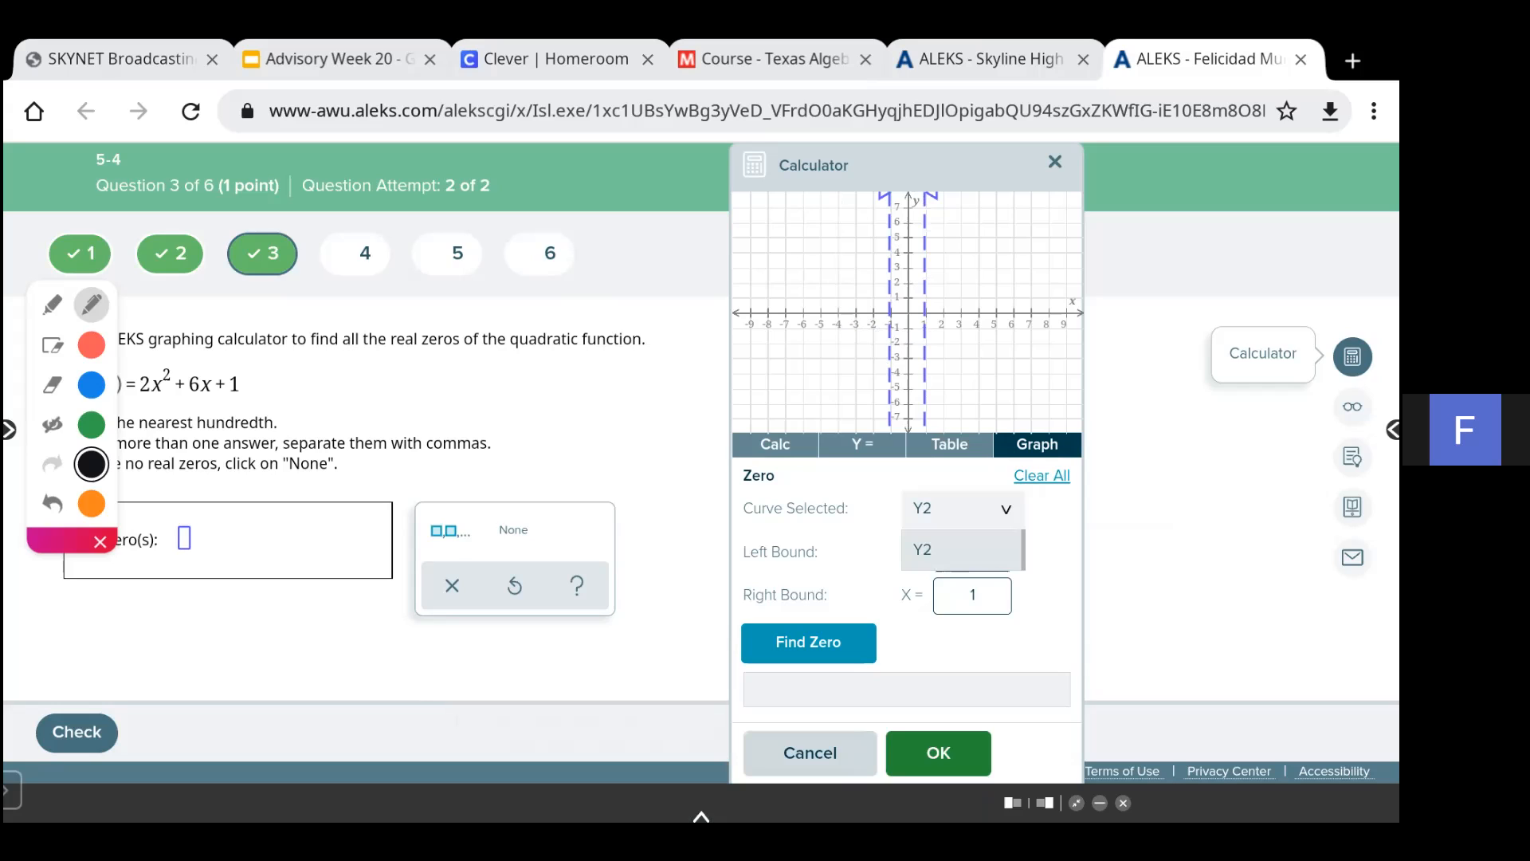
click(862, 444)
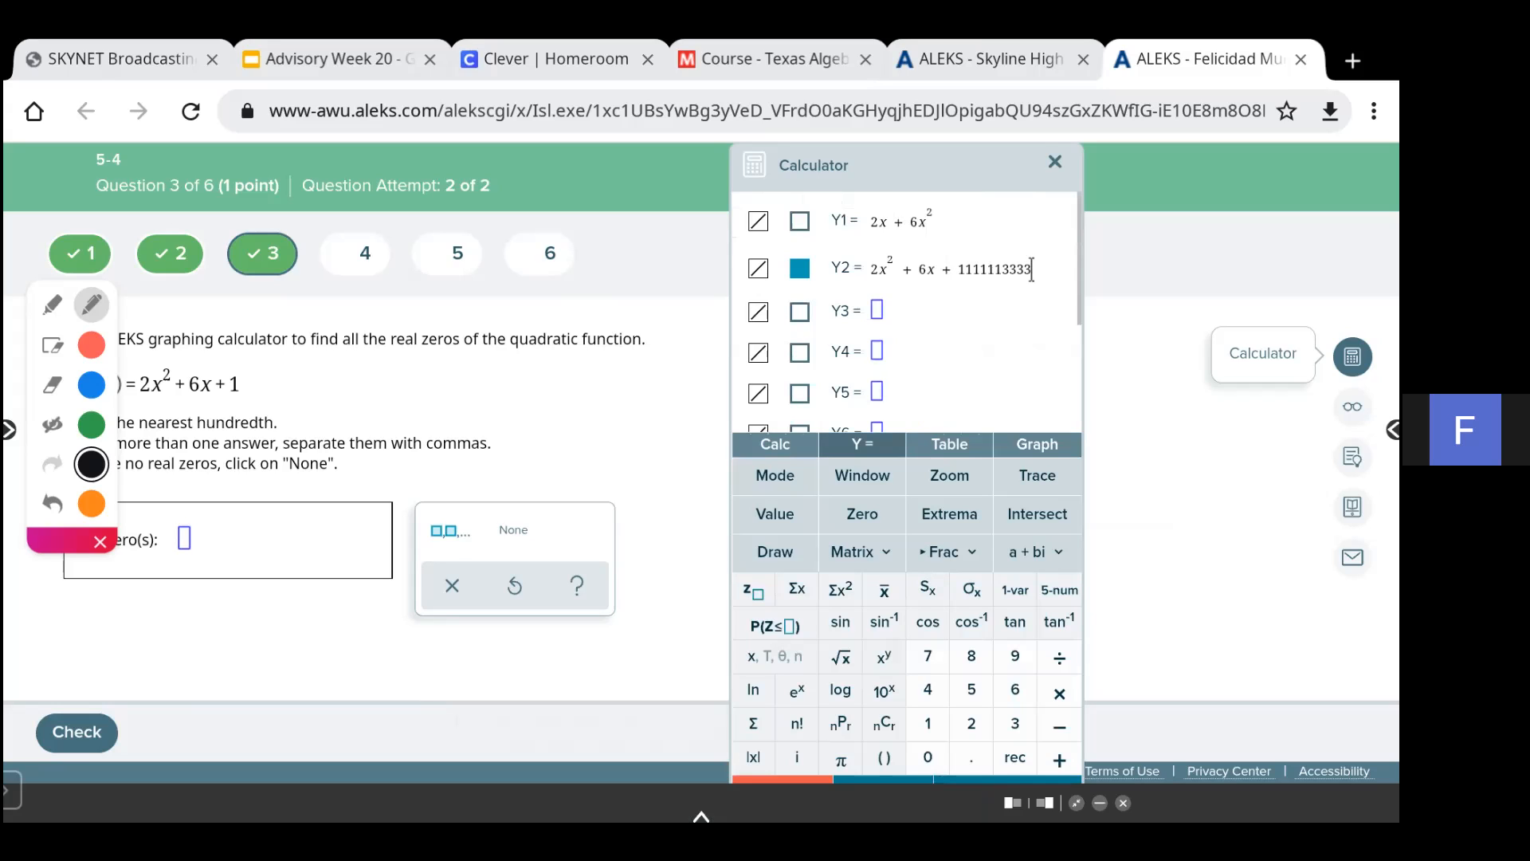
- Try to correct the constant term of Y2, then close the calculator
key(BackSpace)
key(BackSpace)
key(BackSpace)
text((((()
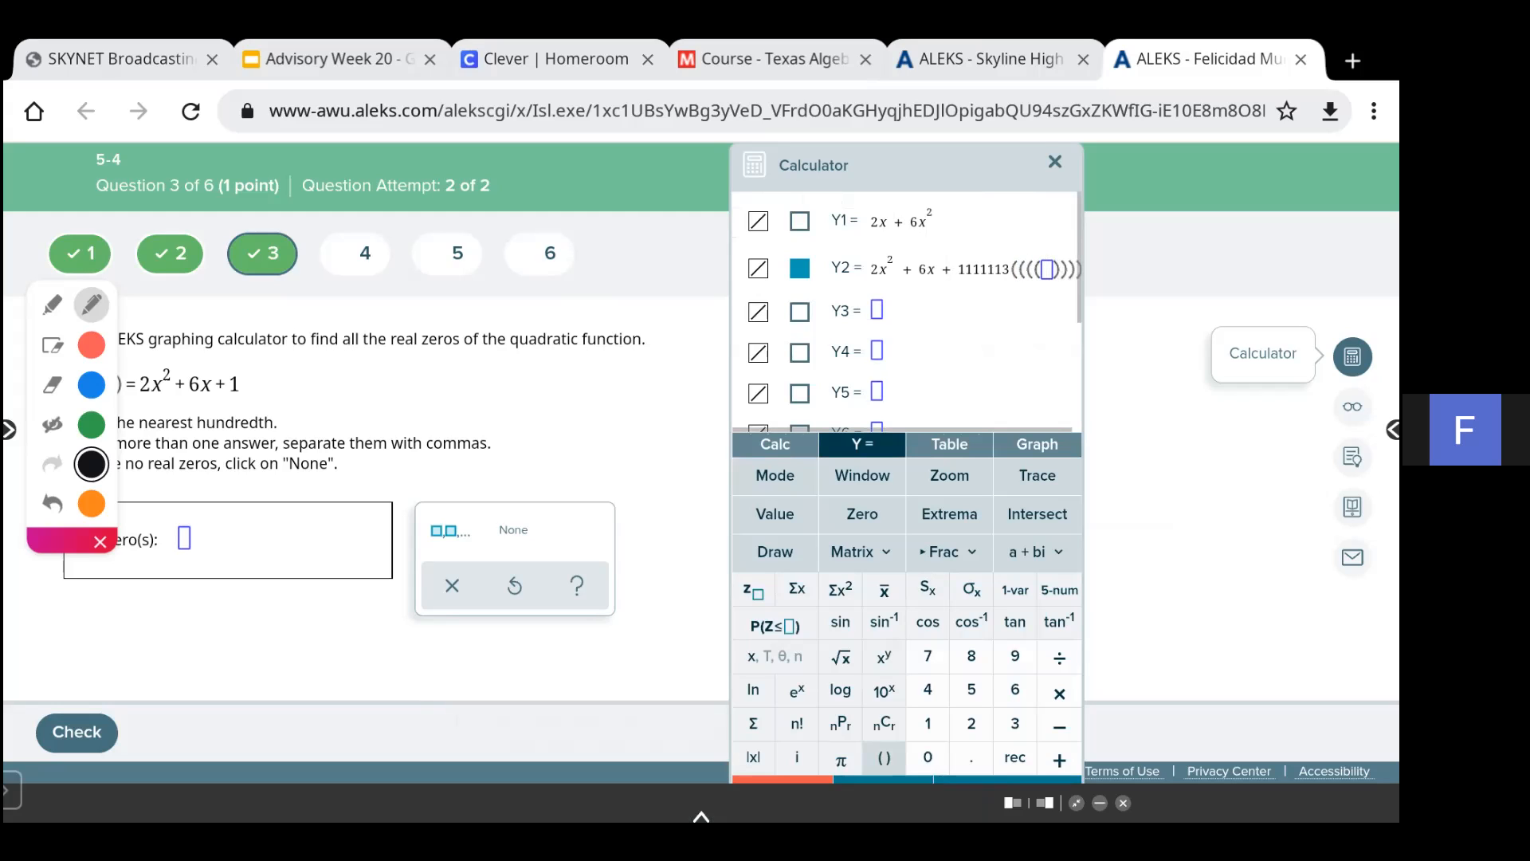
click(1055, 162)
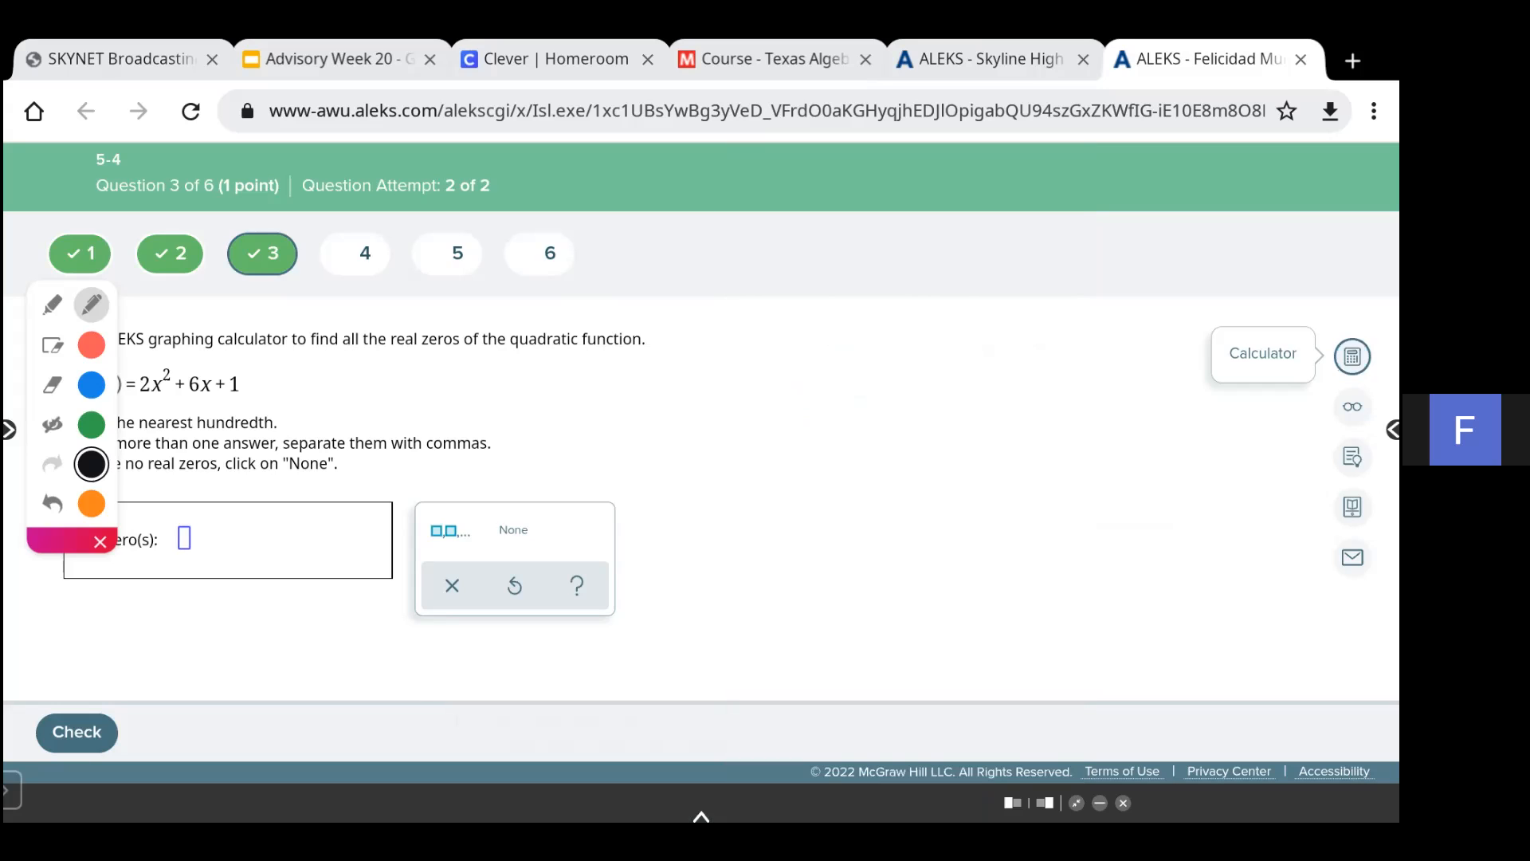
- Reopen the calculator and delete the stray characters so Y2 reads 2x^2 + 6x + 1
click(1353, 356)
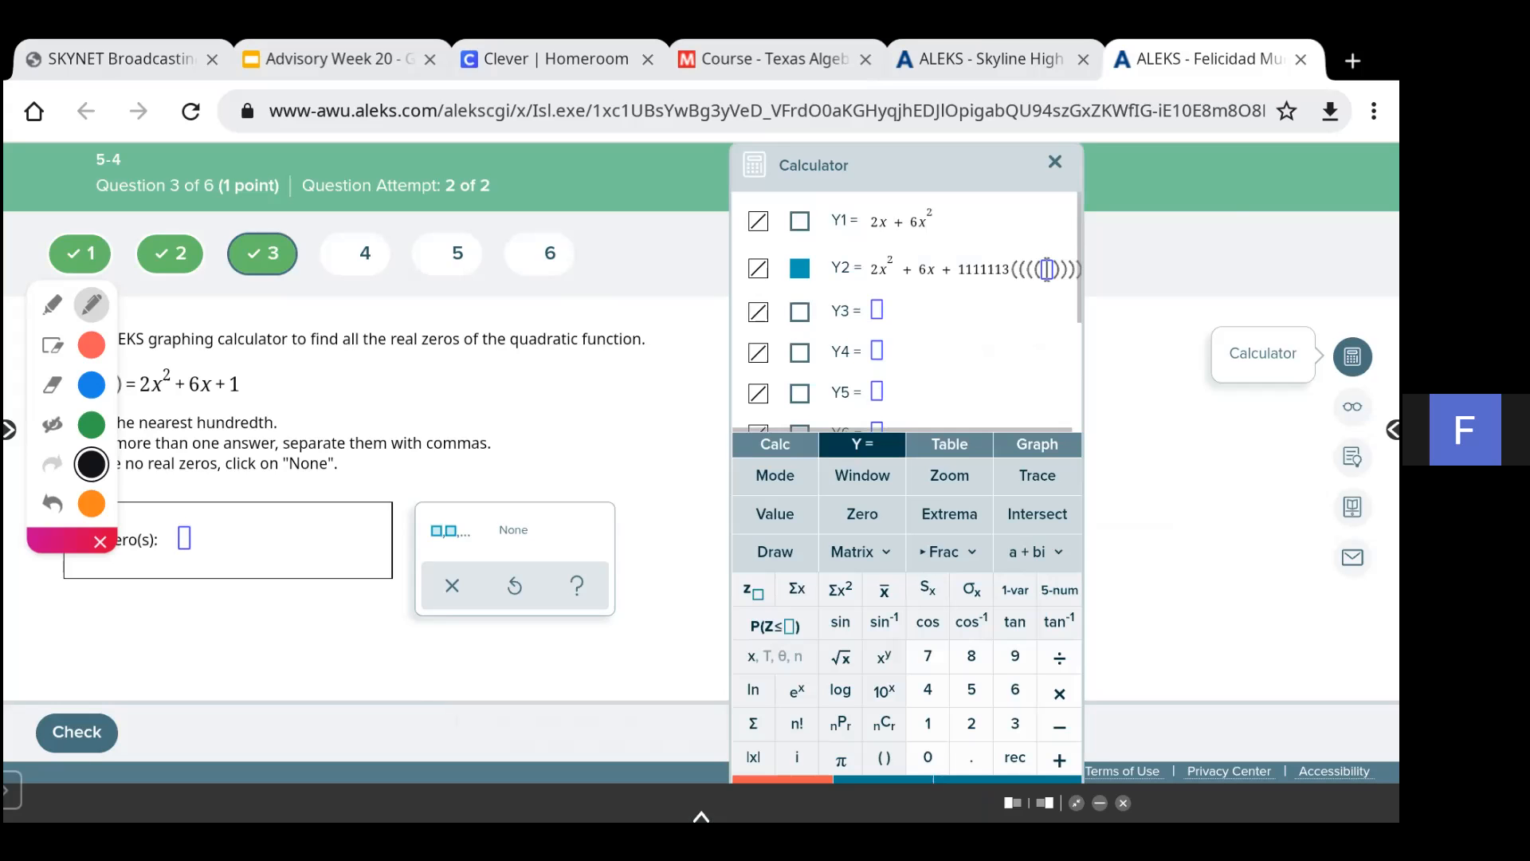
click(841, 760)
key(BackSpace)
key(BackSpace)
key(BackSpace)
key(BackSpace)
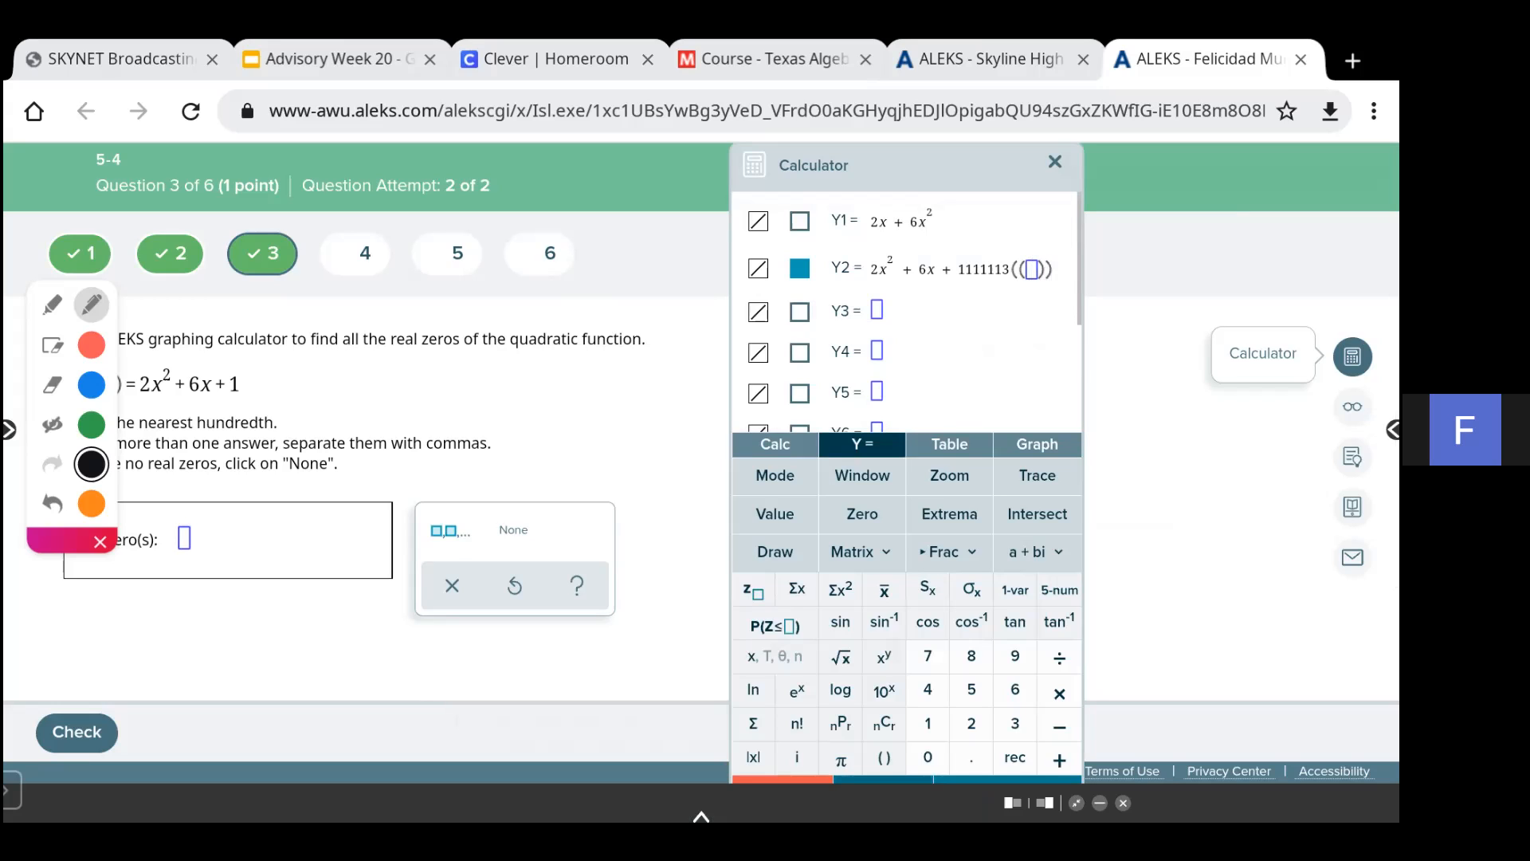
click(884, 757)
key(BackSpace)
click(884, 758)
click(884, 758)
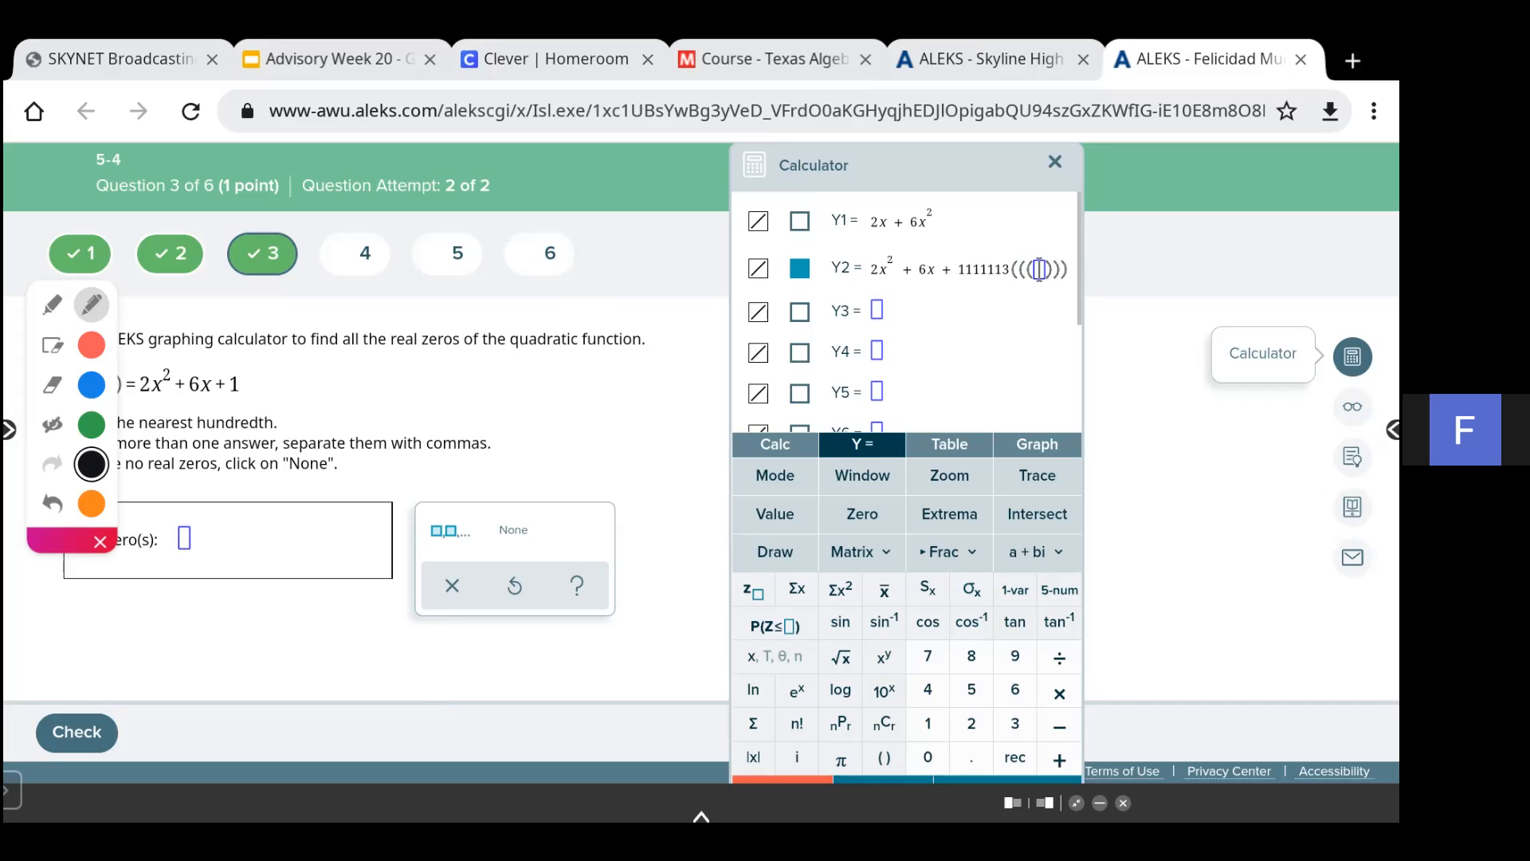
key(BackSpace)
key(BackSpace)
key(BackSpace)
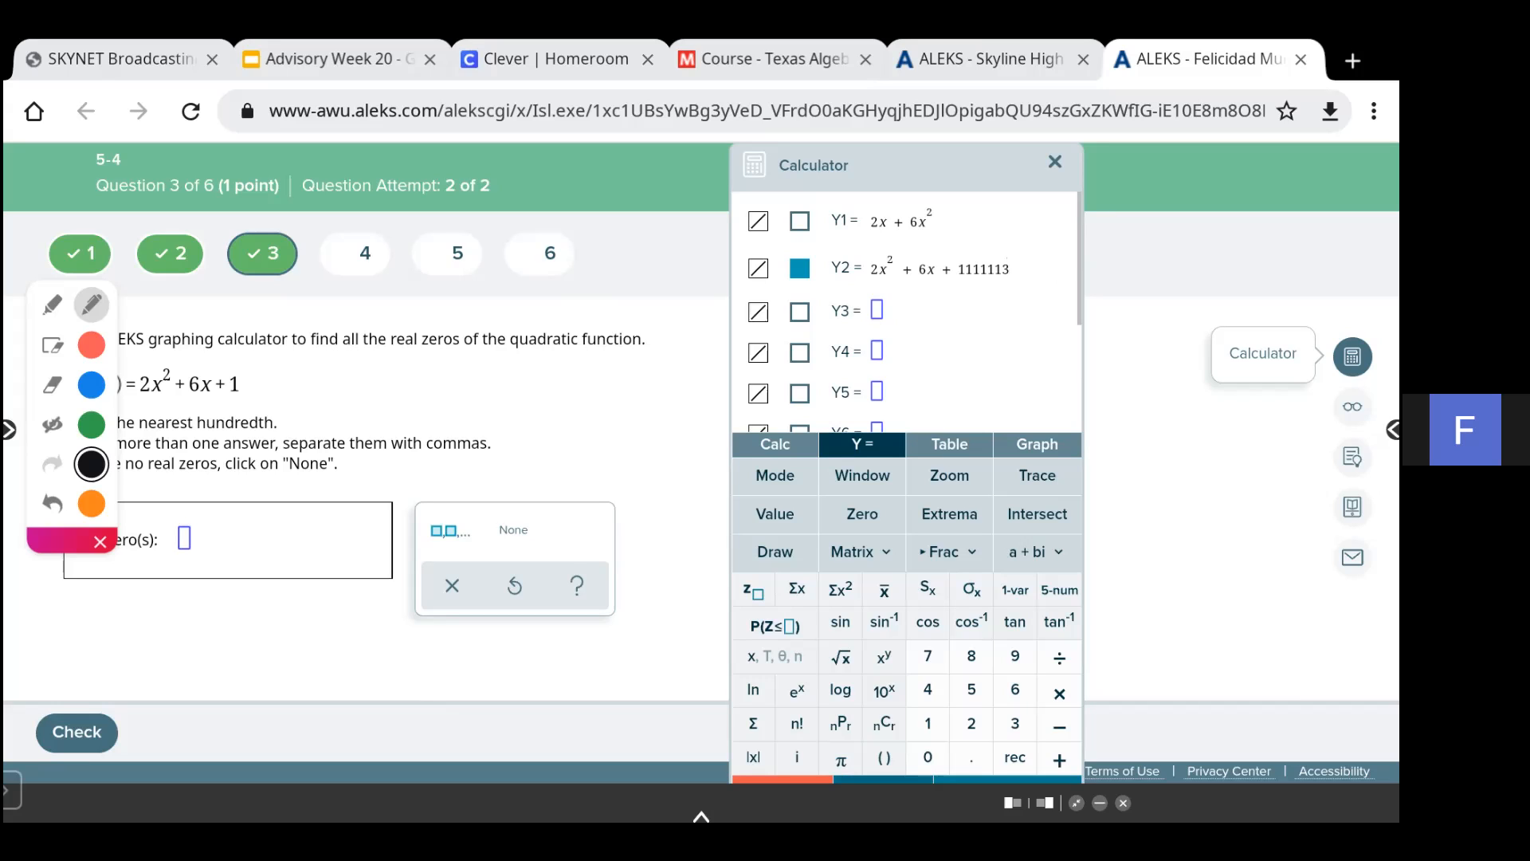
key(BackSpace)
key(BackSpace)
key(BackSpace)
key(BackSpace)
key(BackSpace)
key(BackSpace)
- Graph Y2 and use the Zero tool with a left bound of about -3.77 and a right bound of 0 to find a zero
click(1037, 445)
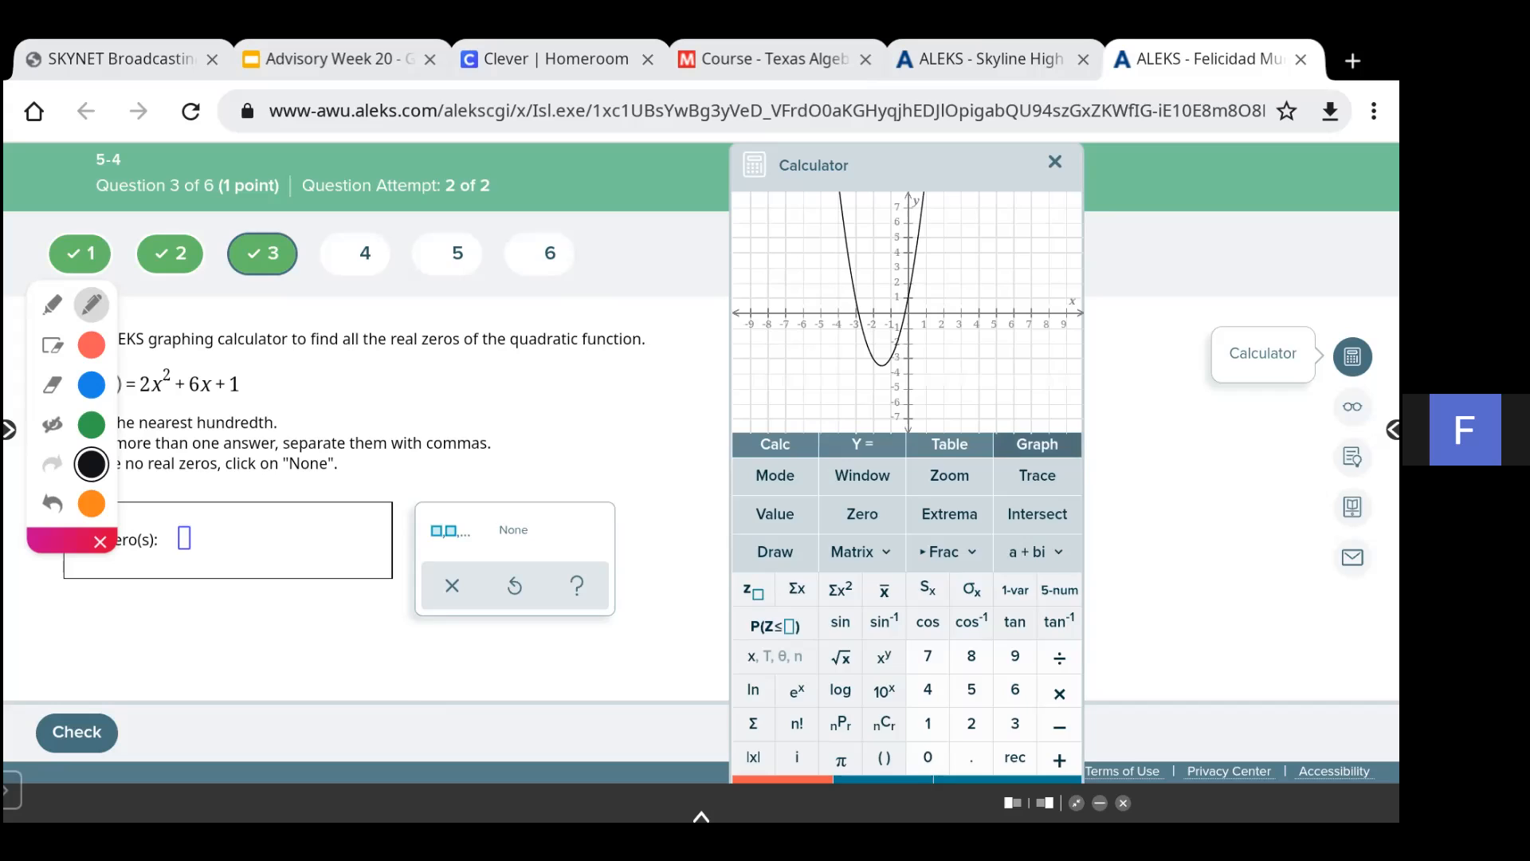
click(862, 515)
drag(884, 359, 835, 355)
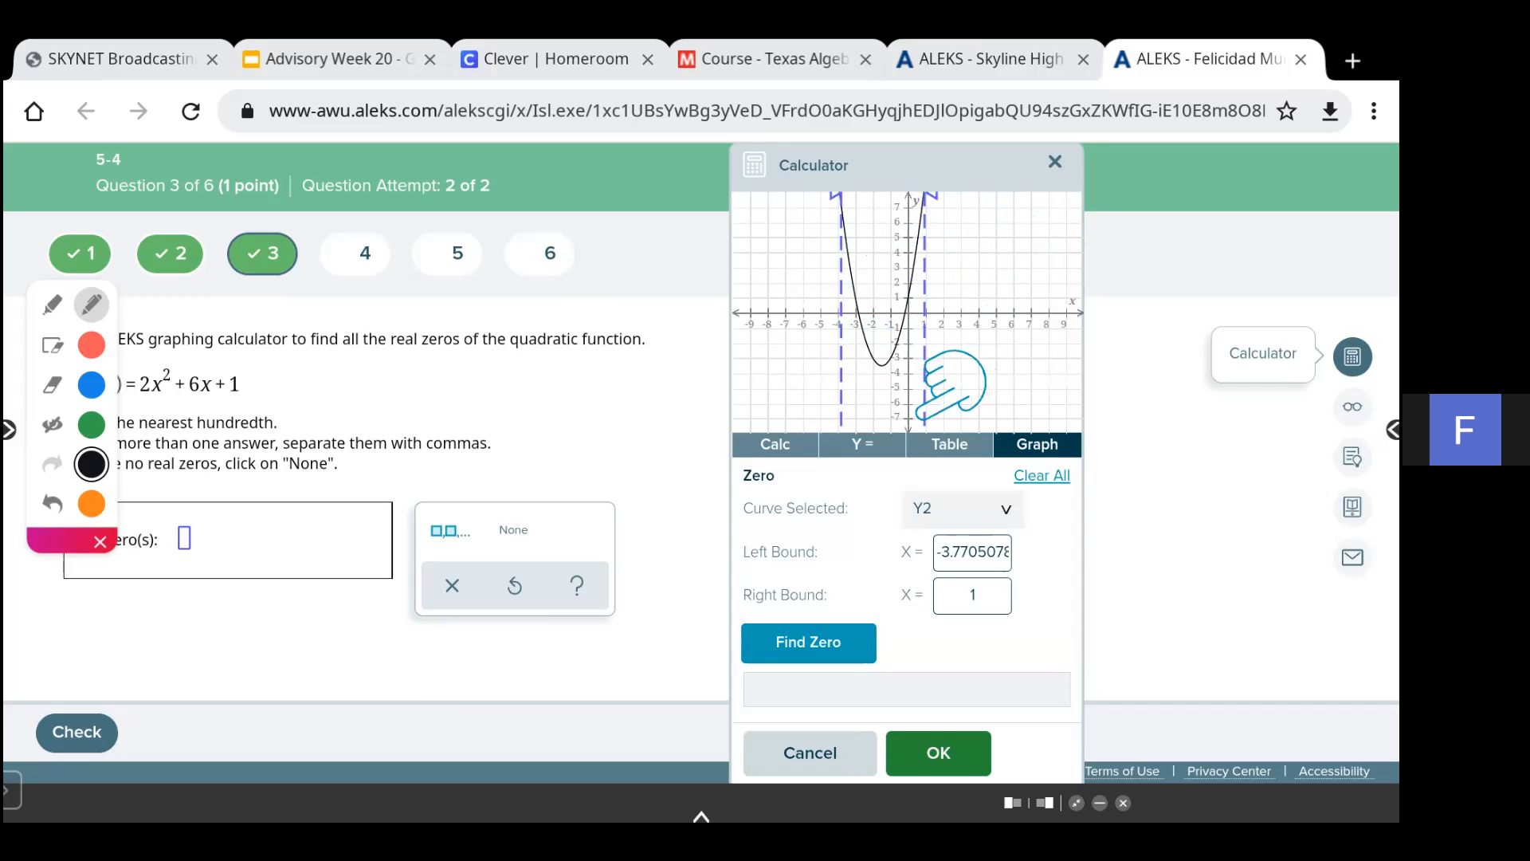
double_click(972, 594)
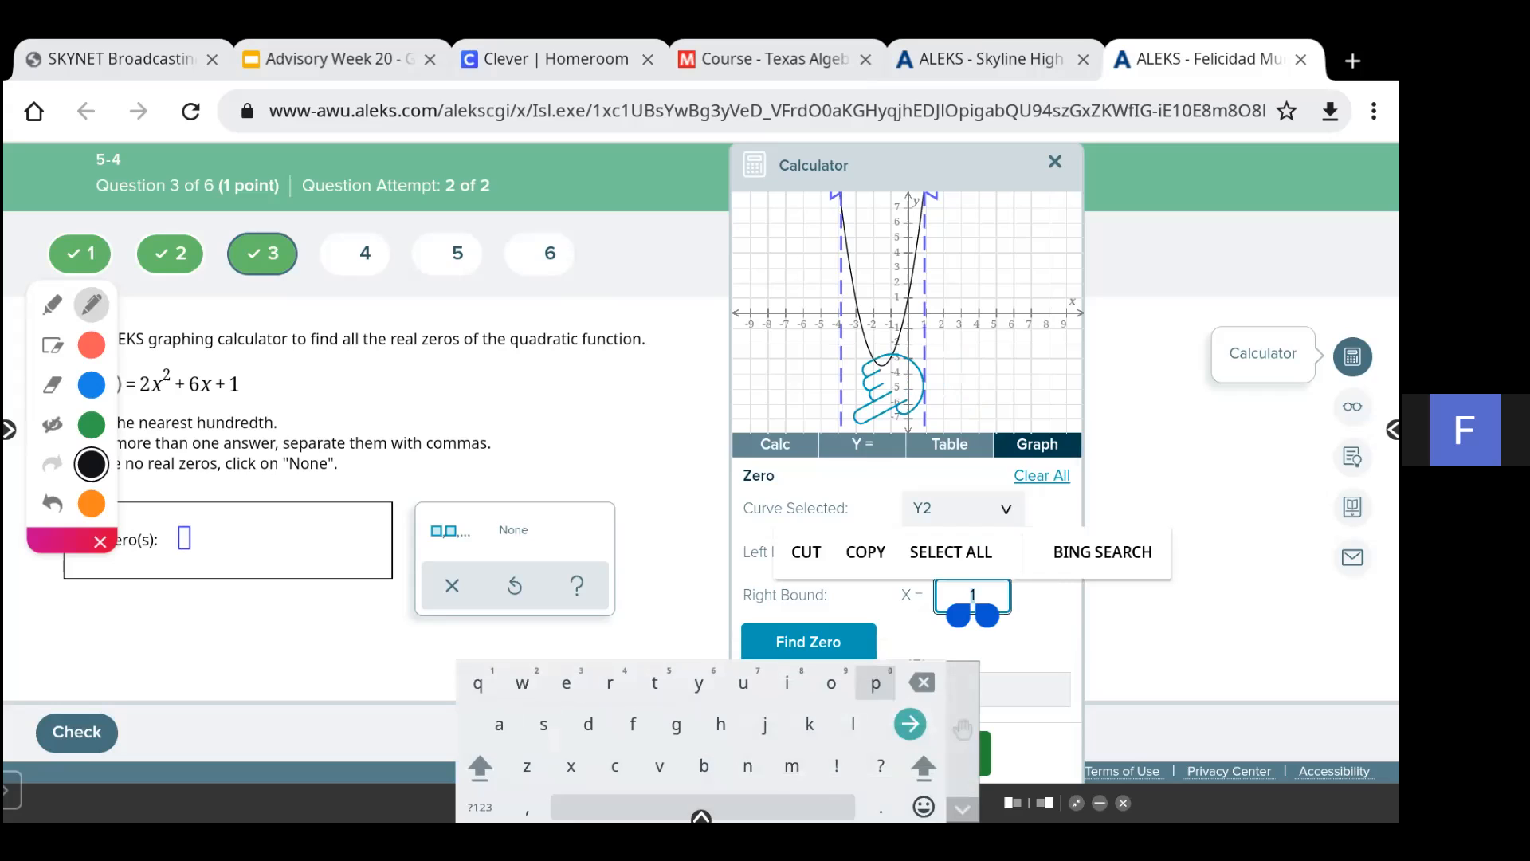
text(0)
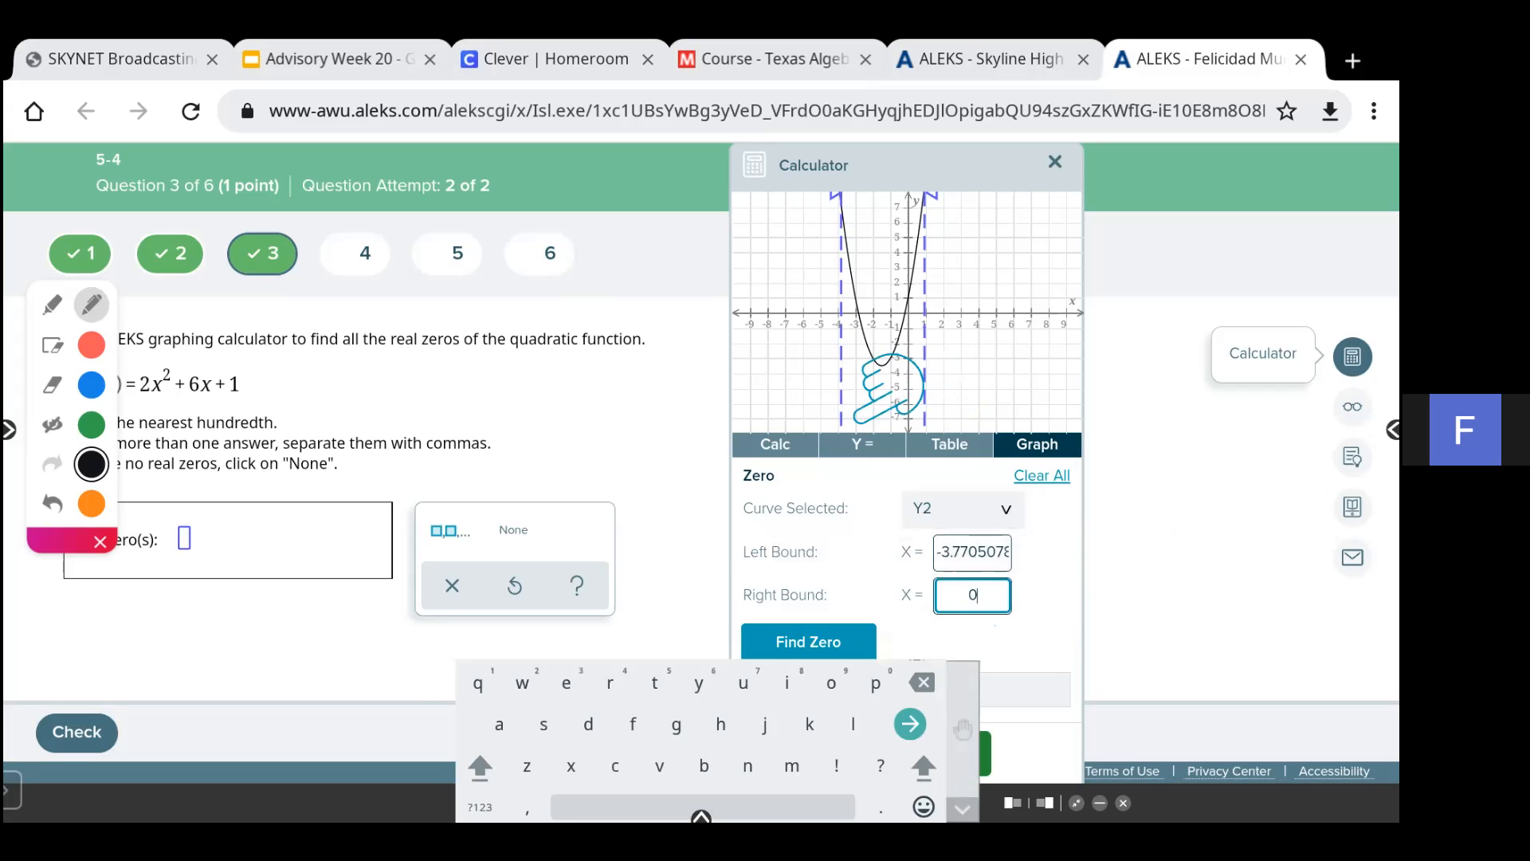
click(809, 641)
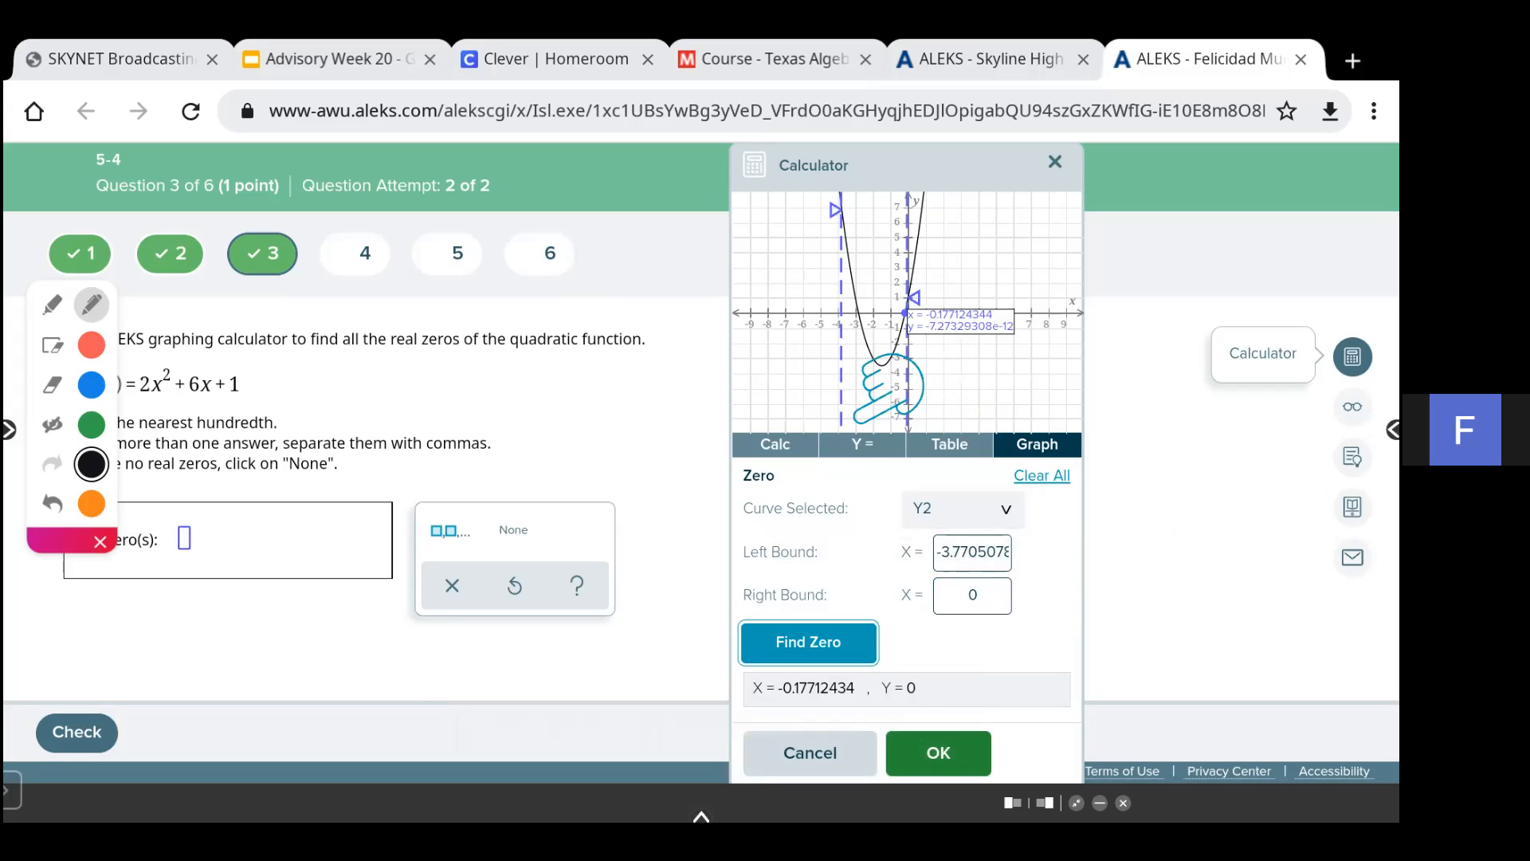
- Change the Zero tool's right bound to -1 and find the second zero
double_click(972, 594)
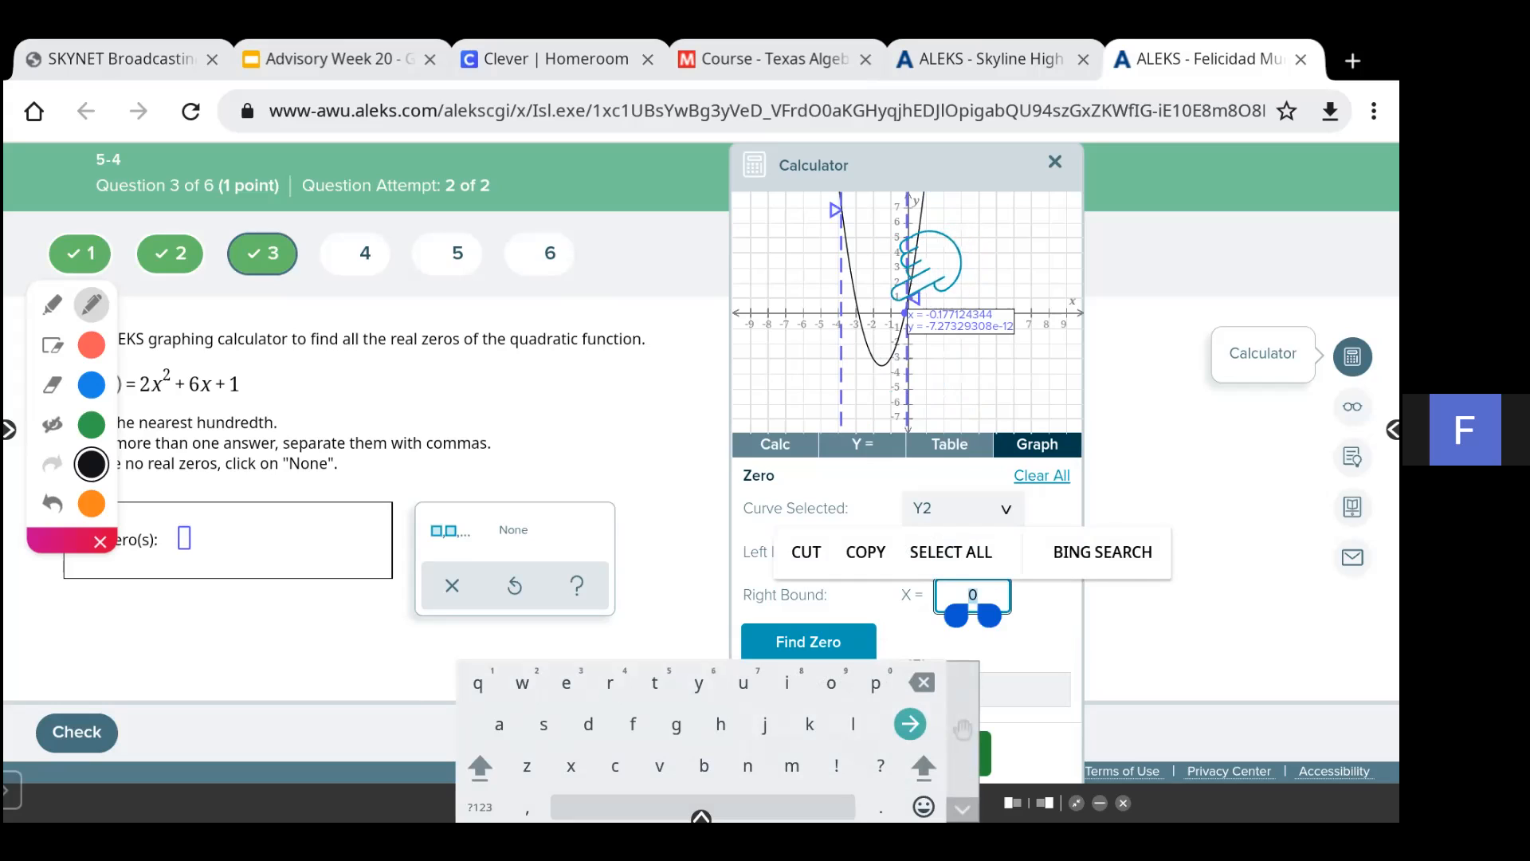
click(480, 806)
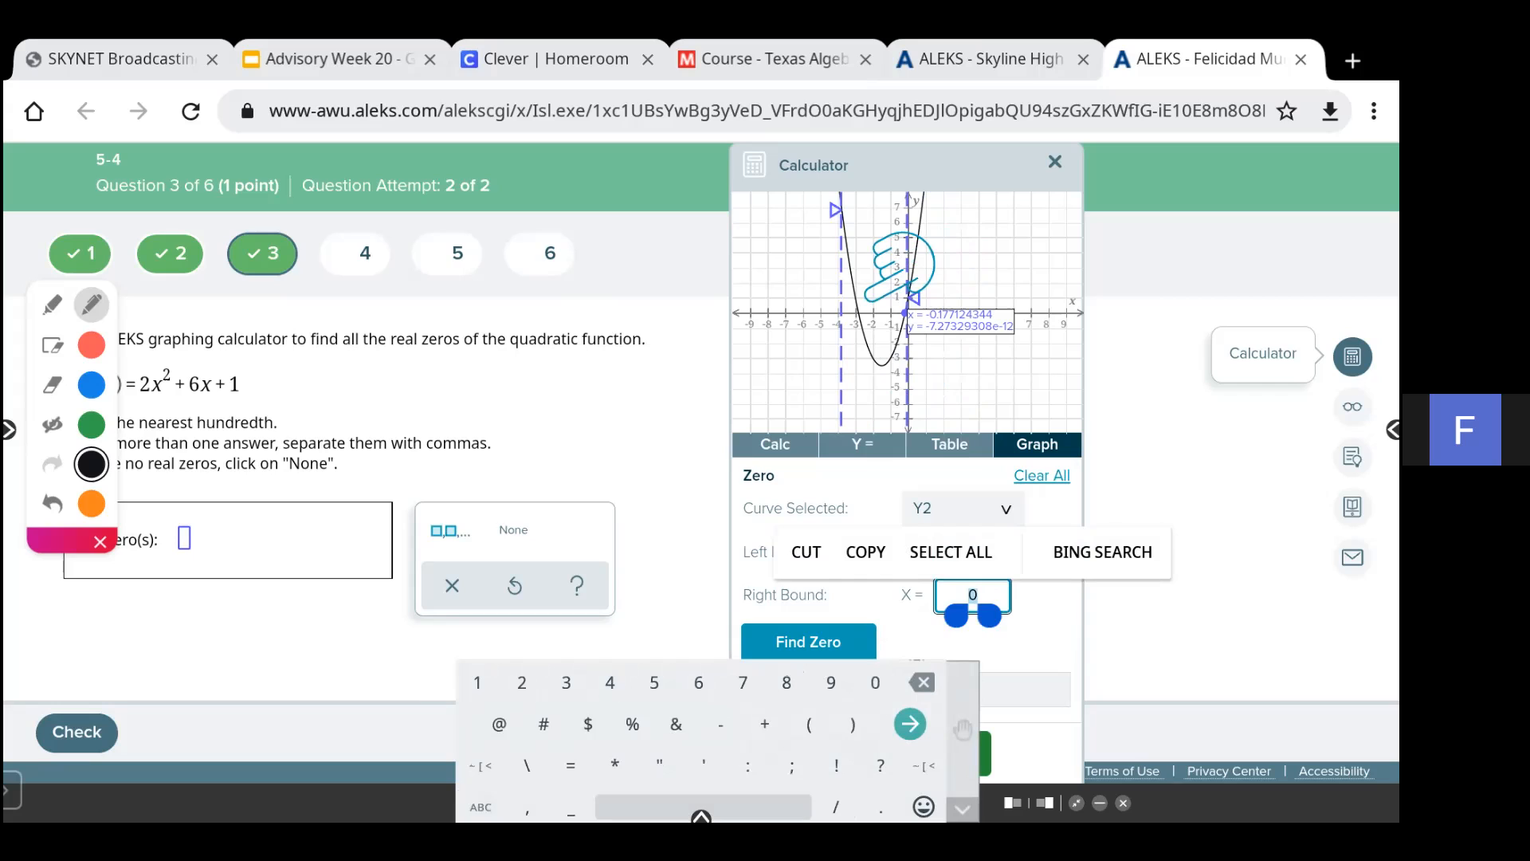
text(-1)
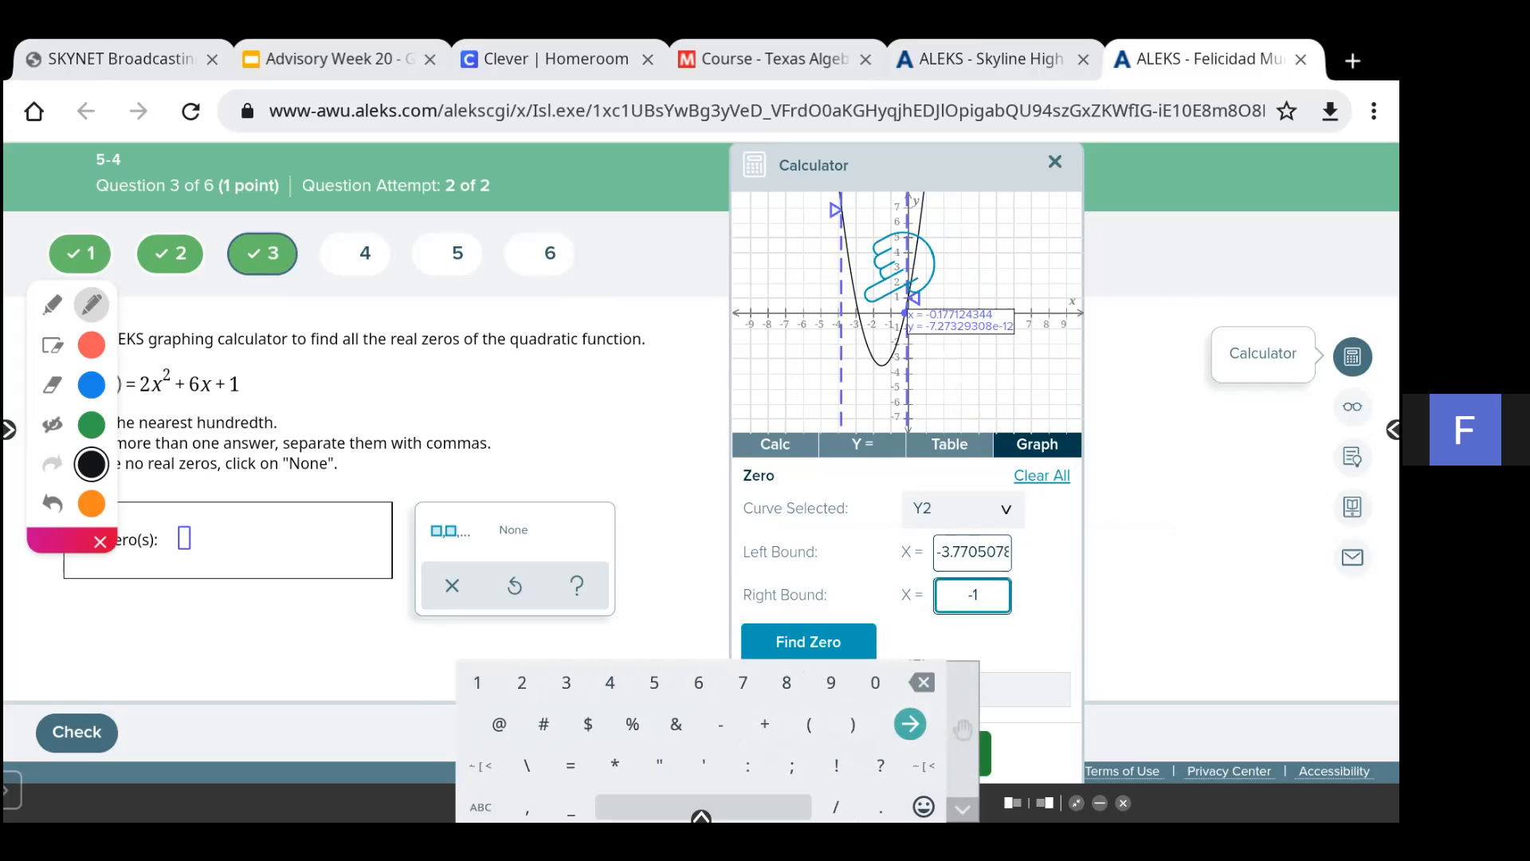
click(808, 641)
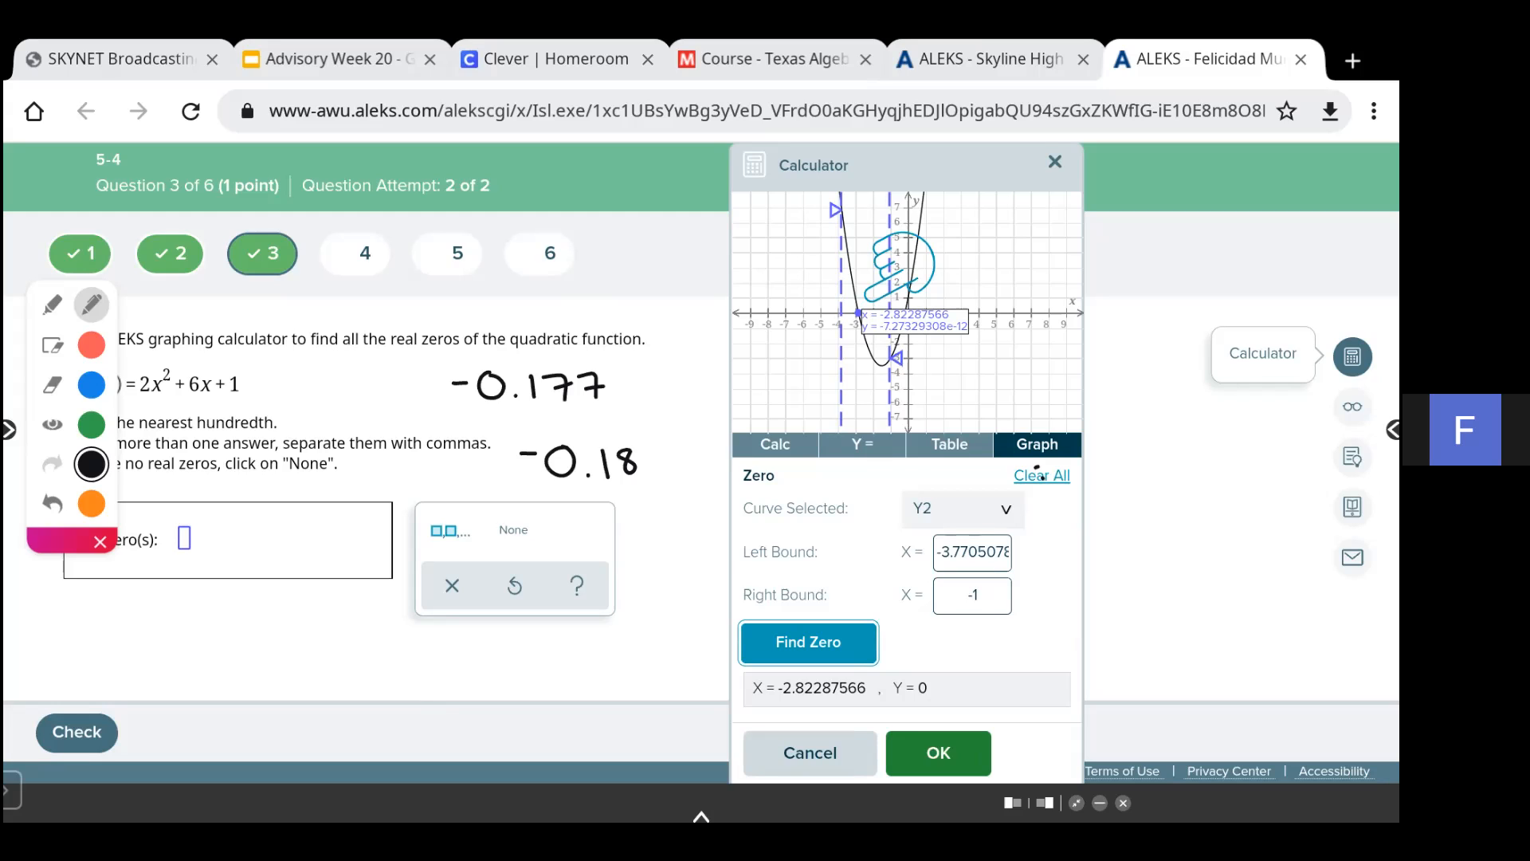
- Annotate the second zero as -2.822 rounded to -2.82 below the answer area
drag(446, 653, 463, 652)
mouse_move(483, 651)
mouse_down()
mouse_move(499, 646)
mouse_move(513, 675)
mouse_move(556, 651)
mouse_up()
click(523, 670)
drag(570, 649, 591, 670)
drag(598, 649, 622, 670)
mouse_move(499, 699)
mouse_down()
mouse_move(551, 696)
mouse_move(555, 720)
mouse_move(582, 717)
mouse_move(589, 692)
mouse_up()
drag(603, 691, 626, 717)
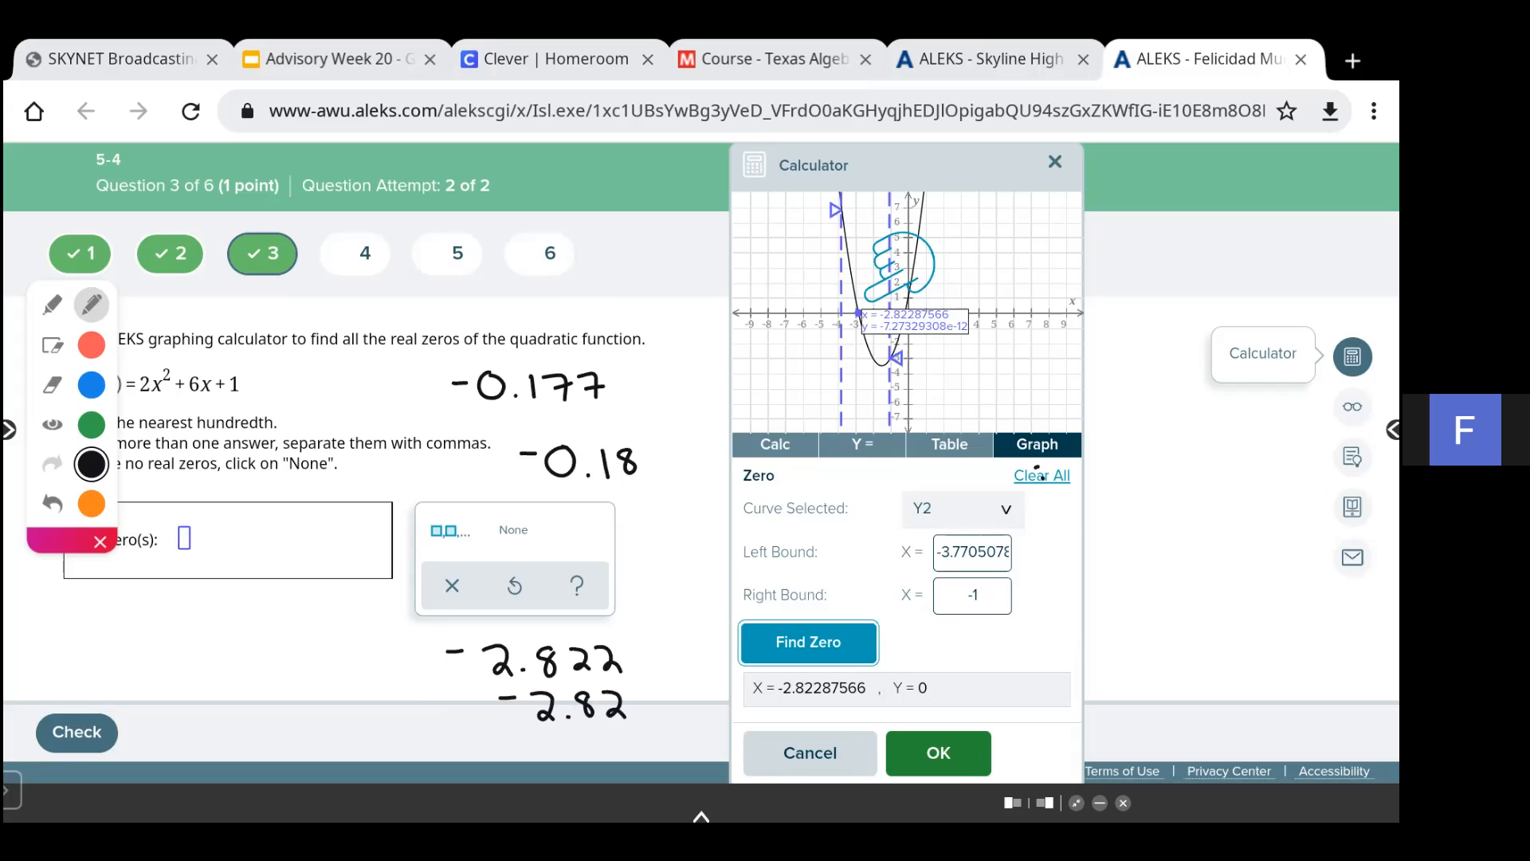
- Enter the real zeros -2.82, -0.18 in the answer box and submit the answer
click(52, 346)
click(184, 538)
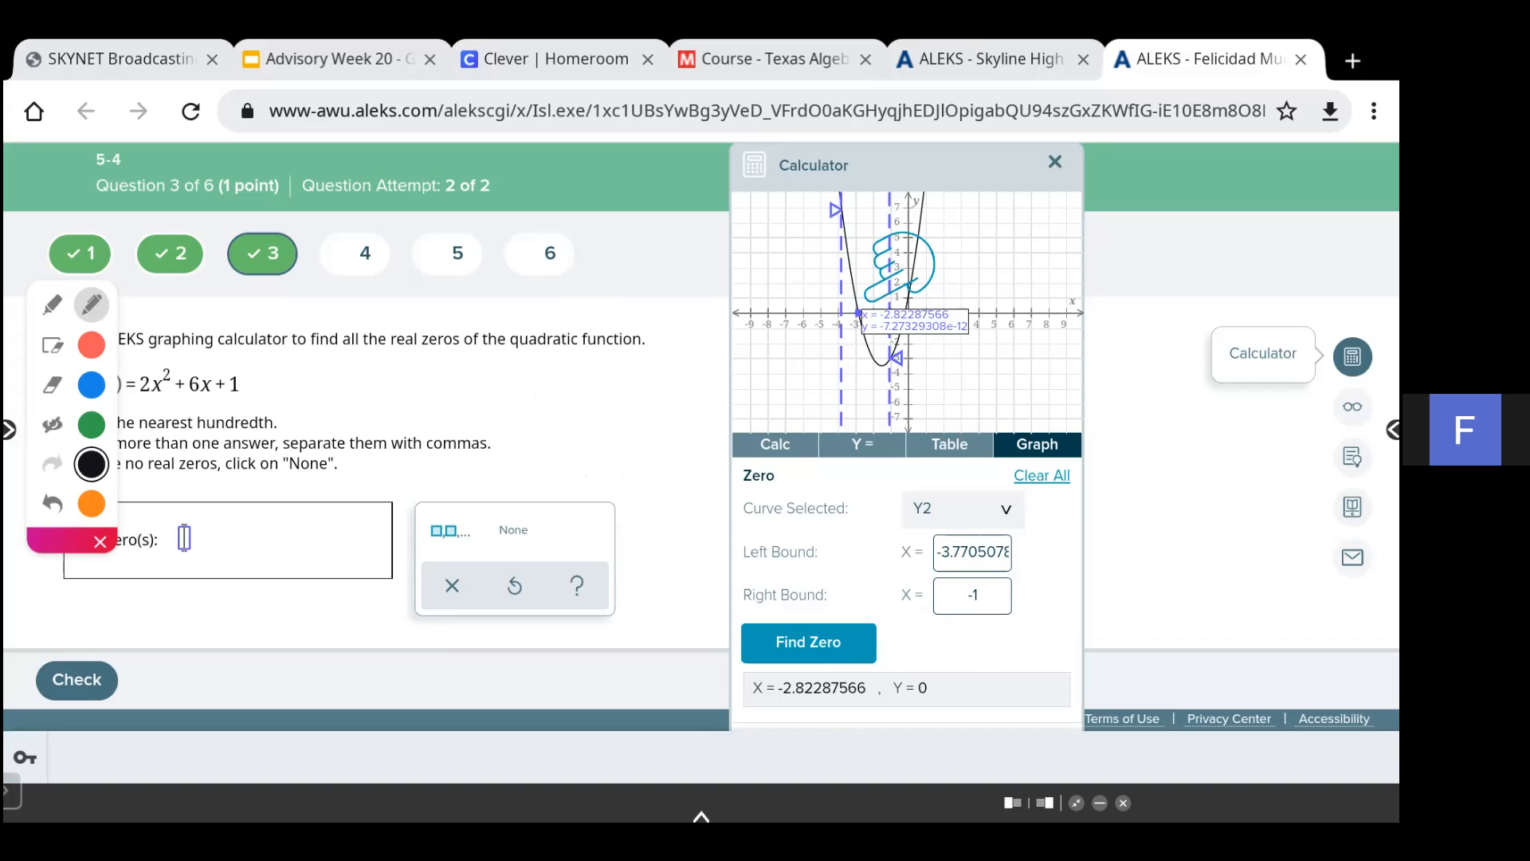
click(53, 425)
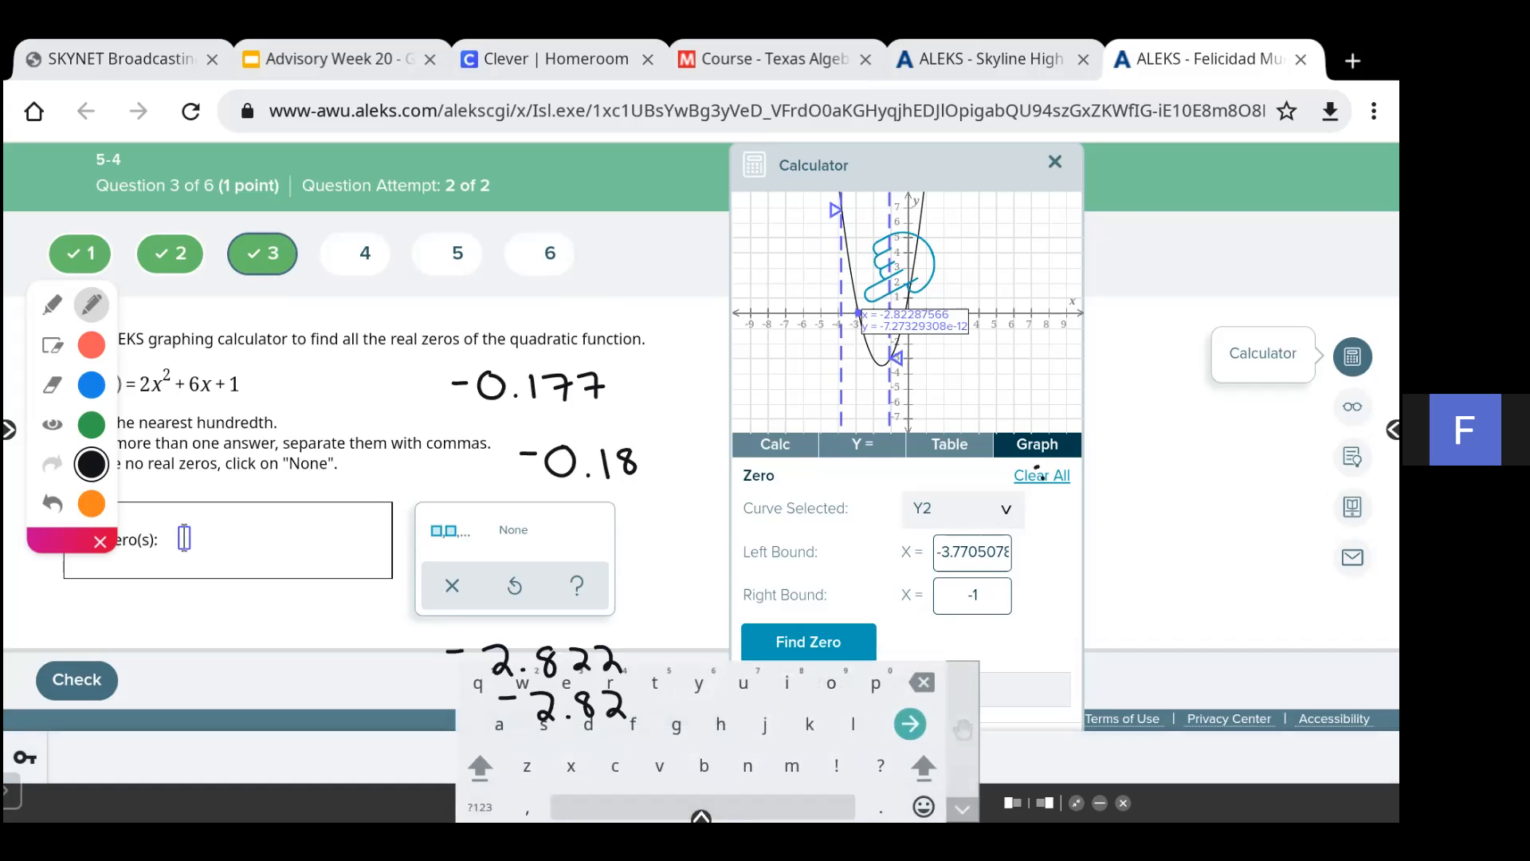
click(52, 425)
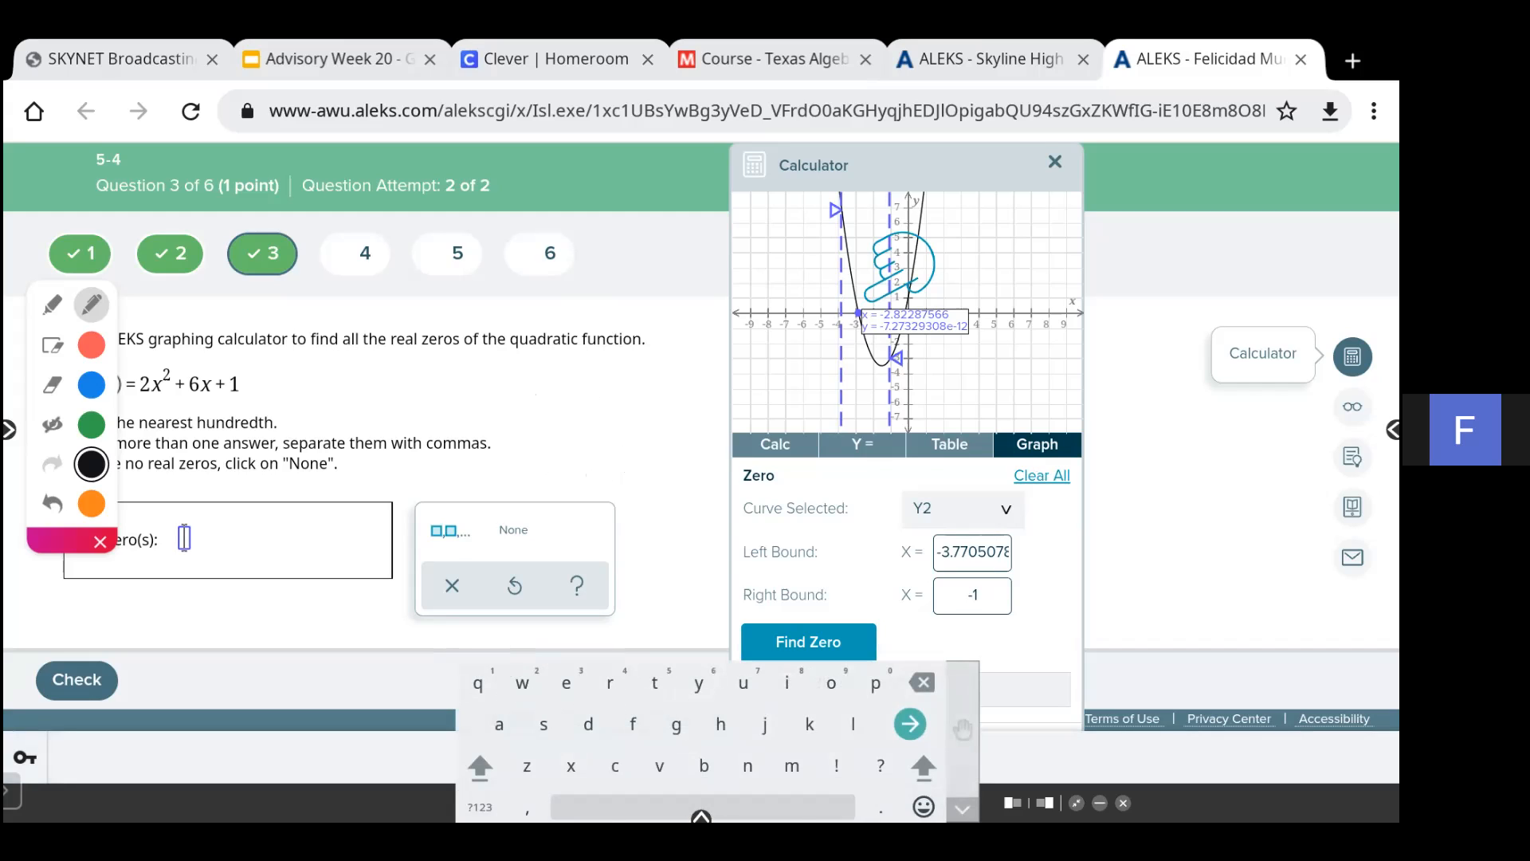
click(480, 807)
text(-2)
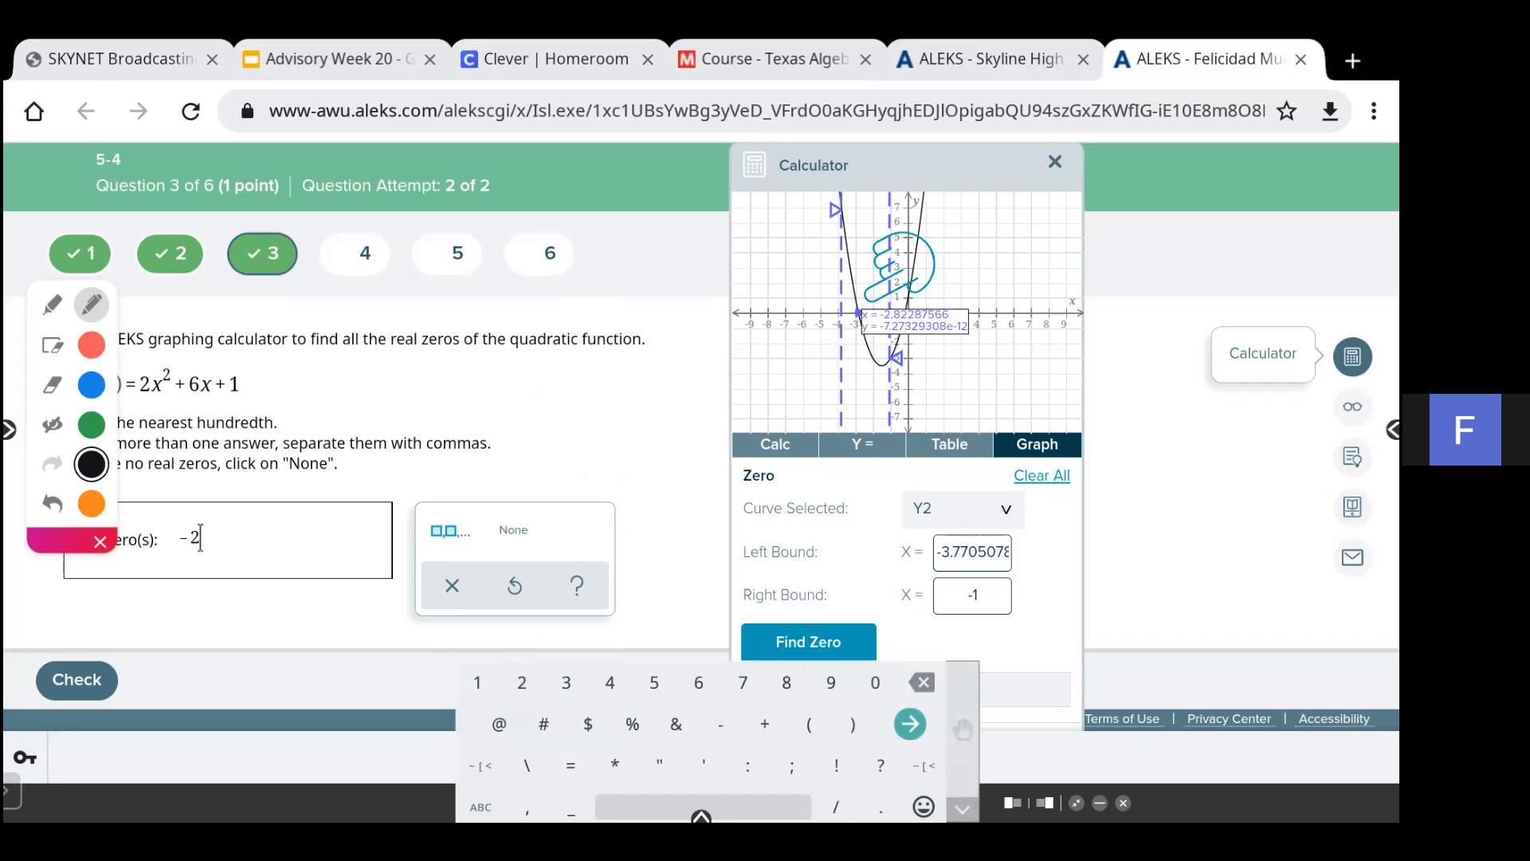
text(.82,)
click(53, 424)
click(52, 424)
click(720, 724)
text(0.18)
key(Return)
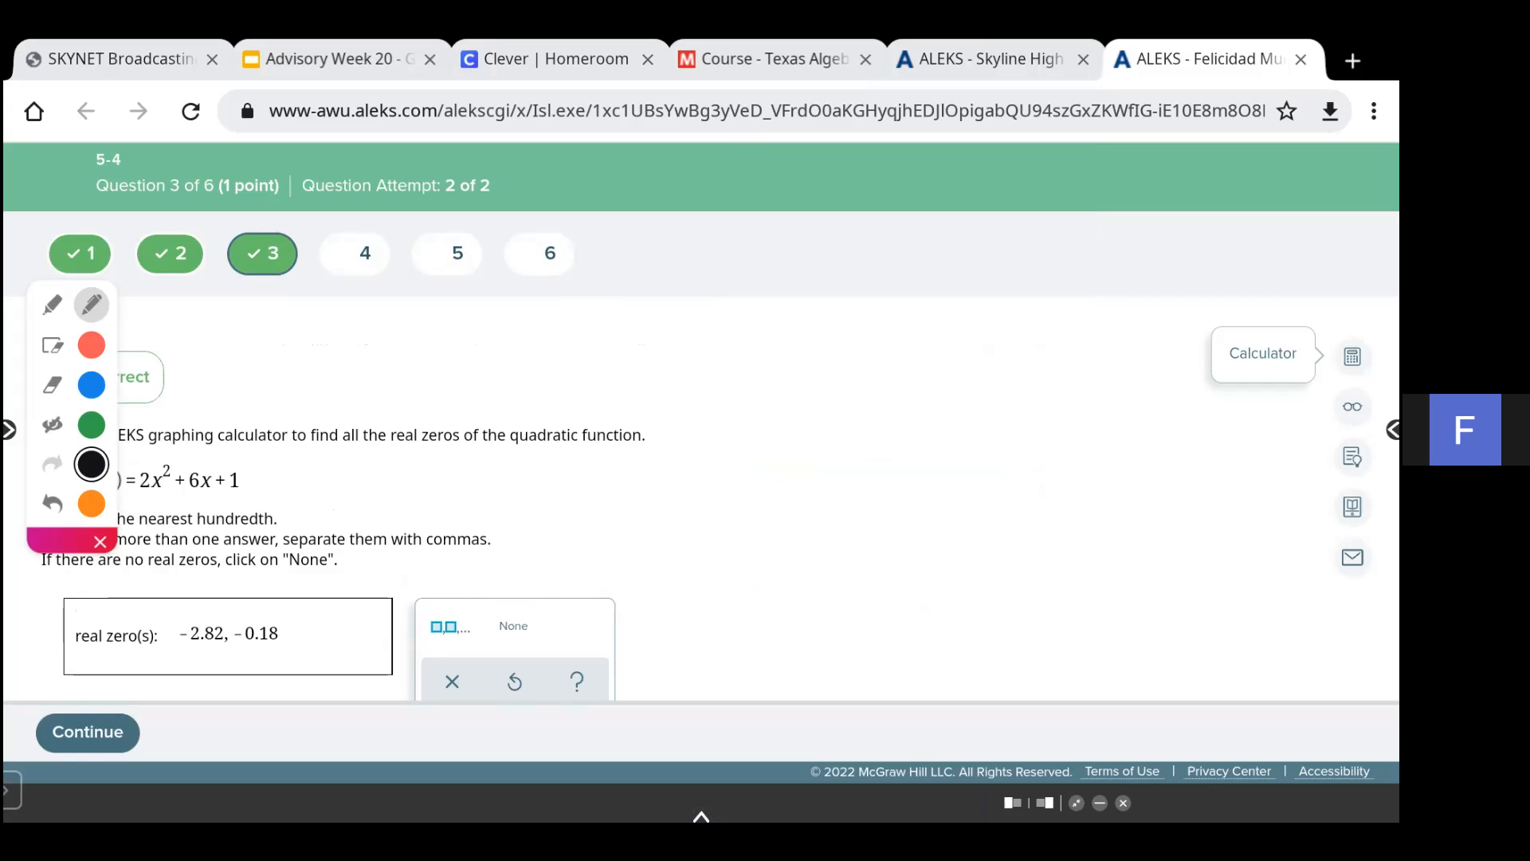
- Continue to question 4 and close the save-password prompt
click(88, 732)
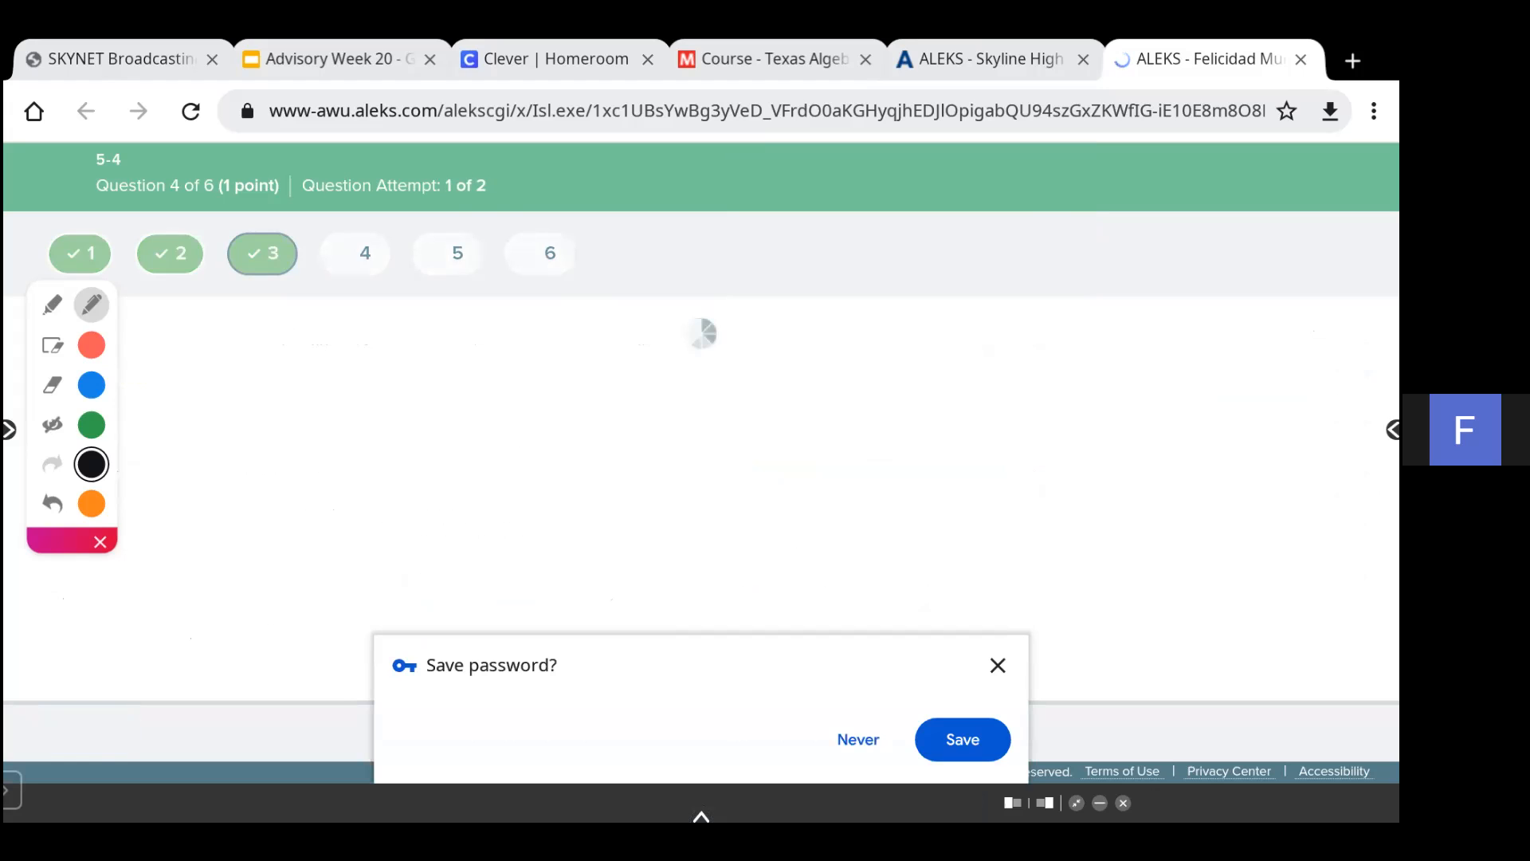
click(998, 666)
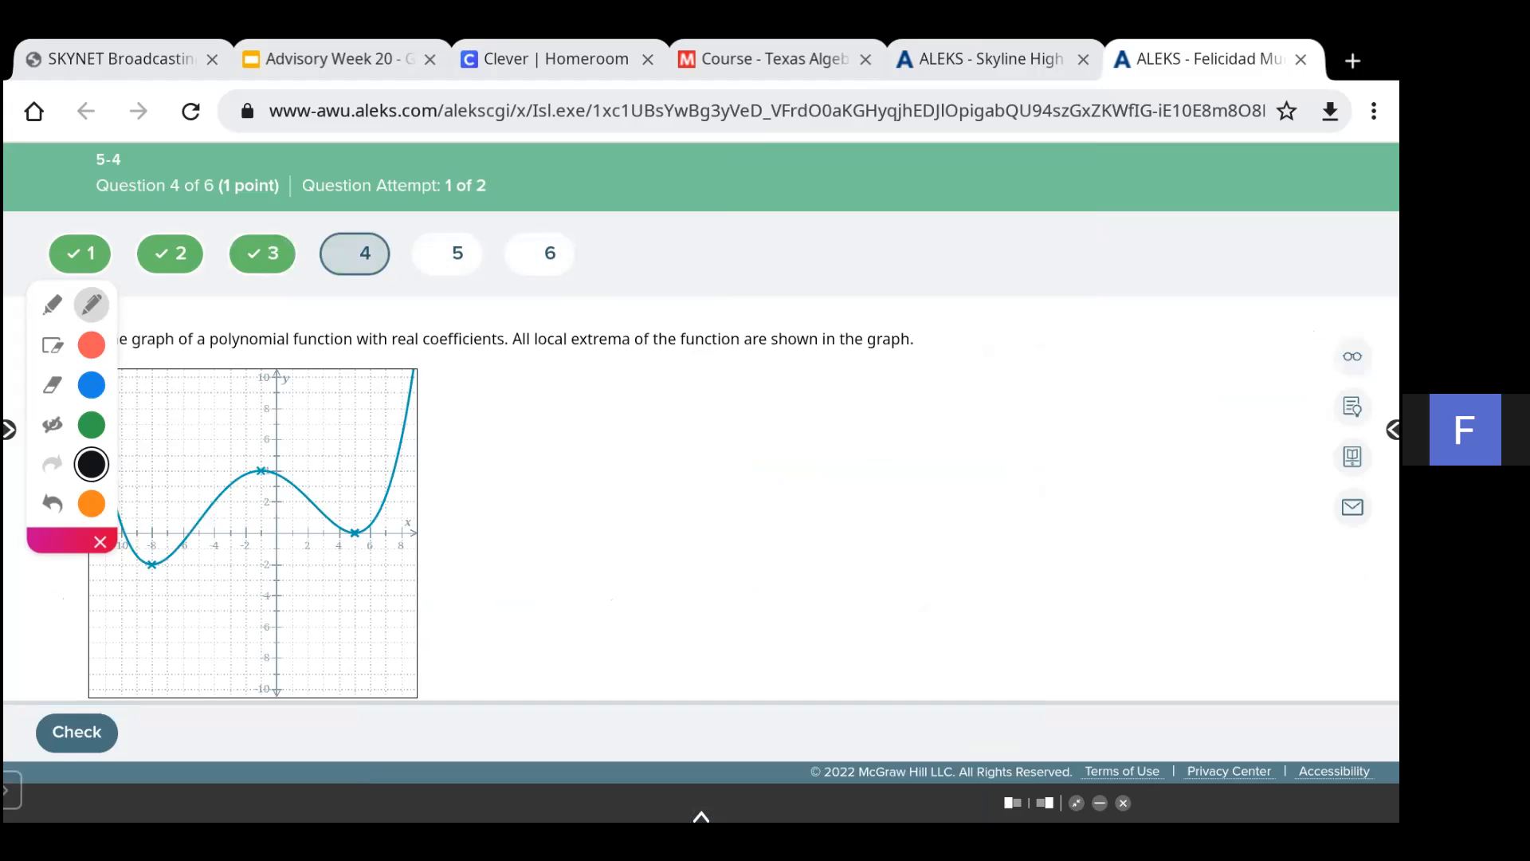
- Move the annotation toolbar aside and check (-8, -1) as an interval where the function increases
drag(63, 541, 207, 563)
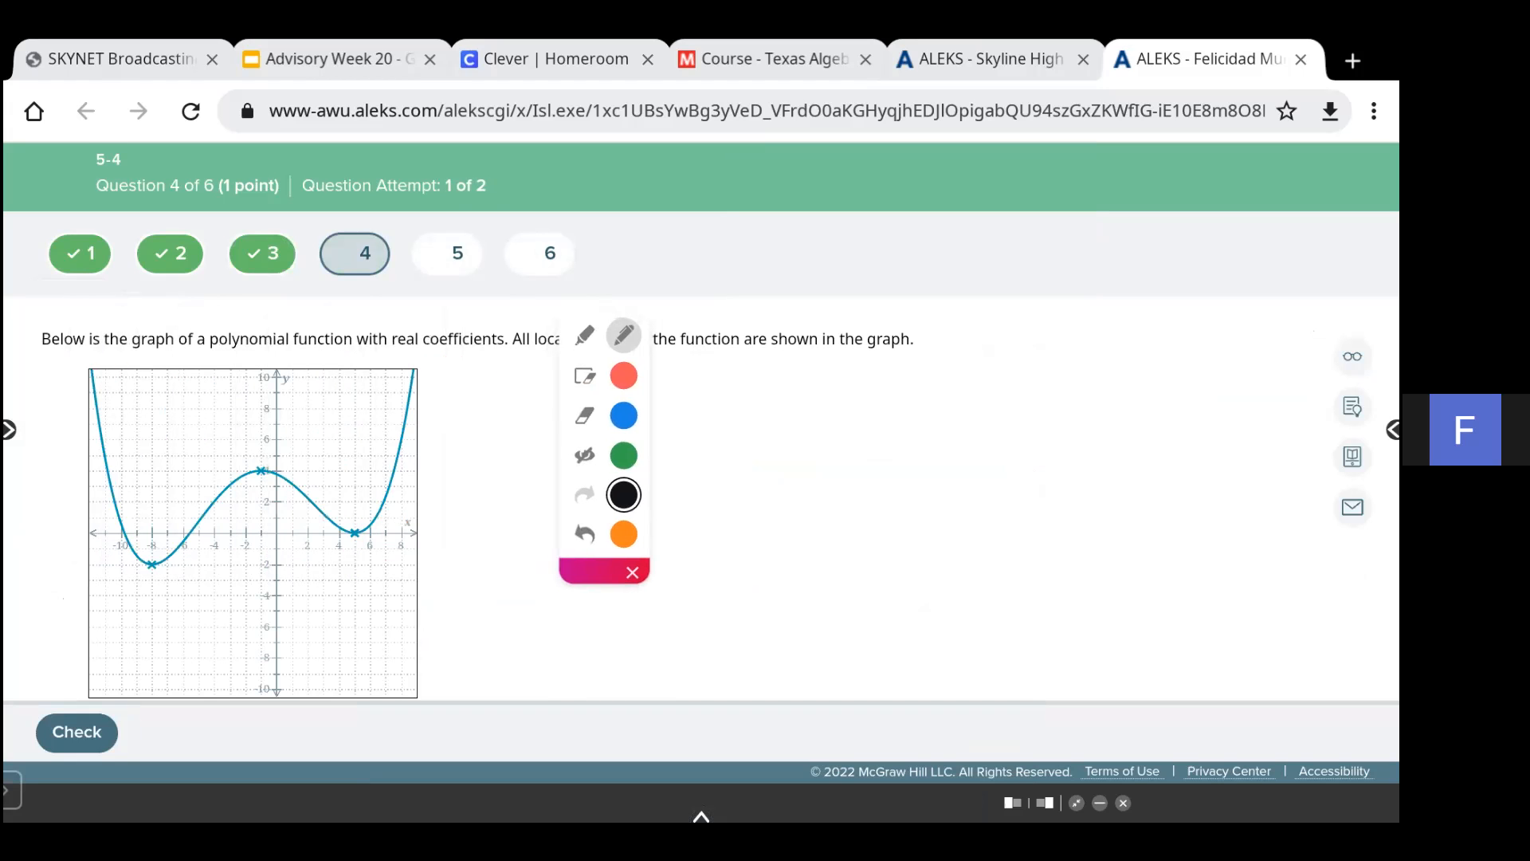
scroll(702, 478, down, 3)
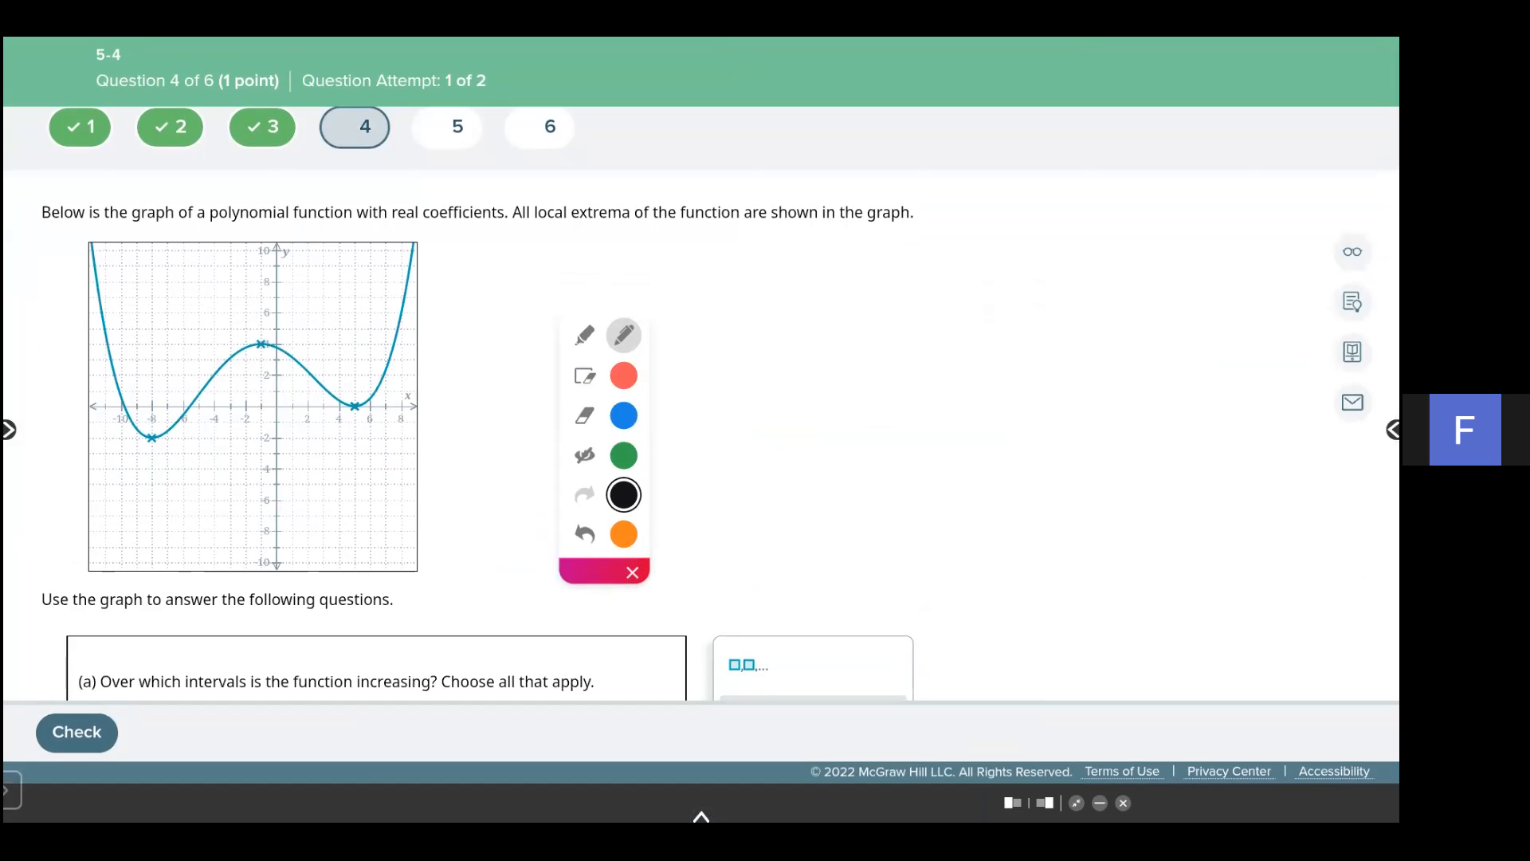
scroll(701, 398, down, 3)
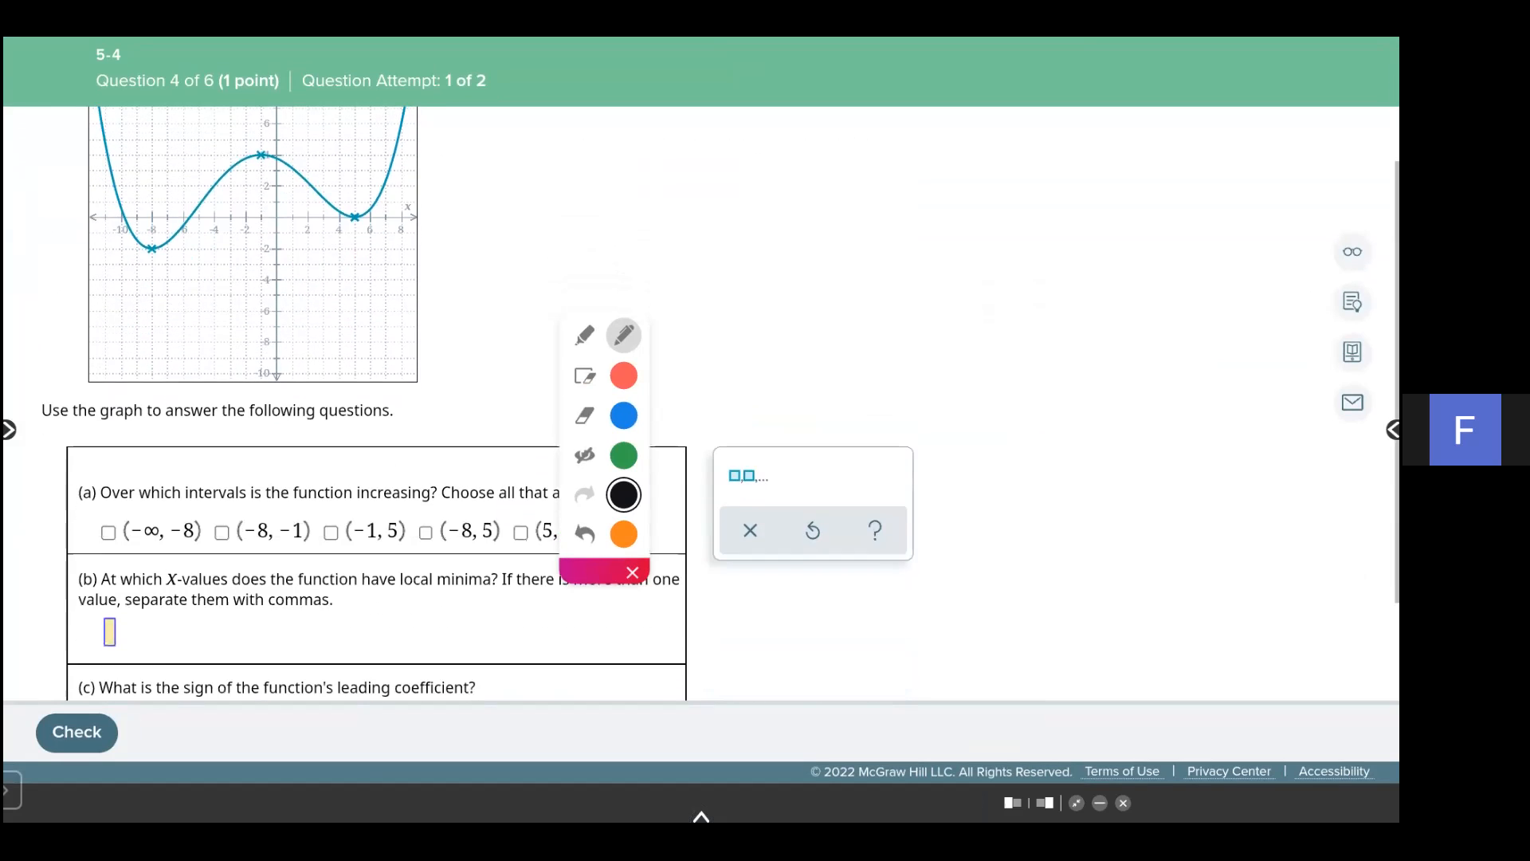
scroll(702, 399, up, 3)
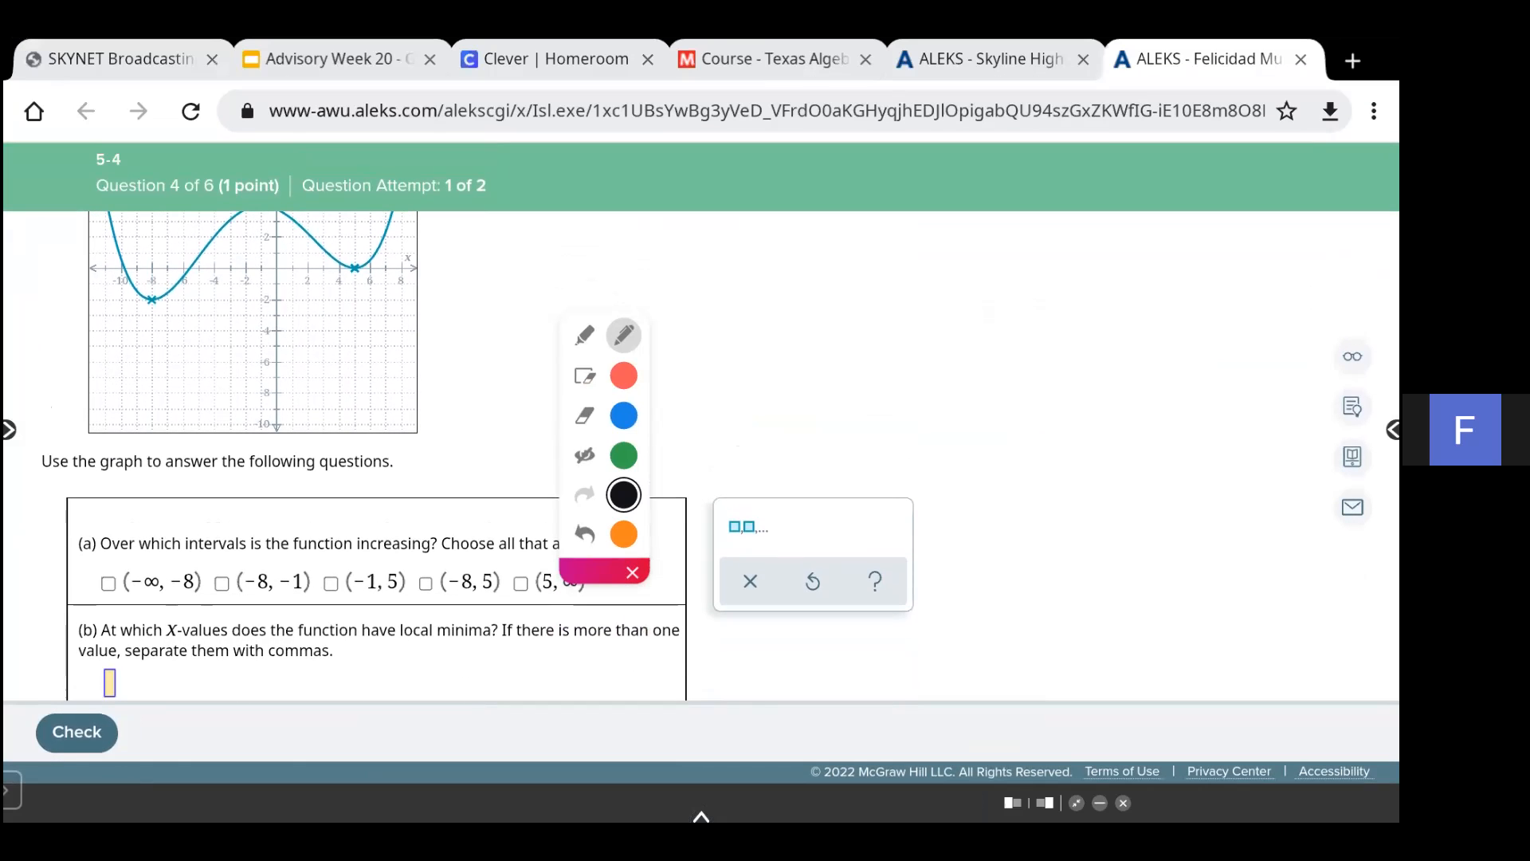
scroll(702, 399, up, 3)
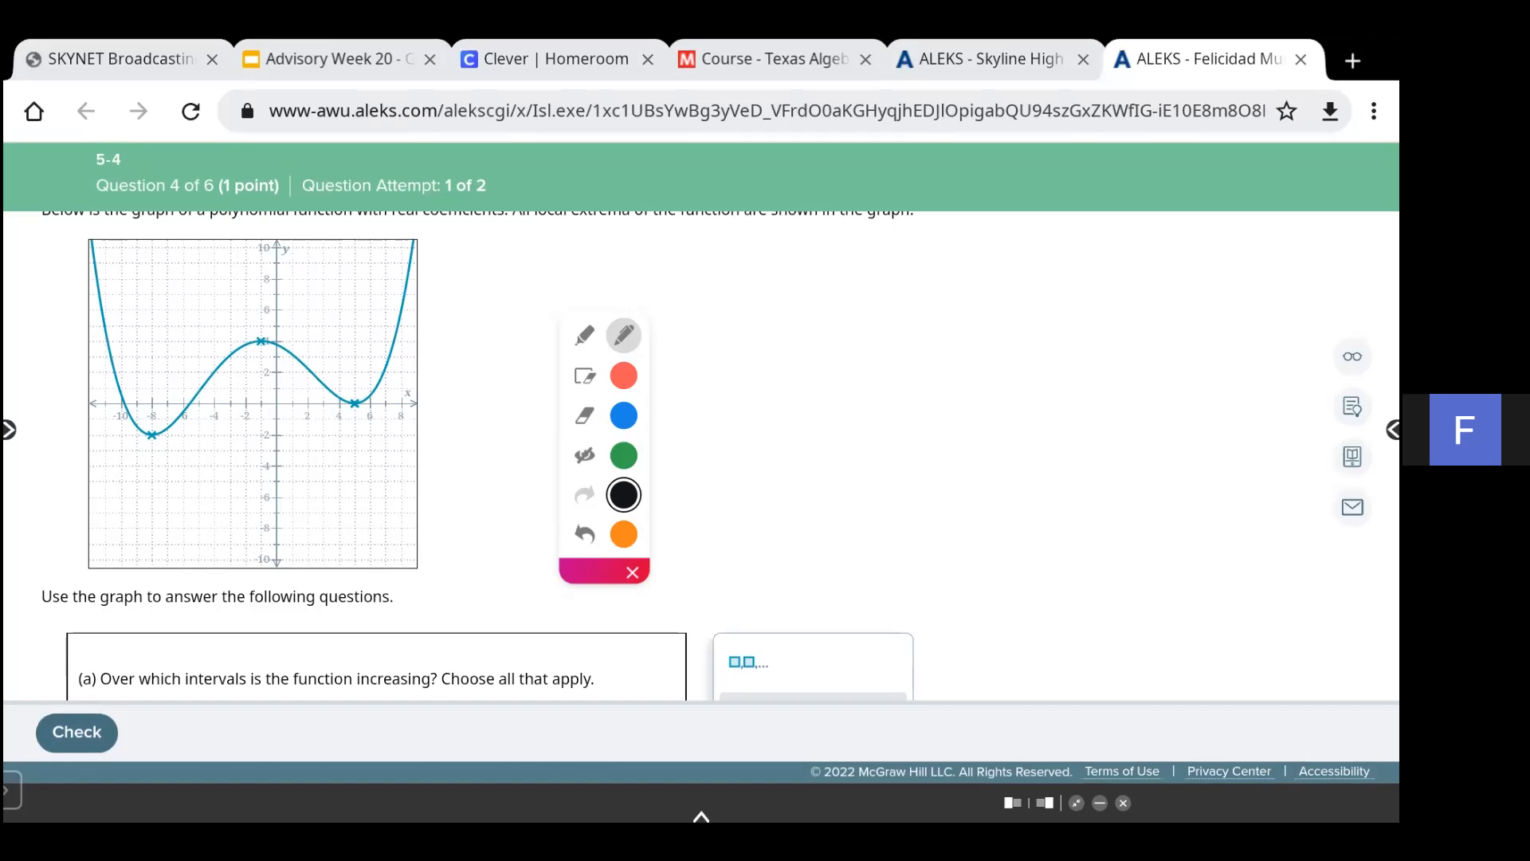
scroll(701, 430, down, 4)
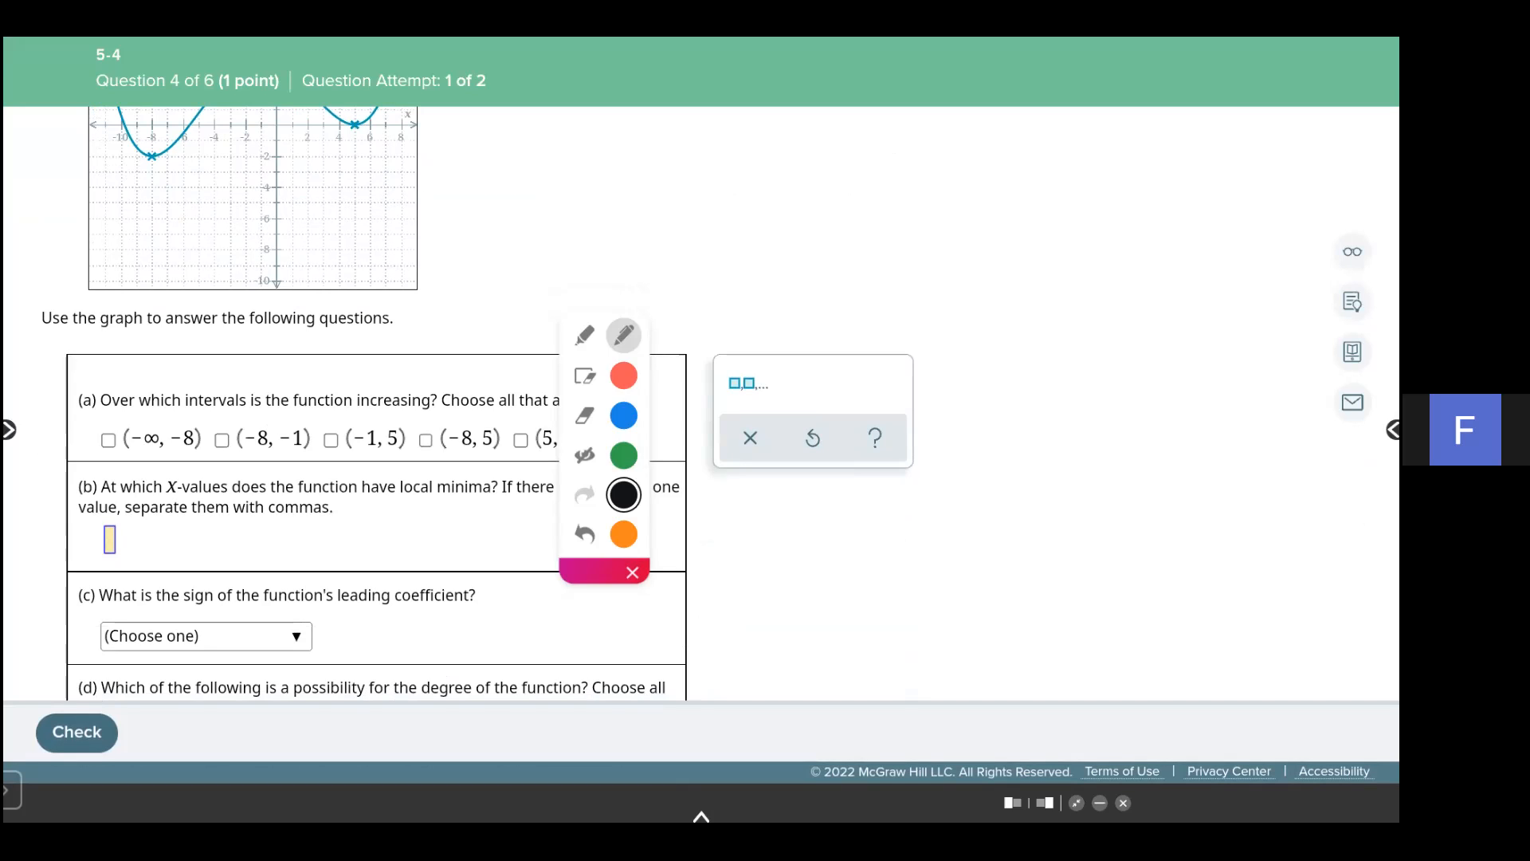
click(222, 440)
- Also check (5, ∞) as an increasing interval
scroll(701, 431, up, 2)
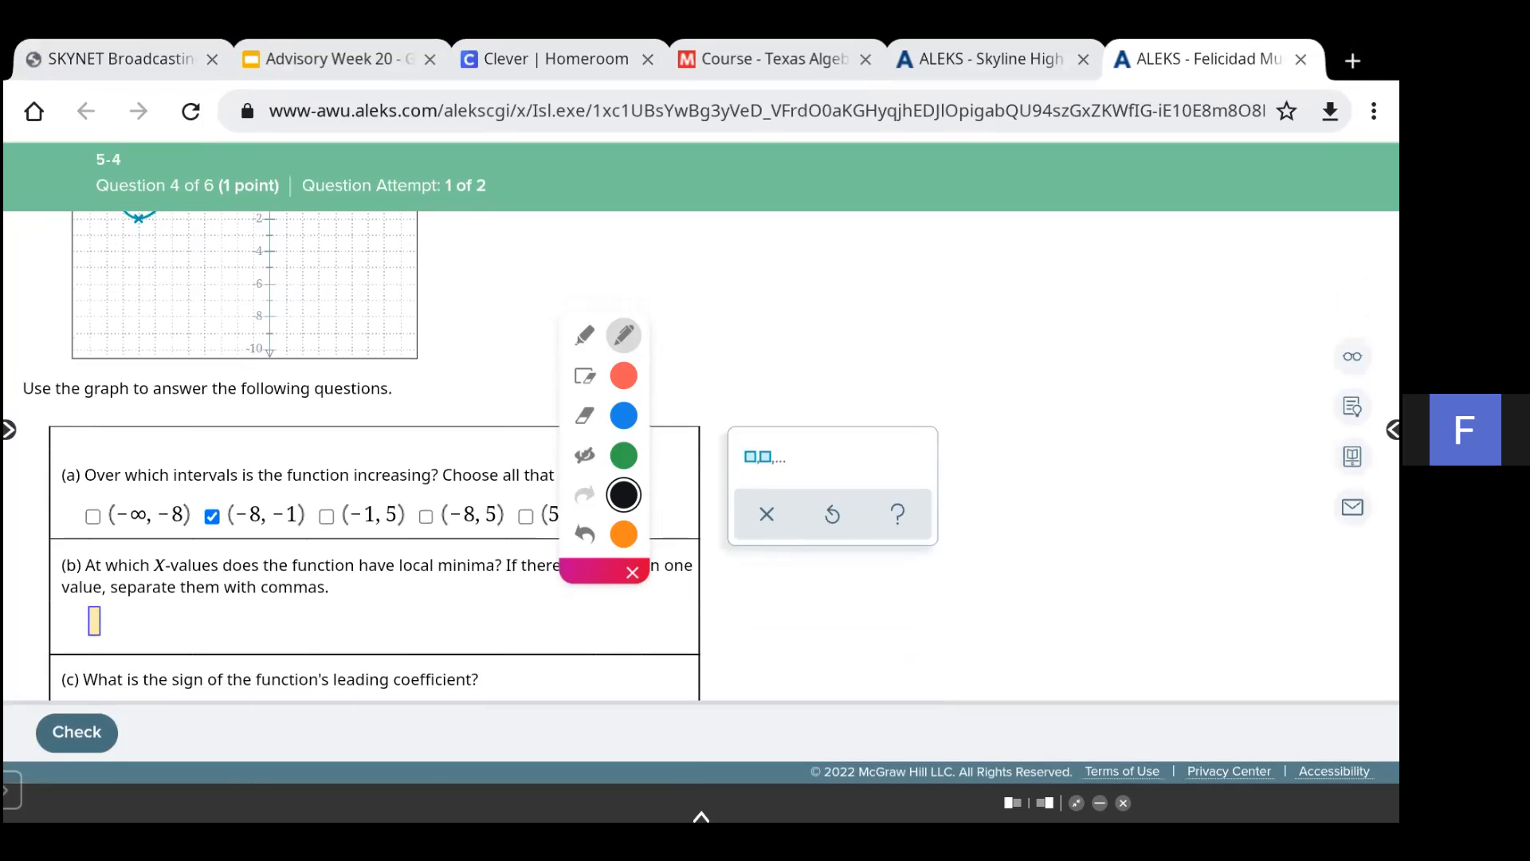
scroll(351, 454, up, 3)
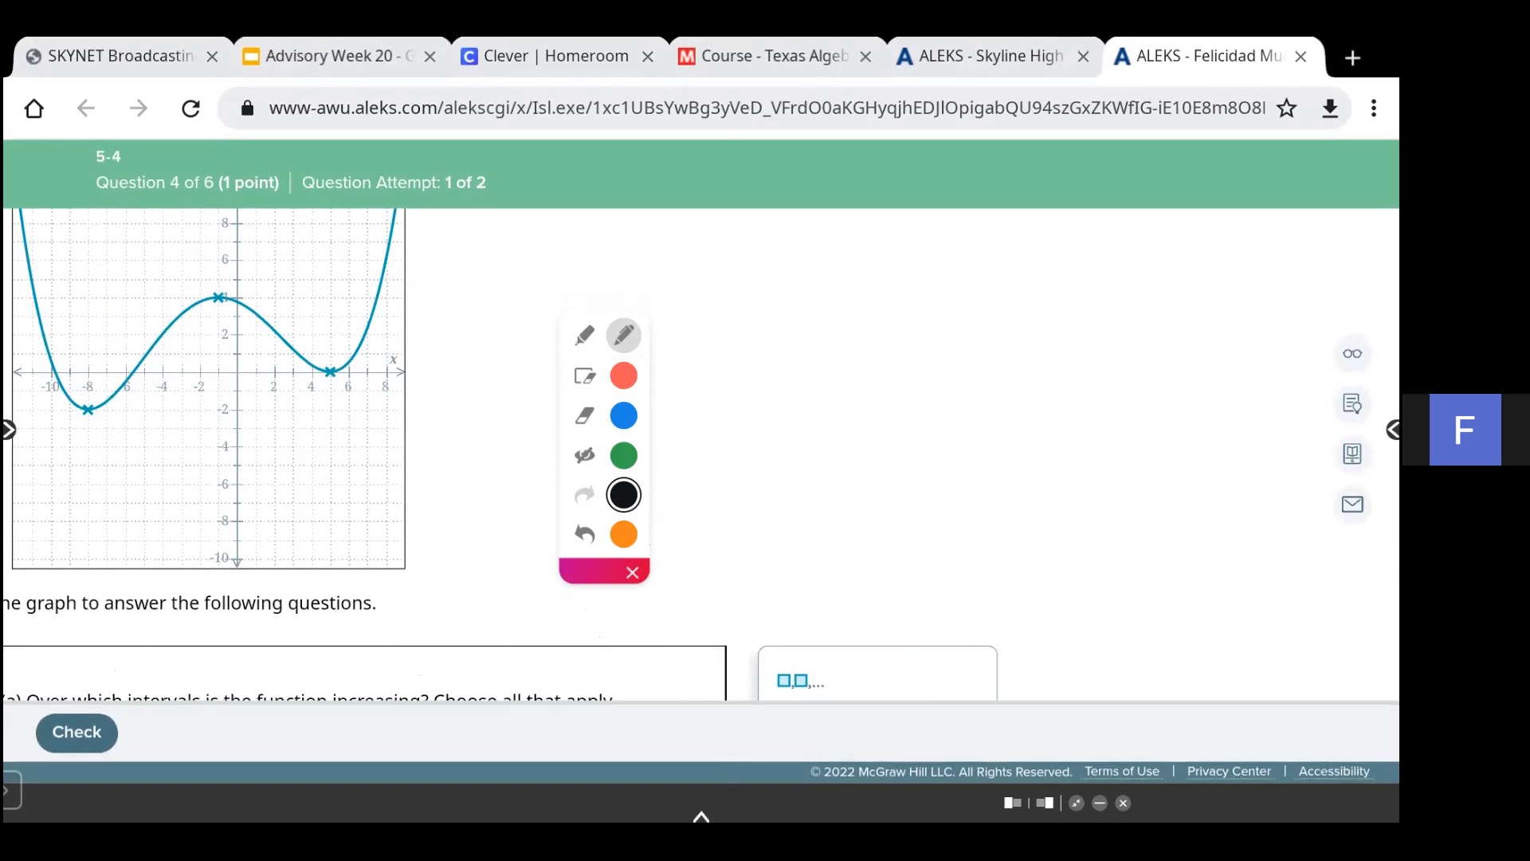
scroll(702, 431, down, 3)
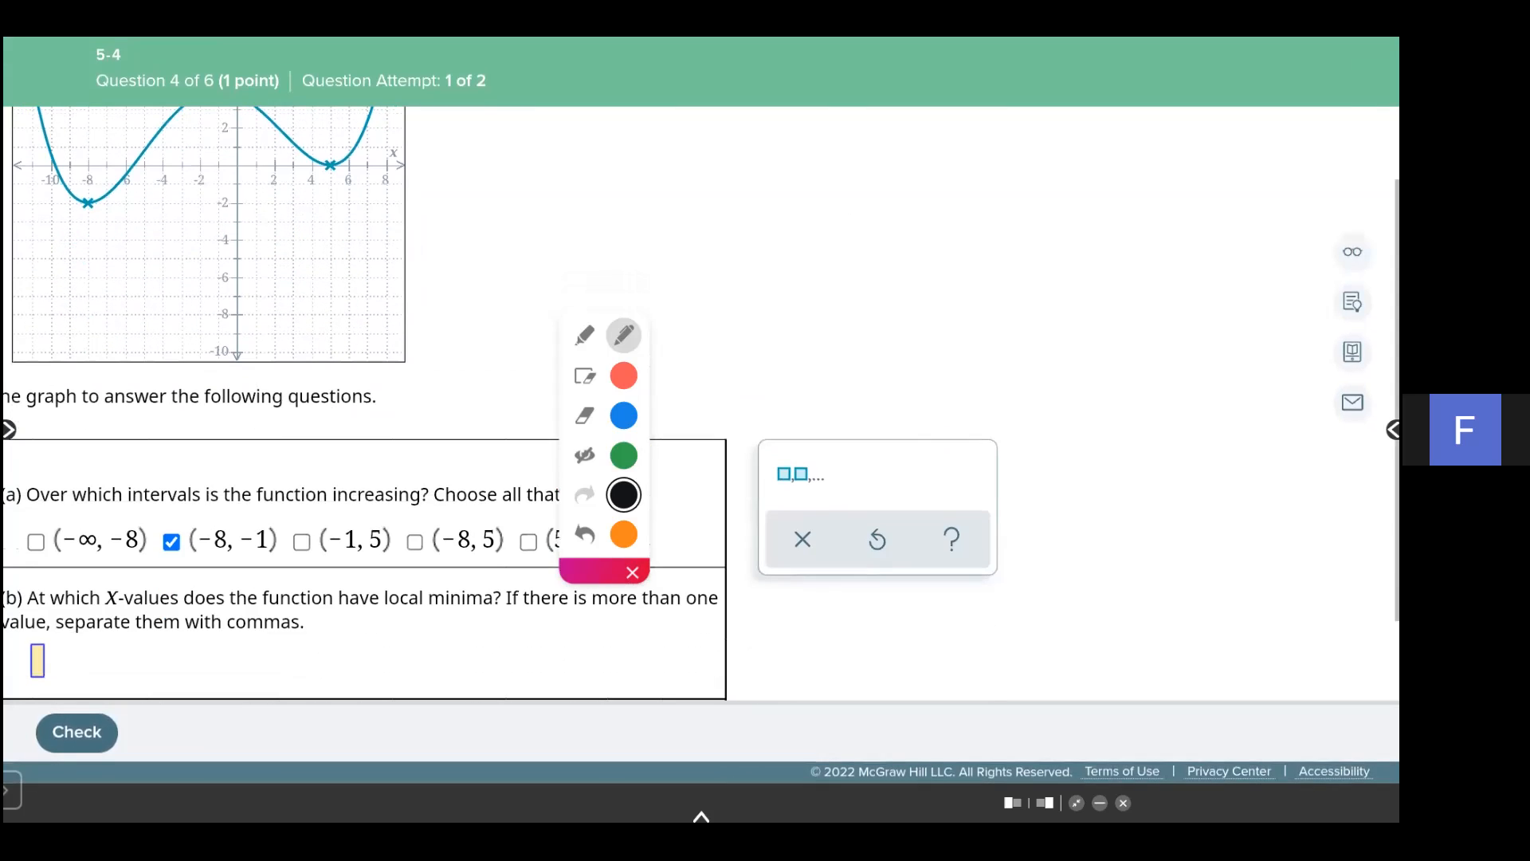
drag(592, 572, 528, 451)
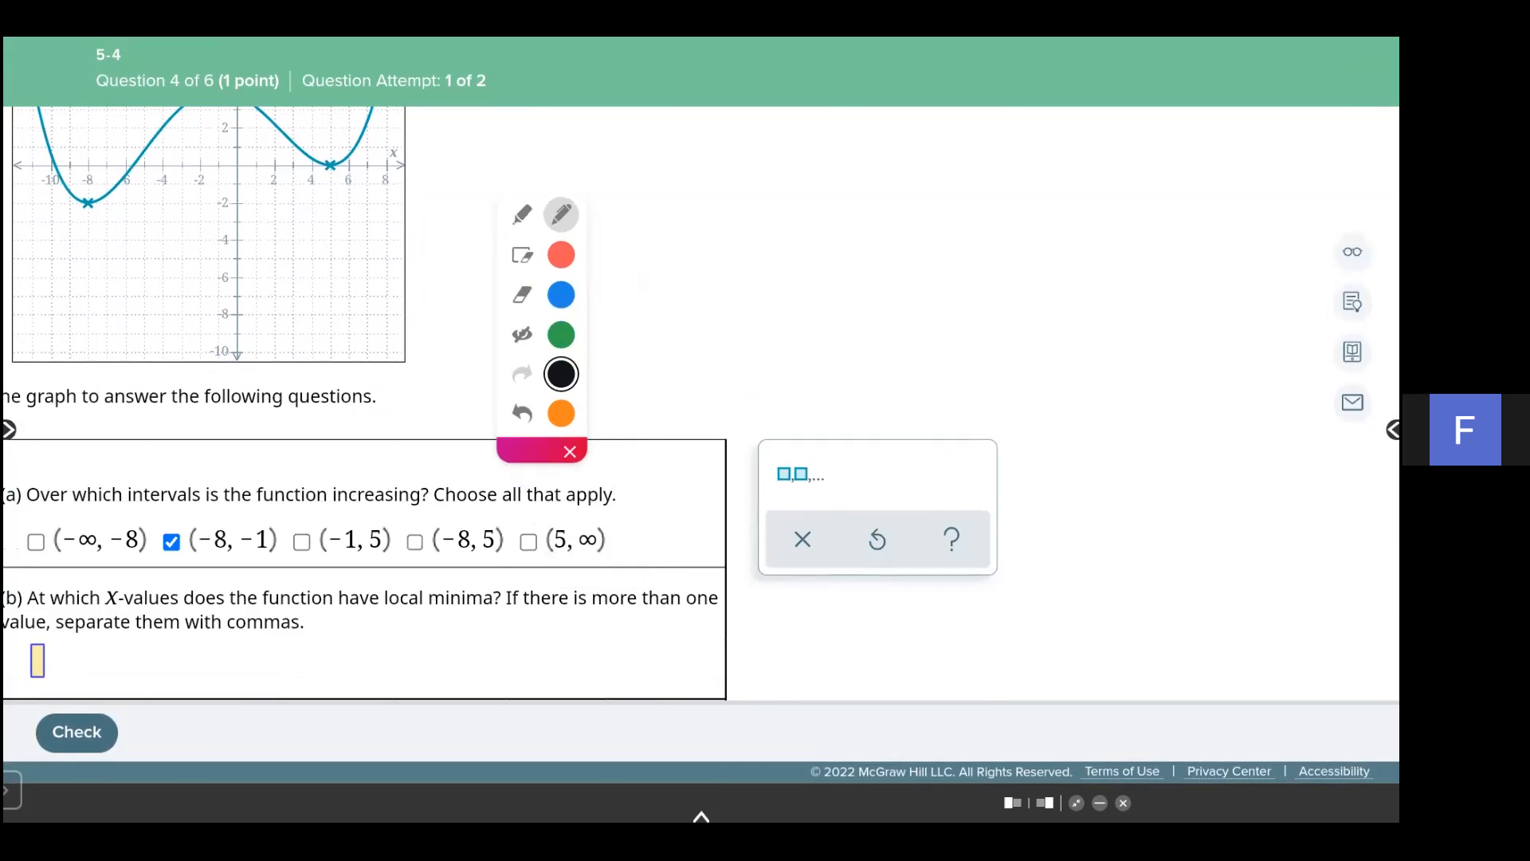
click(528, 542)
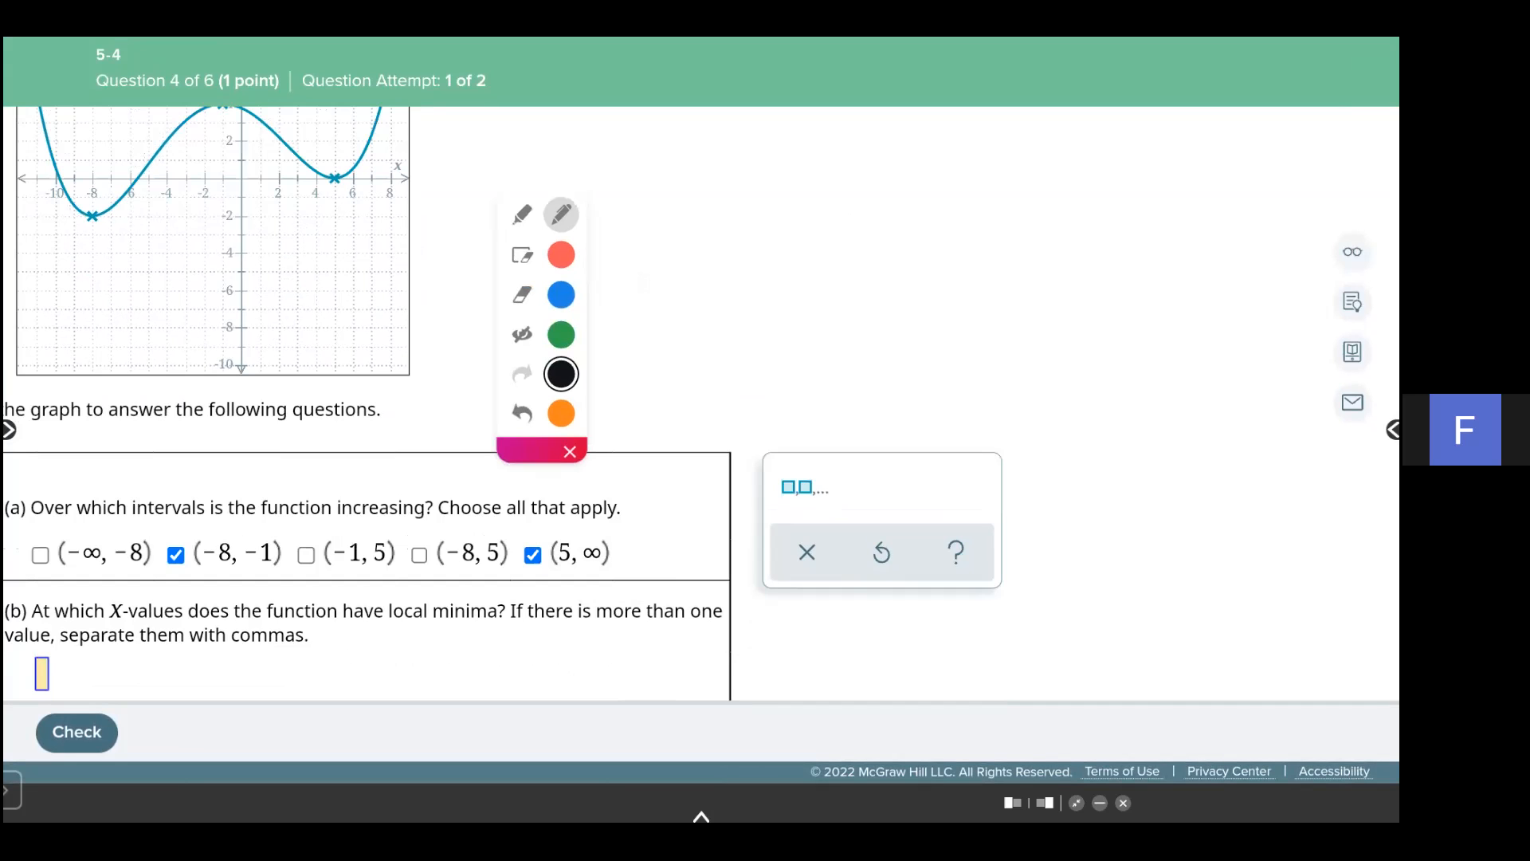
- Mark the two local minima near x = -8 and x = 5 on the graph
scroll(701, 430, down, 2)
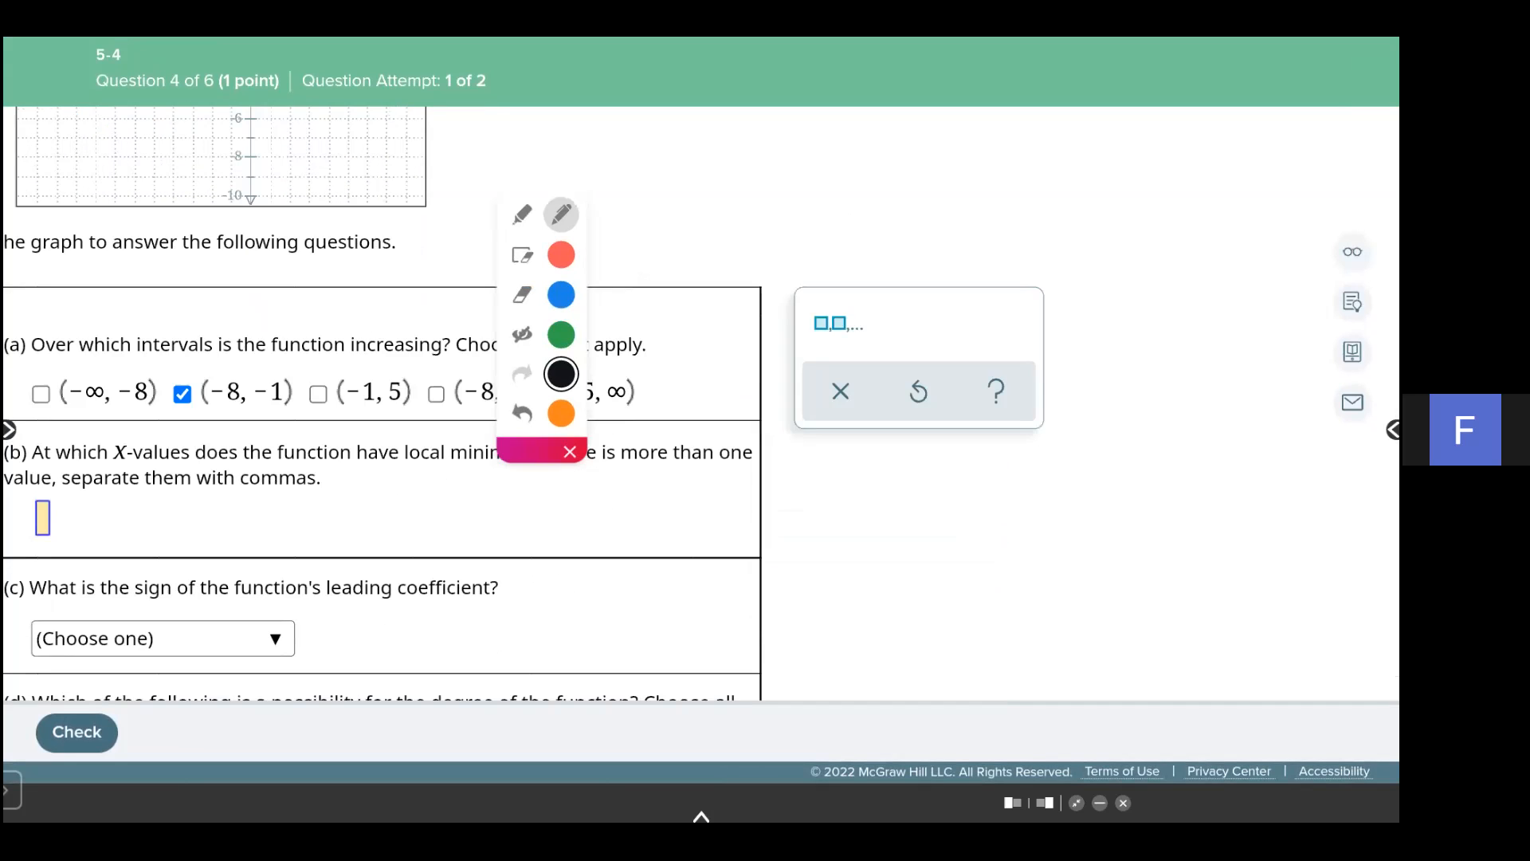
scroll(379, 510, down, 1)
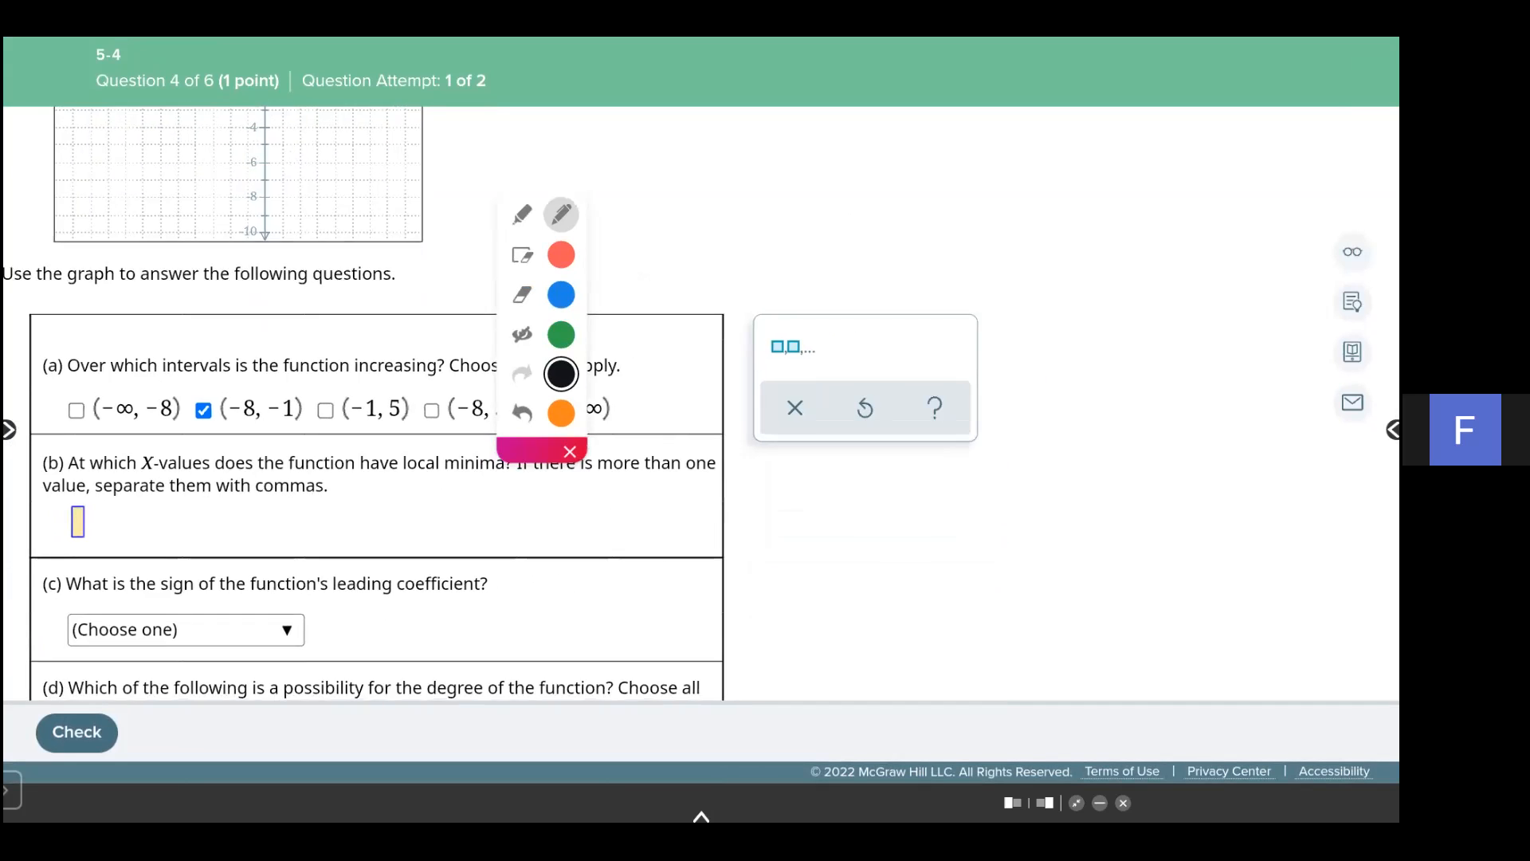
scroll(383, 430, down, 1)
scroll(701, 431, up, 2)
scroll(379, 438, up, 1)
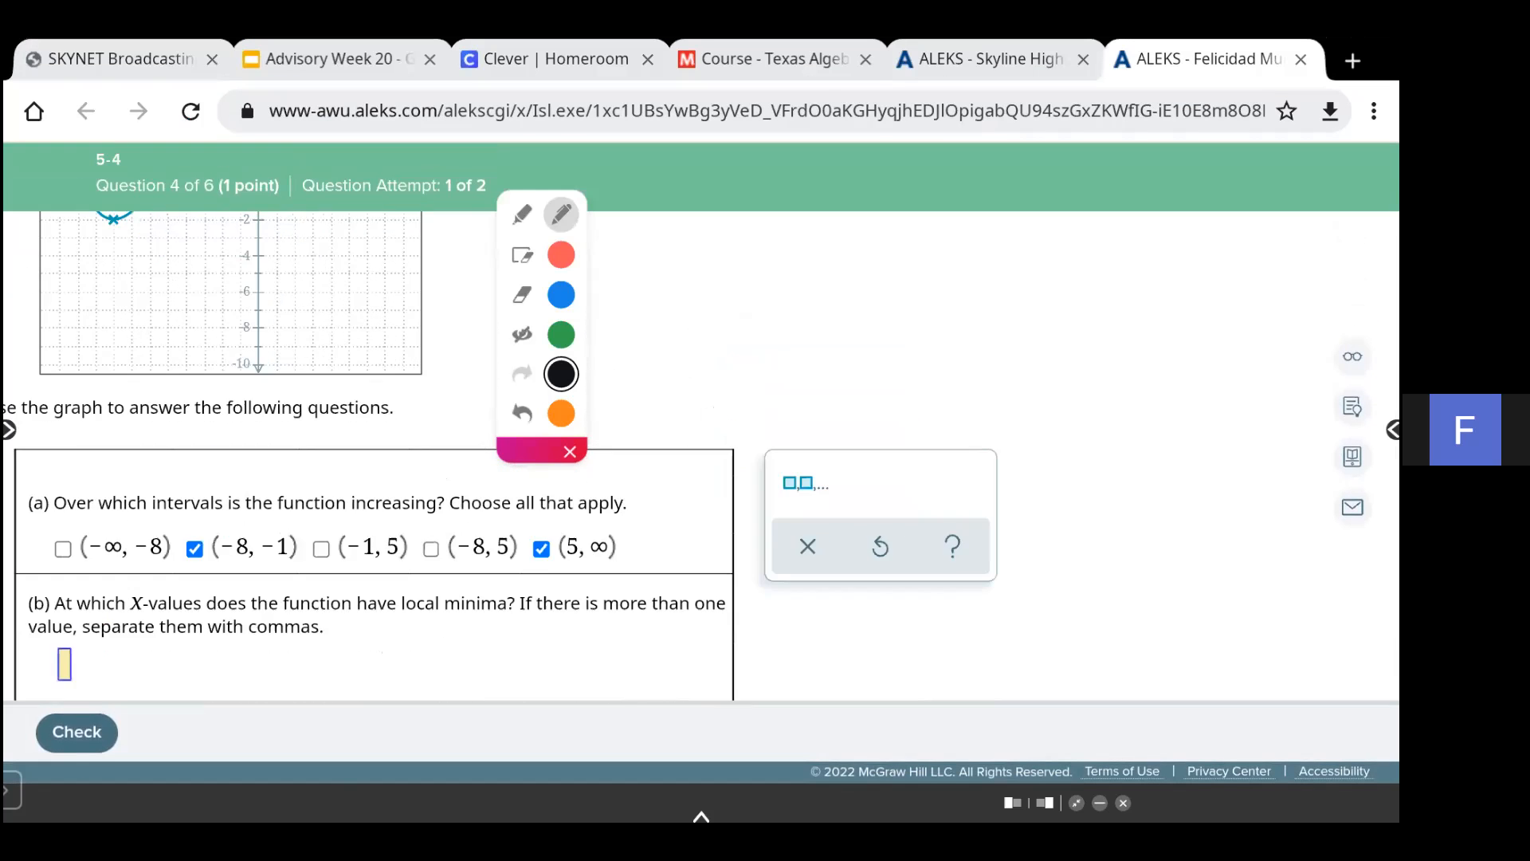
scroll(701, 454, up, 2)
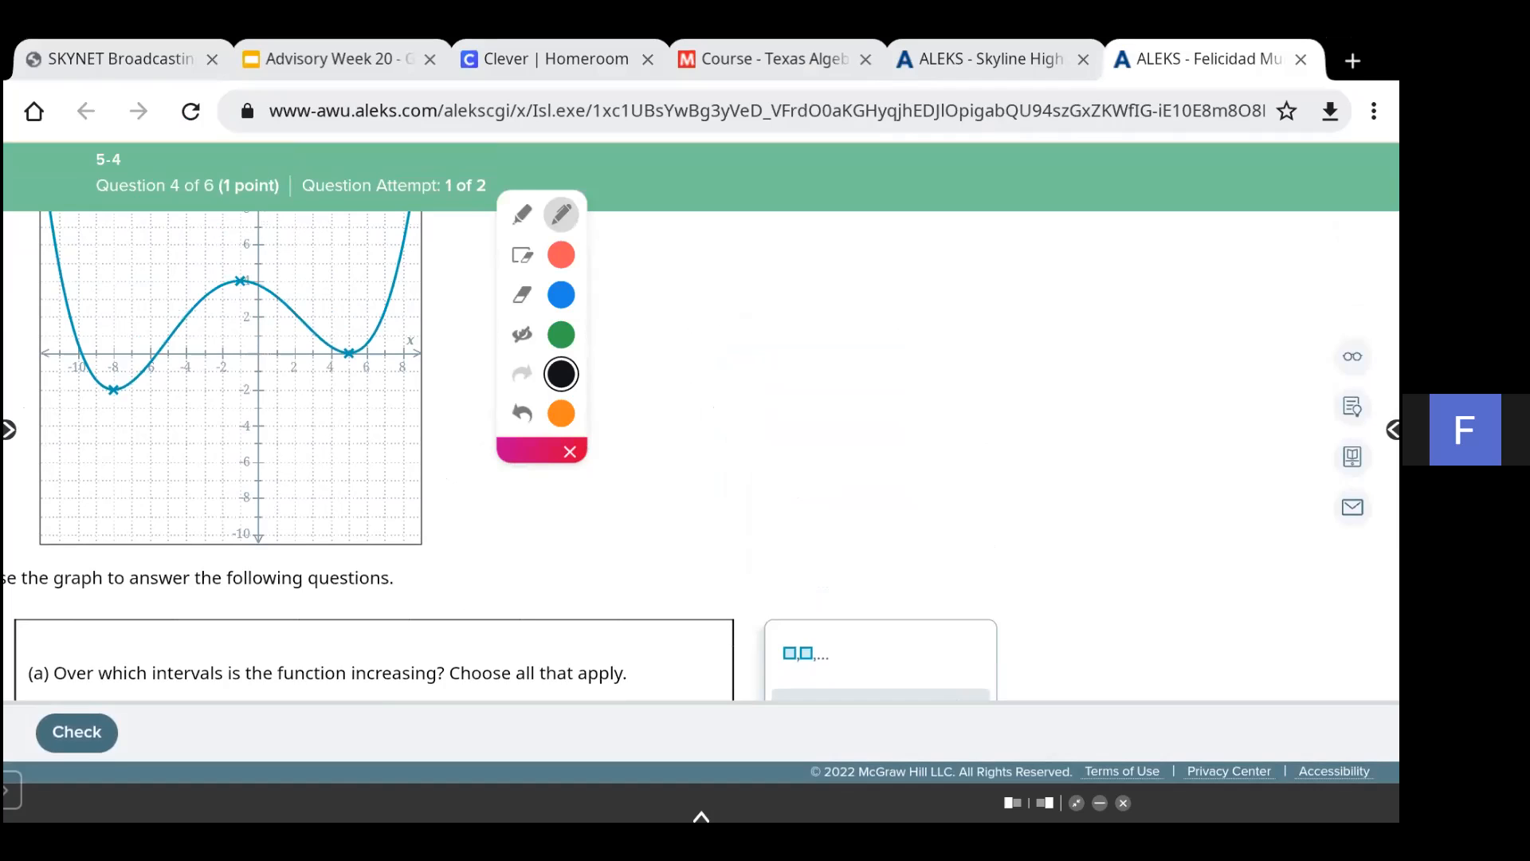
mouse_move(121, 381)
mouse_down()
mouse_move(110, 399)
mouse_move(119, 387)
mouse_up()
drag(351, 352, 345, 363)
click(522, 255)
click(522, 334)
scroll(422, 458, down, 5)
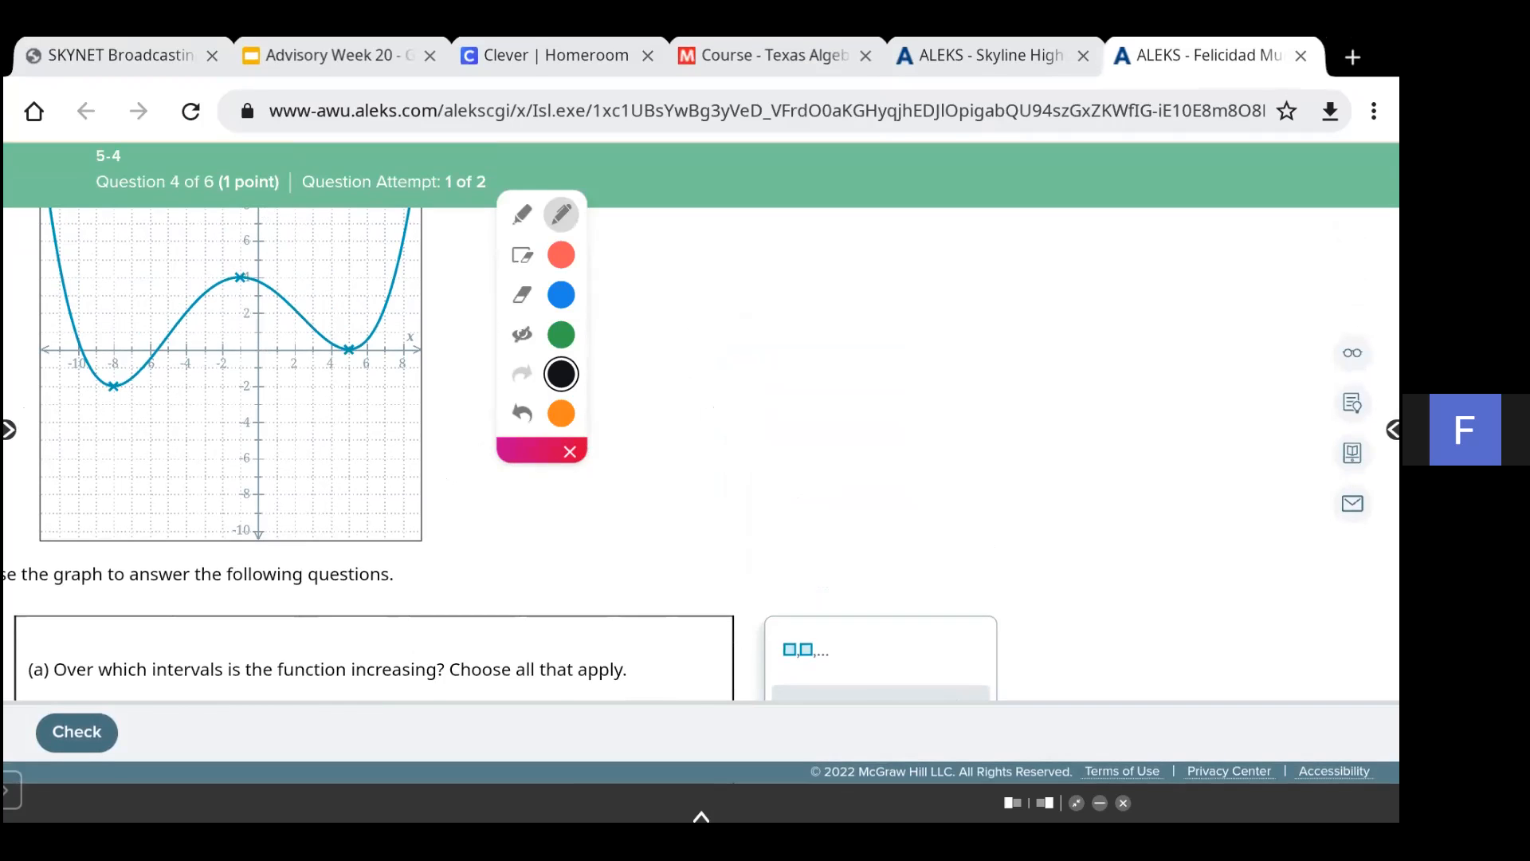
scroll(422, 402, down, 2)
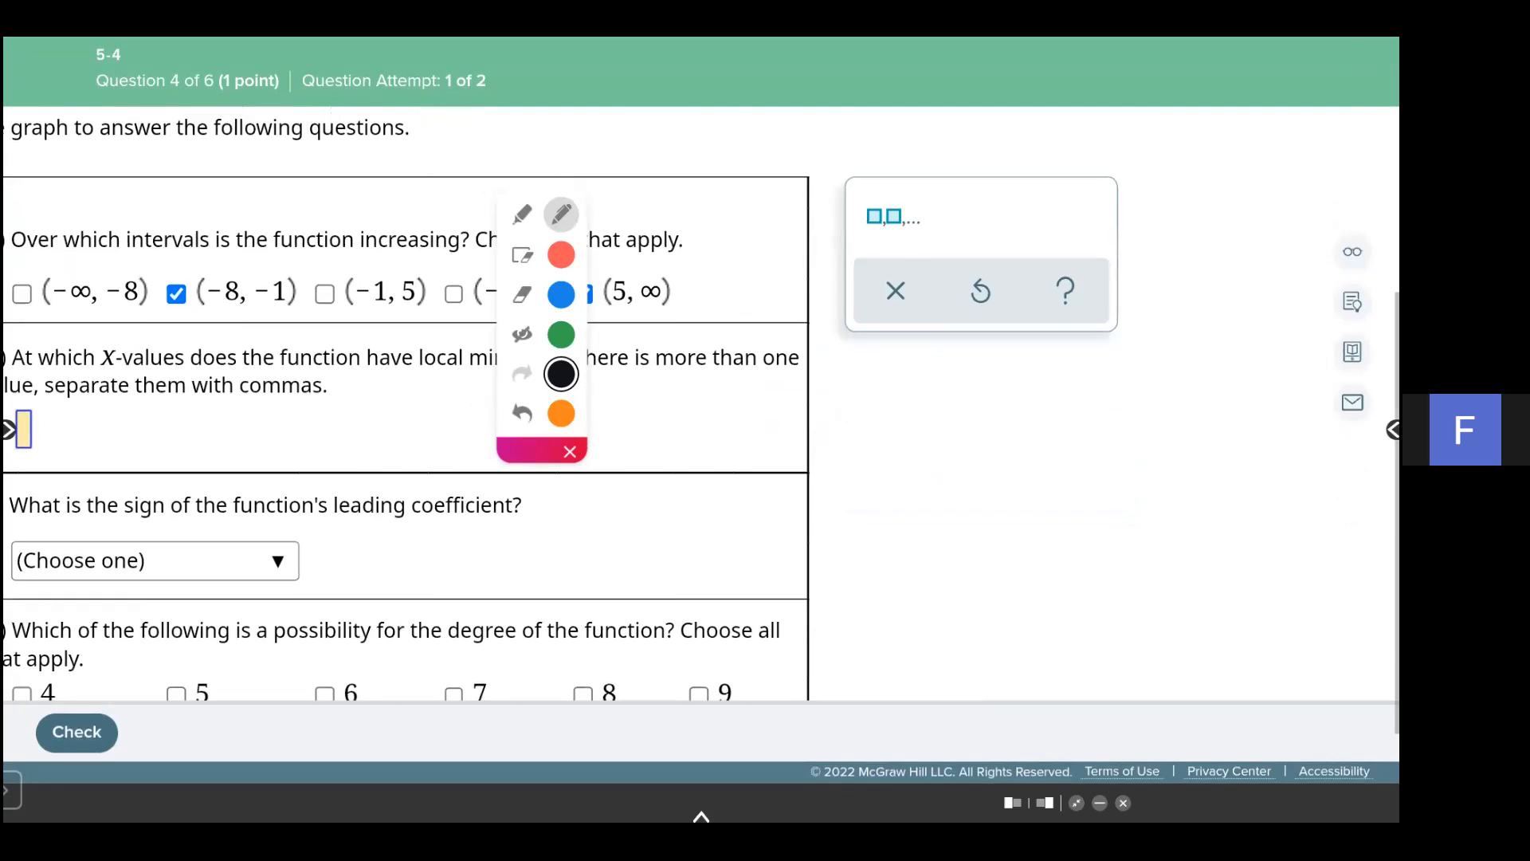
scroll(422, 403, up, 5)
scroll(422, 402, up, 5)
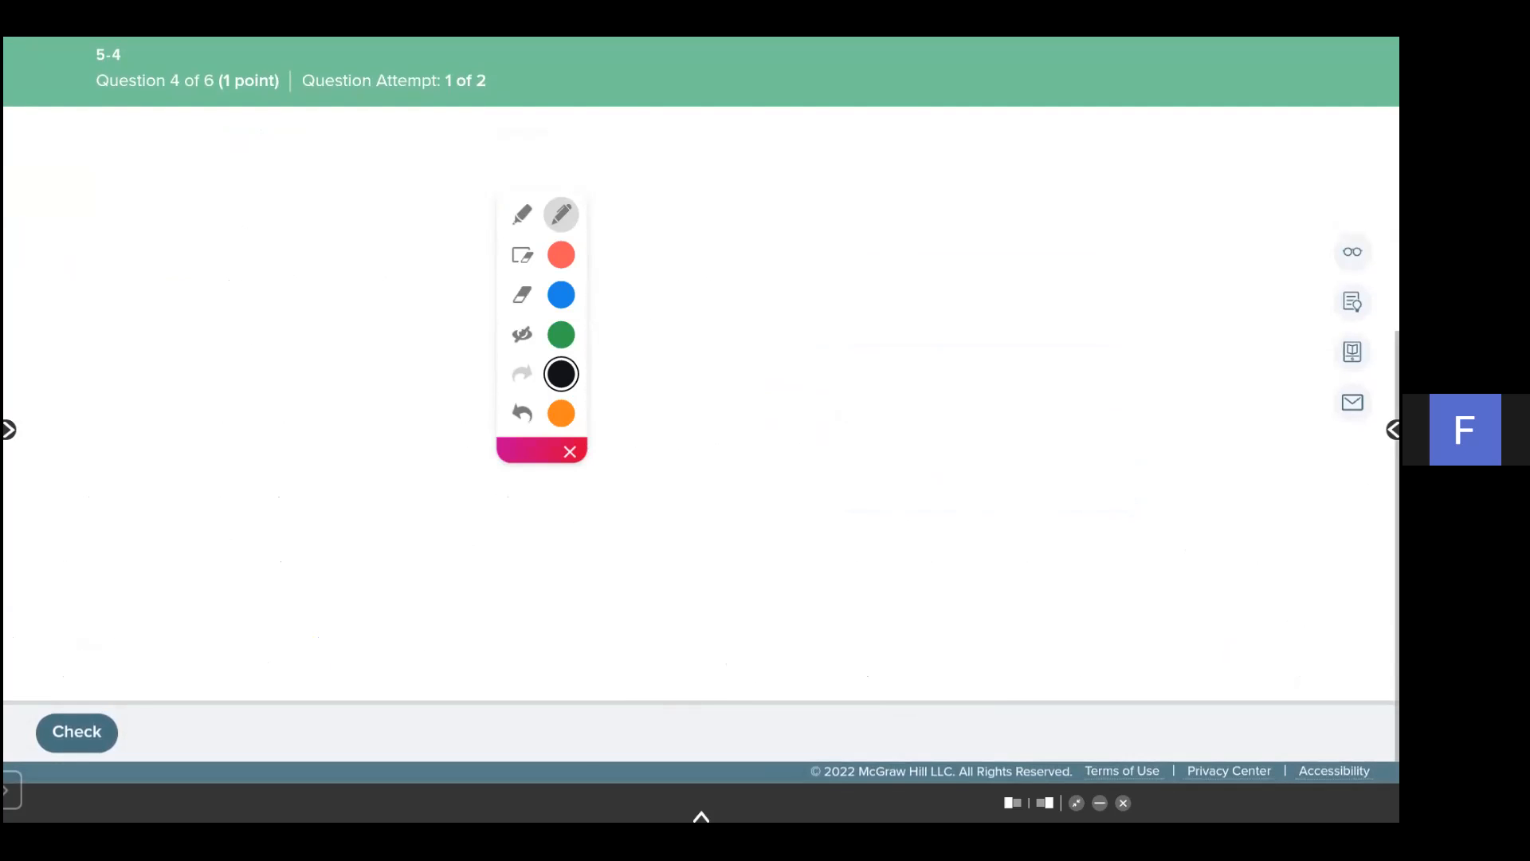
- Try to check question 4's answers and dismiss the notice about empty boxes
scroll(701, 405, up, 2)
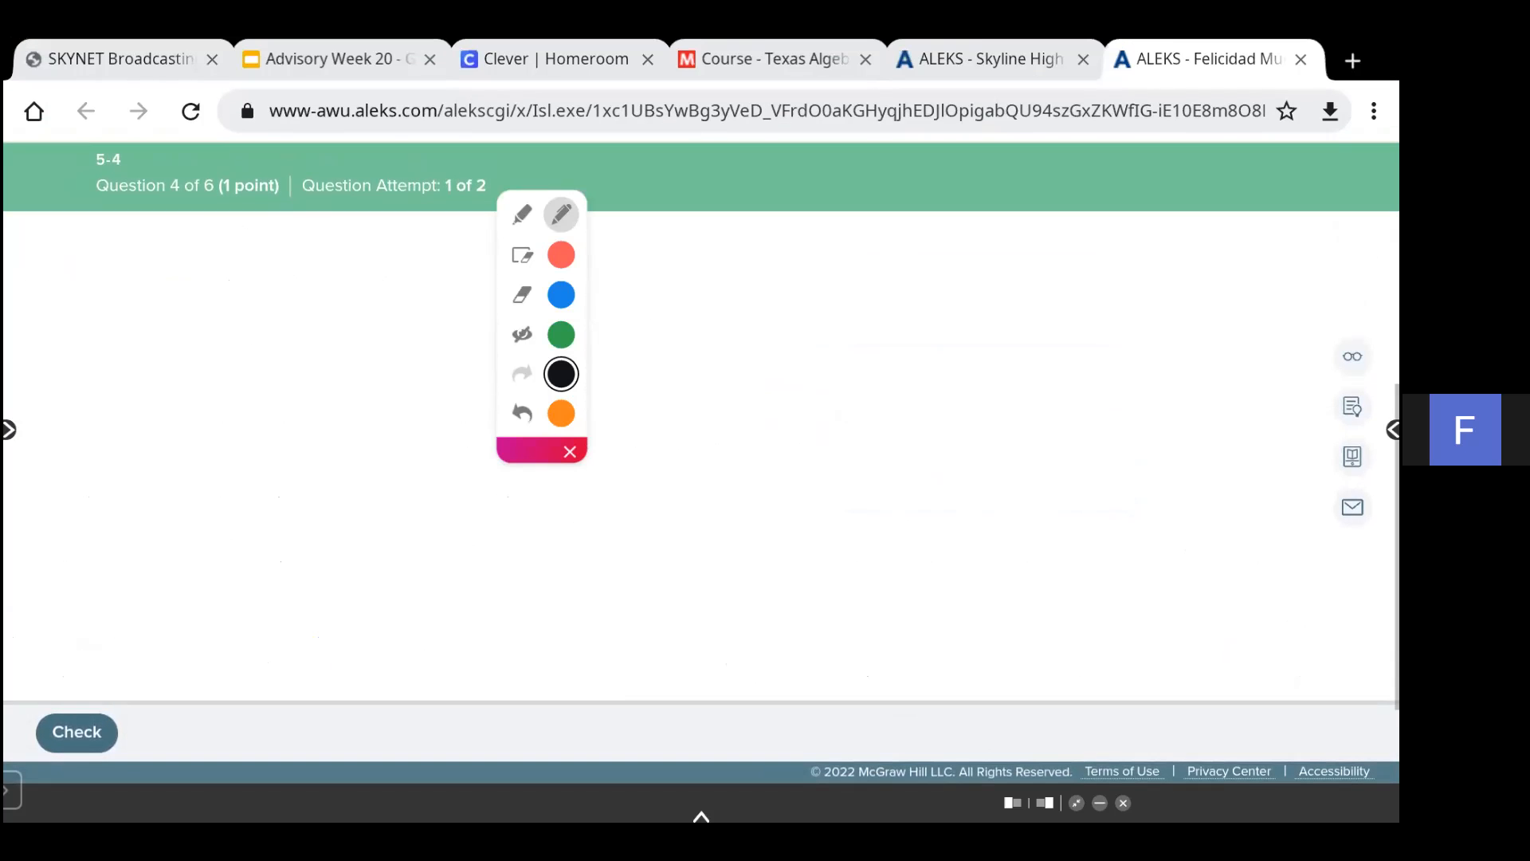
click(77, 733)
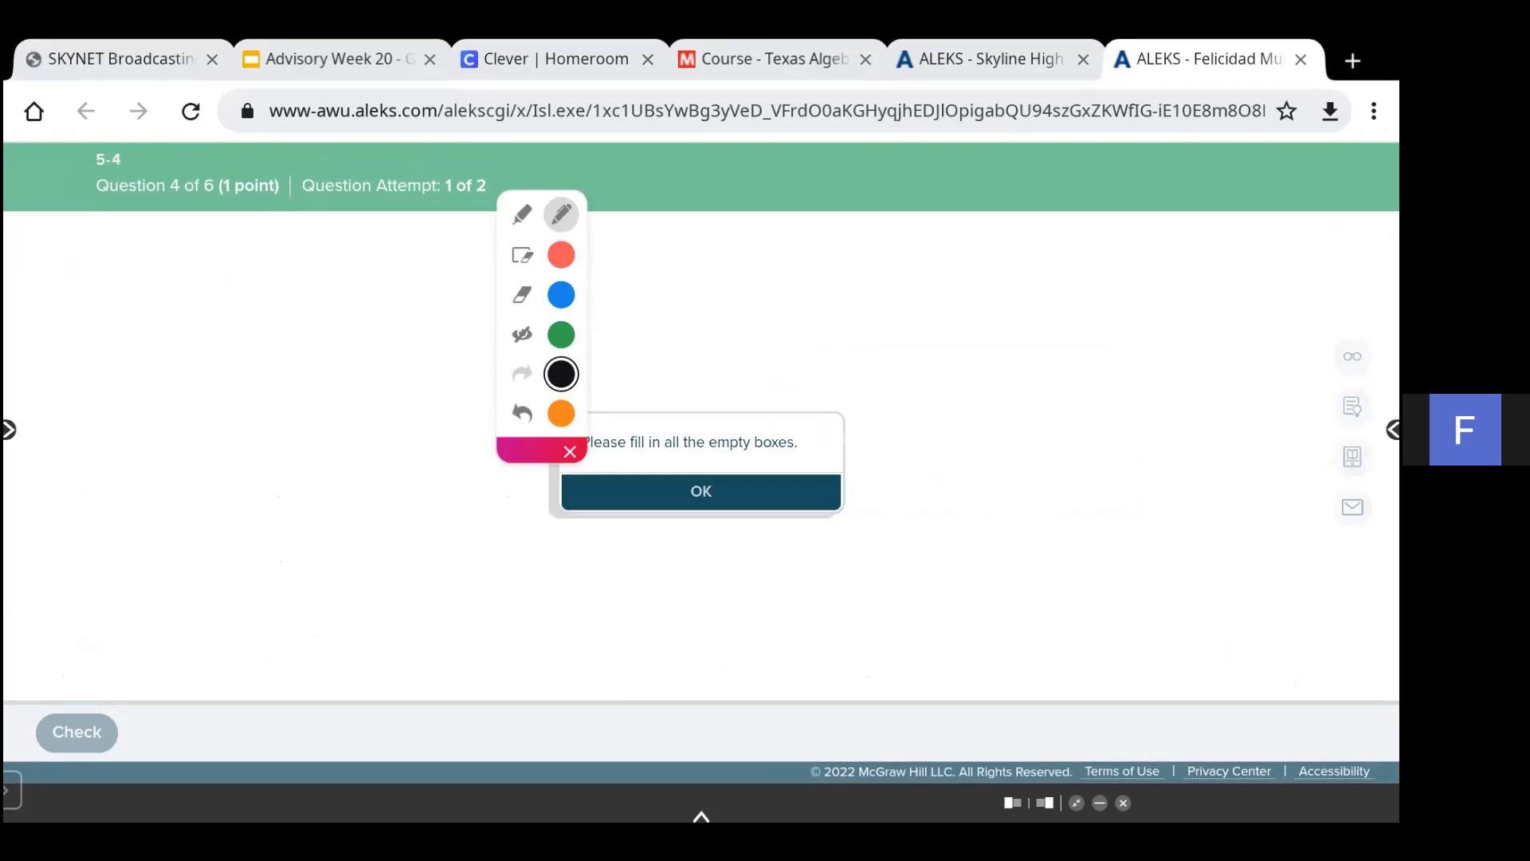
click(702, 492)
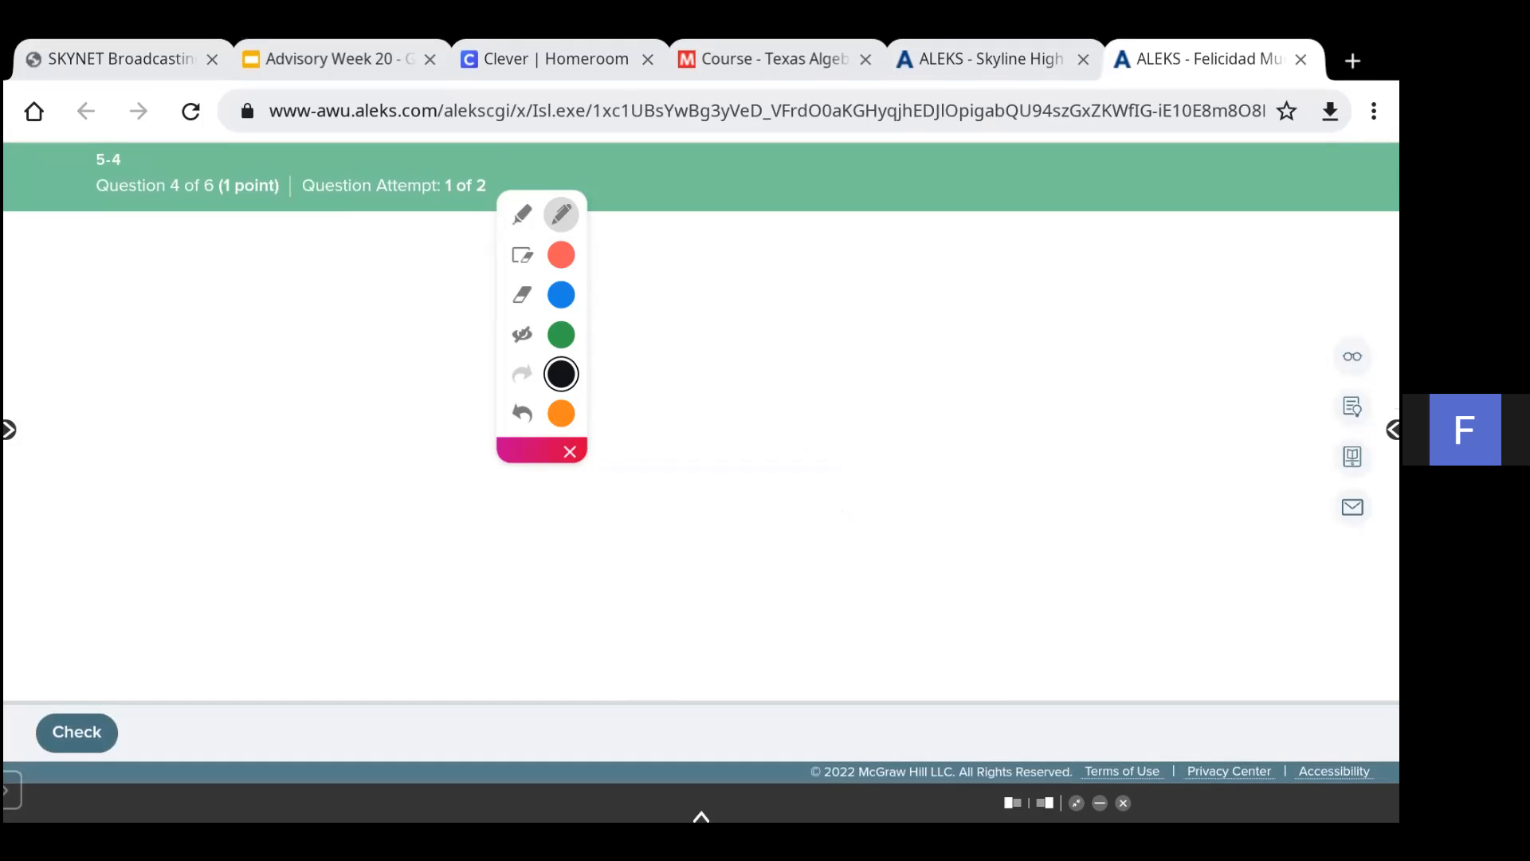
- Close the annotation toolbar
click(570, 452)
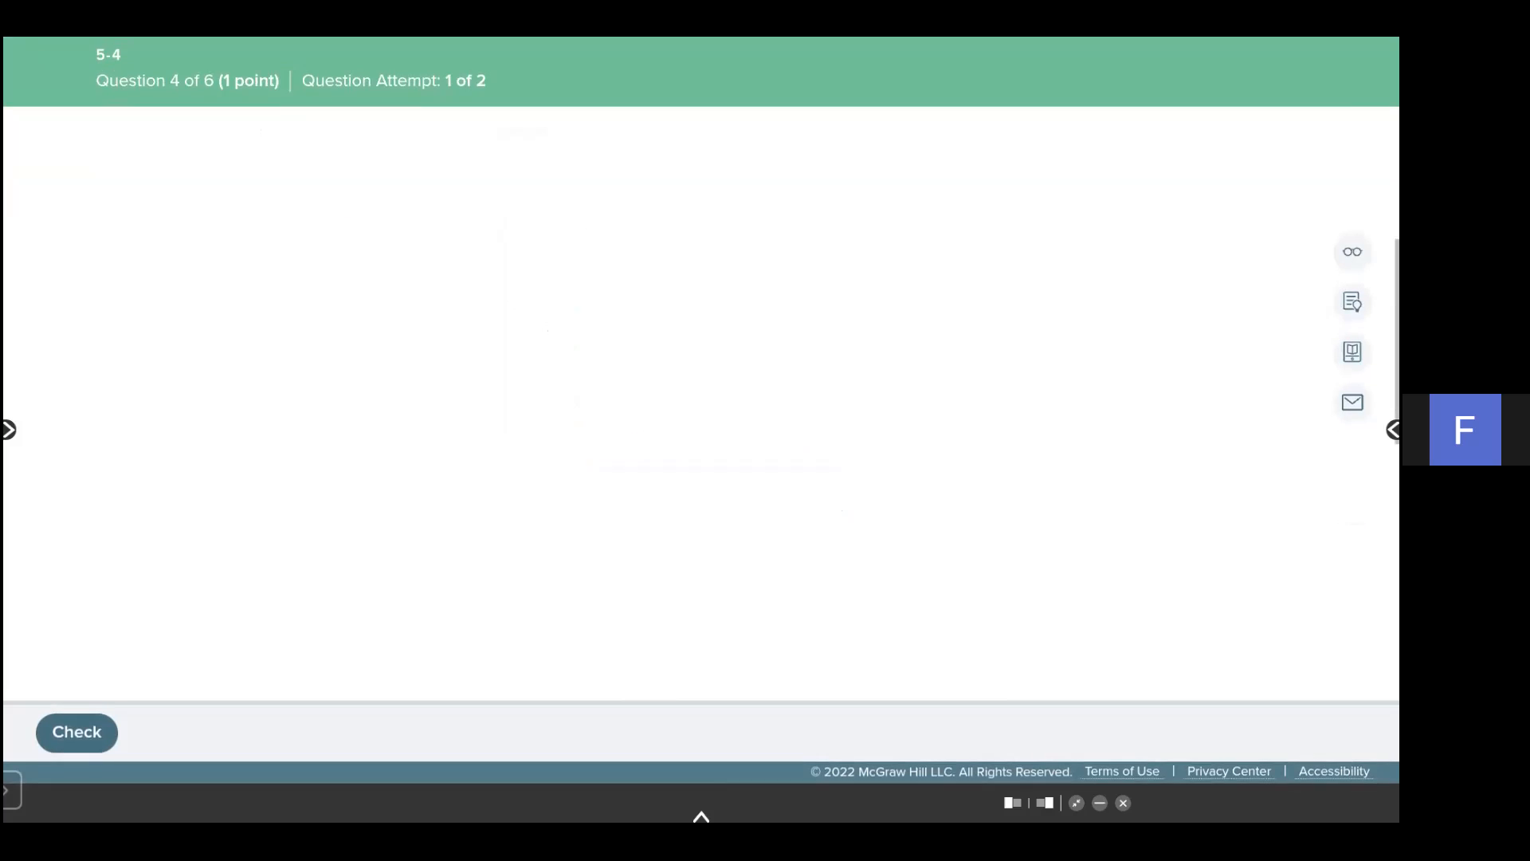
scroll(701, 456, down, 2)
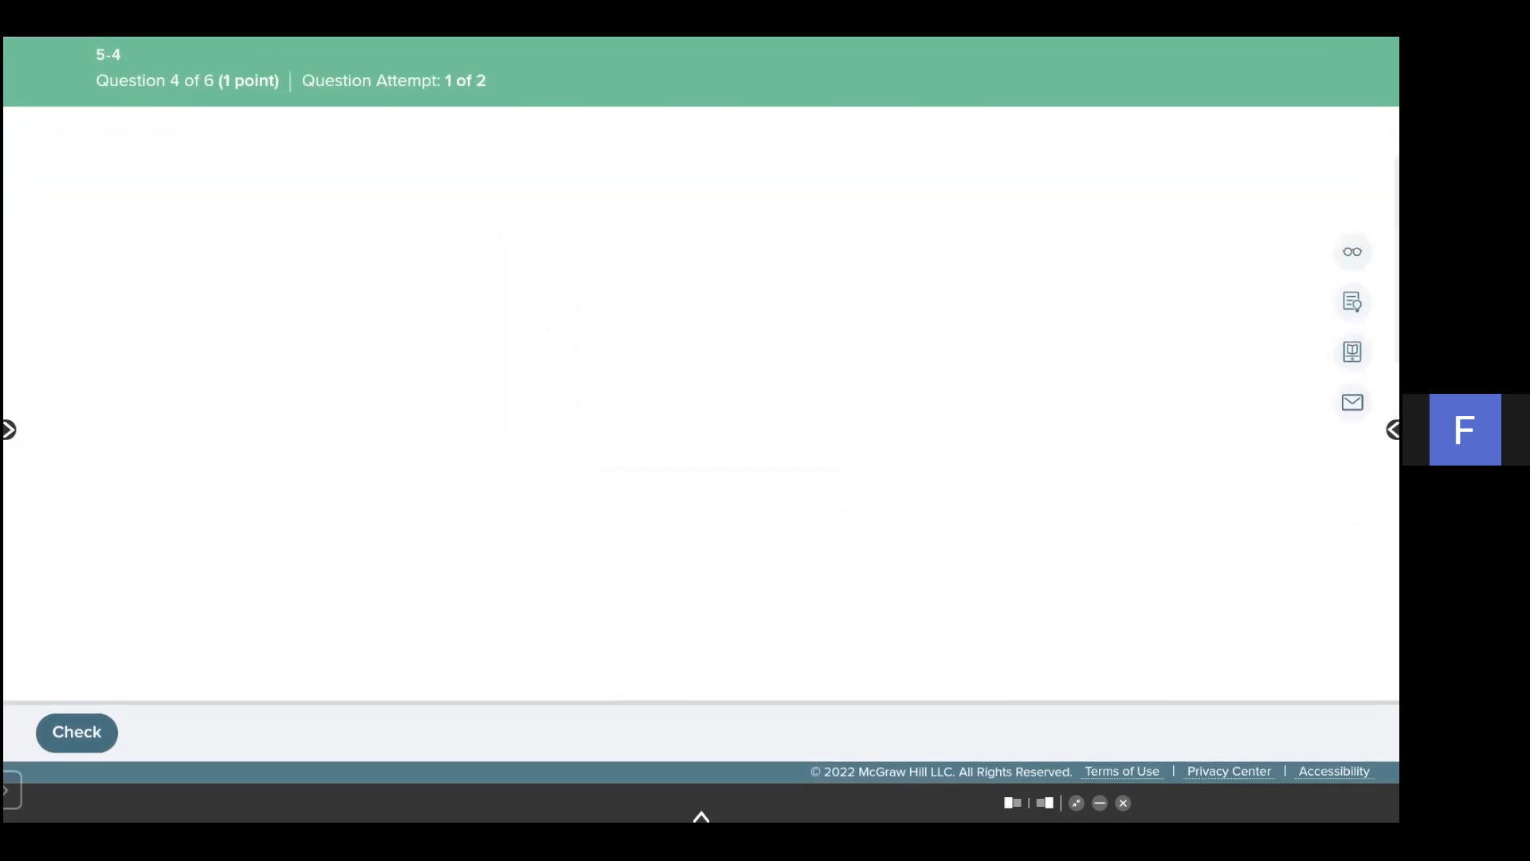
scroll(701, 455, up, 2)
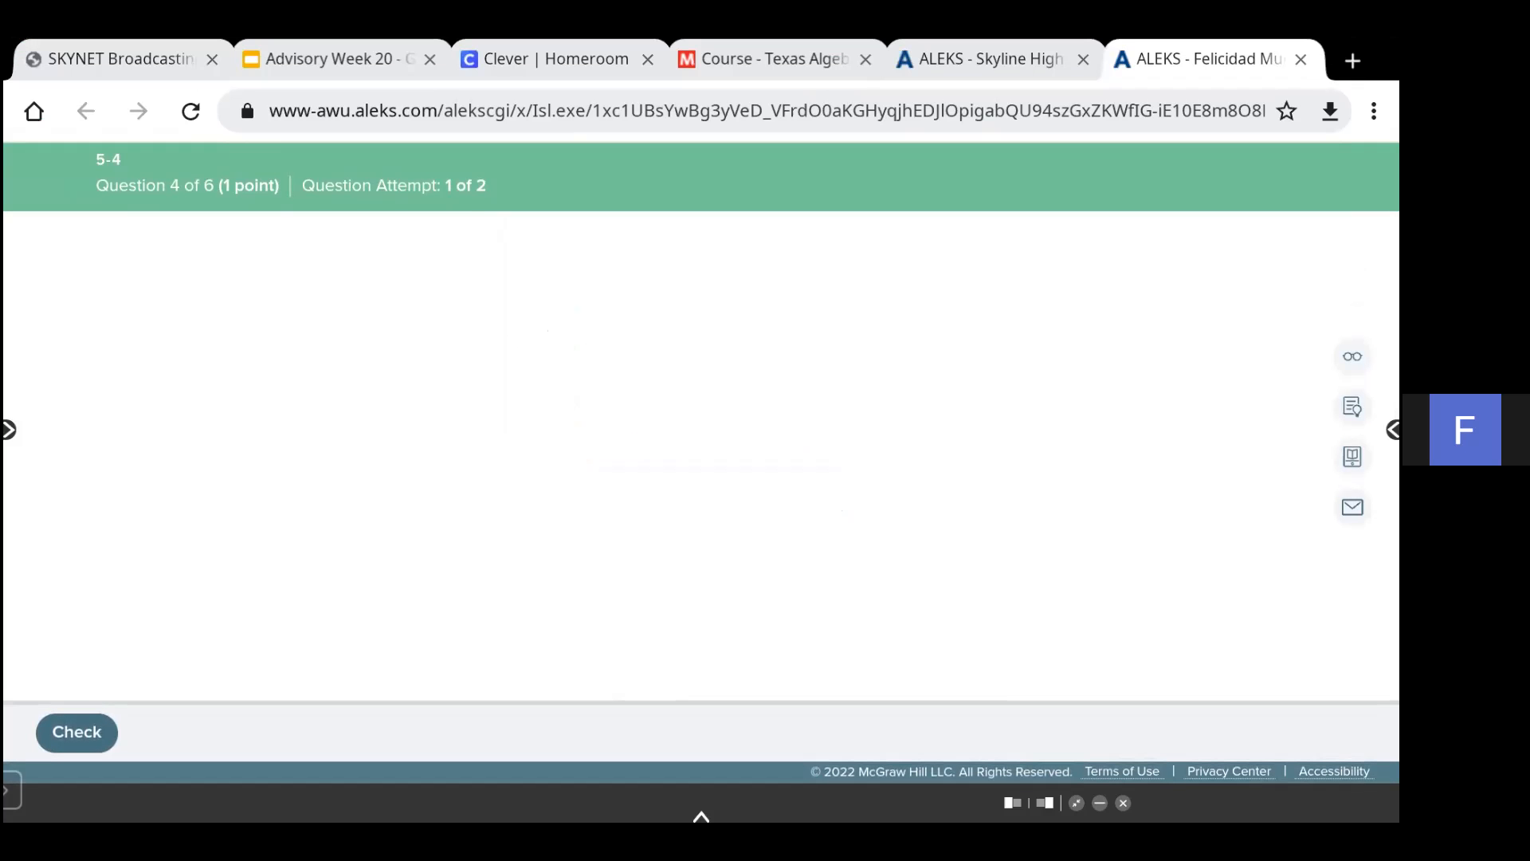
click(1374, 111)
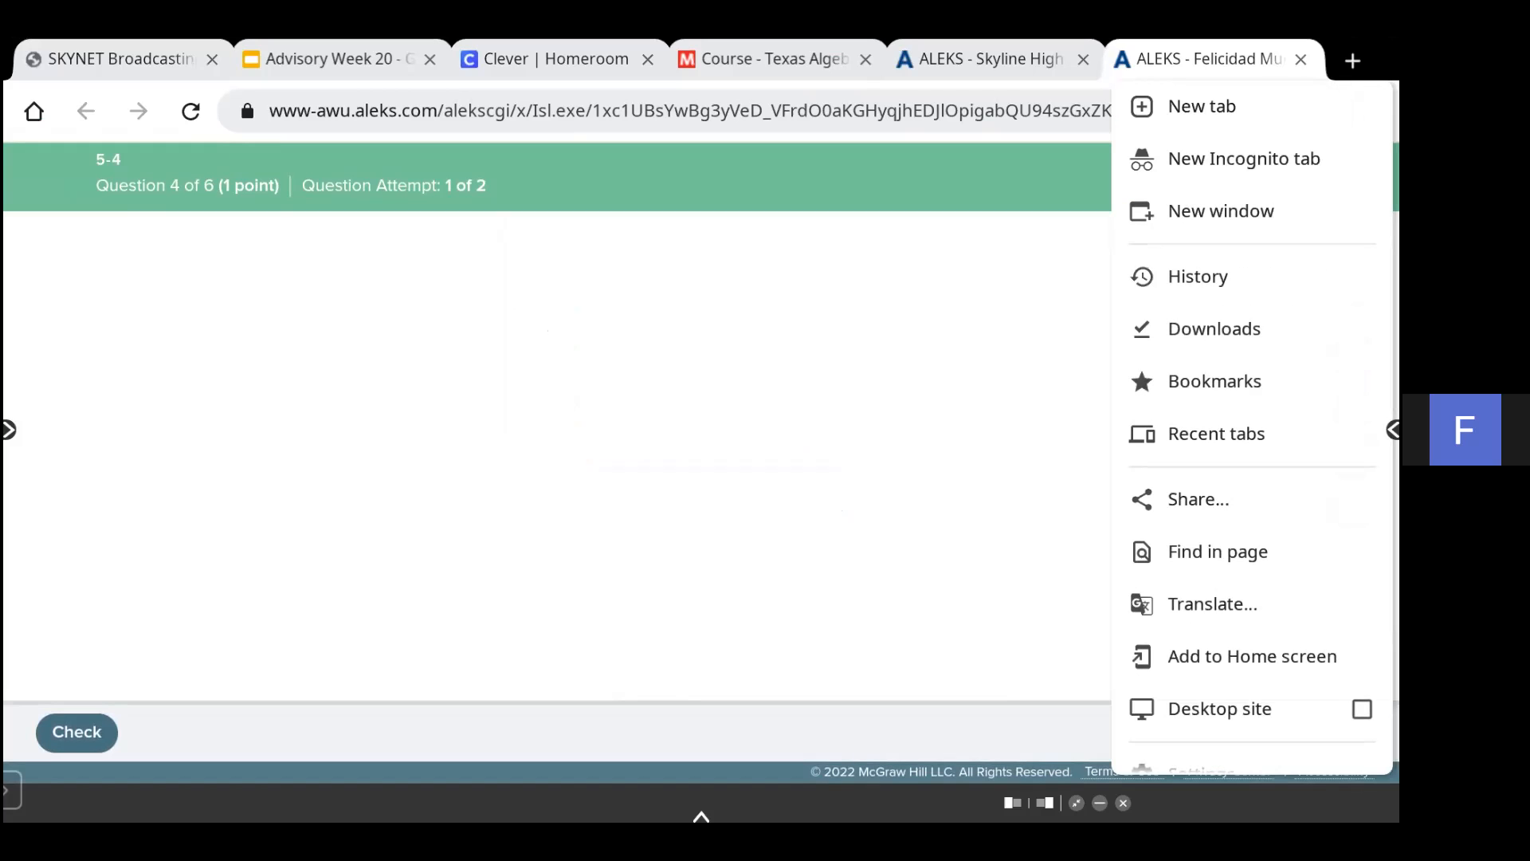
scroll(1253, 428, down, 1)
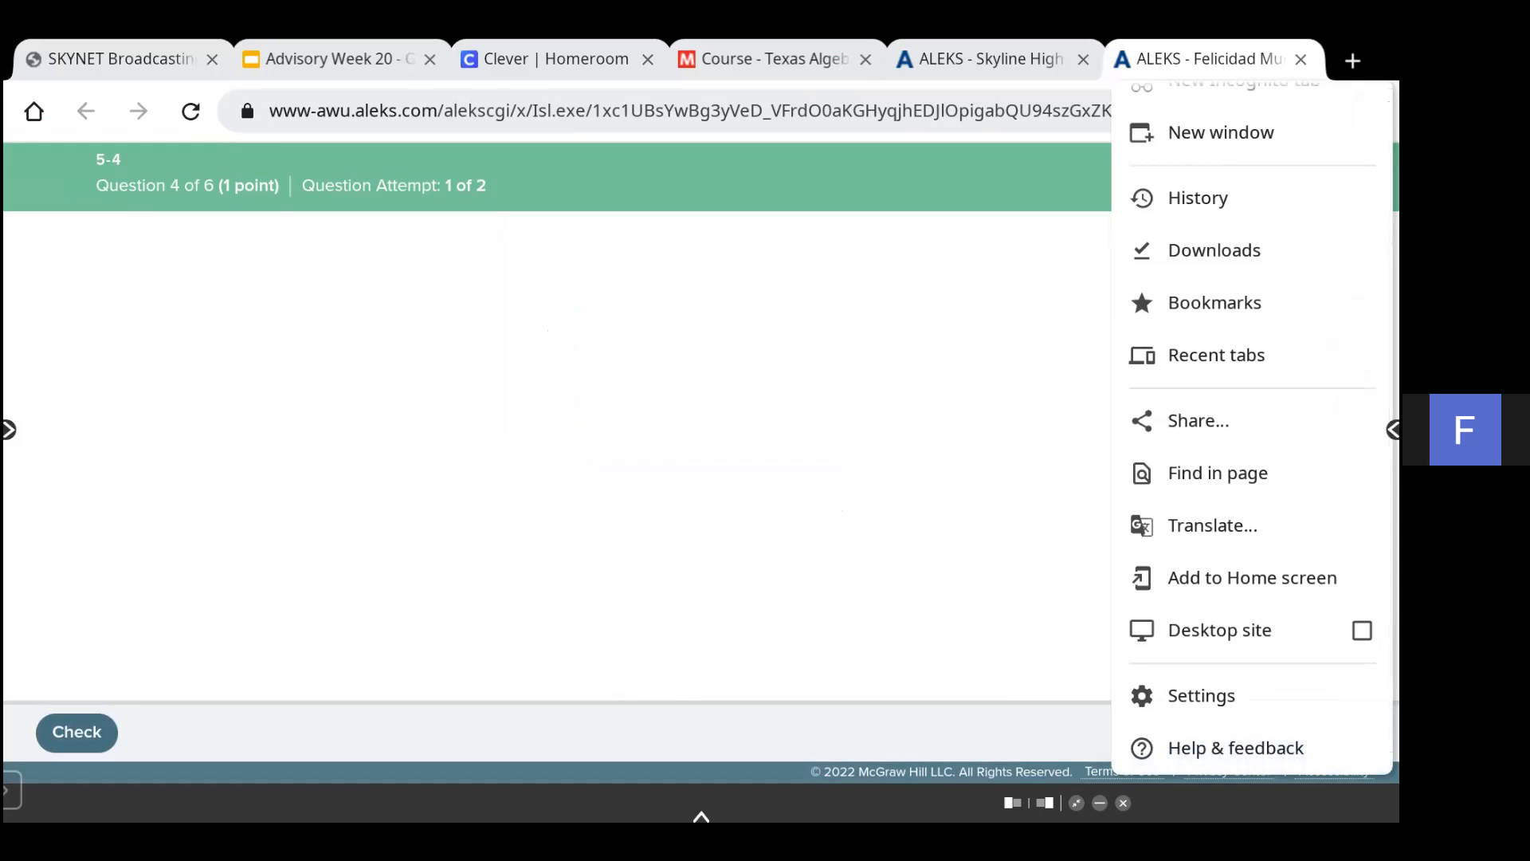
key(Escape)
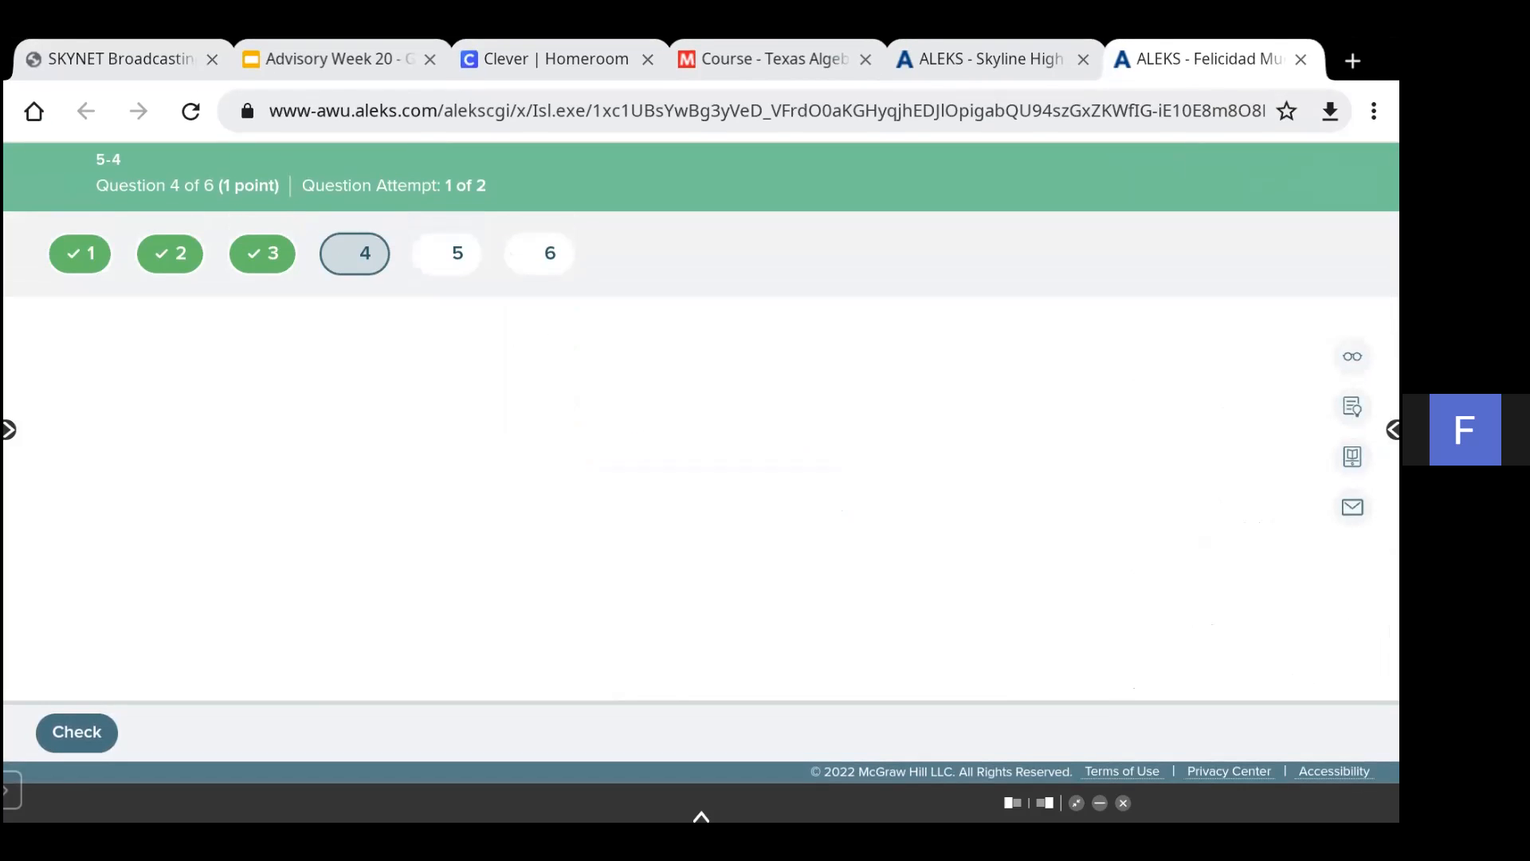
- Return to question 4 via question 3 and enter -8, 5 as the x-values of the local minima in part (b)
click(263, 254)
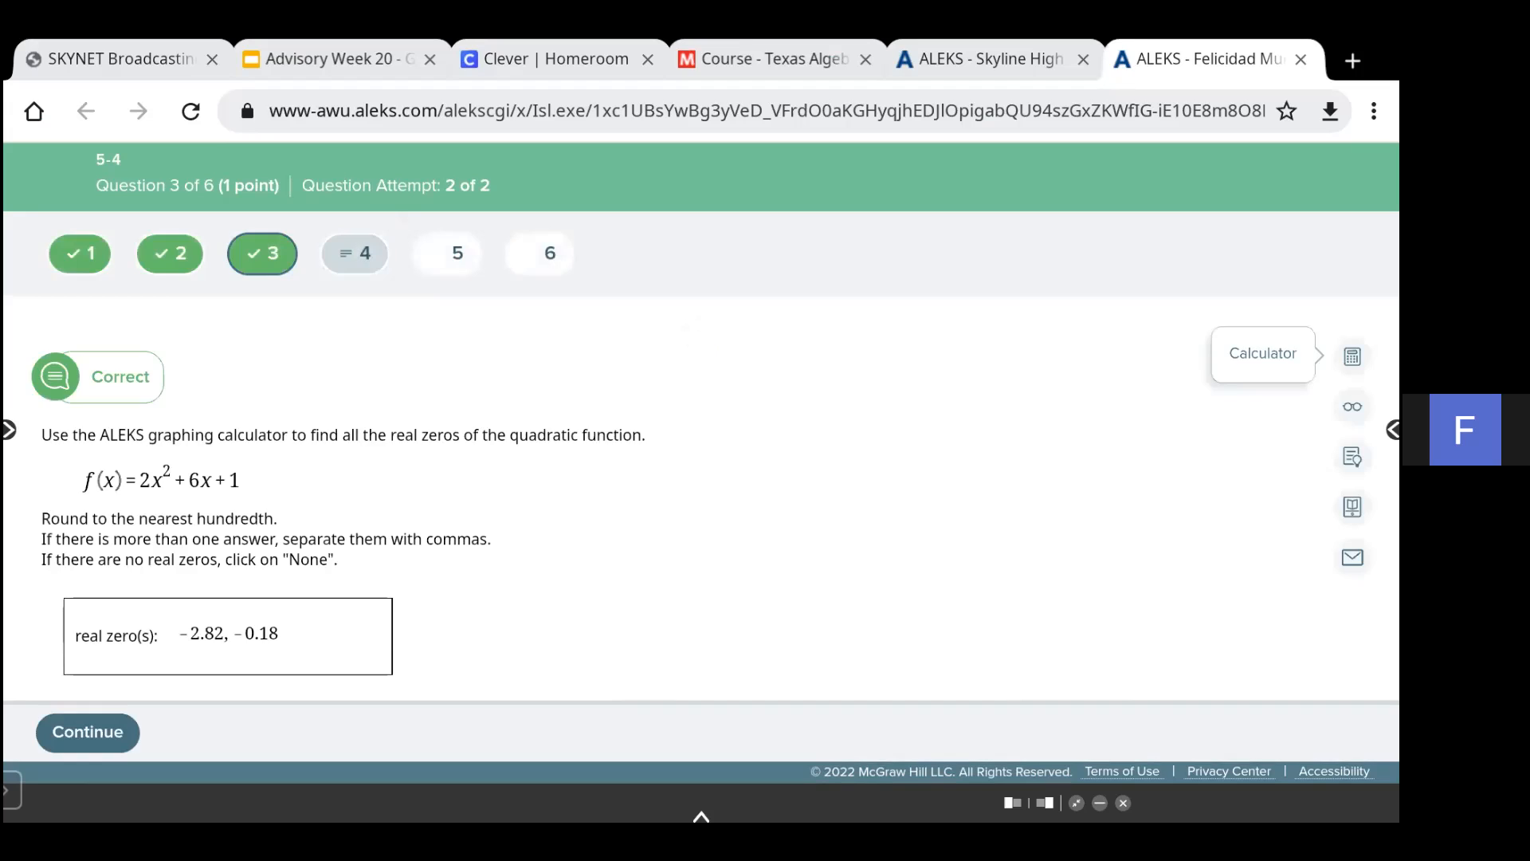
click(88, 731)
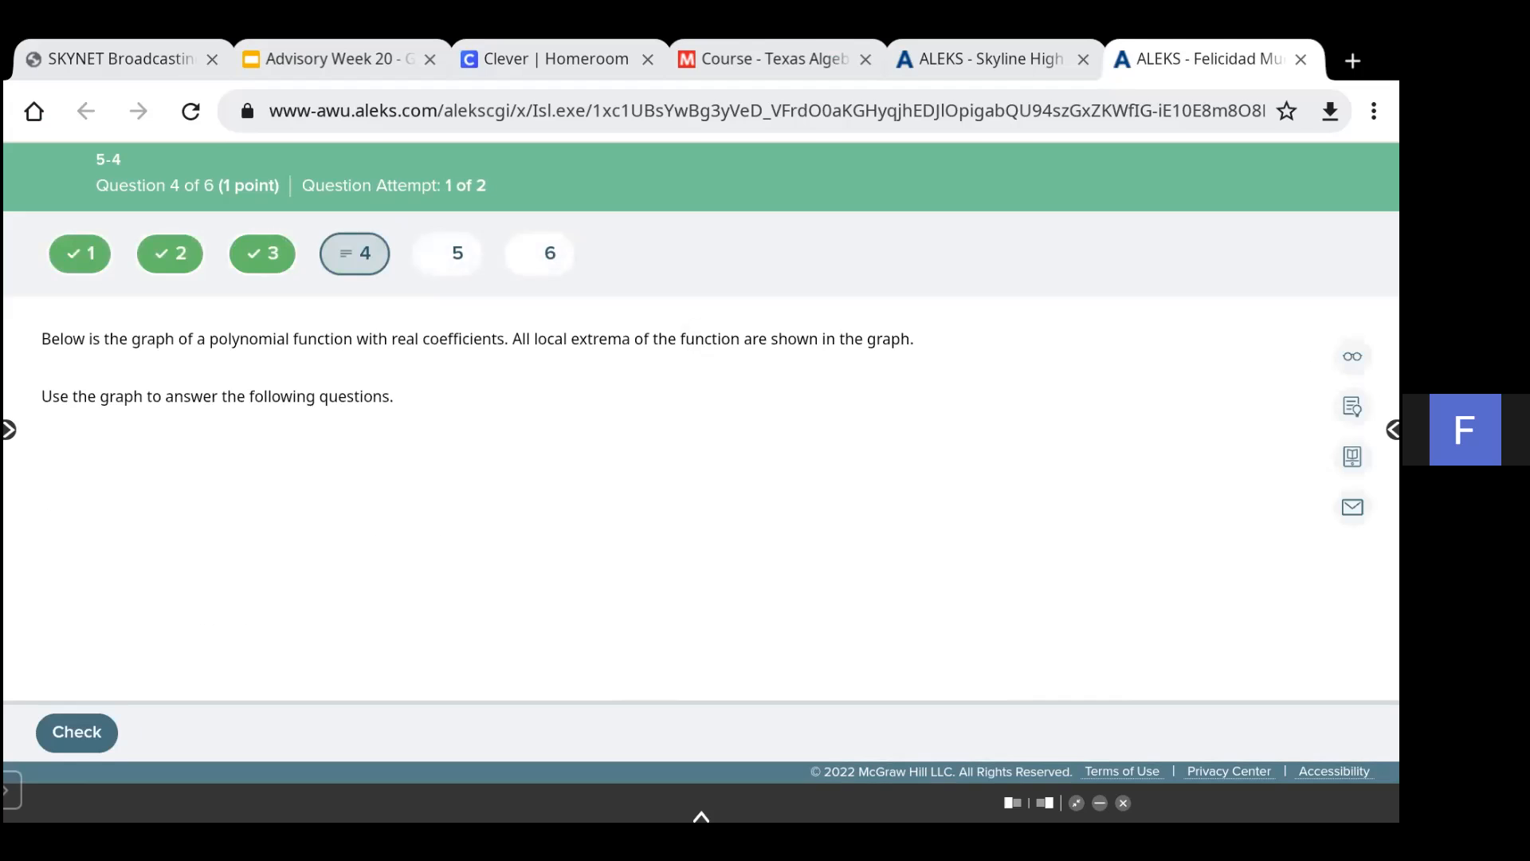
scroll(702, 494, down, 2)
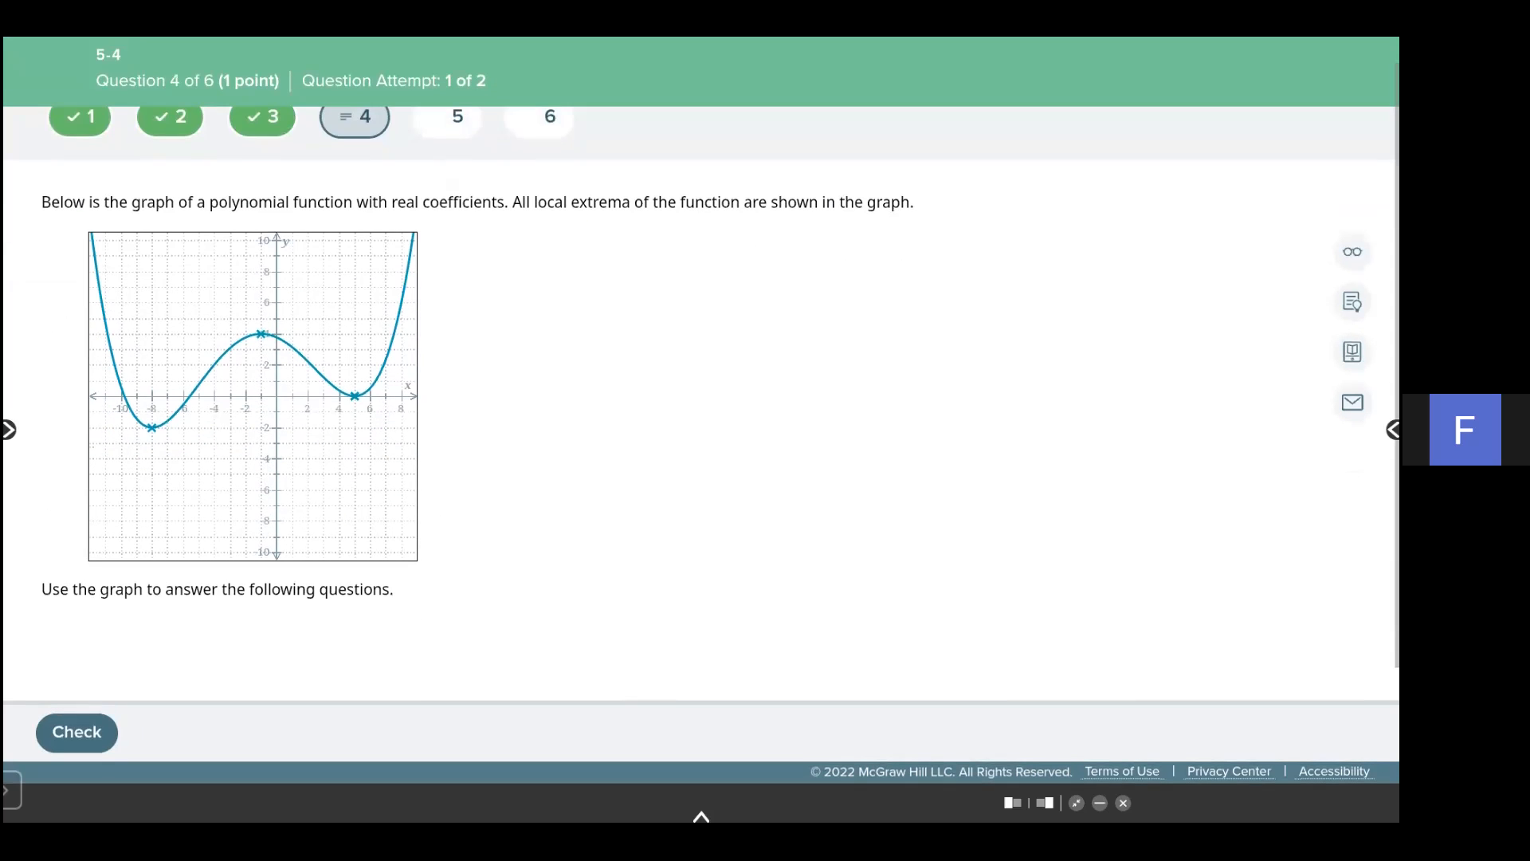
scroll(702, 398, down, 3)
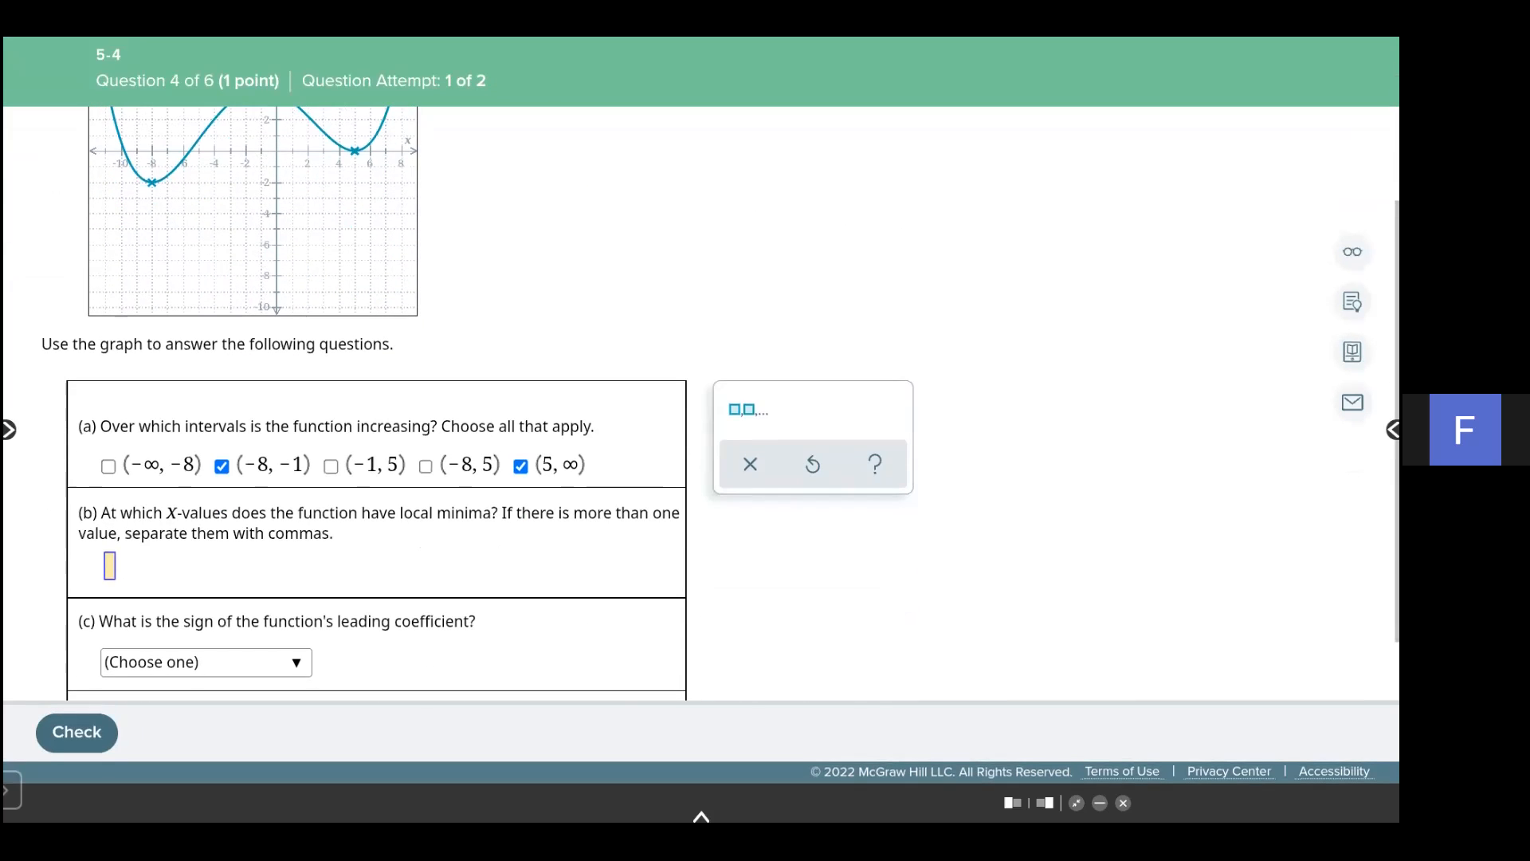
click(110, 566)
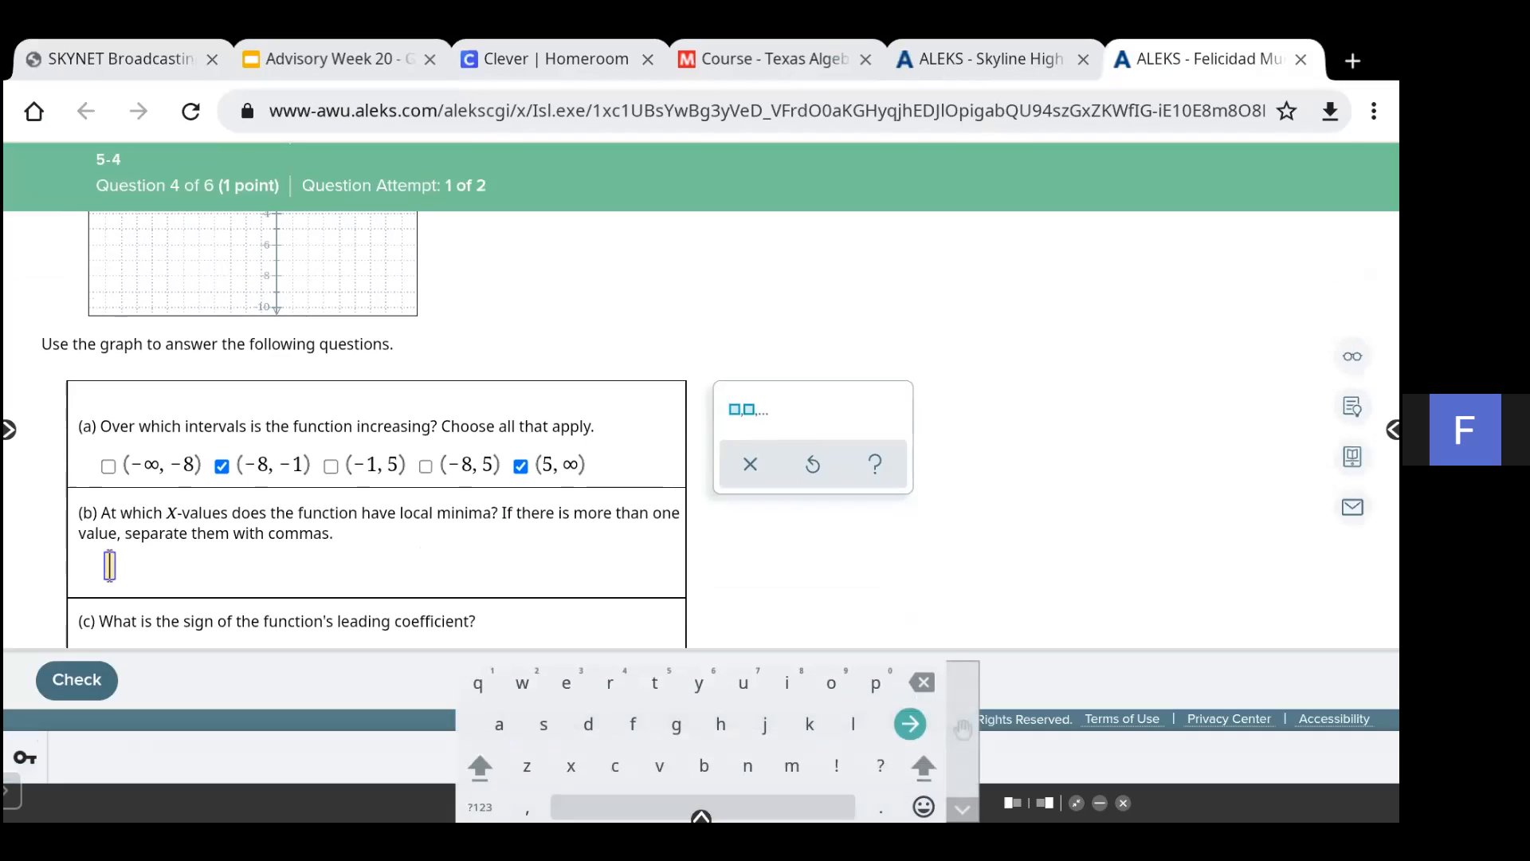
click(480, 808)
text(-8,)
text(5)
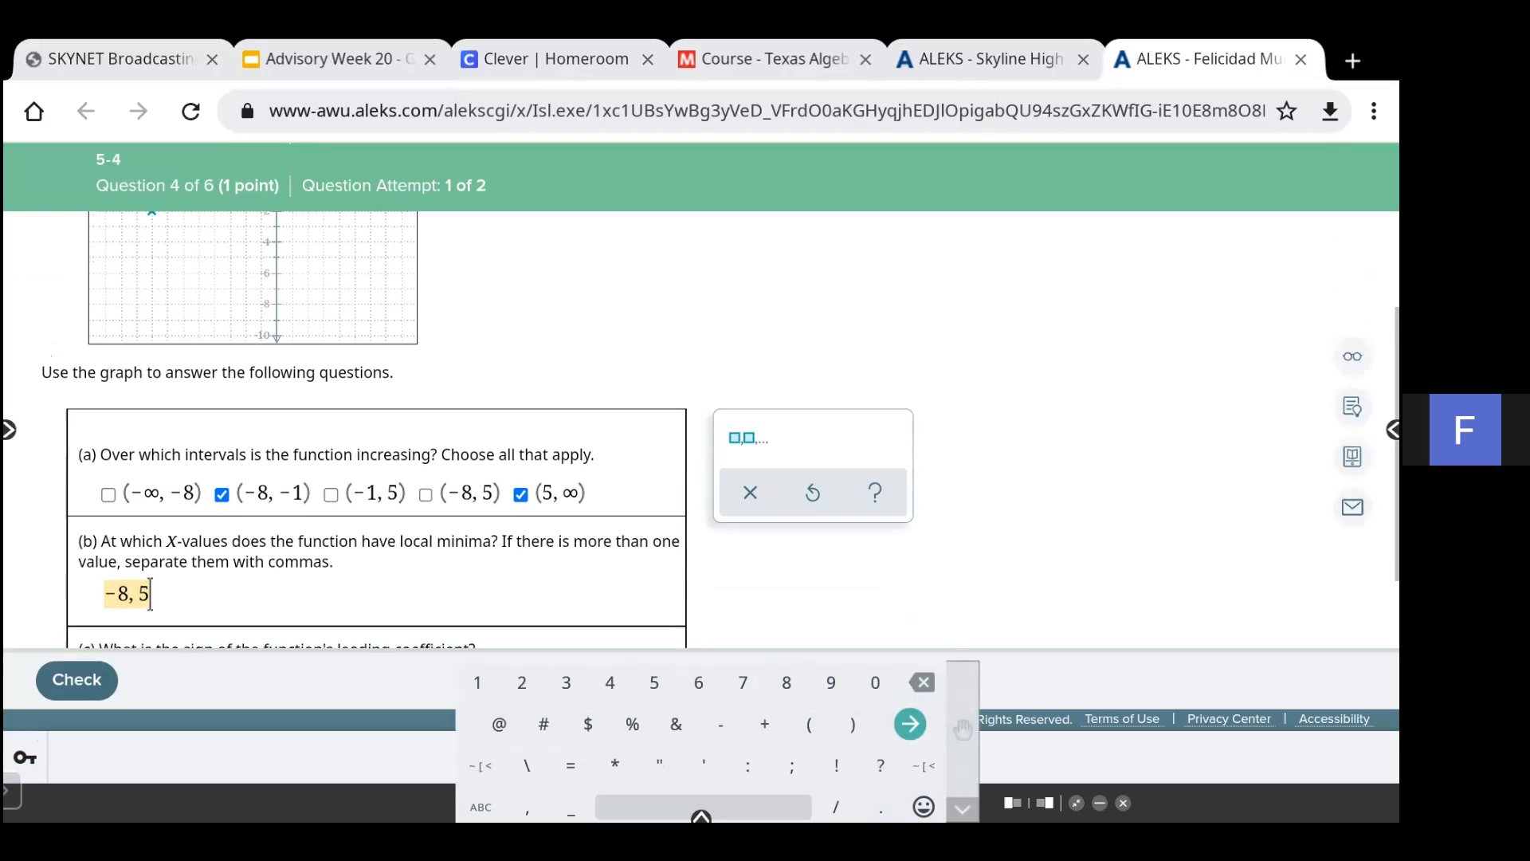
- Choose Positive as the sign of the function's leading coefficient in part (c)
scroll(150, 594, up, 3)
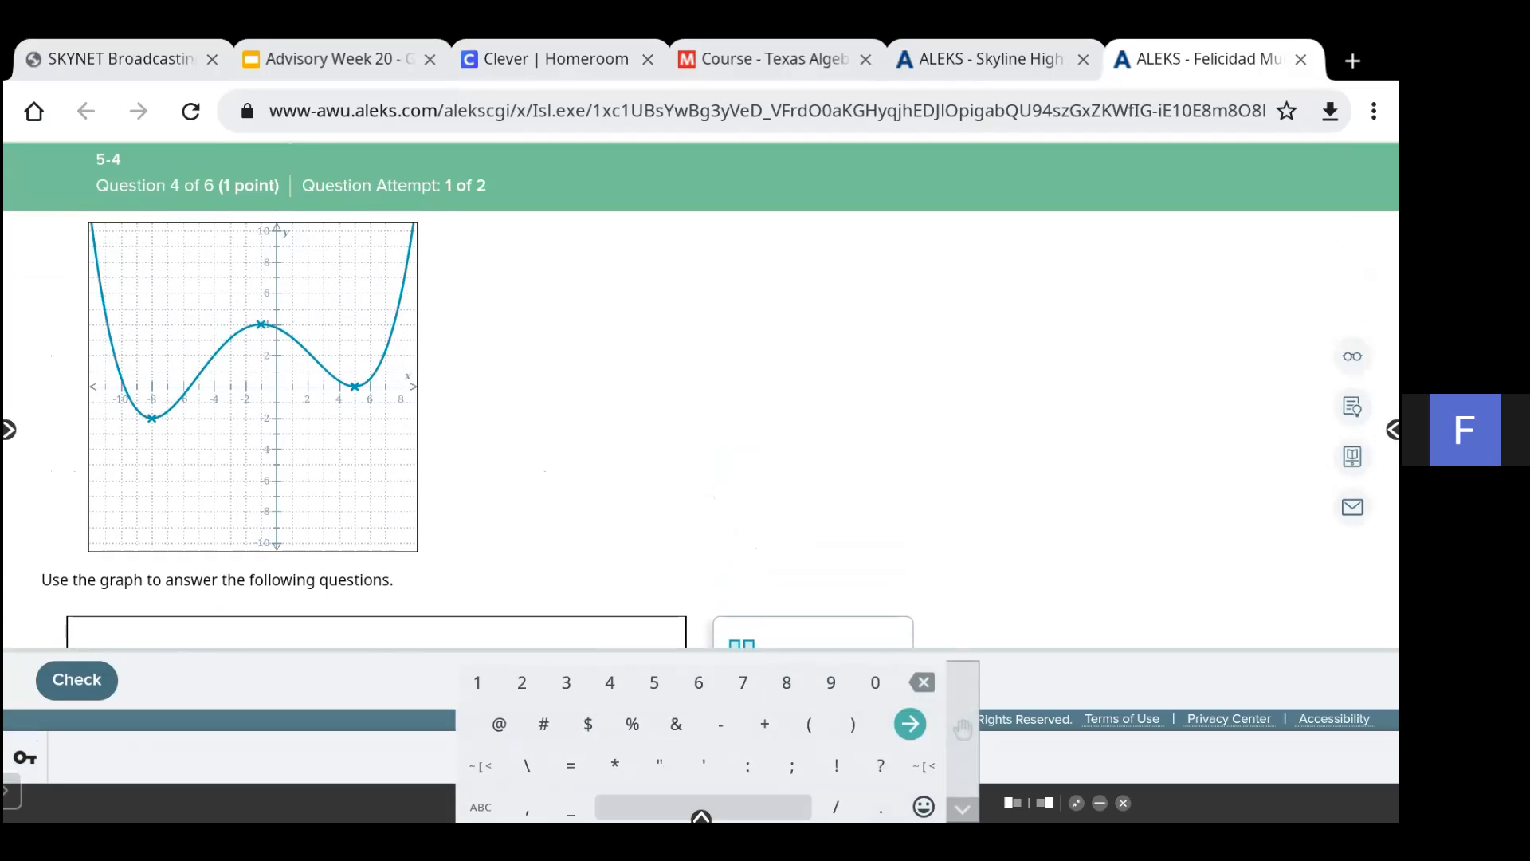
scroll(150, 328, down, 3)
scroll(149, 328, down, 4)
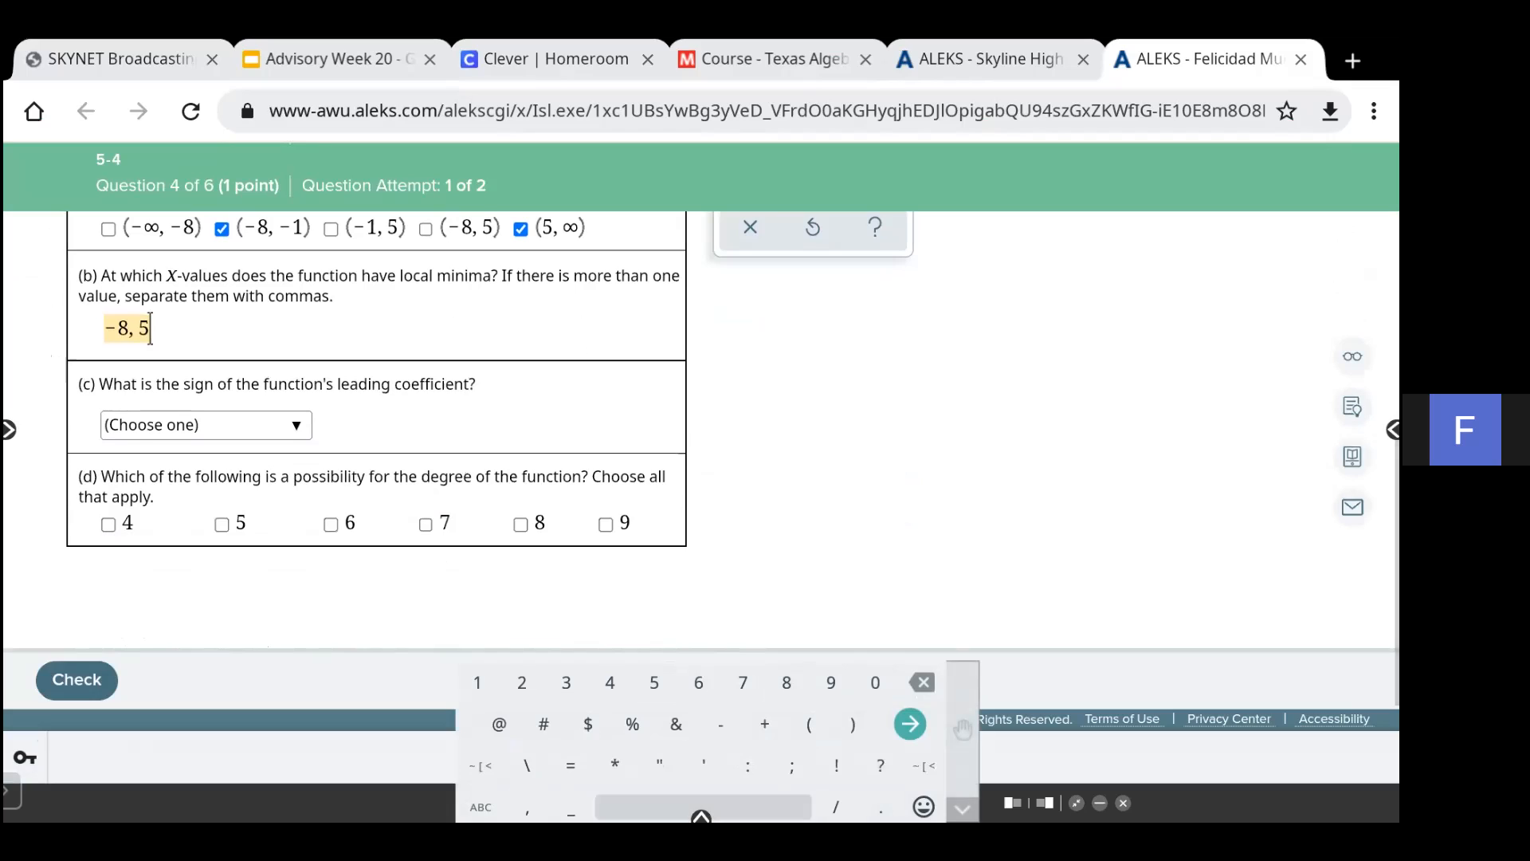
click(206, 425)
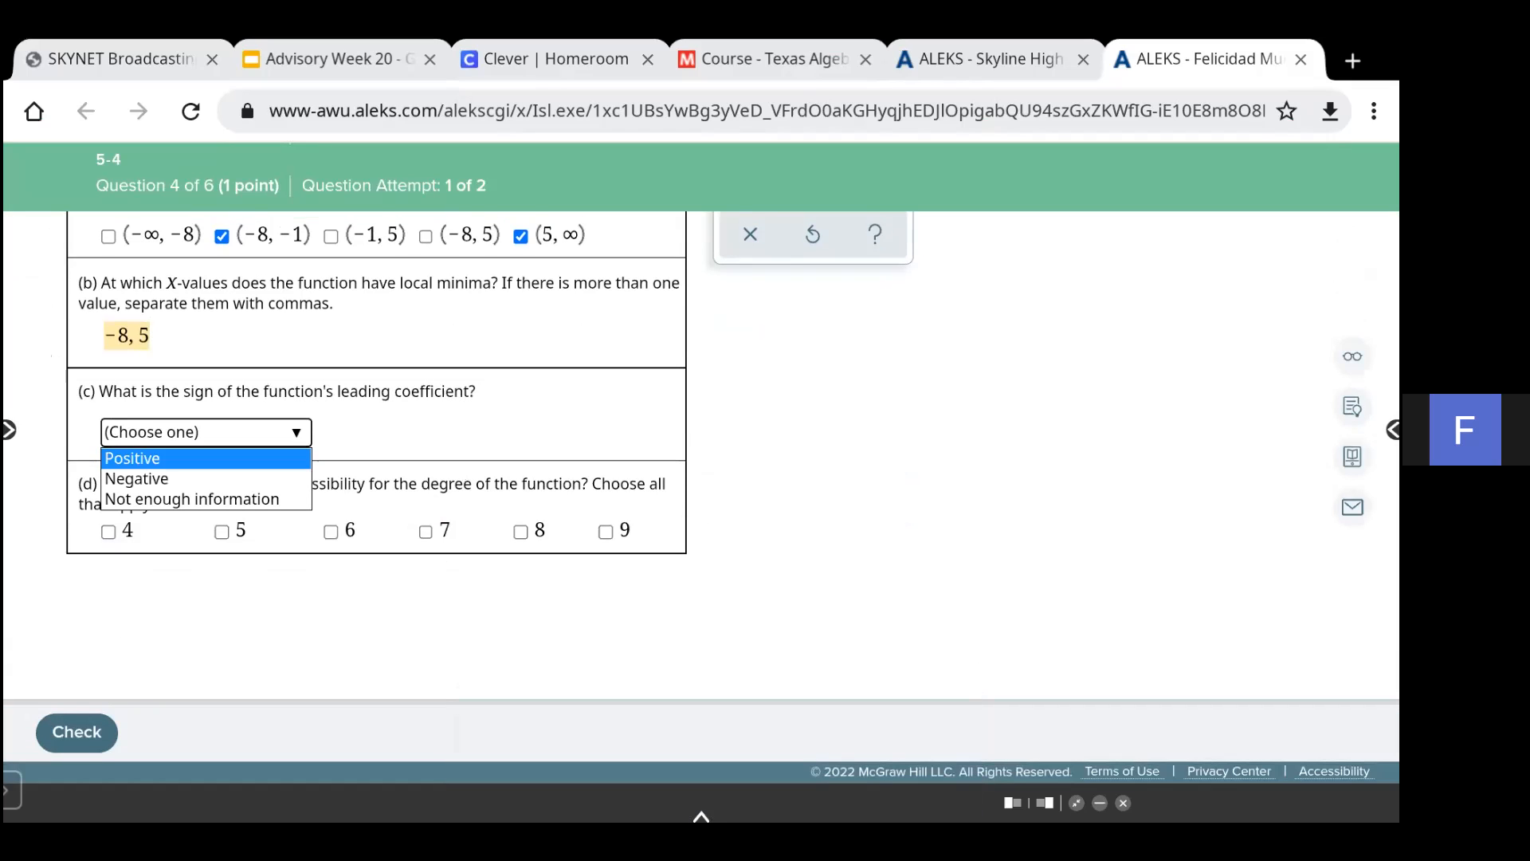
click(206, 459)
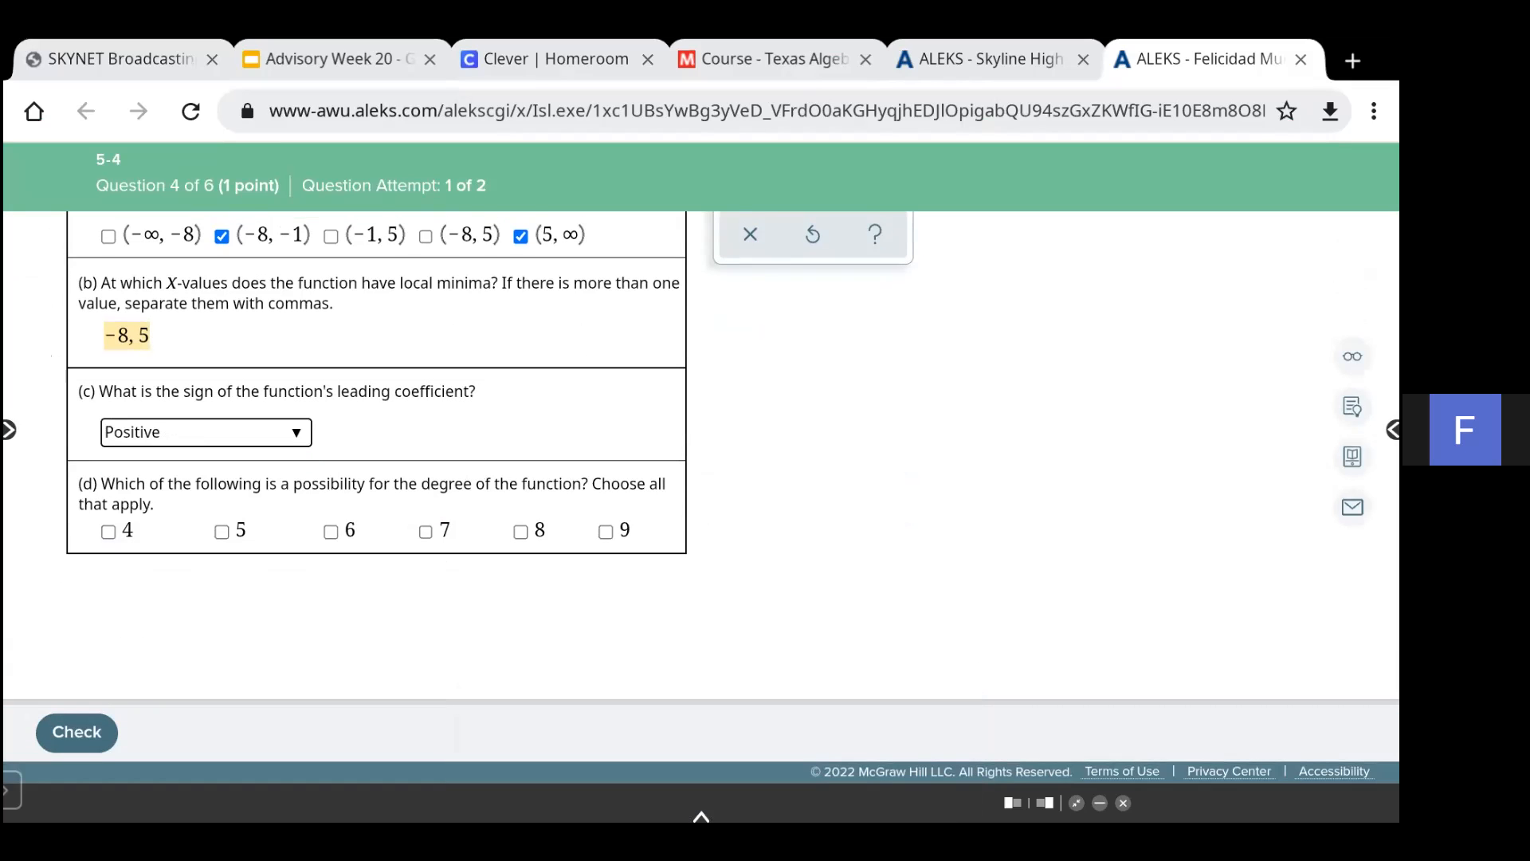
- Annotate the graph by numbering the three extrema 1, 2, 3 and writing 3 + 1 = 4 beside it
scroll(718, 455, up, 4)
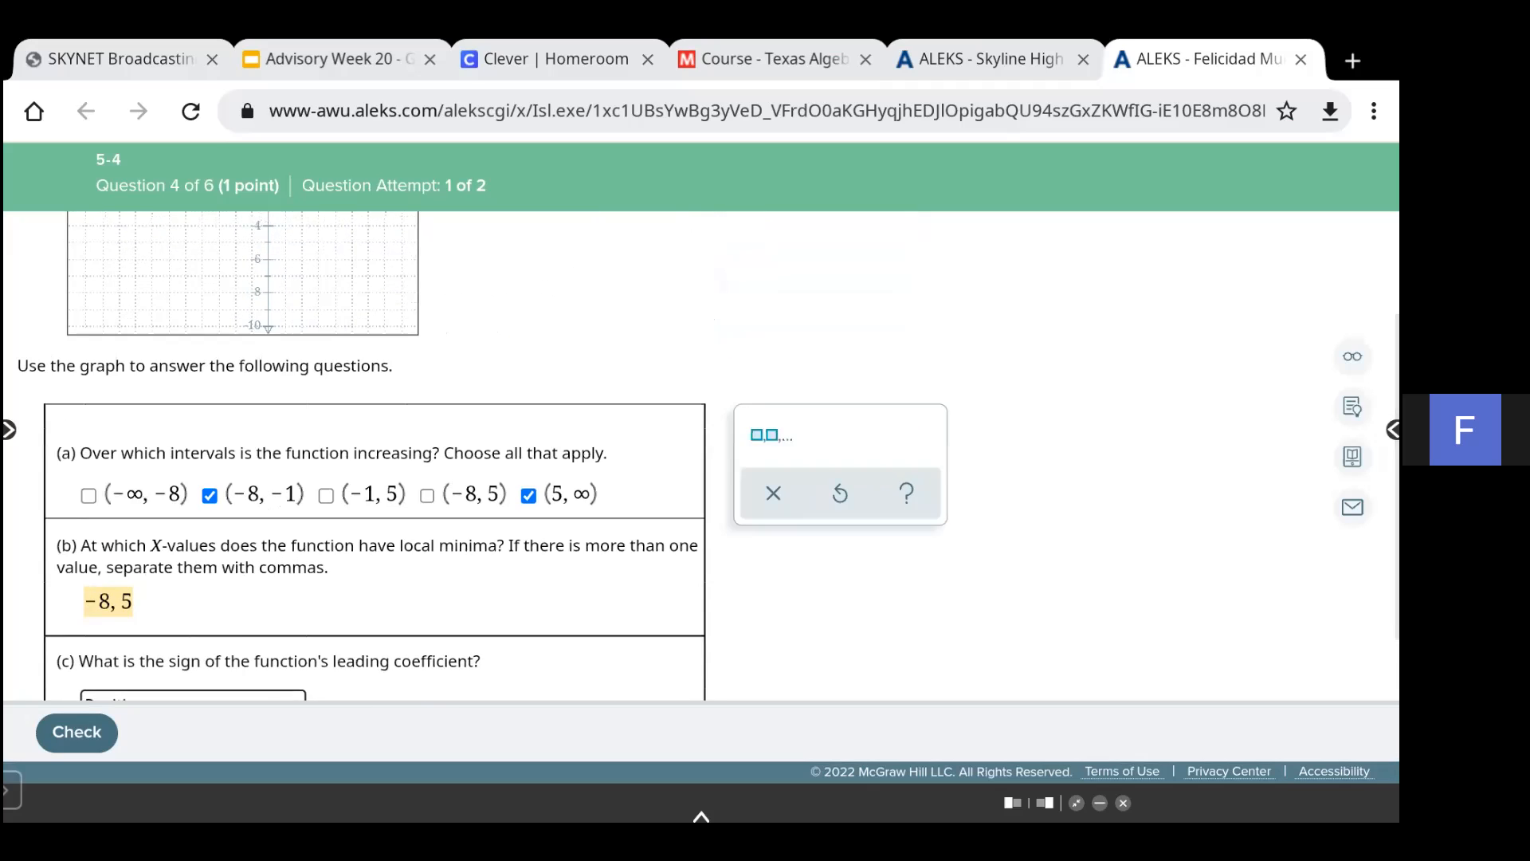
scroll(701, 454, up, 2)
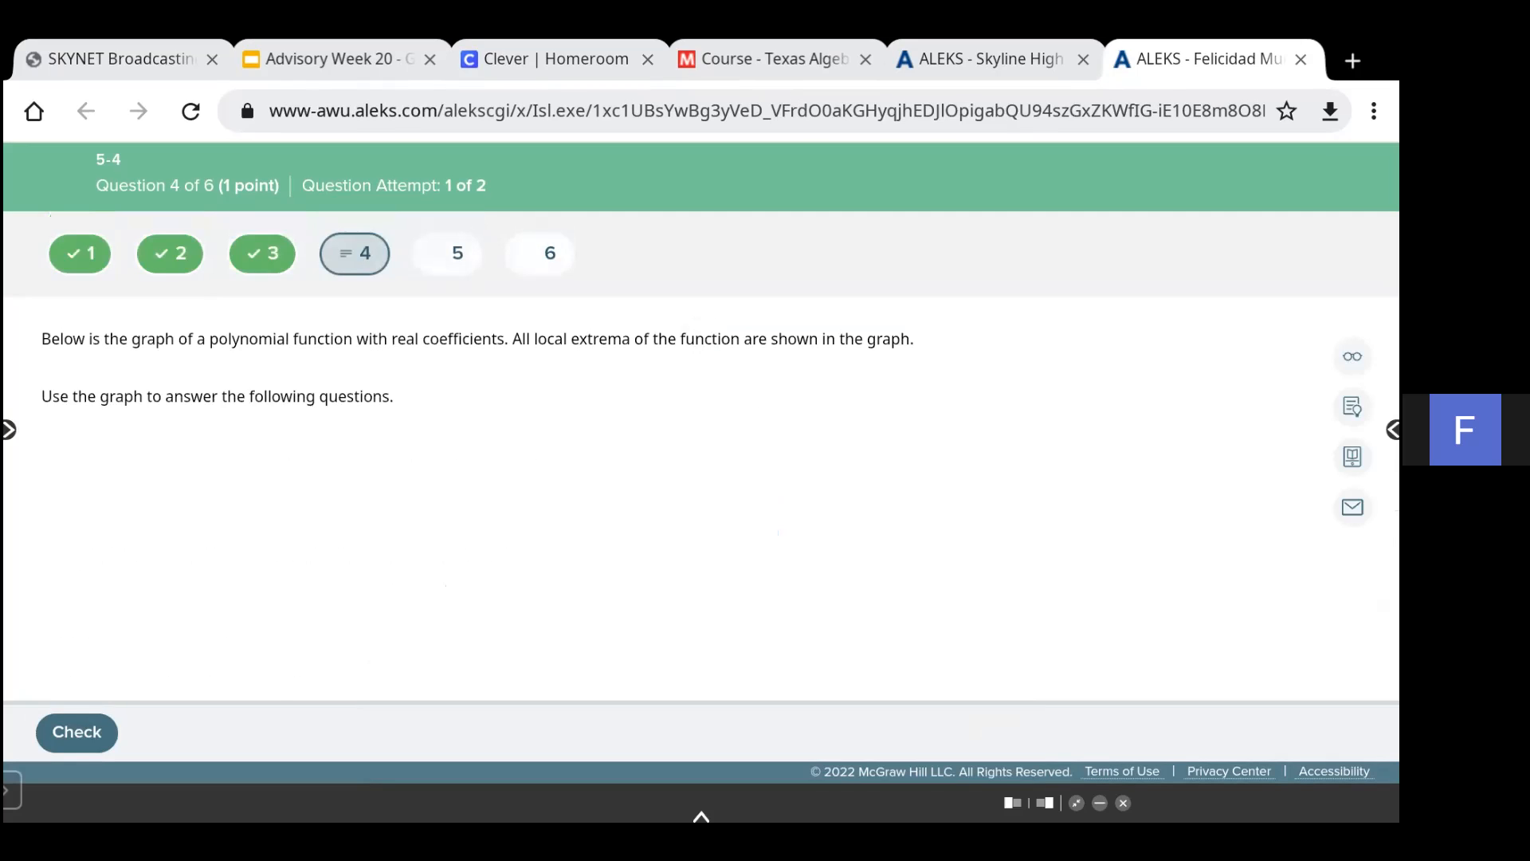
scroll(701, 498, down, 2)
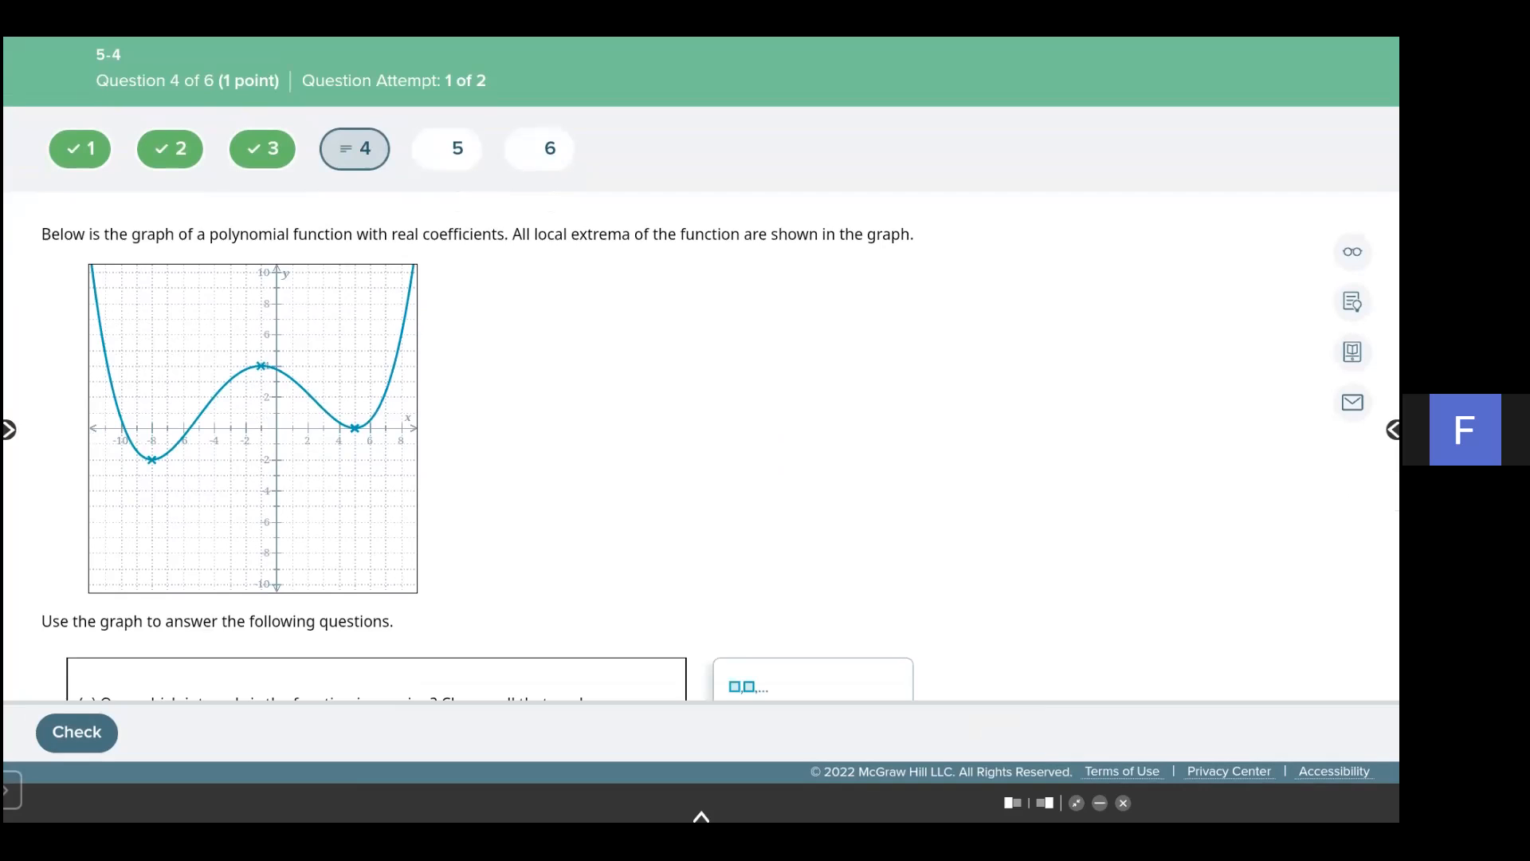
click(701, 816)
click(746, 777)
click(772, 639)
drag(154, 477, 156, 502)
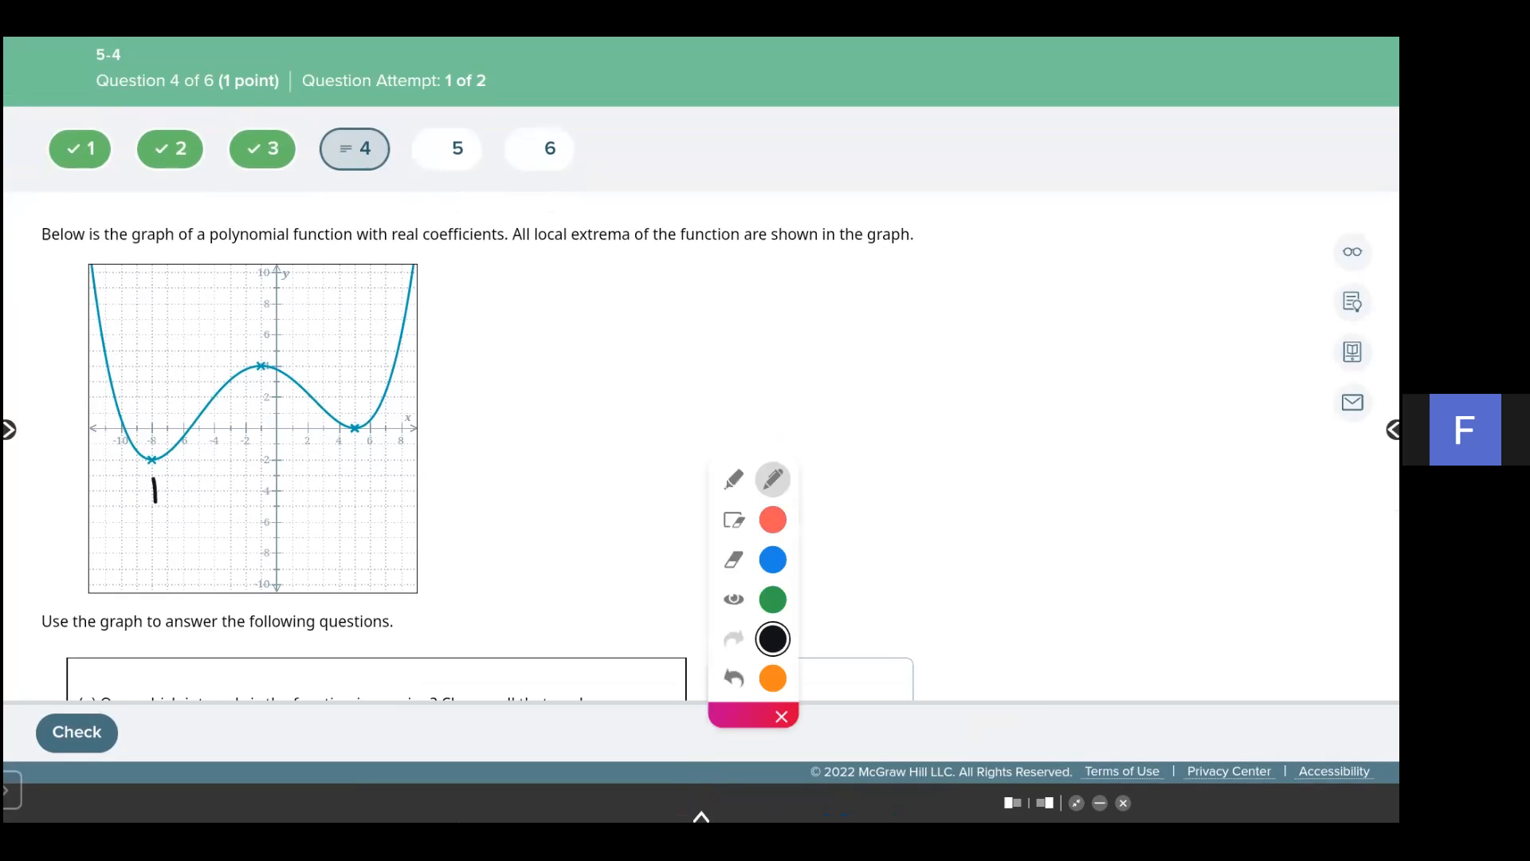
drag(253, 329, 283, 347)
drag(356, 451, 363, 486)
mouse_move(455, 373)
mouse_down()
mouse_move(467, 411)
mouse_move(537, 373)
mouse_up()
mouse_move(560, 350)
mouse_down()
mouse_move(565, 381)
mouse_move(596, 351)
mouse_up()
drag(584, 373, 602, 367)
mouse_move(635, 337)
mouse_down()
mouse_move(656, 352)
mouse_move(648, 379)
mouse_up()
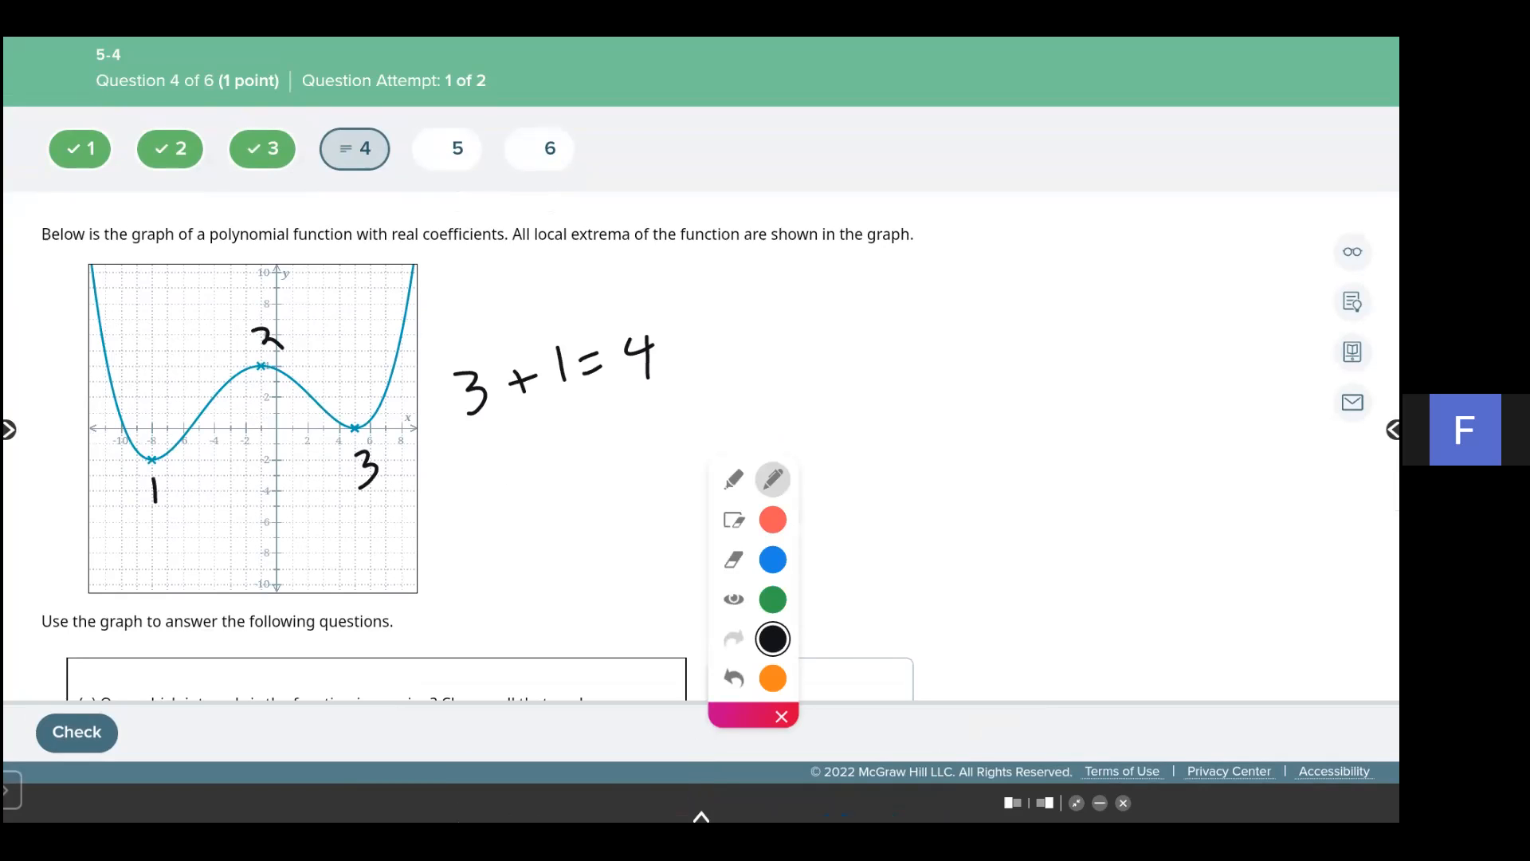
- Hide the annotations and check 4, 6 and 8 as possible degrees of the function in part (d)
click(733, 599)
scroll(701, 379, down, 6)
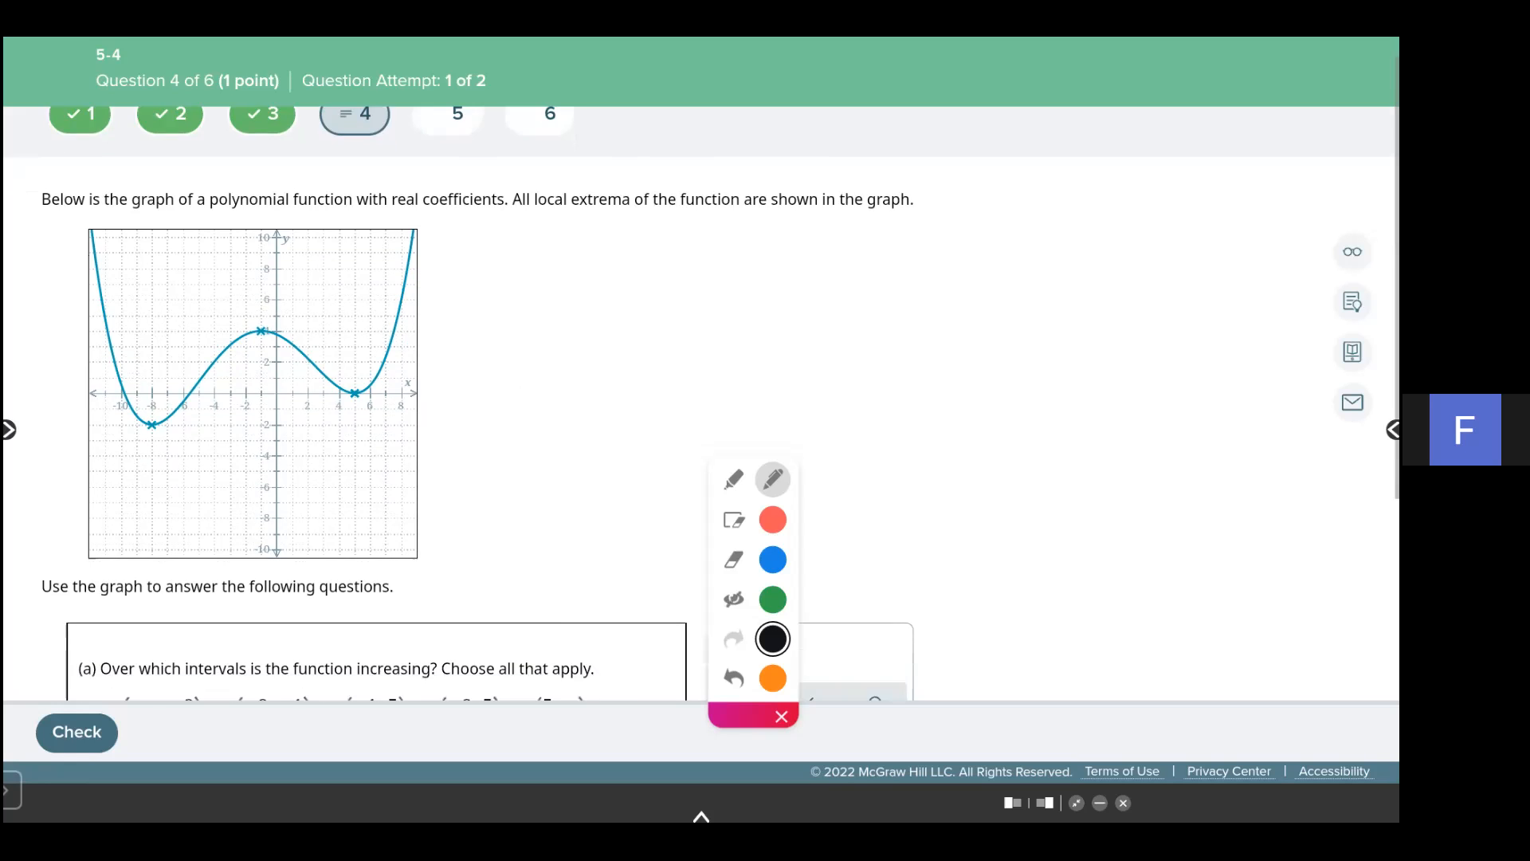
click(108, 541)
click(520, 541)
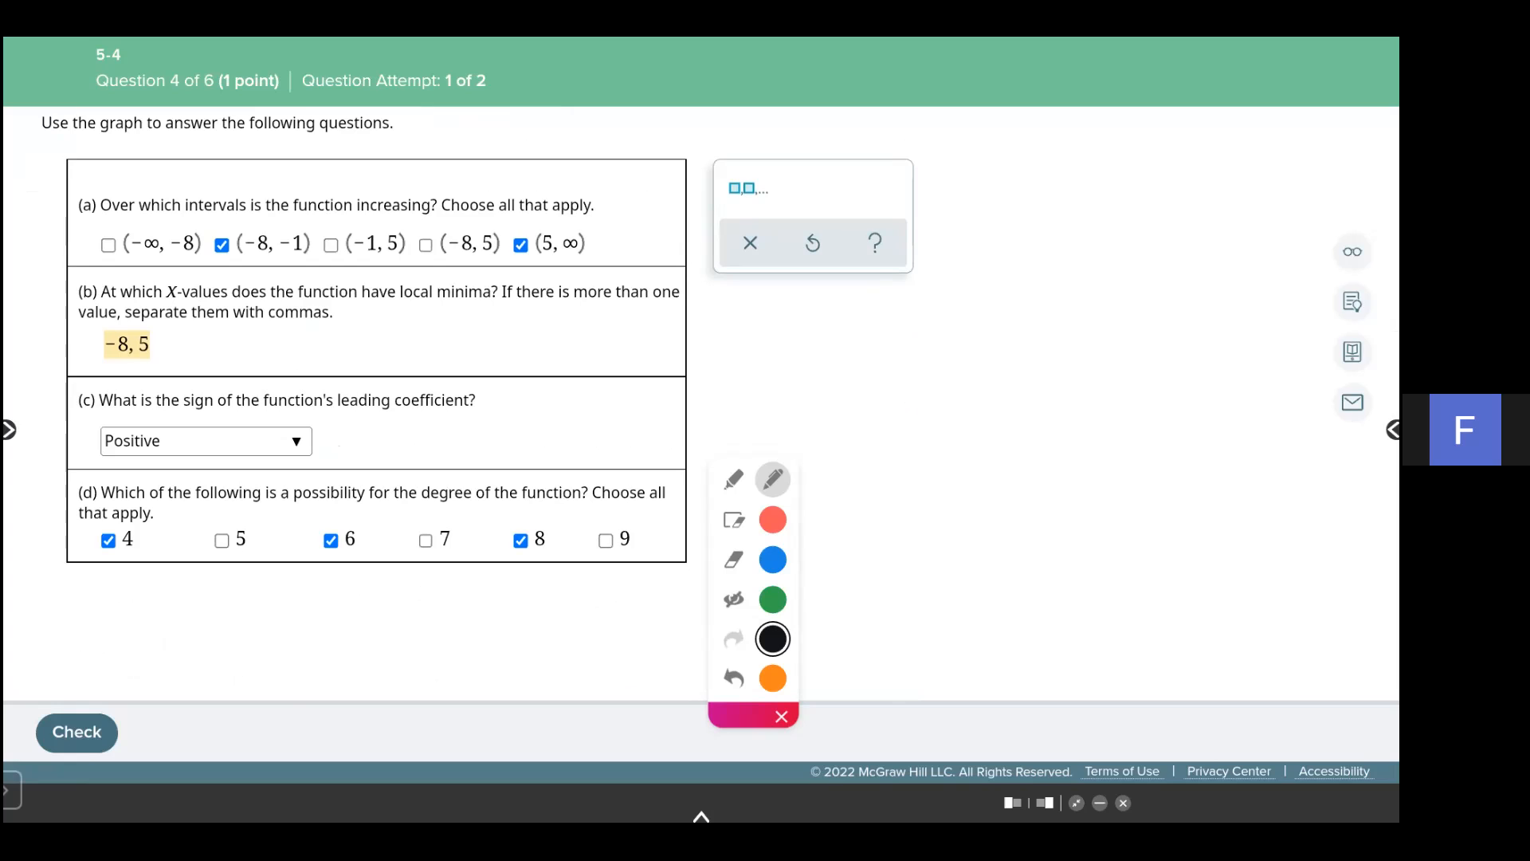
- Check question 4's answers and continue to question 5
click(77, 733)
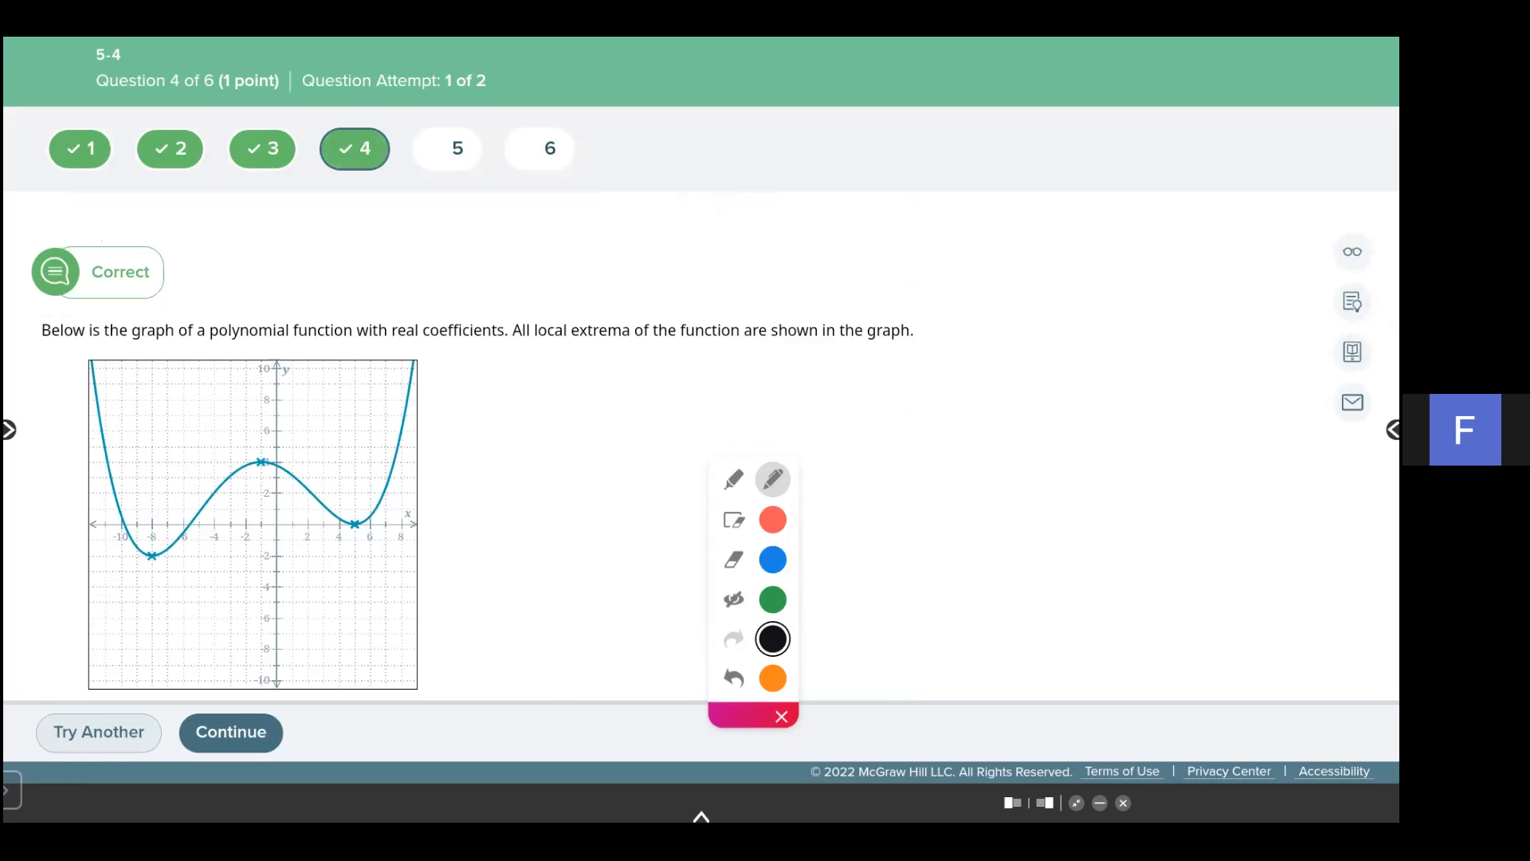
click(231, 733)
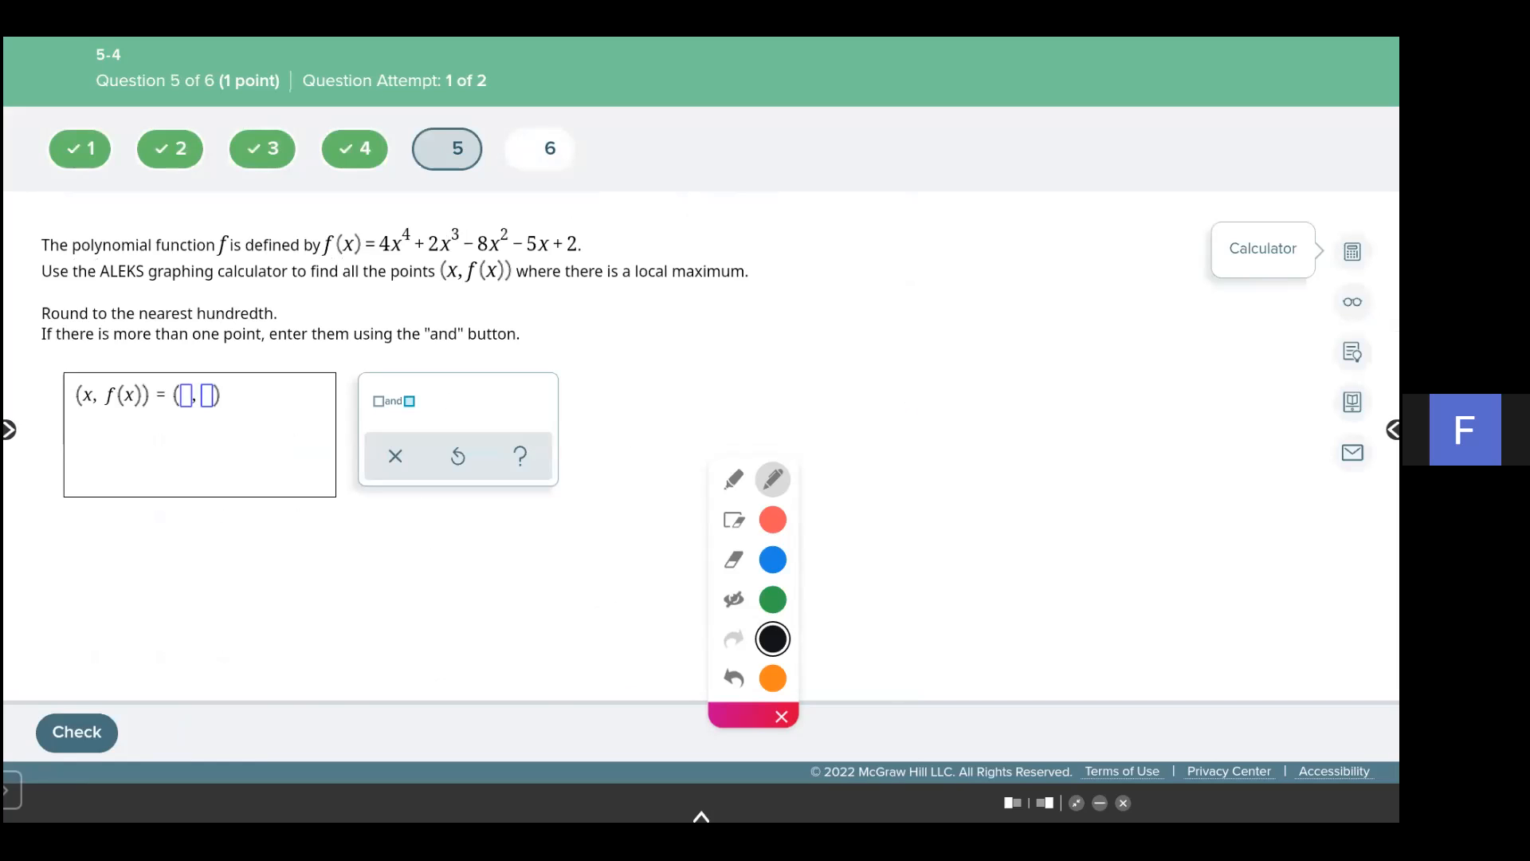
- Open the graphing calculator and start entering the function into Y1 with 4x^4
drag(743, 715, 428, 741)
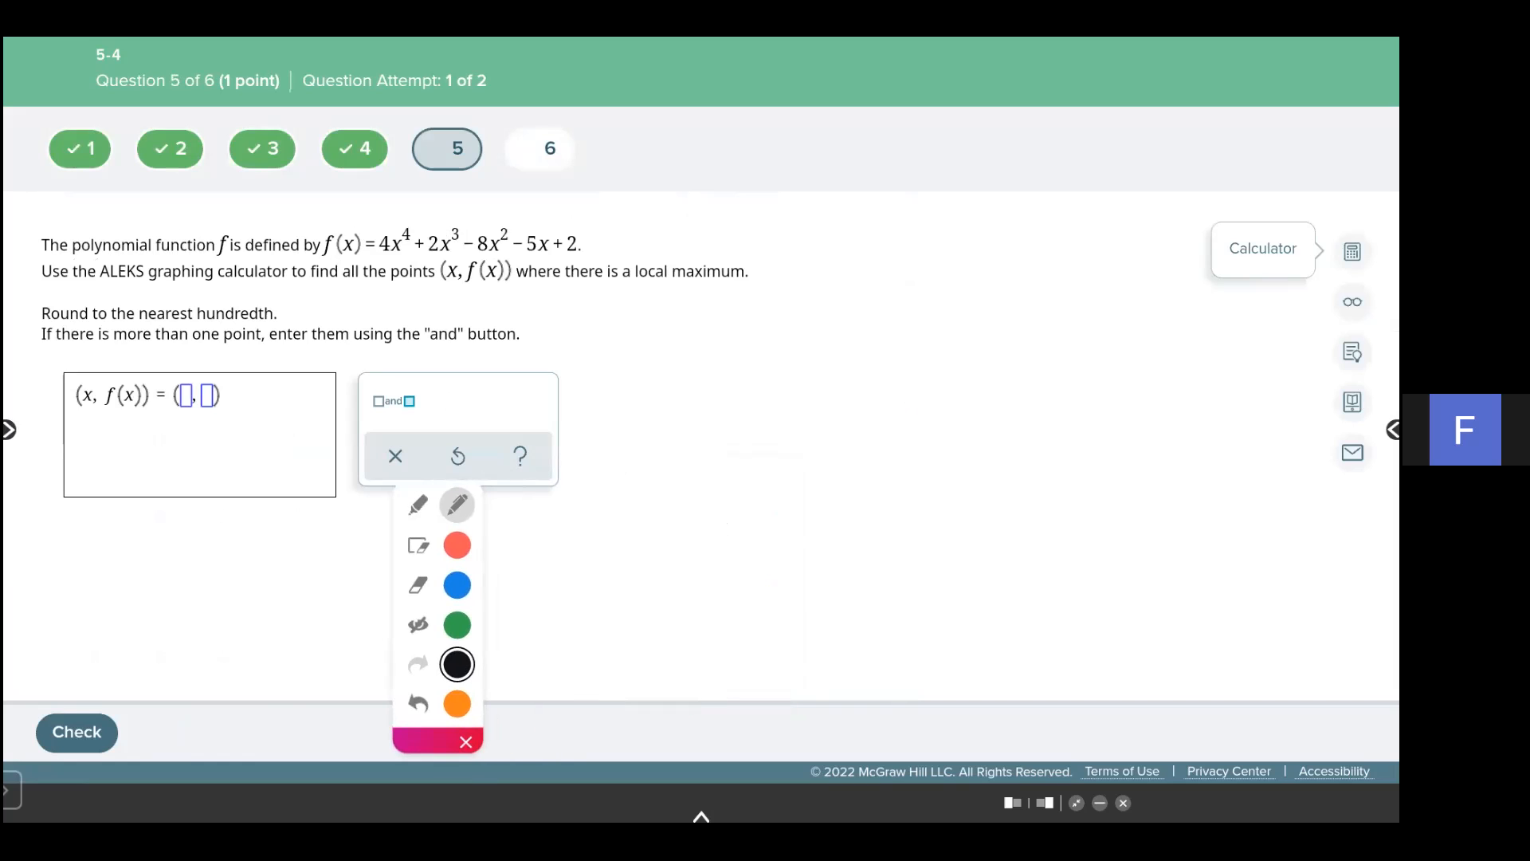
click(1353, 252)
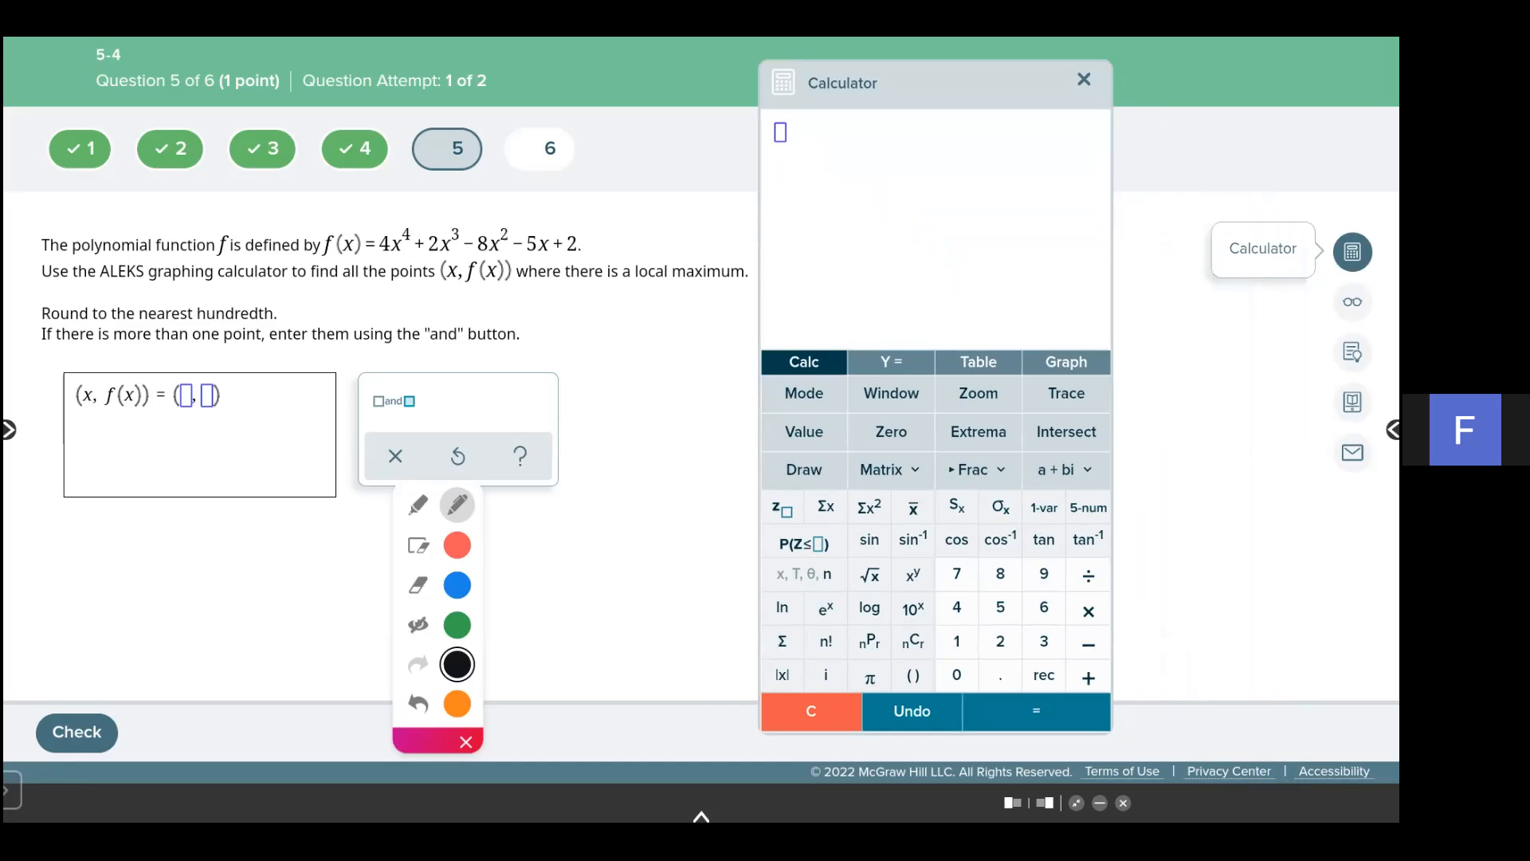
click(891, 362)
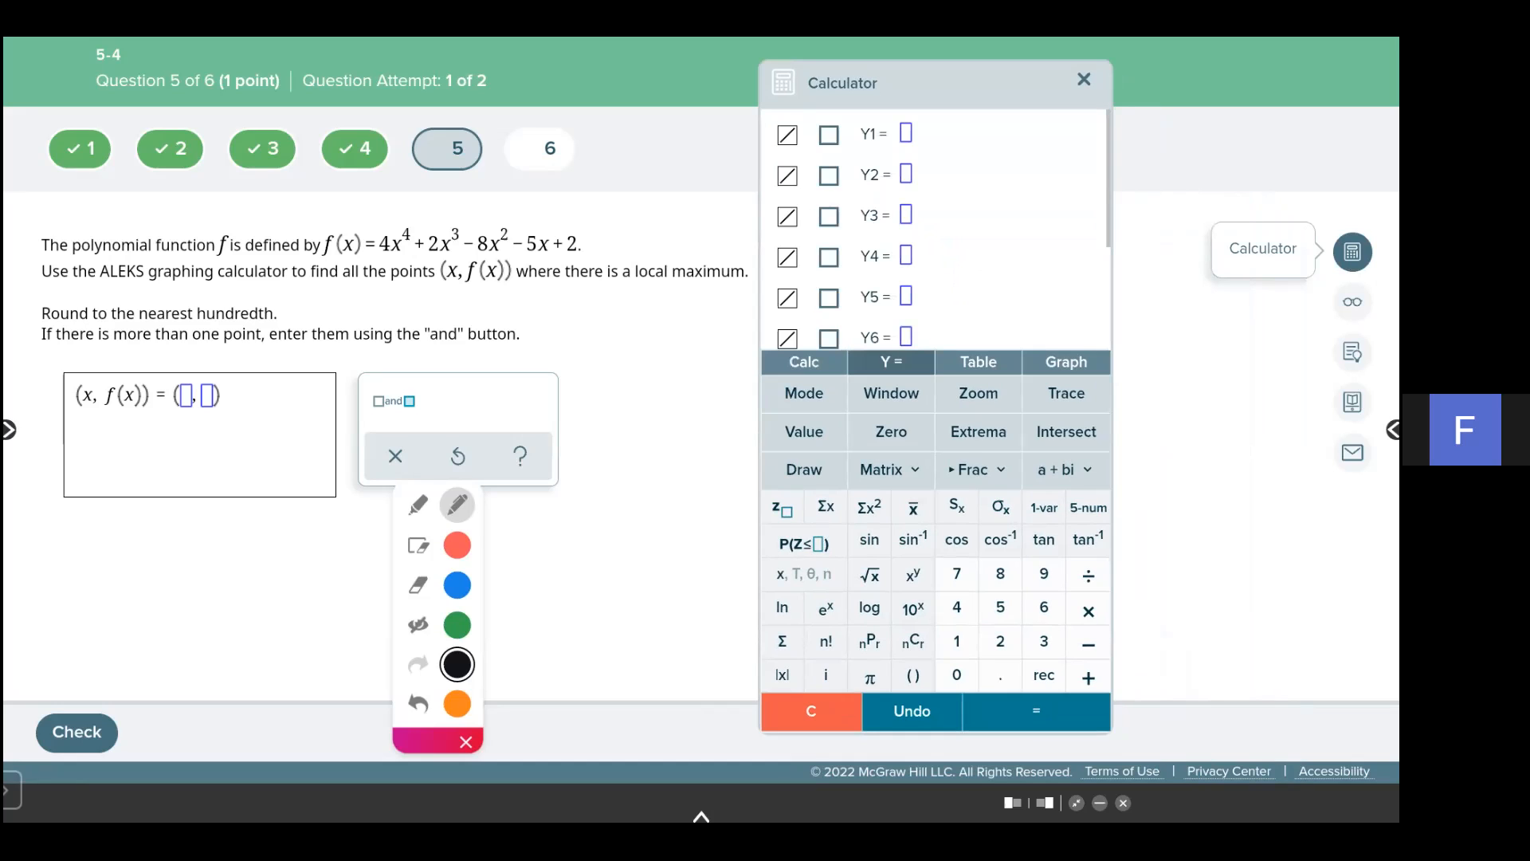
click(906, 133)
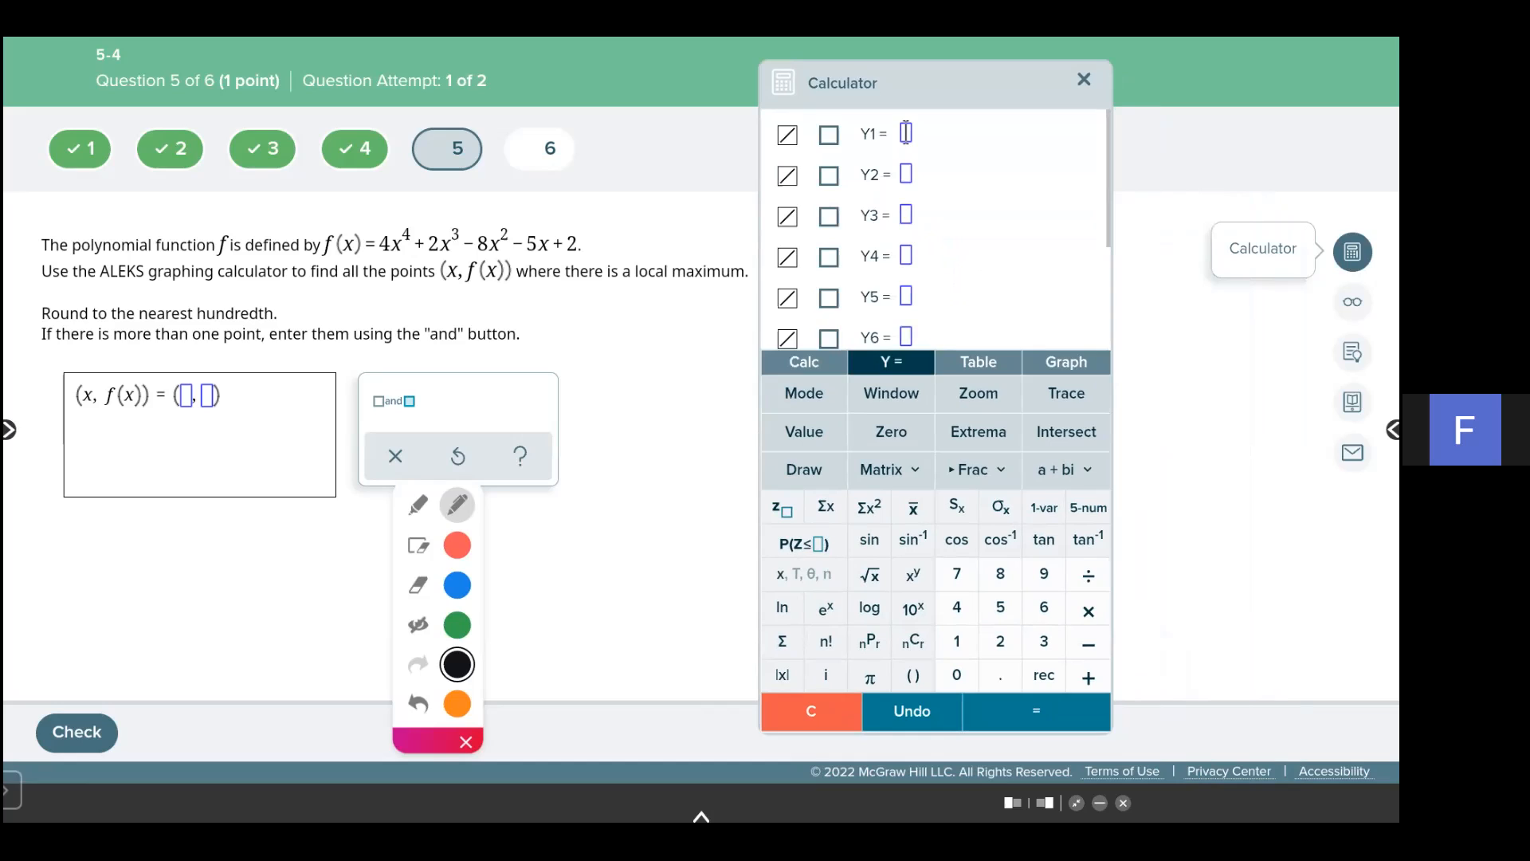
text(4)
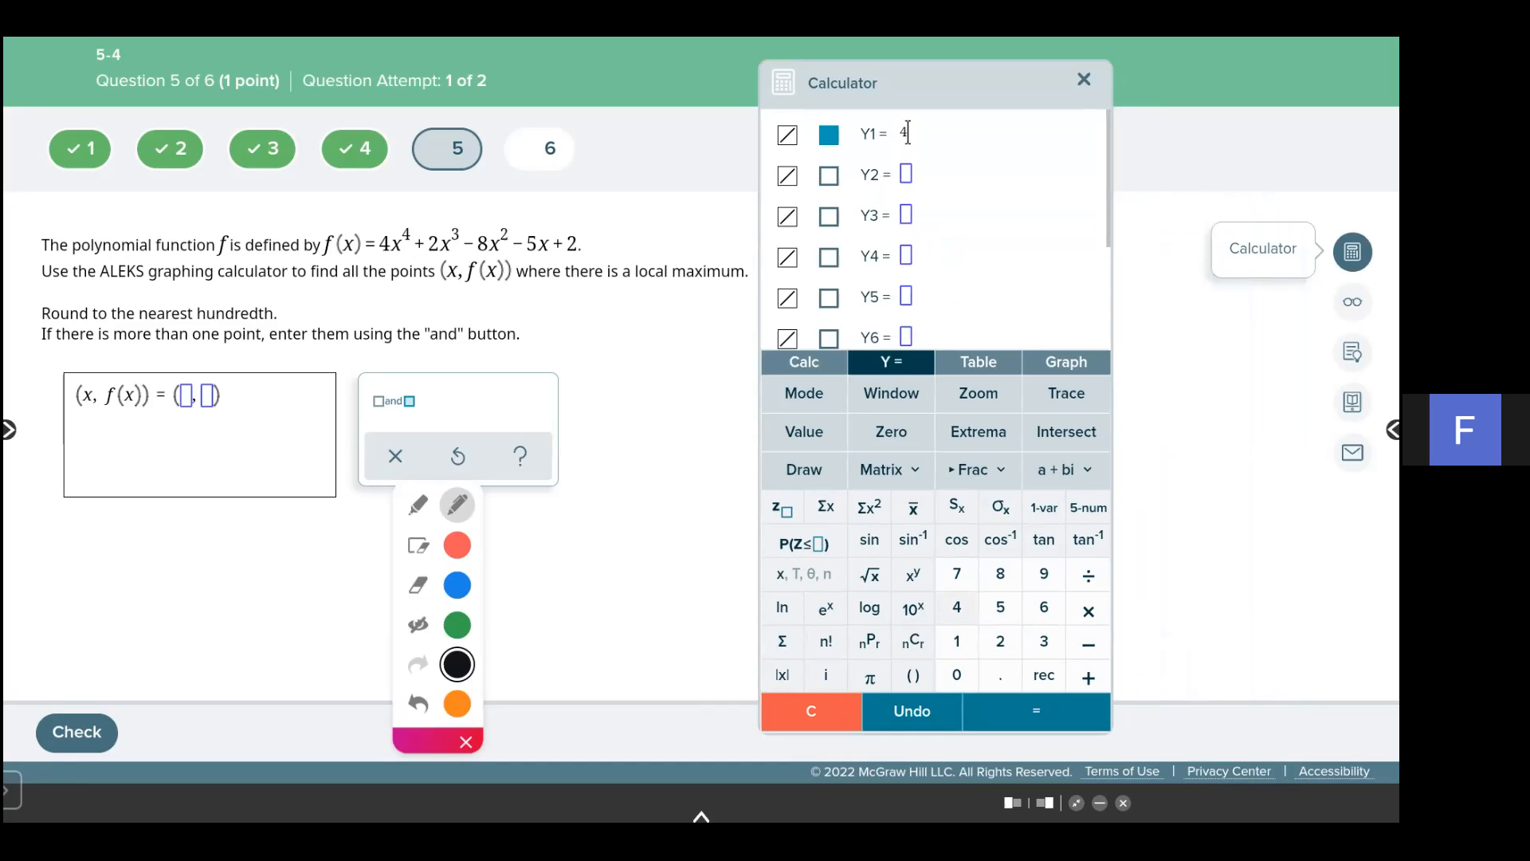
text(x^4)
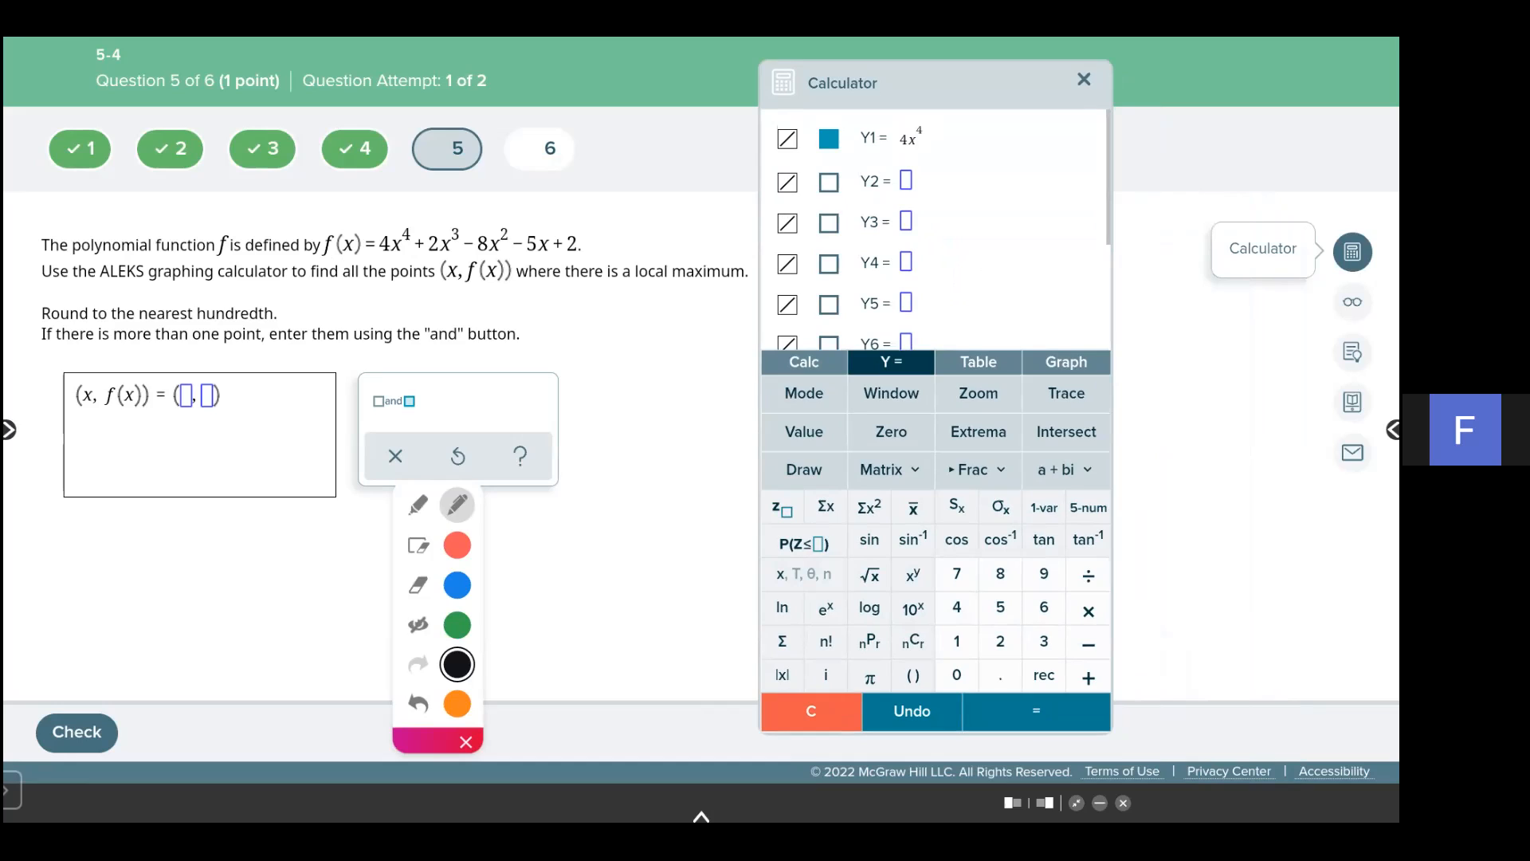
text(+)
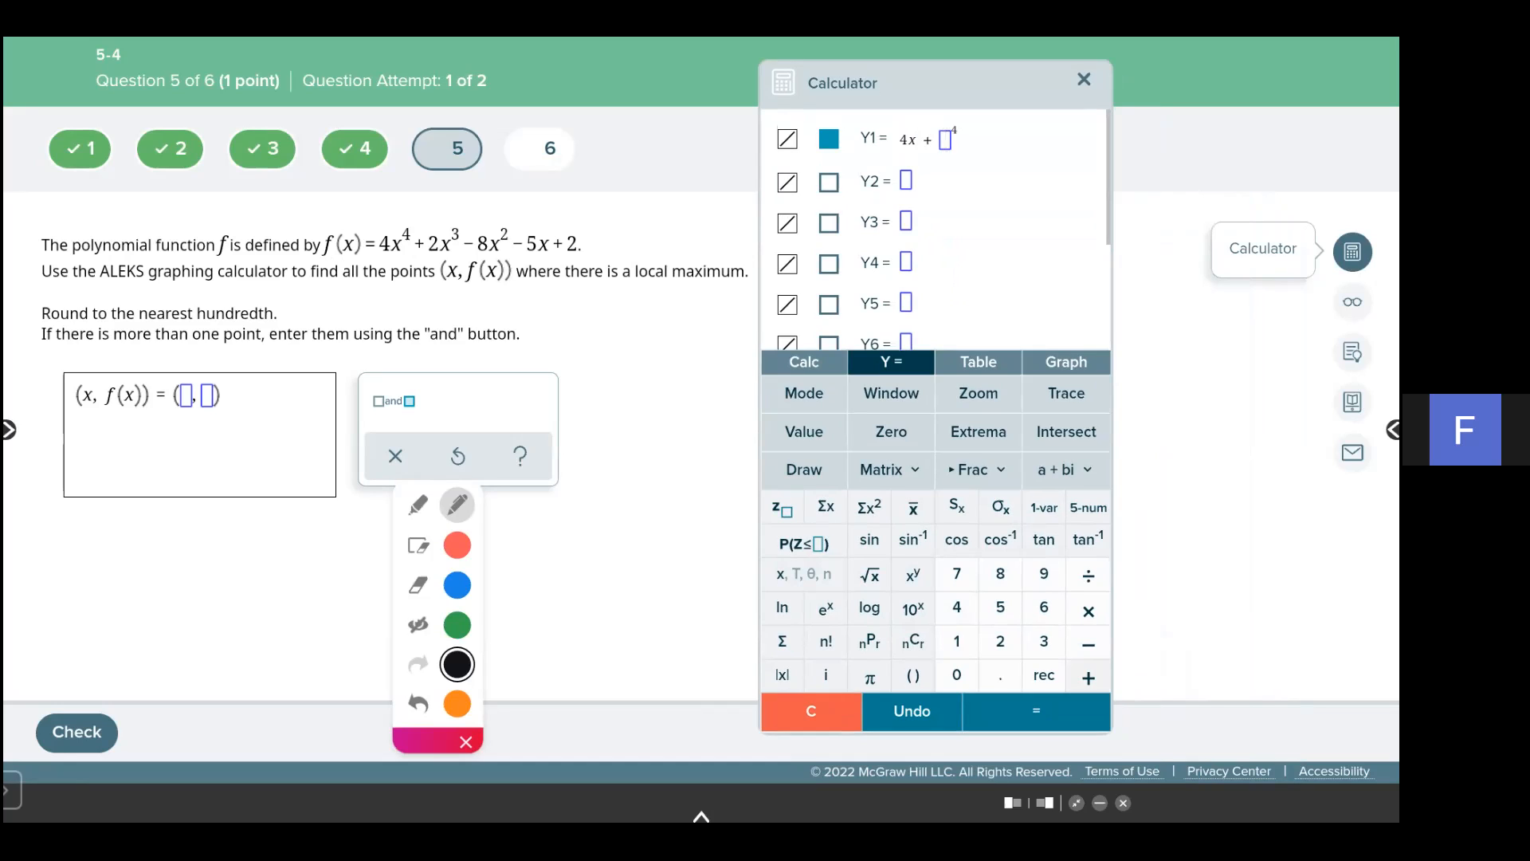
click(912, 711)
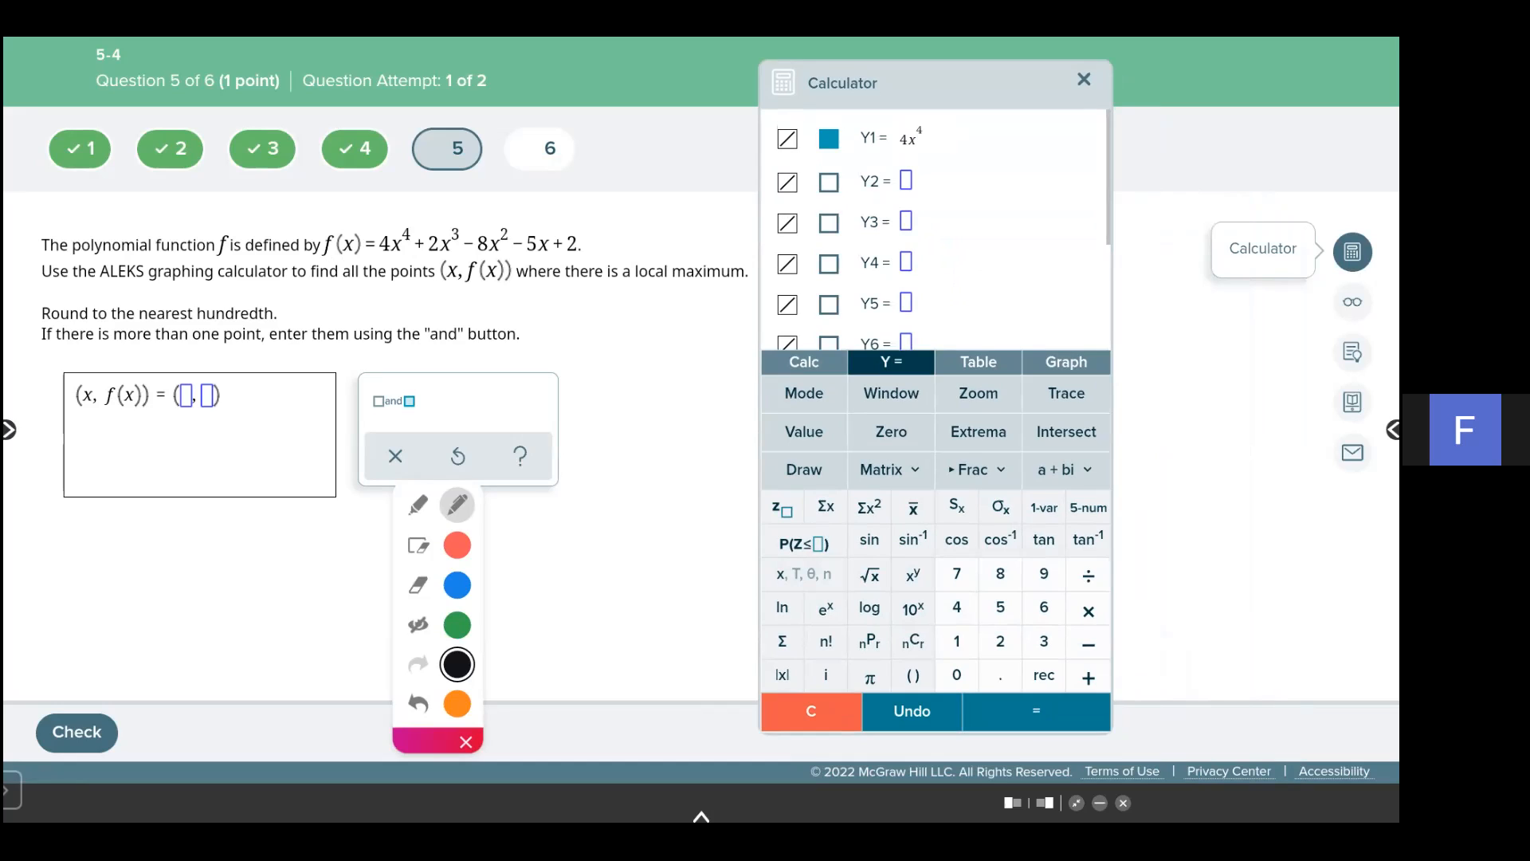
- Complete Y1 as 4x^4 + 2x^3 - 8x^2 - 5x + 2 and graph it
text(+ 2x^3)
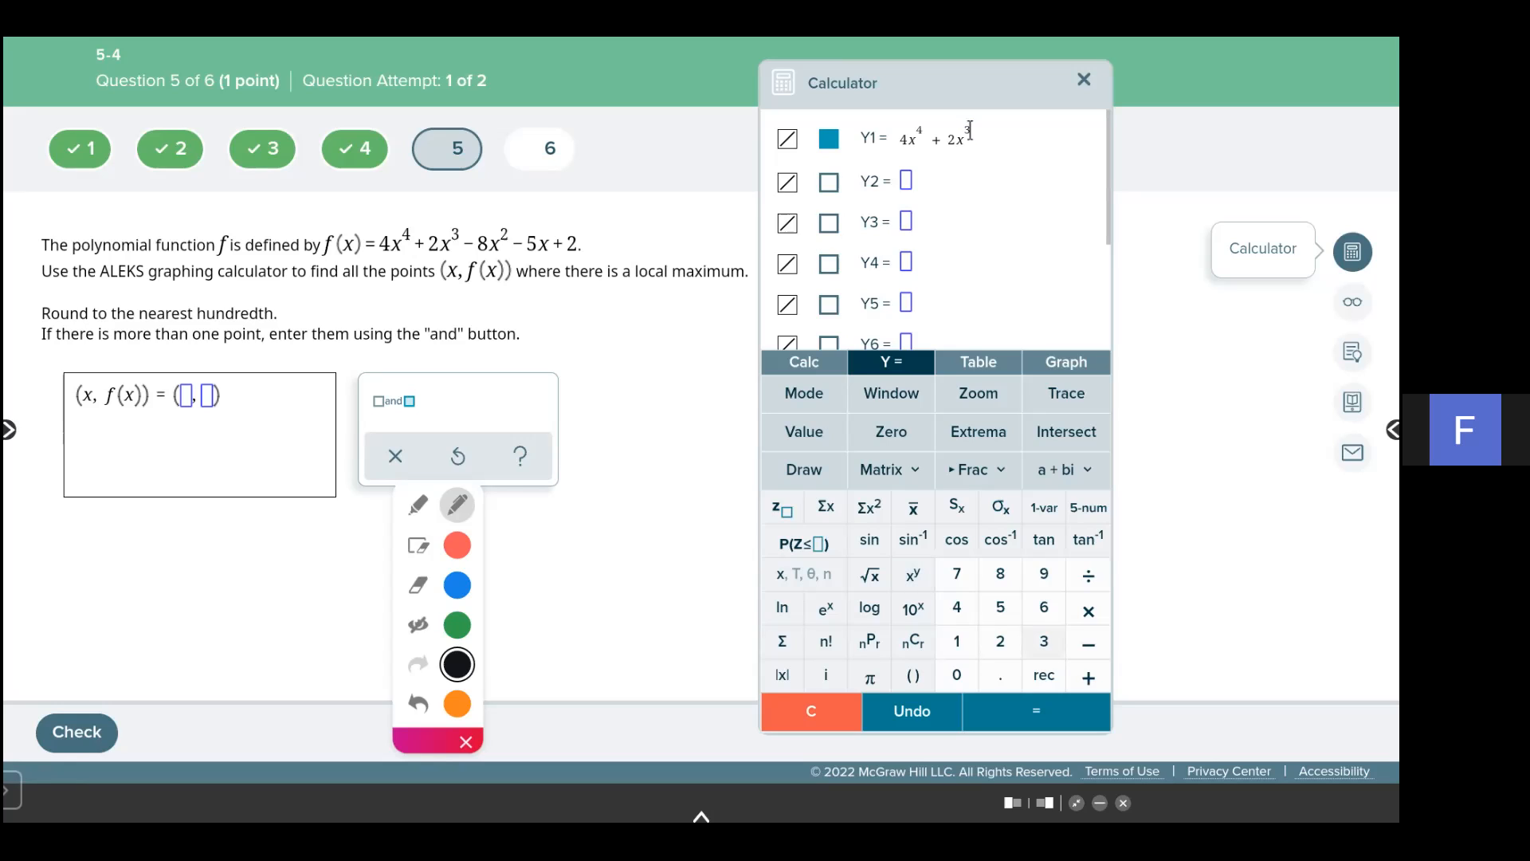
click(1044, 641)
key(Right)
text(- 8)
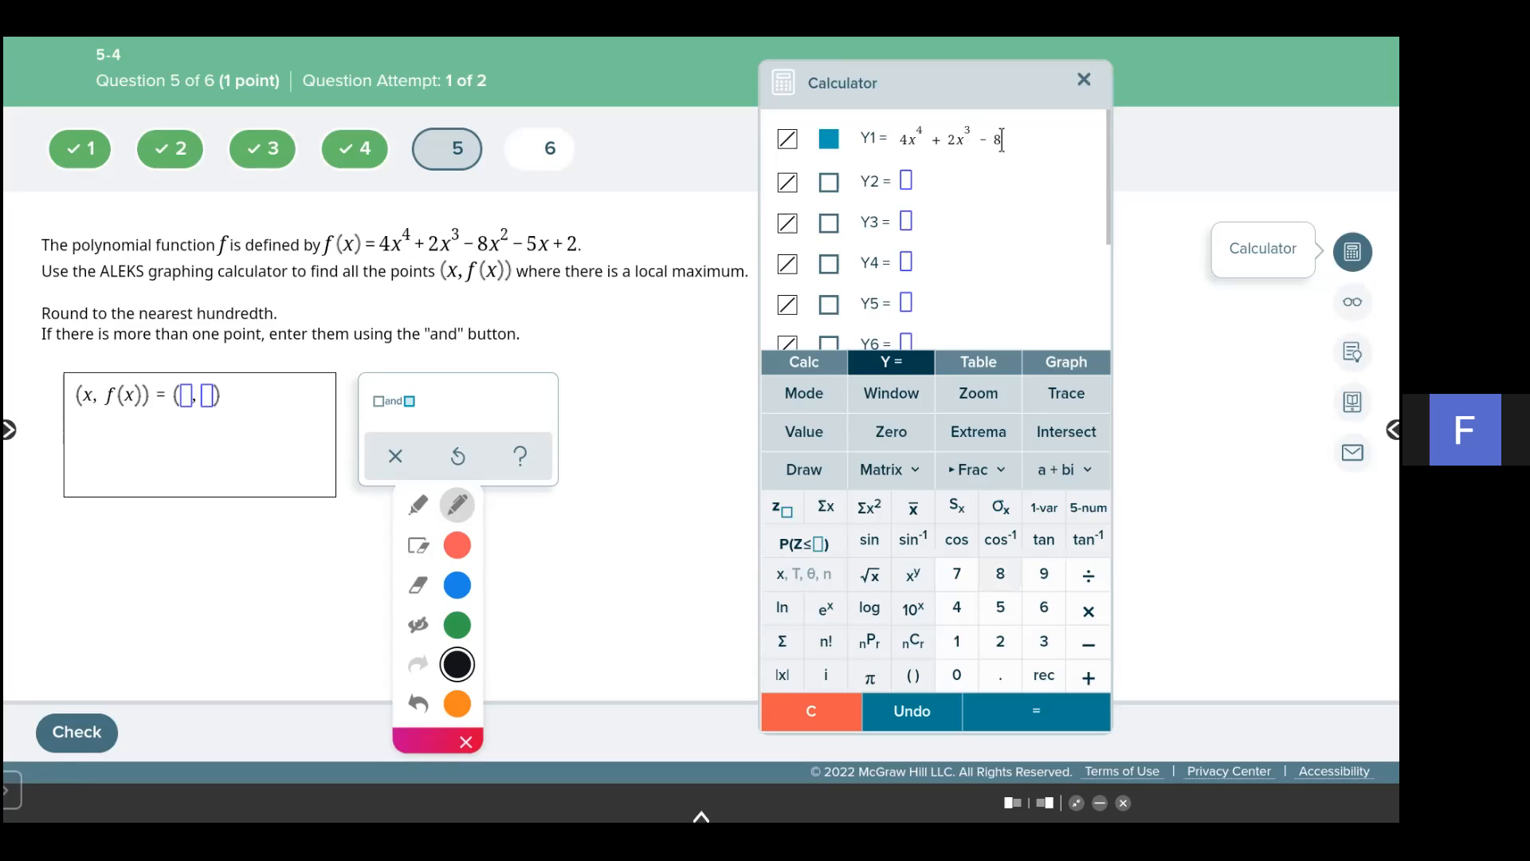
text(x)
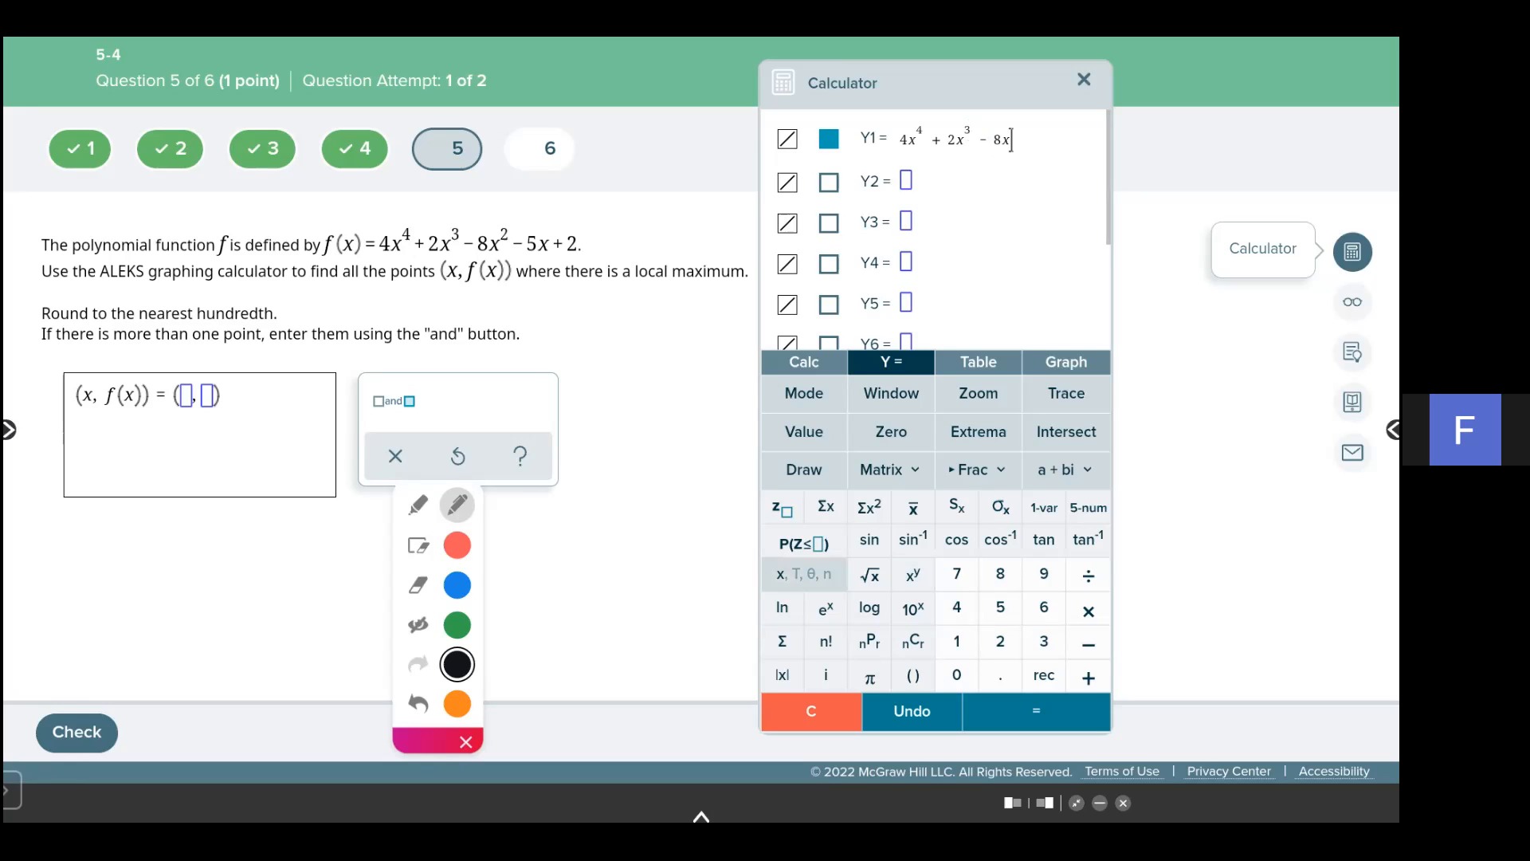
text(^2)
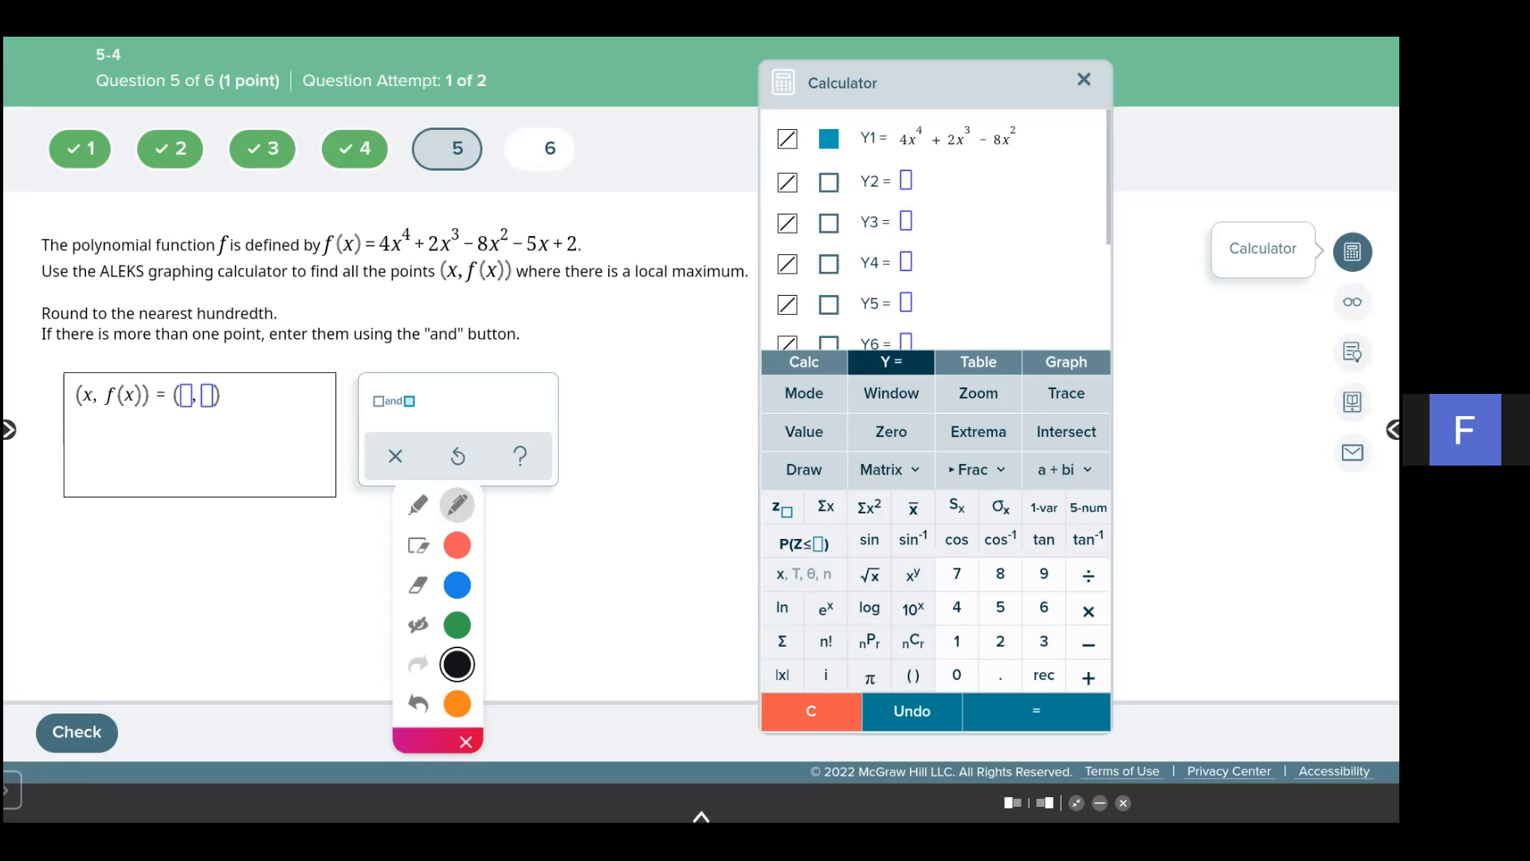
text(- 5x )
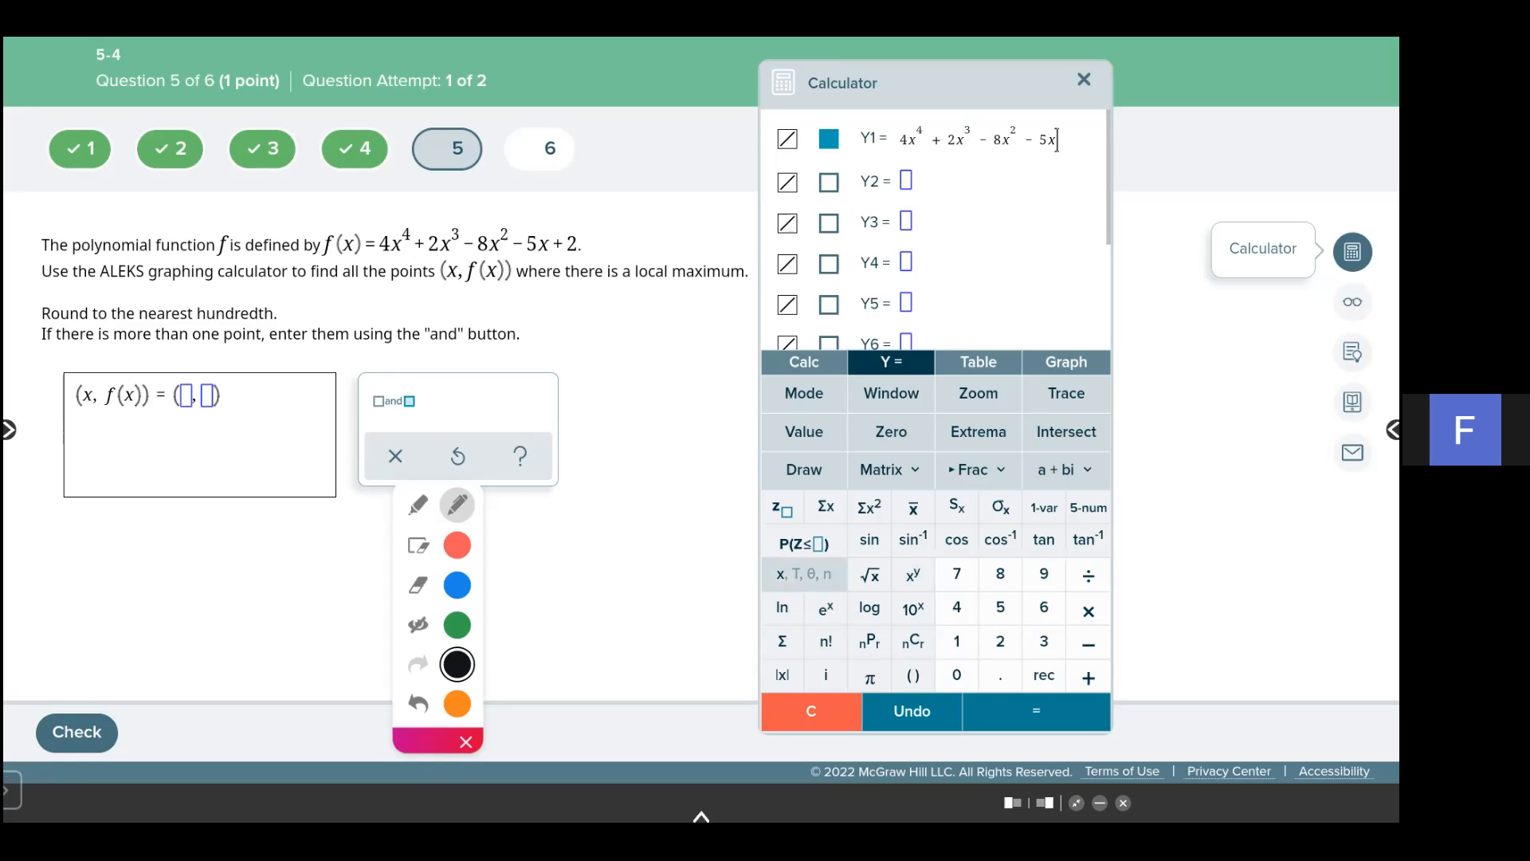
text(+ 2)
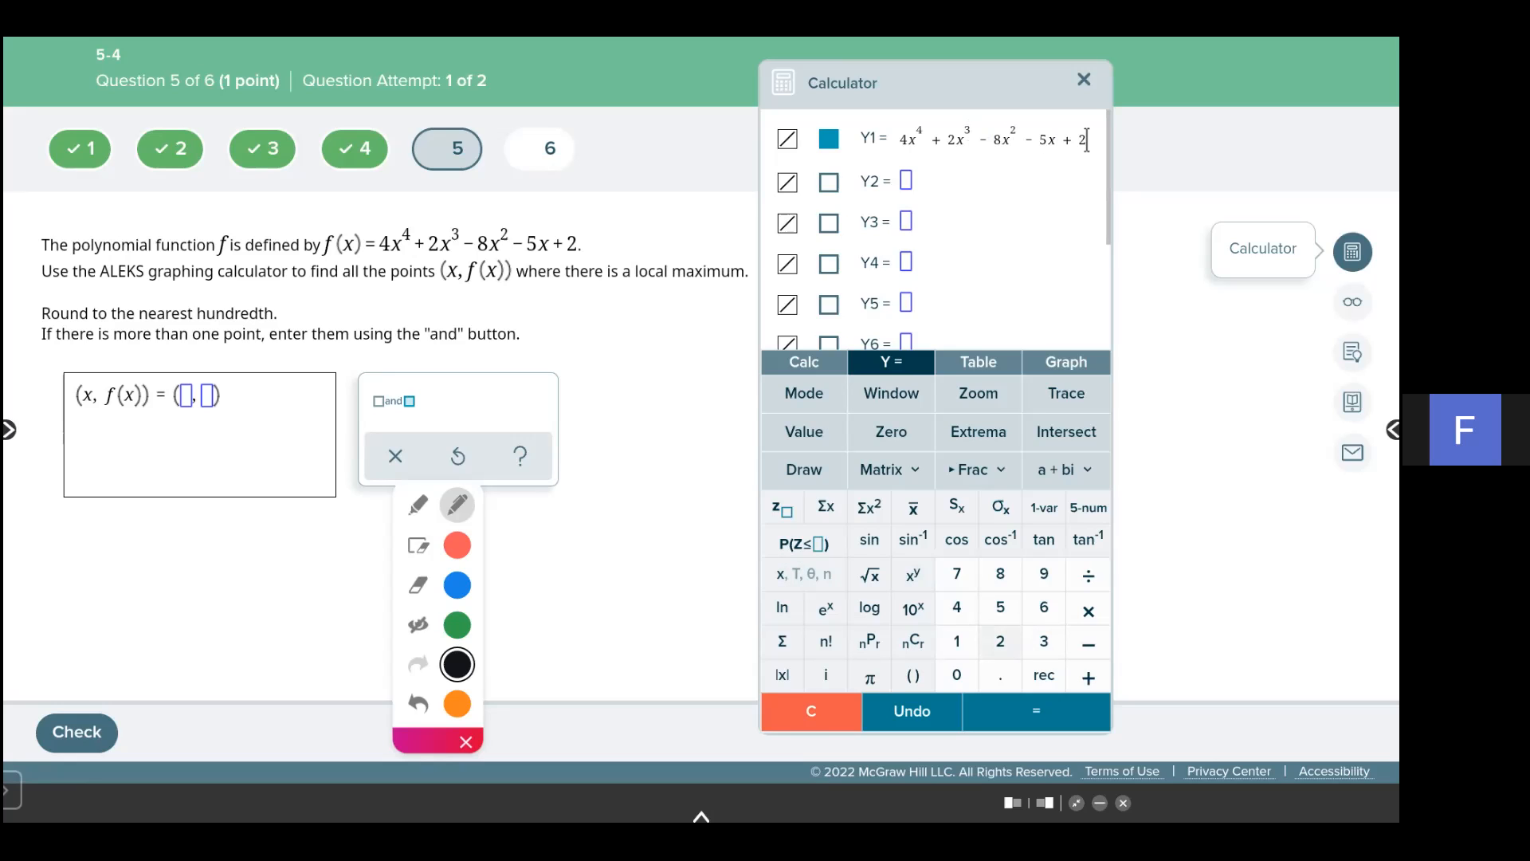
click(1067, 363)
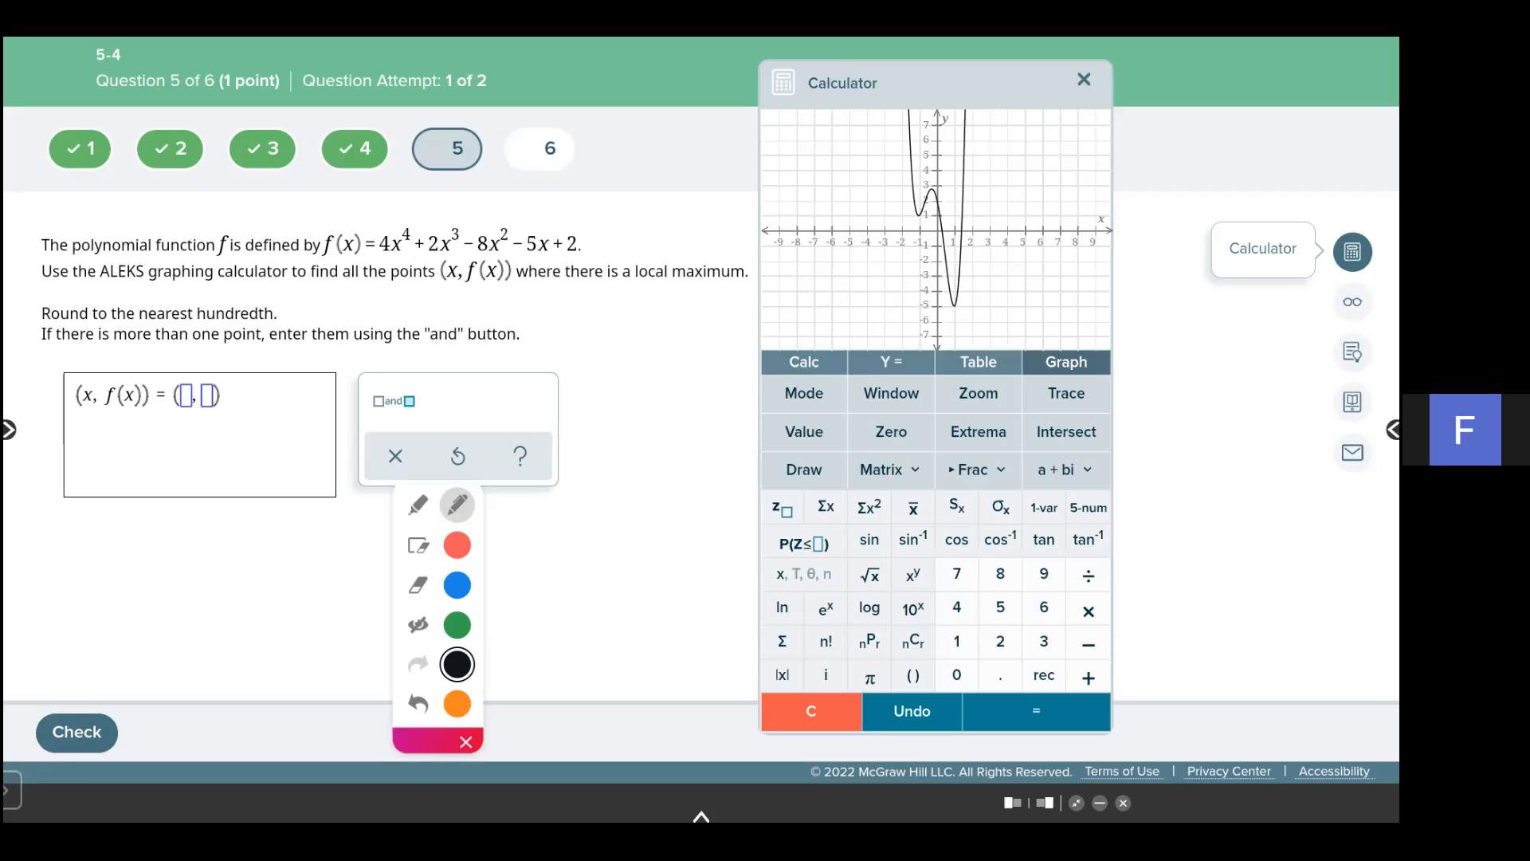
click(418, 625)
click(418, 546)
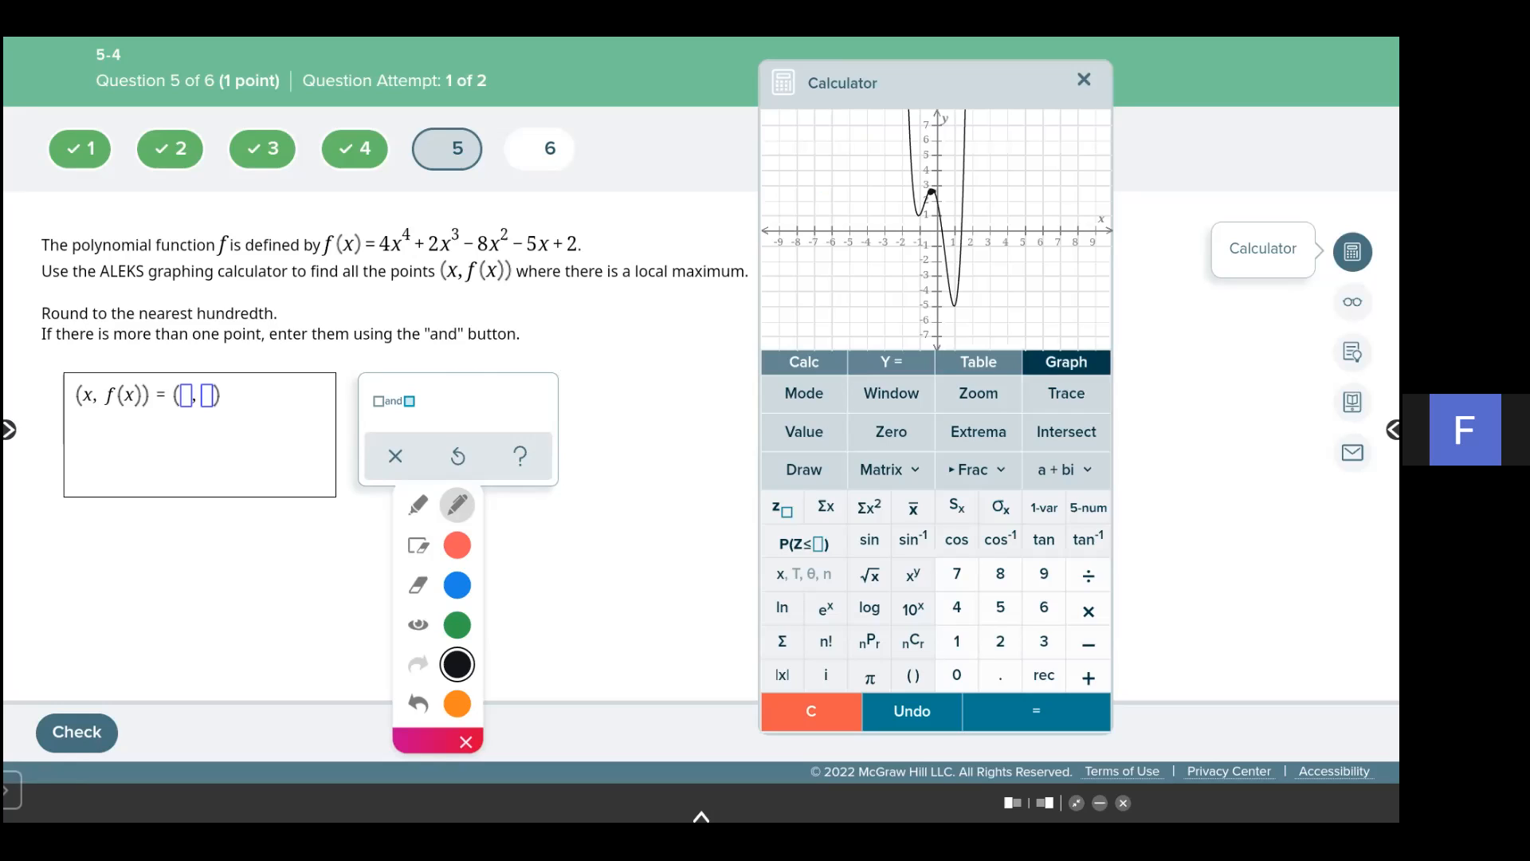
click(419, 625)
click(979, 432)
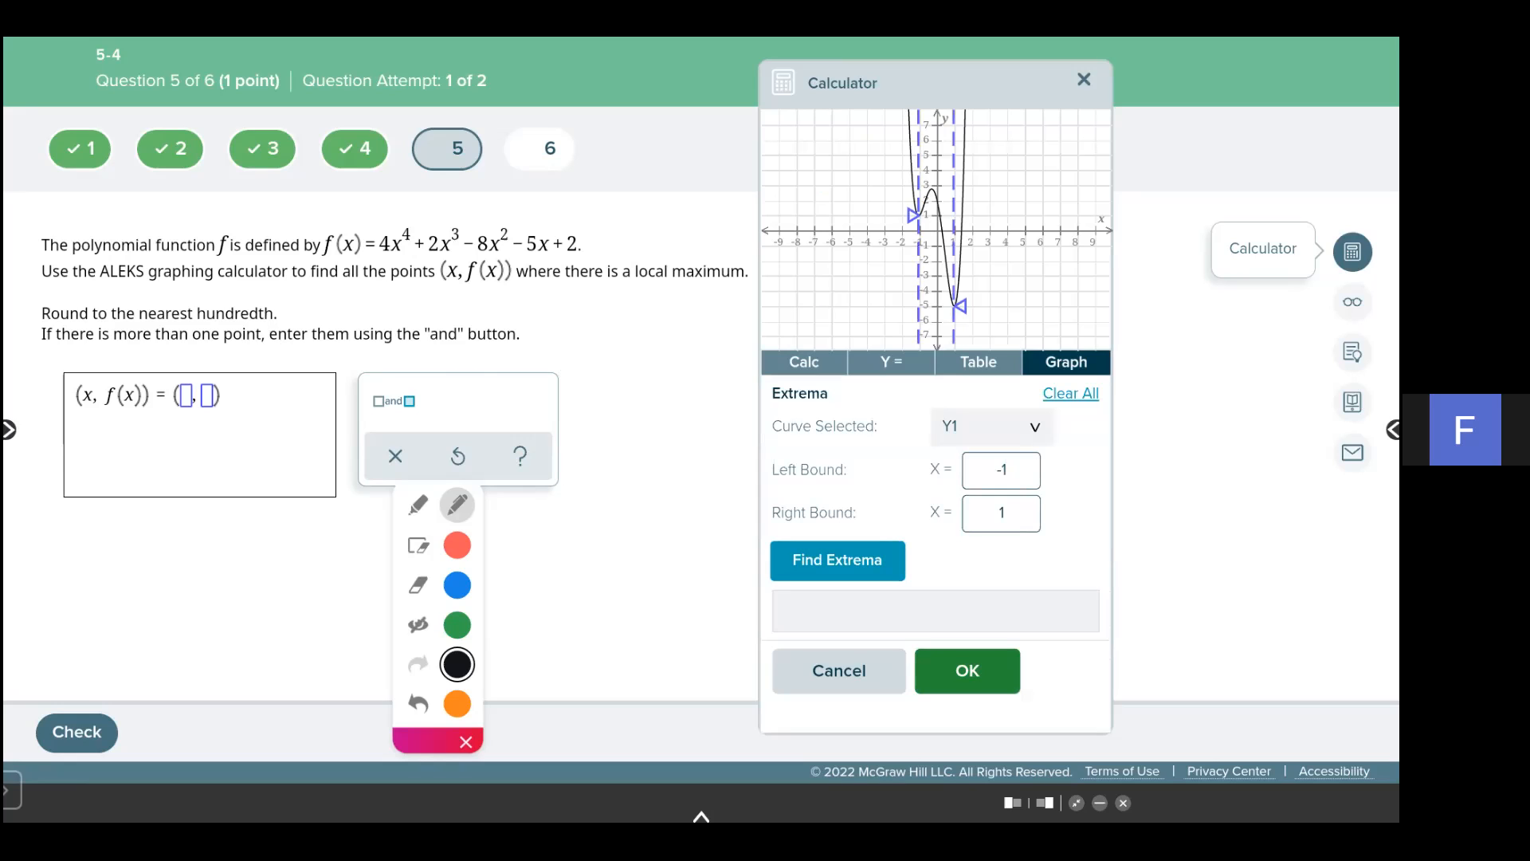
click(962, 672)
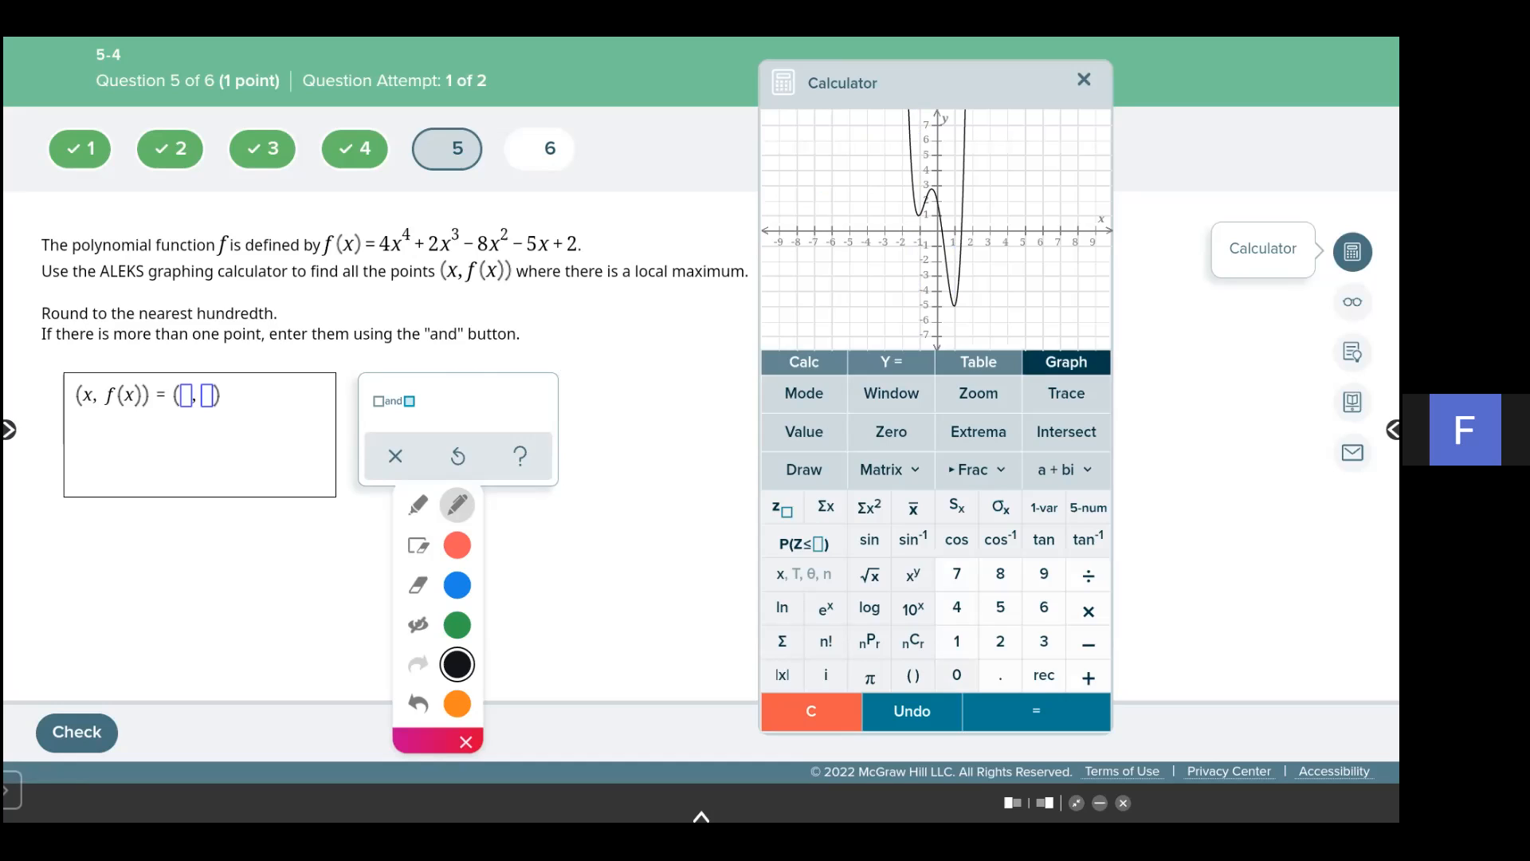
- Find the extrema of Y1 between x = -1 and x = 1
click(978, 432)
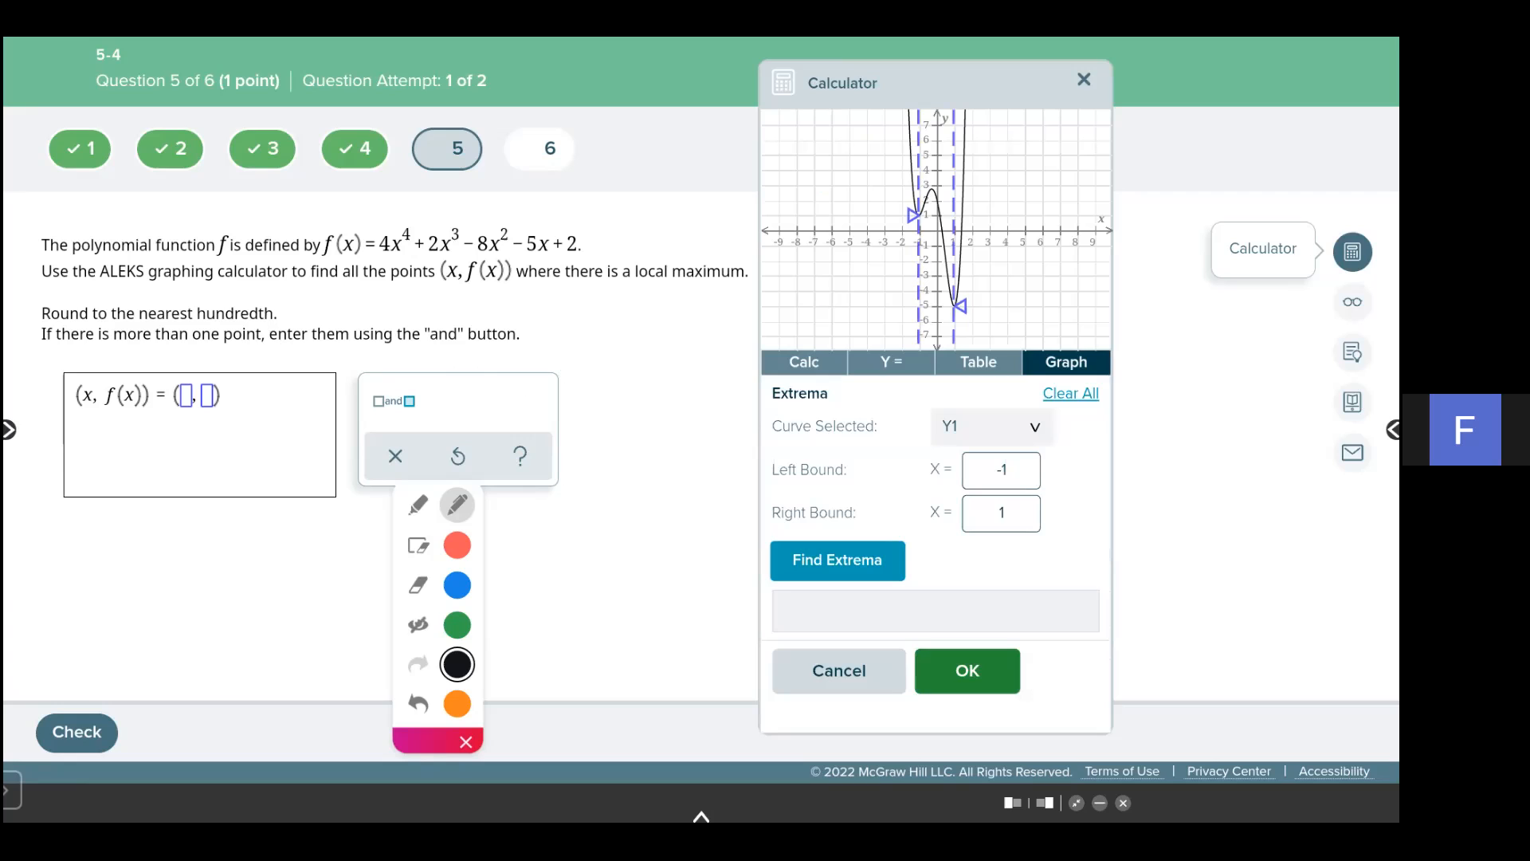
click(837, 560)
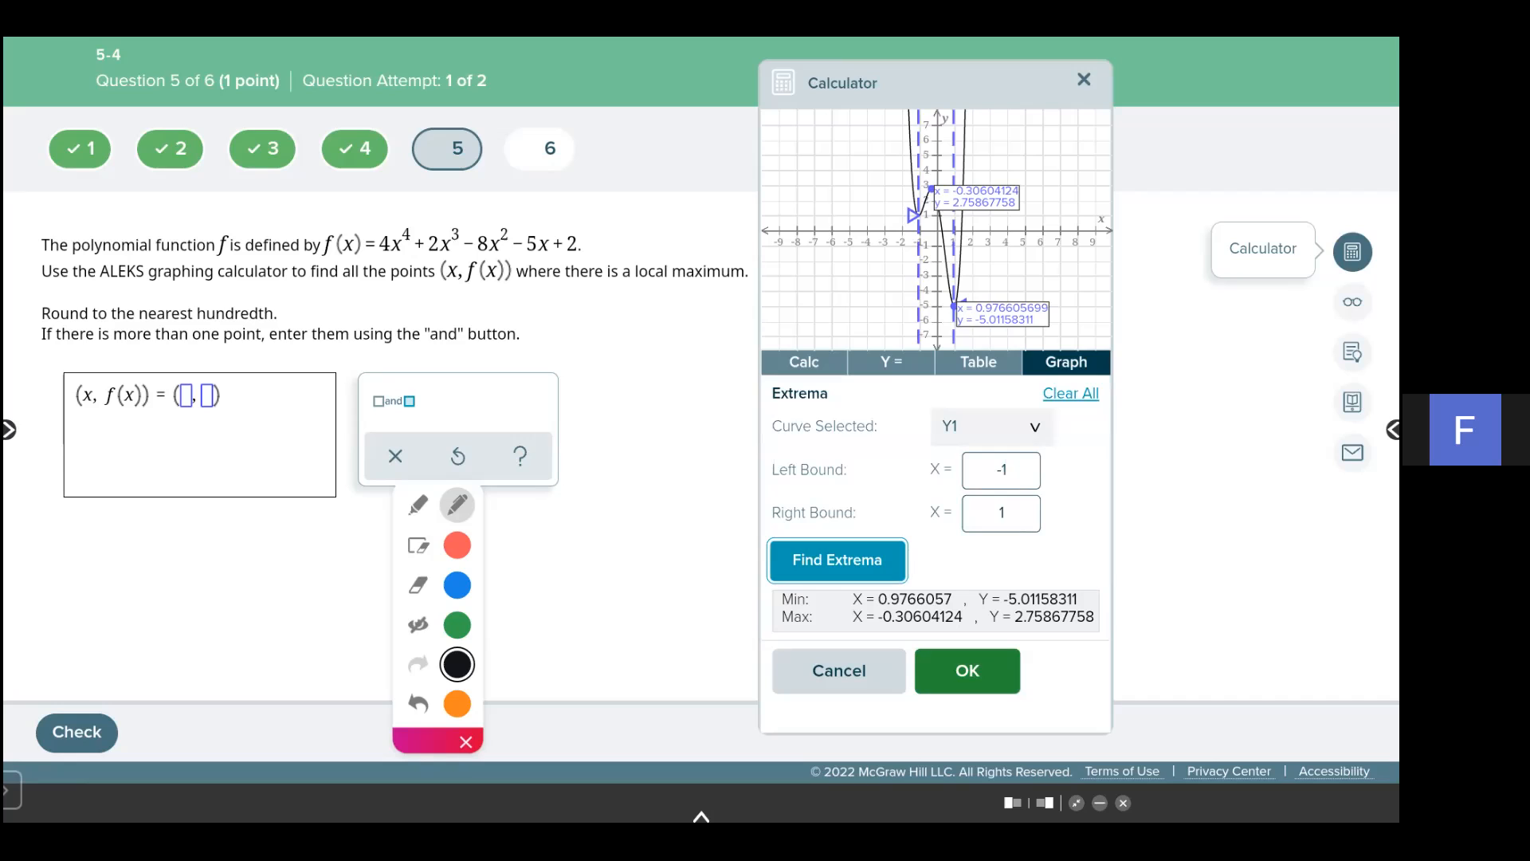
scroll(380, 399, down, 1)
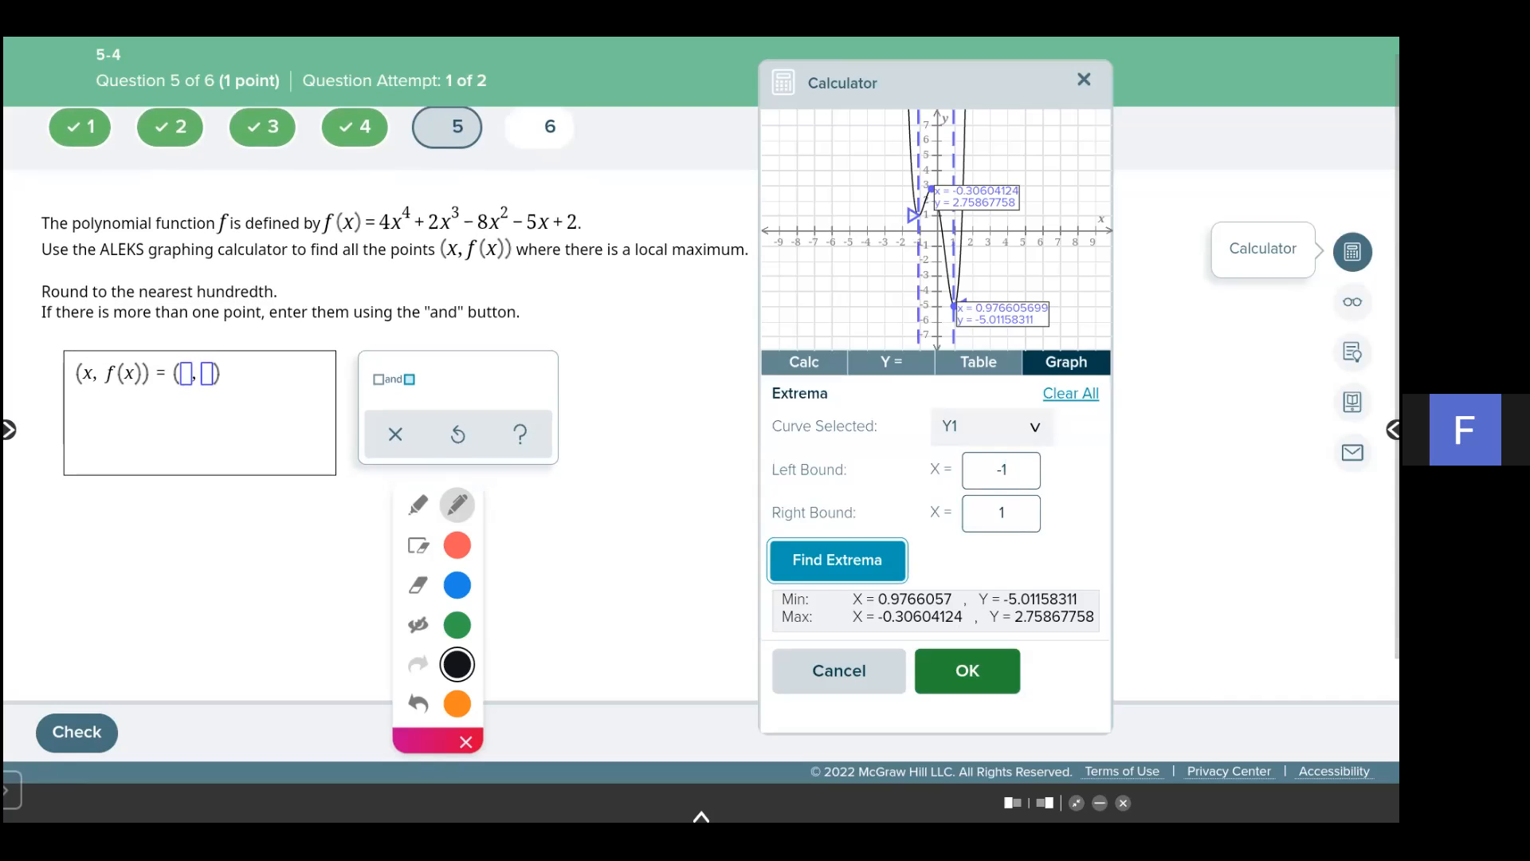
- Handwrite the local maximum -0.31, 2.76 as an annotation, then hide the annotations
mouse_move(116, 579)
mouse_down()
mouse_move(250, 585)
mouse_move(242, 619)
mouse_up()
drag(278, 571, 296, 634)
drag(425, 741, 550, 724)
mouse_move(329, 582)
mouse_down()
mouse_move(349, 625)
mouse_move(447, 606)
mouse_up()
click(383, 610)
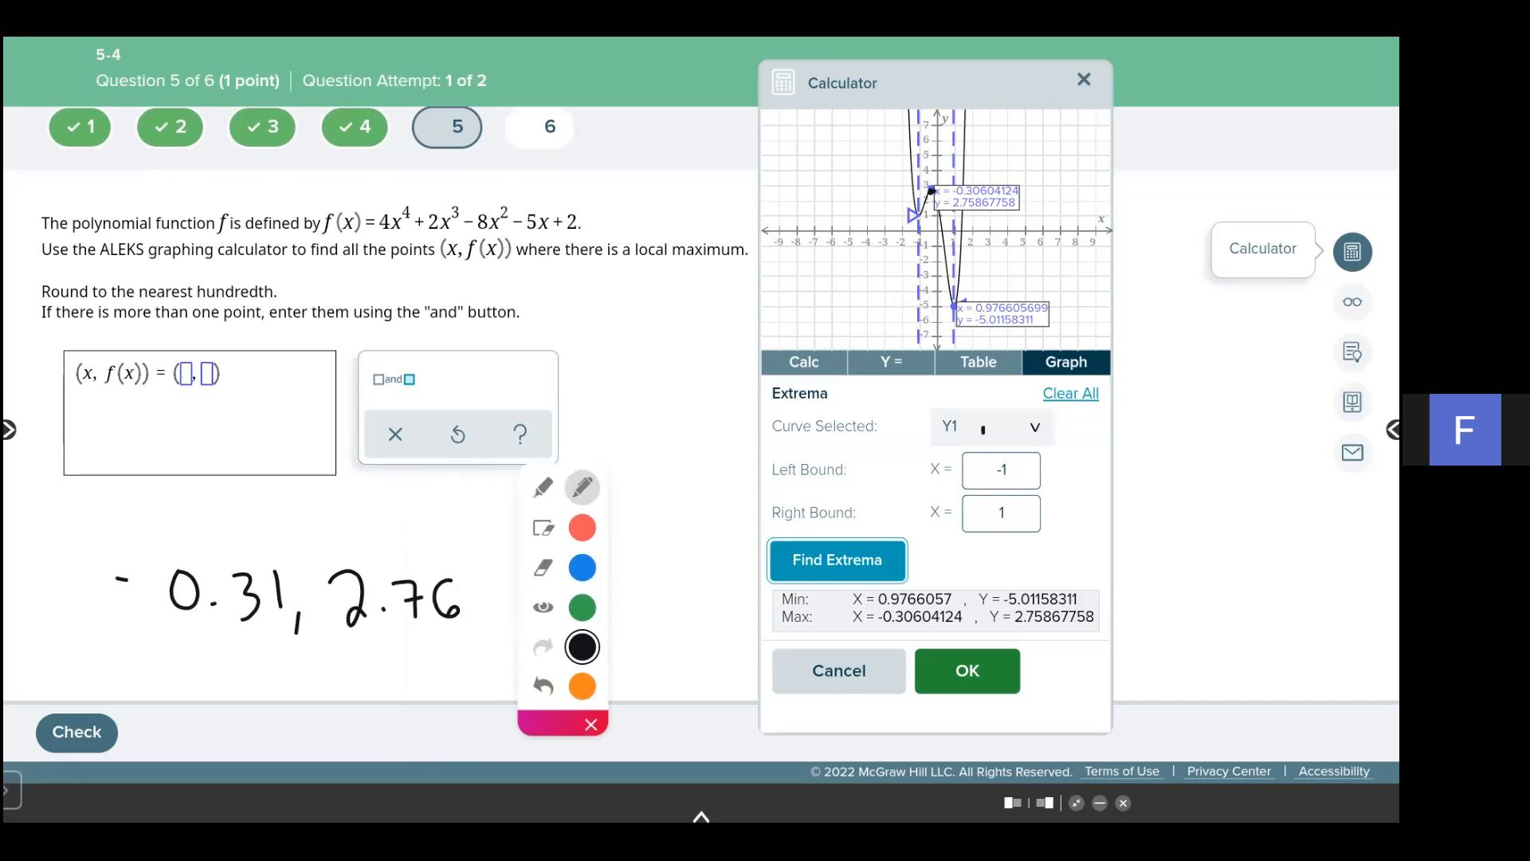
click(543, 608)
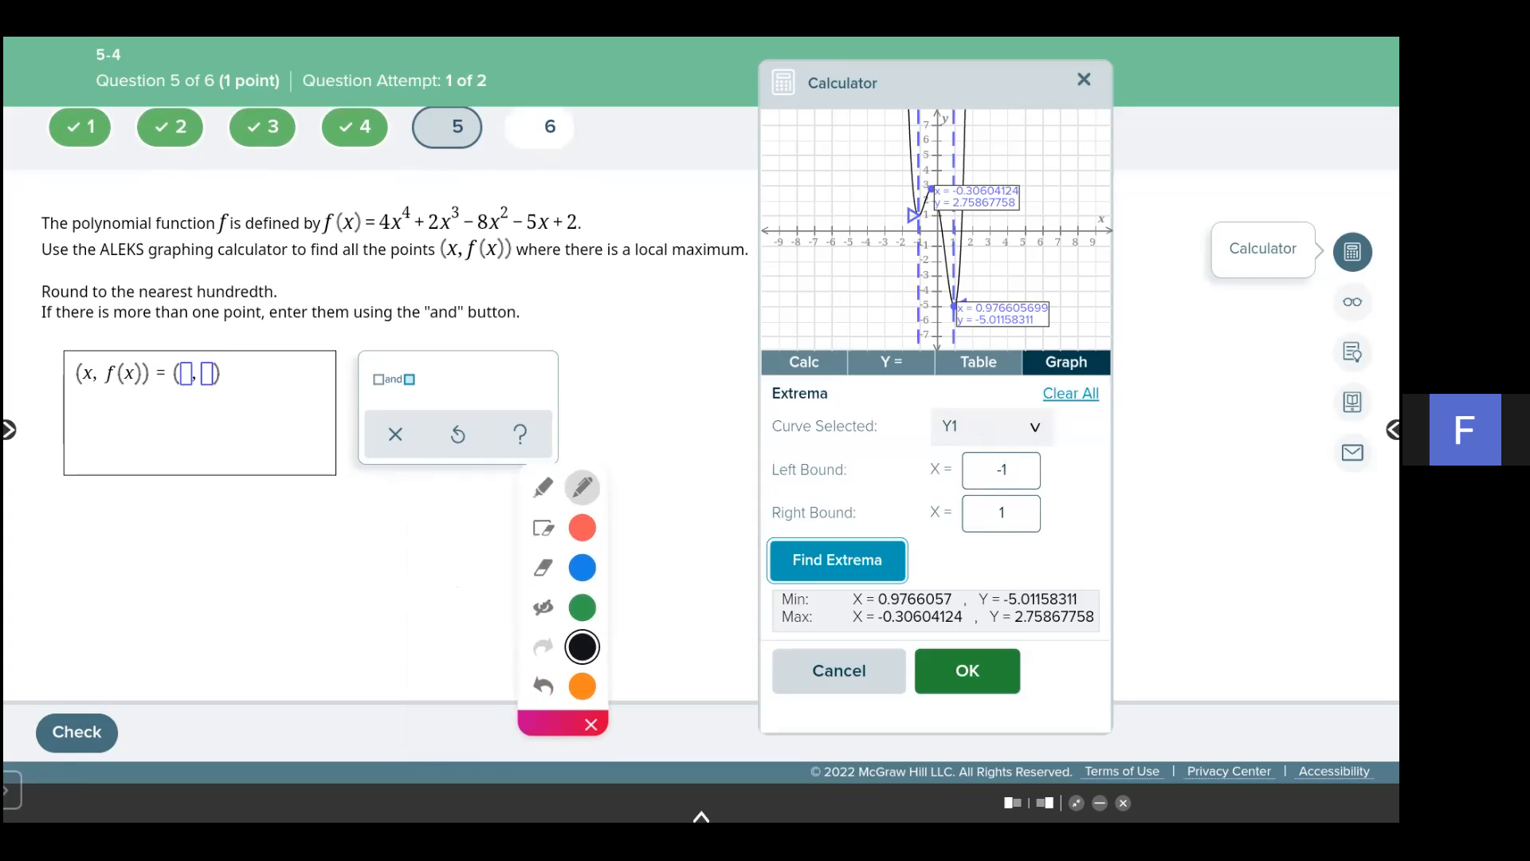
- Enter (-0.31, 2.76) as the local maximum point and check the answer
click(184, 373)
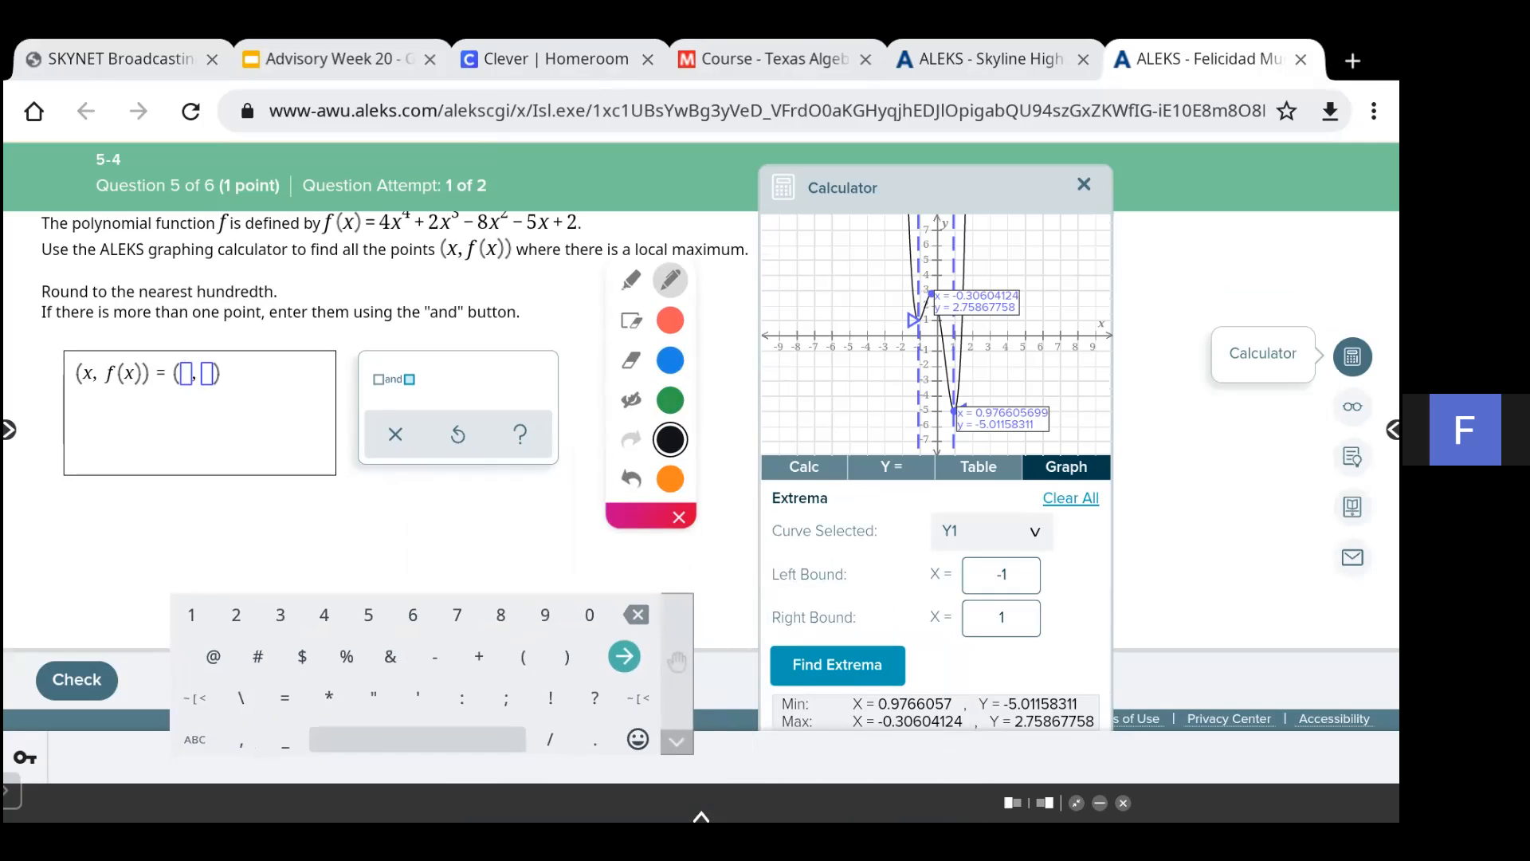
text(-0.31,)
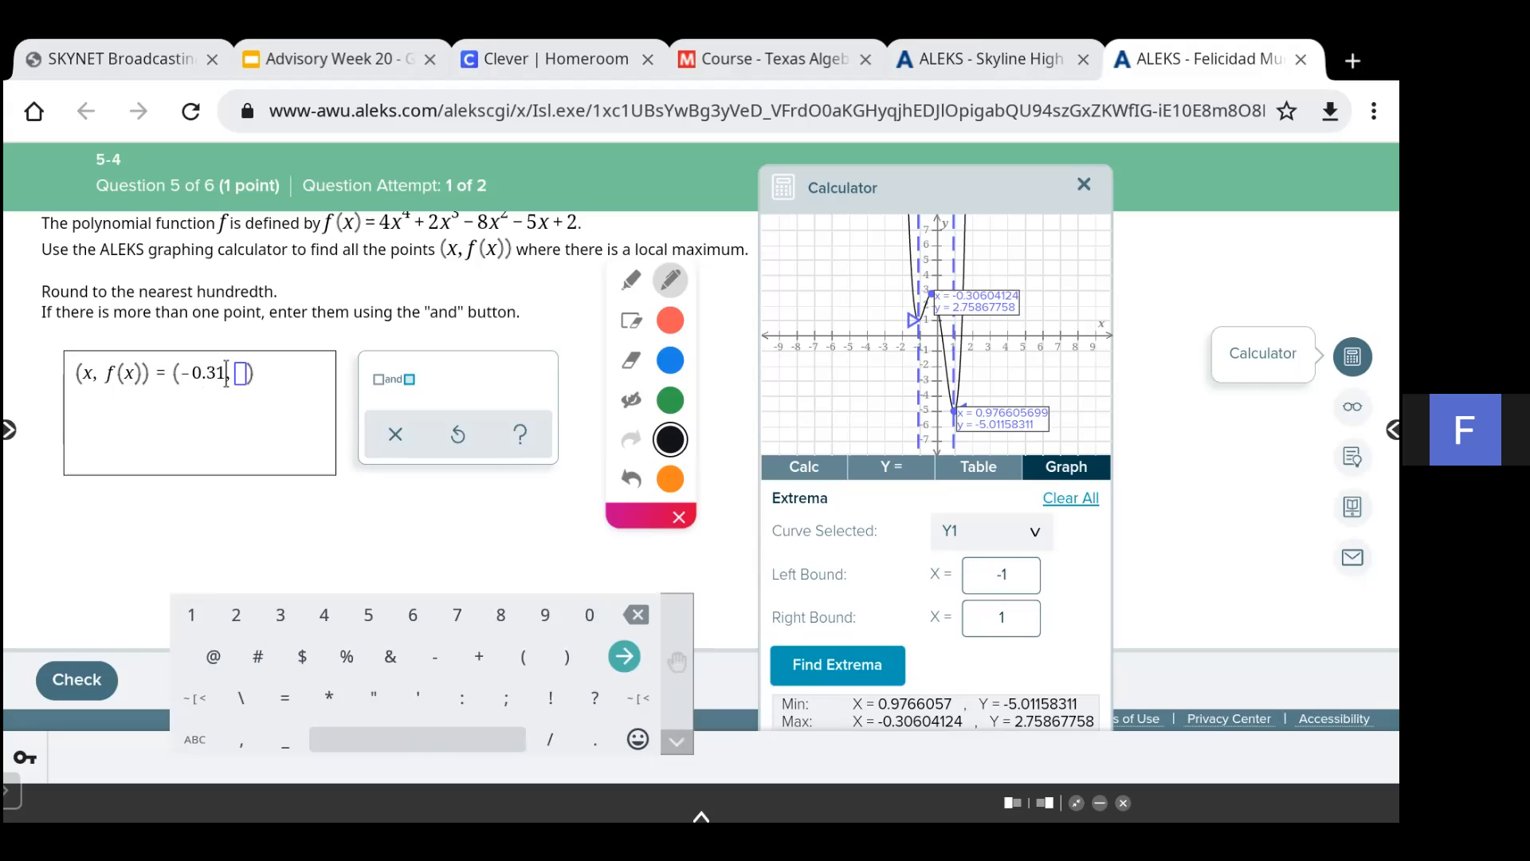
key(BackSpace)
text(2.76)
click(77, 680)
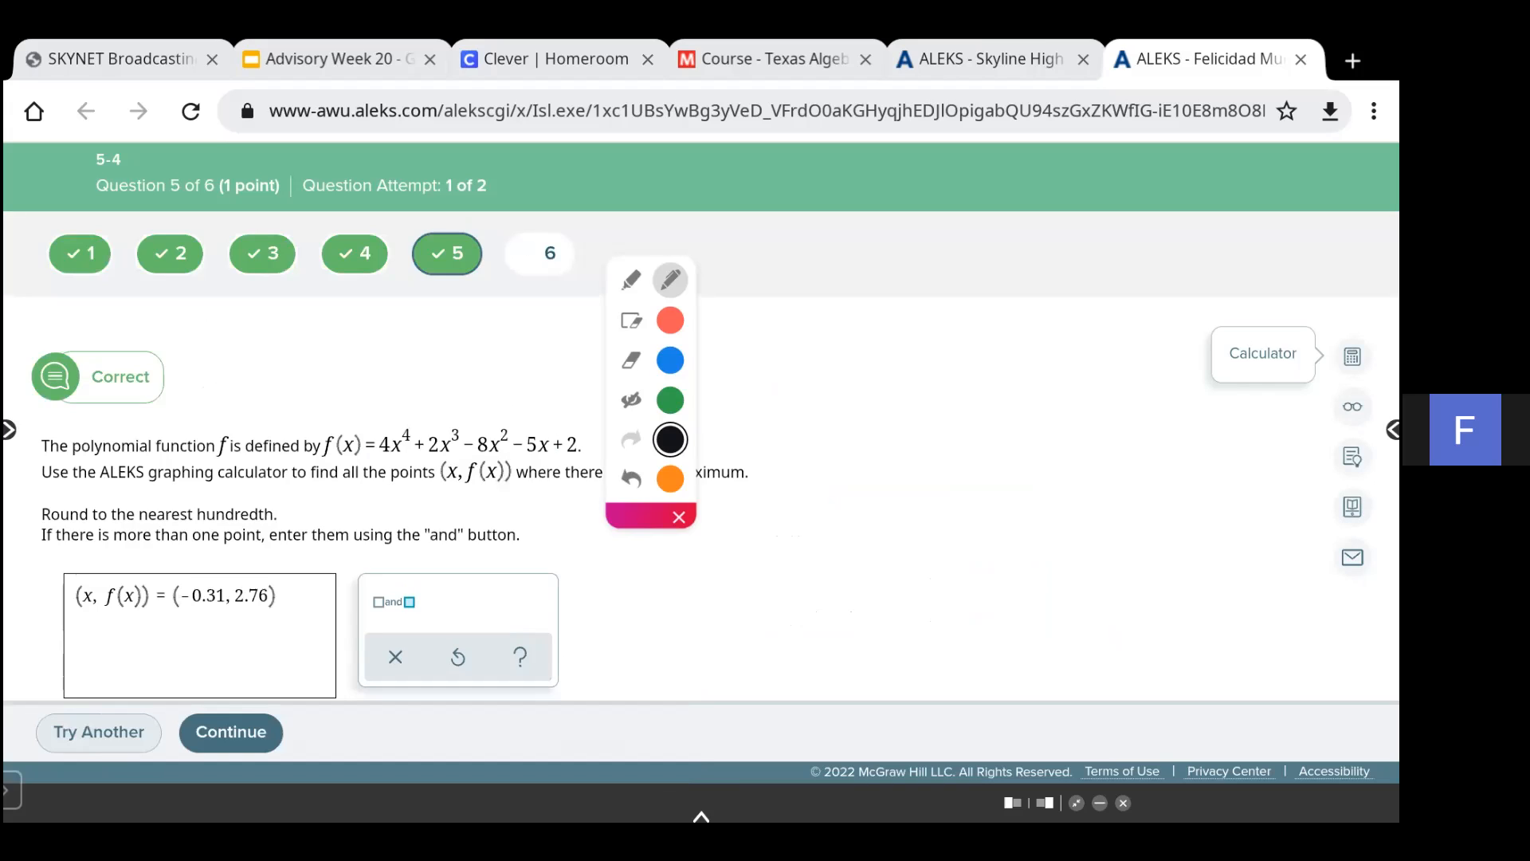
- Continue to question 6 and open the graphing calculator's Y= editor
click(231, 733)
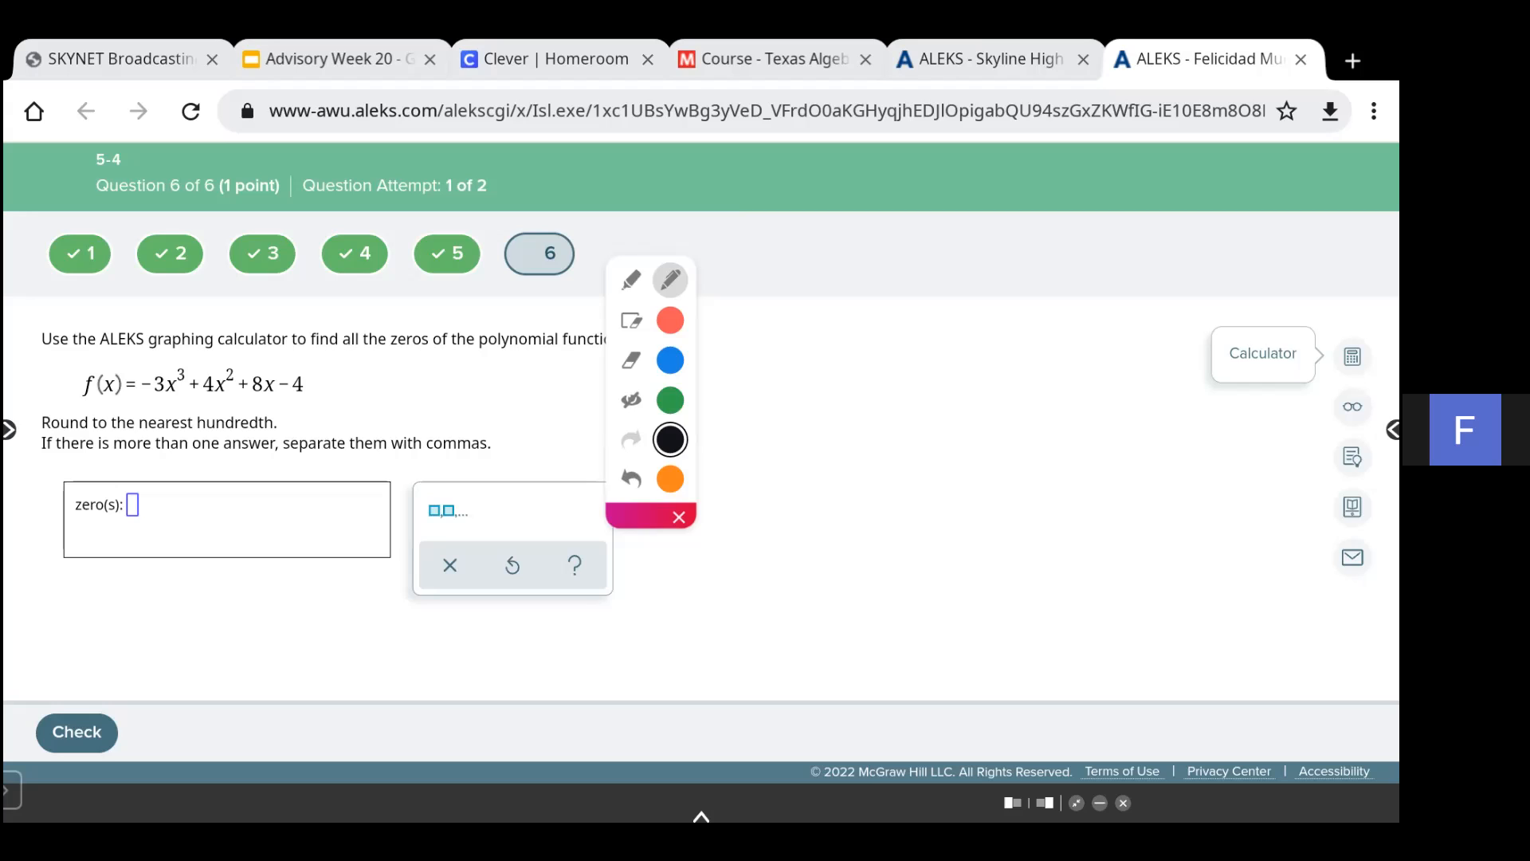
double_click(1352, 356)
click(1353, 356)
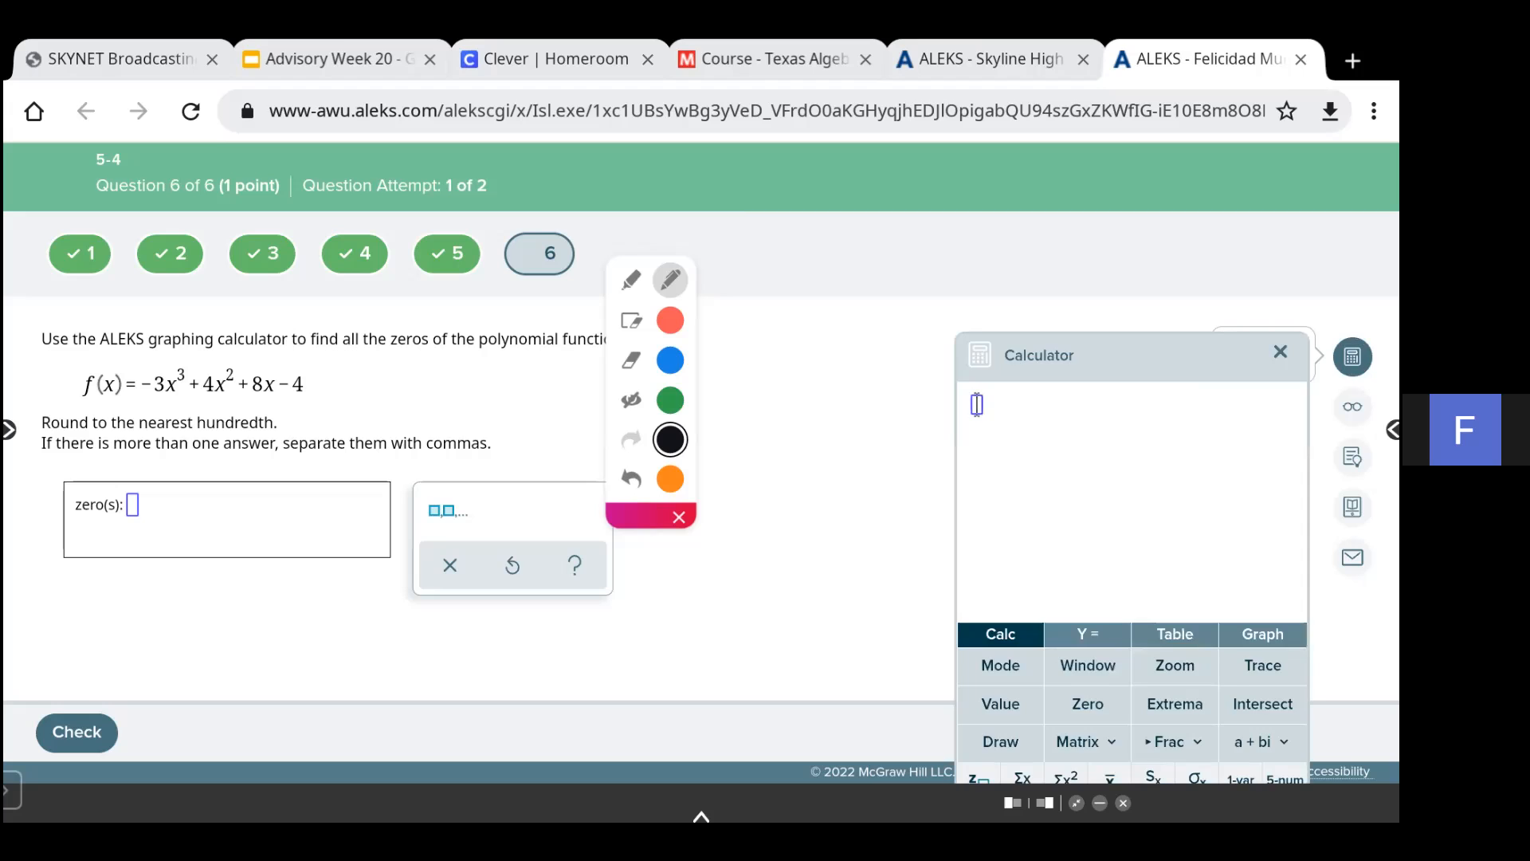
drag(1132, 355, 913, 166)
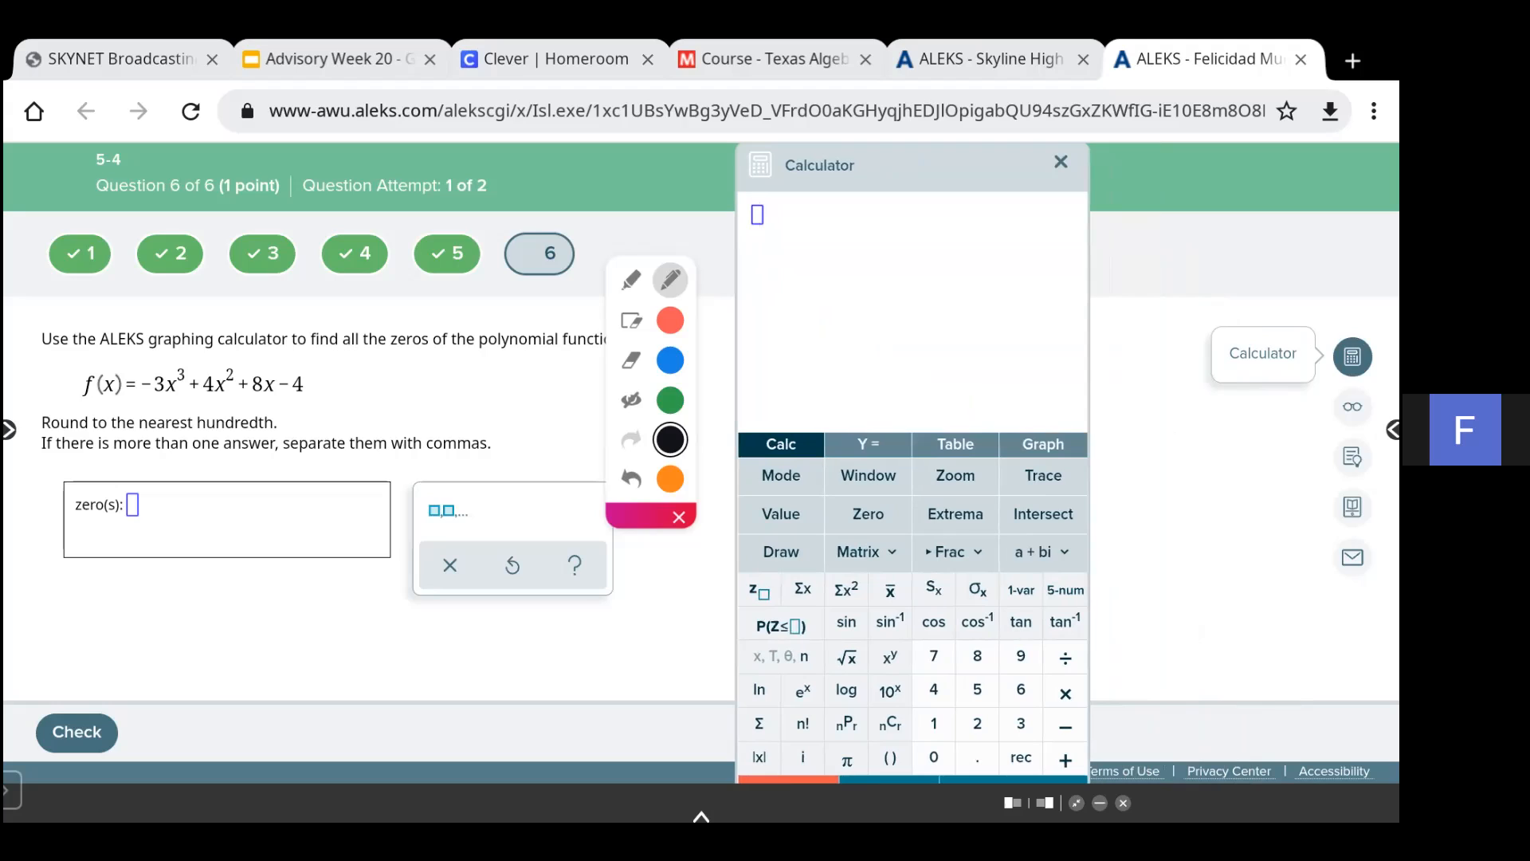
click(867, 445)
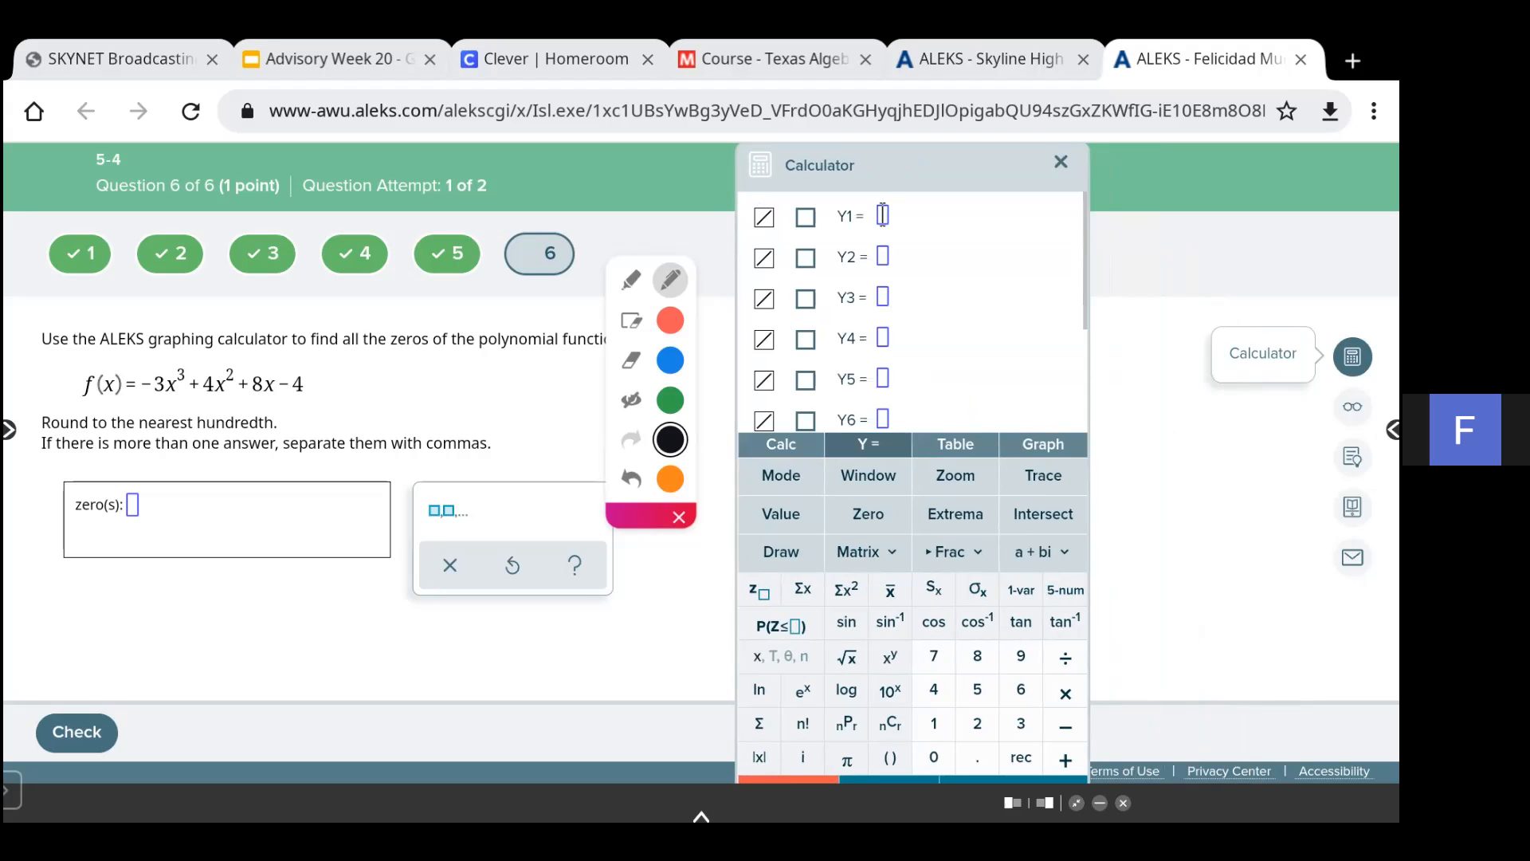
- Enter -3x^3 + 4x^2 + 8x - 4 as Y1 and graph it
text(-3x)
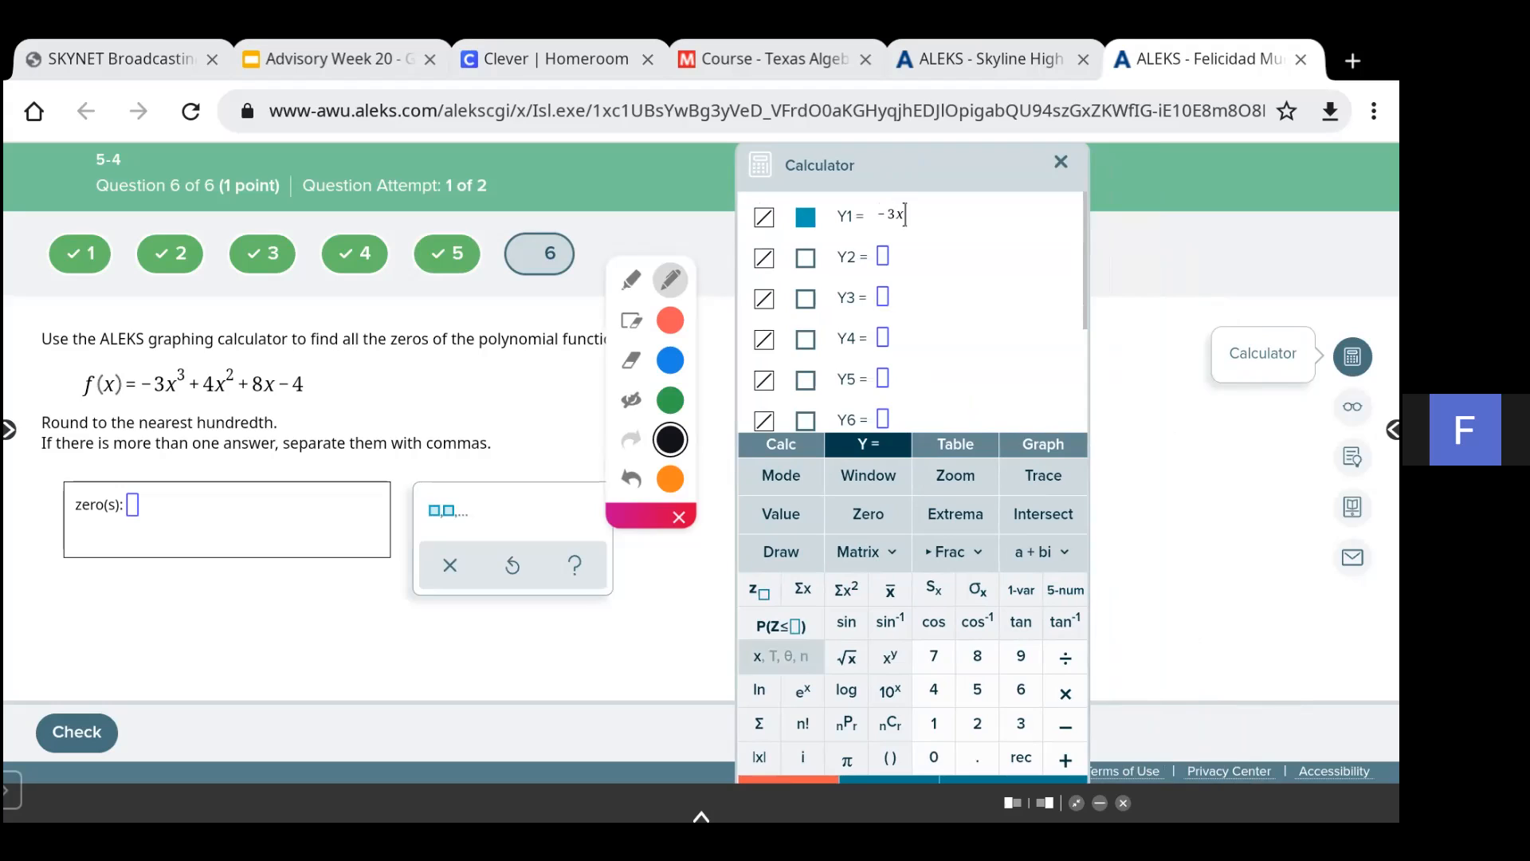
click(891, 658)
click(1021, 723)
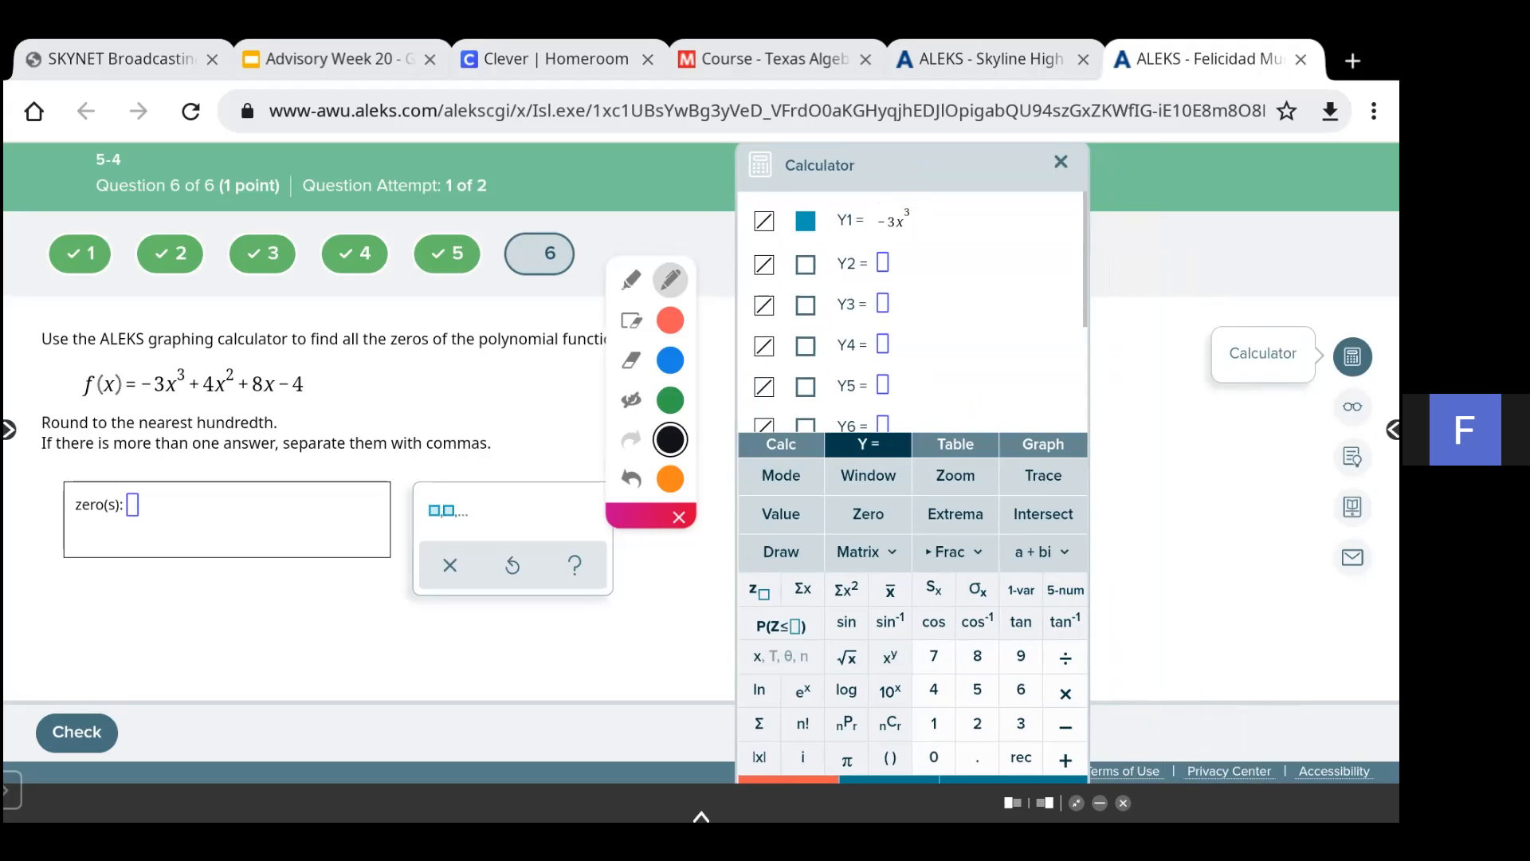
text(+ 4x^2)
text(+ 8x - 4)
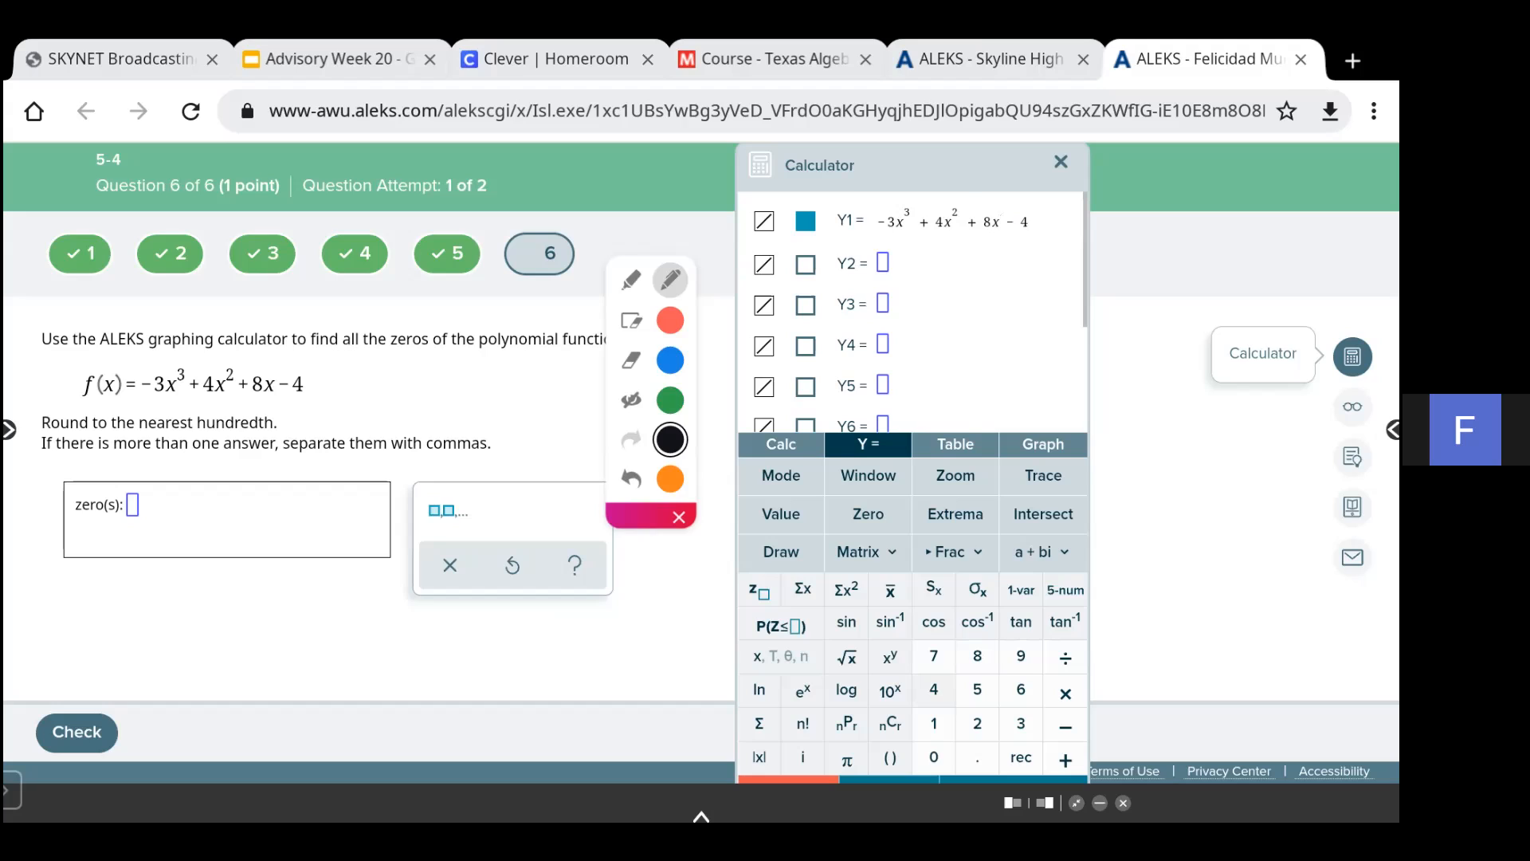
click(1043, 445)
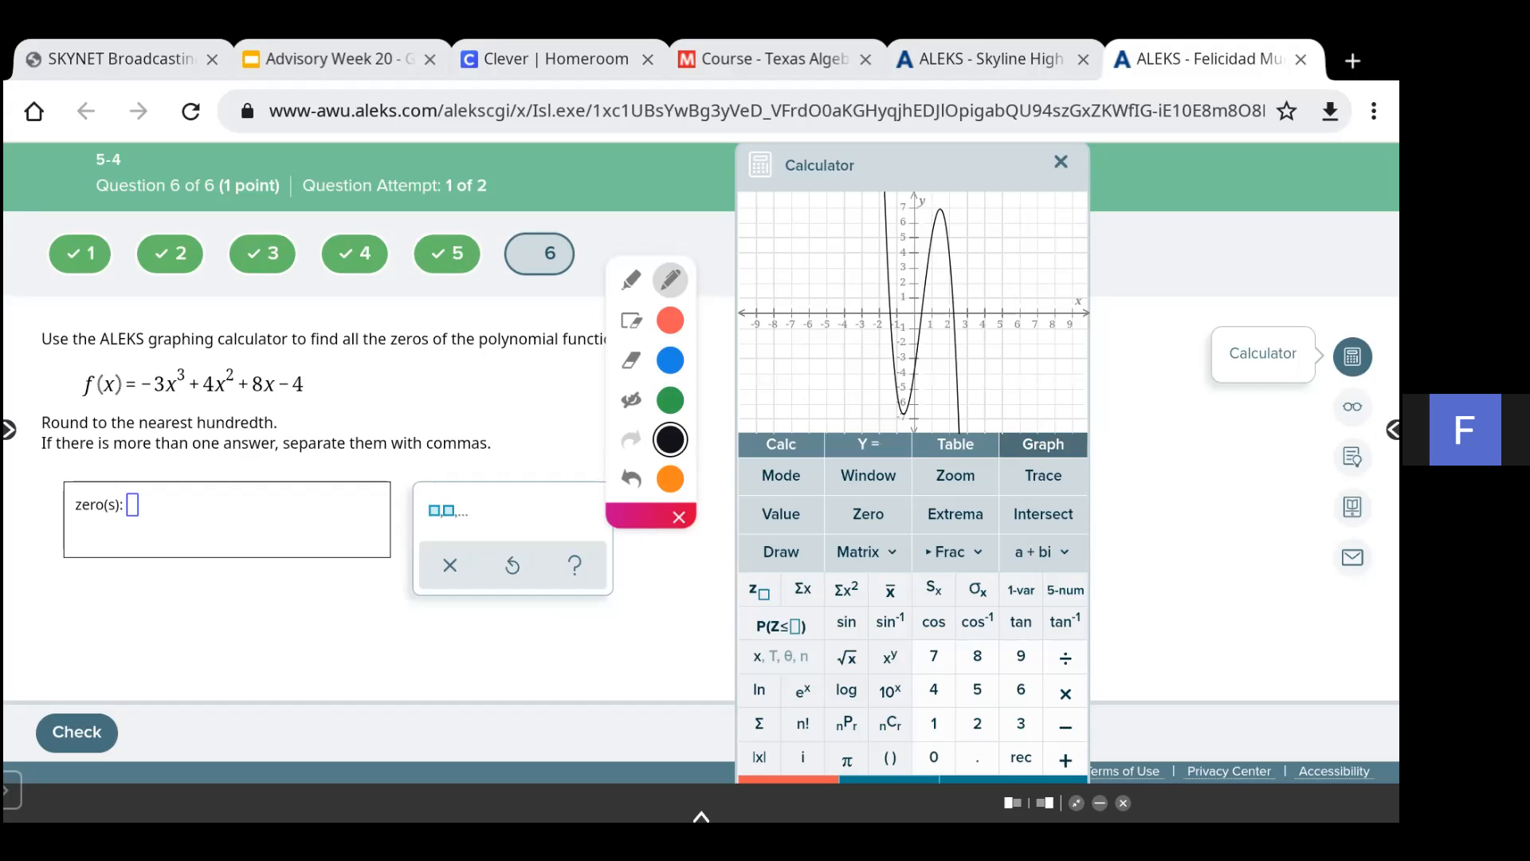
click(868, 513)
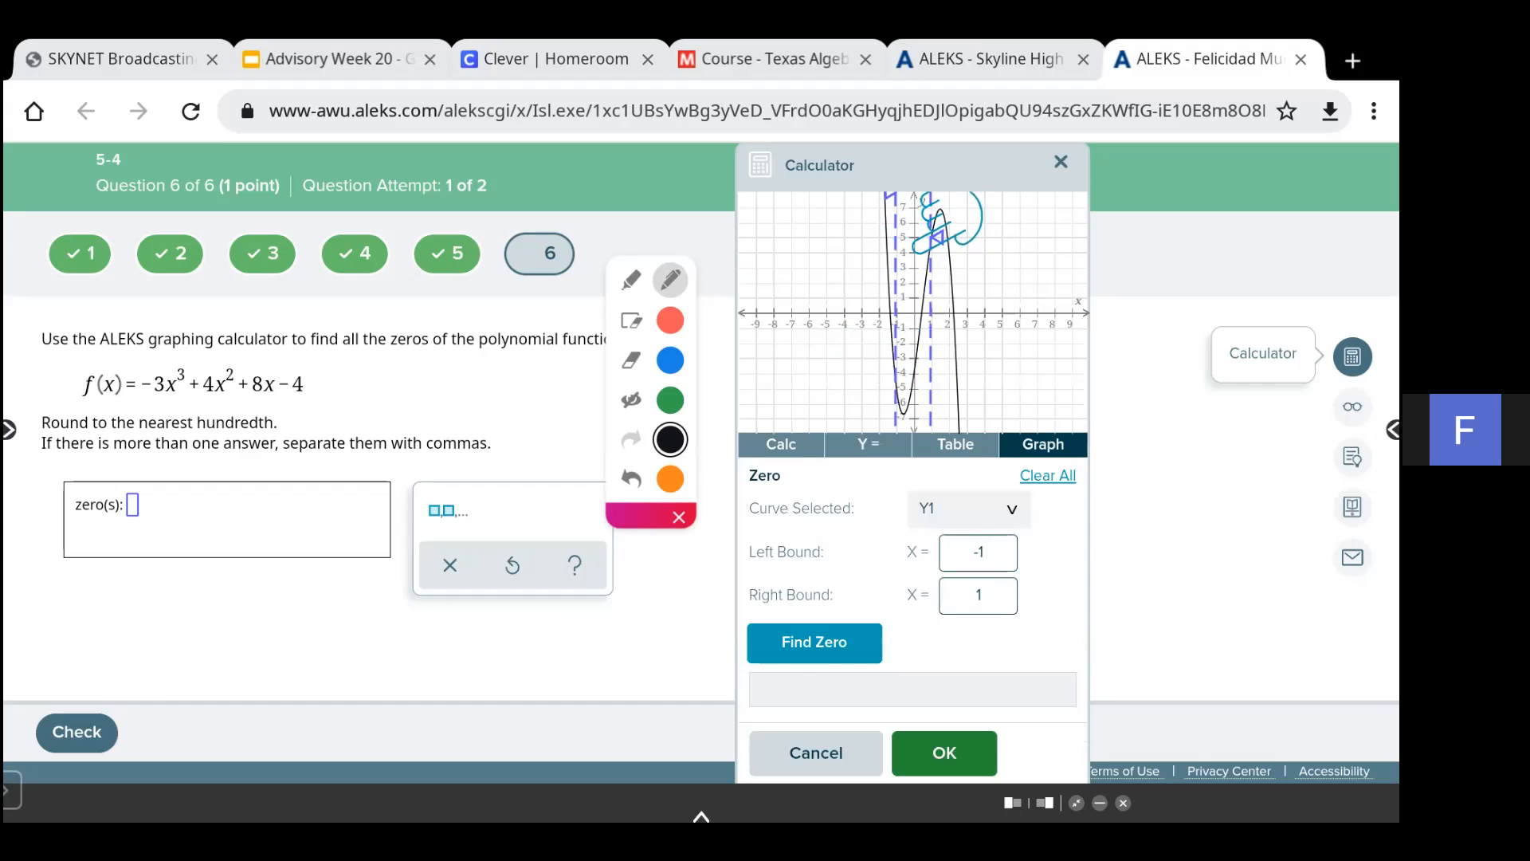
click(978, 552)
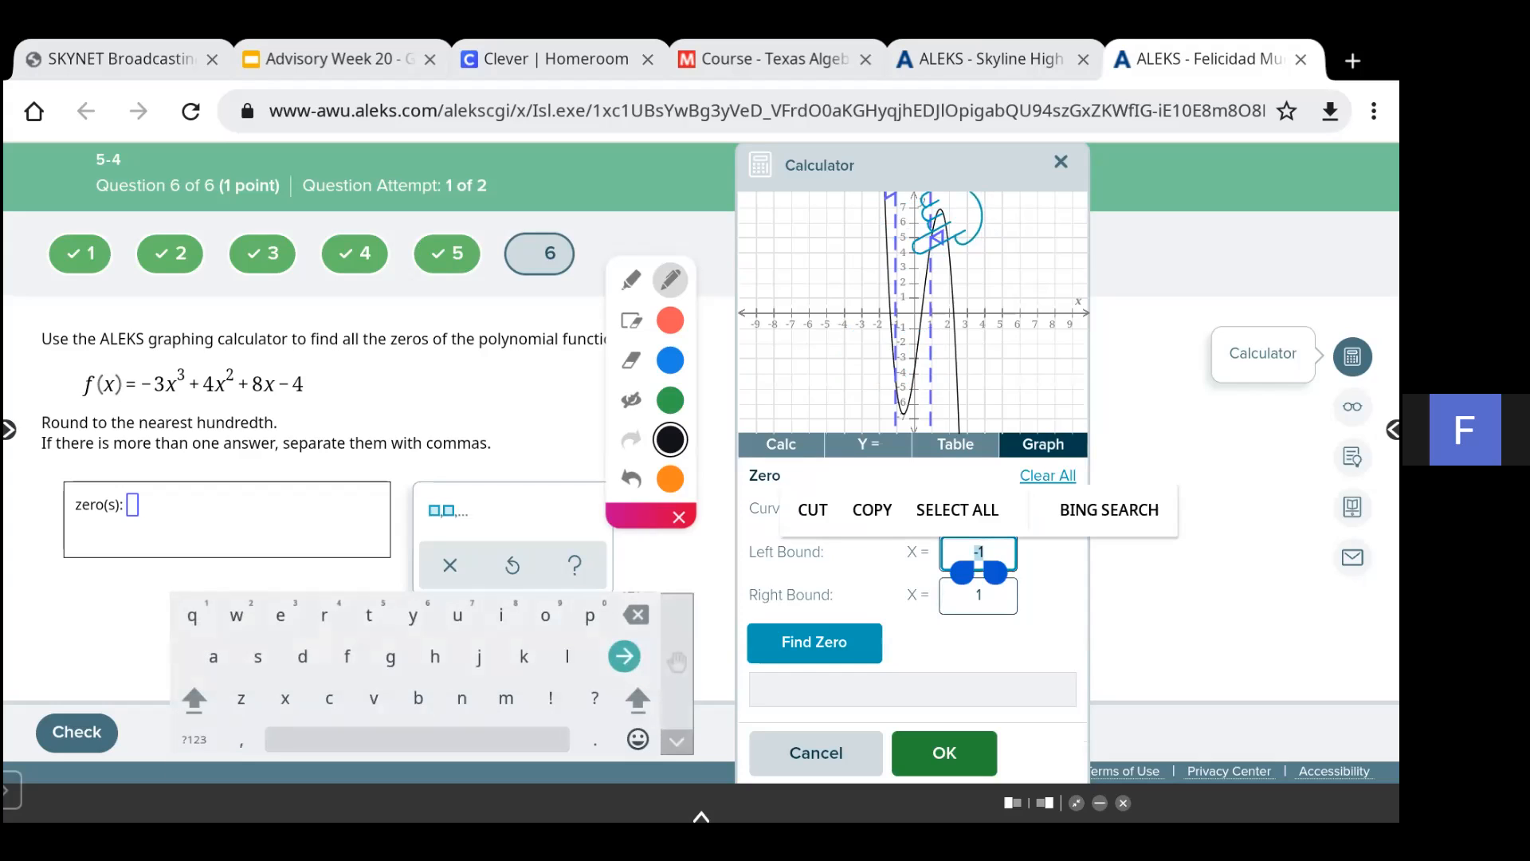
click(194, 739)
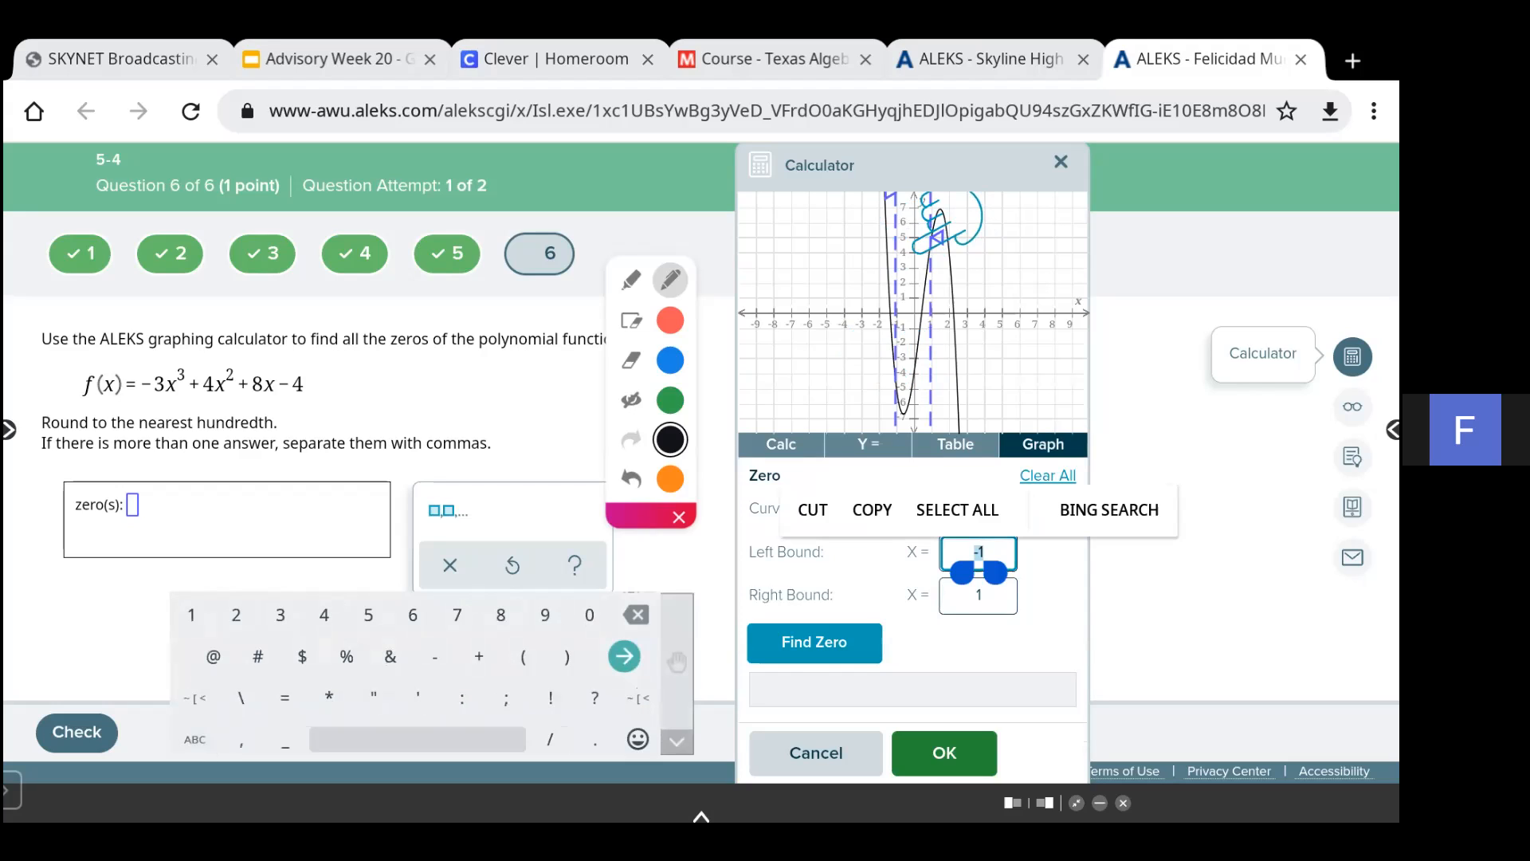
text(-)
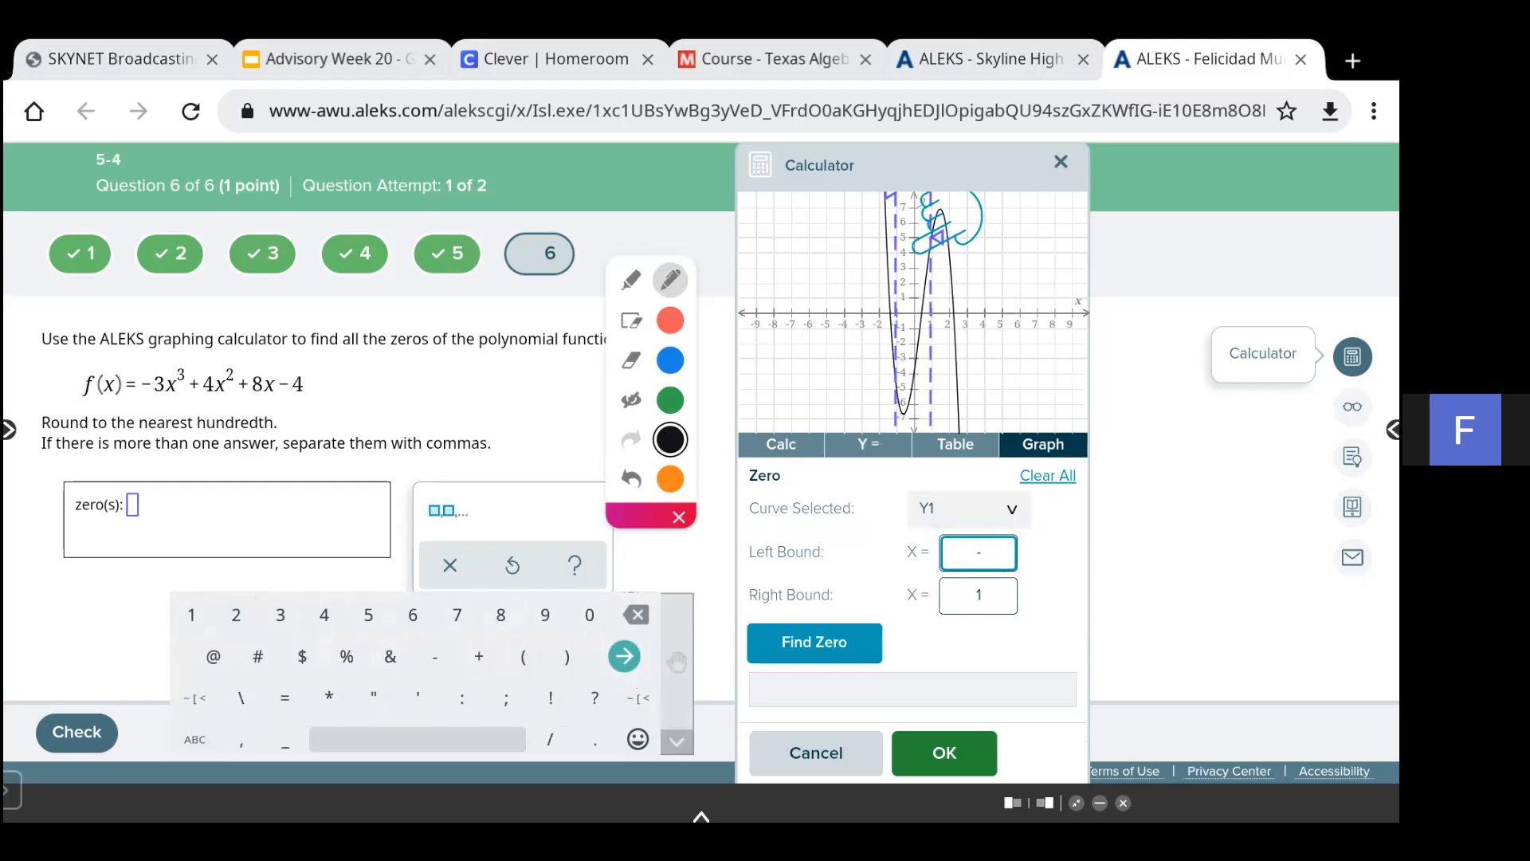
click(980, 553)
click(1008, 509)
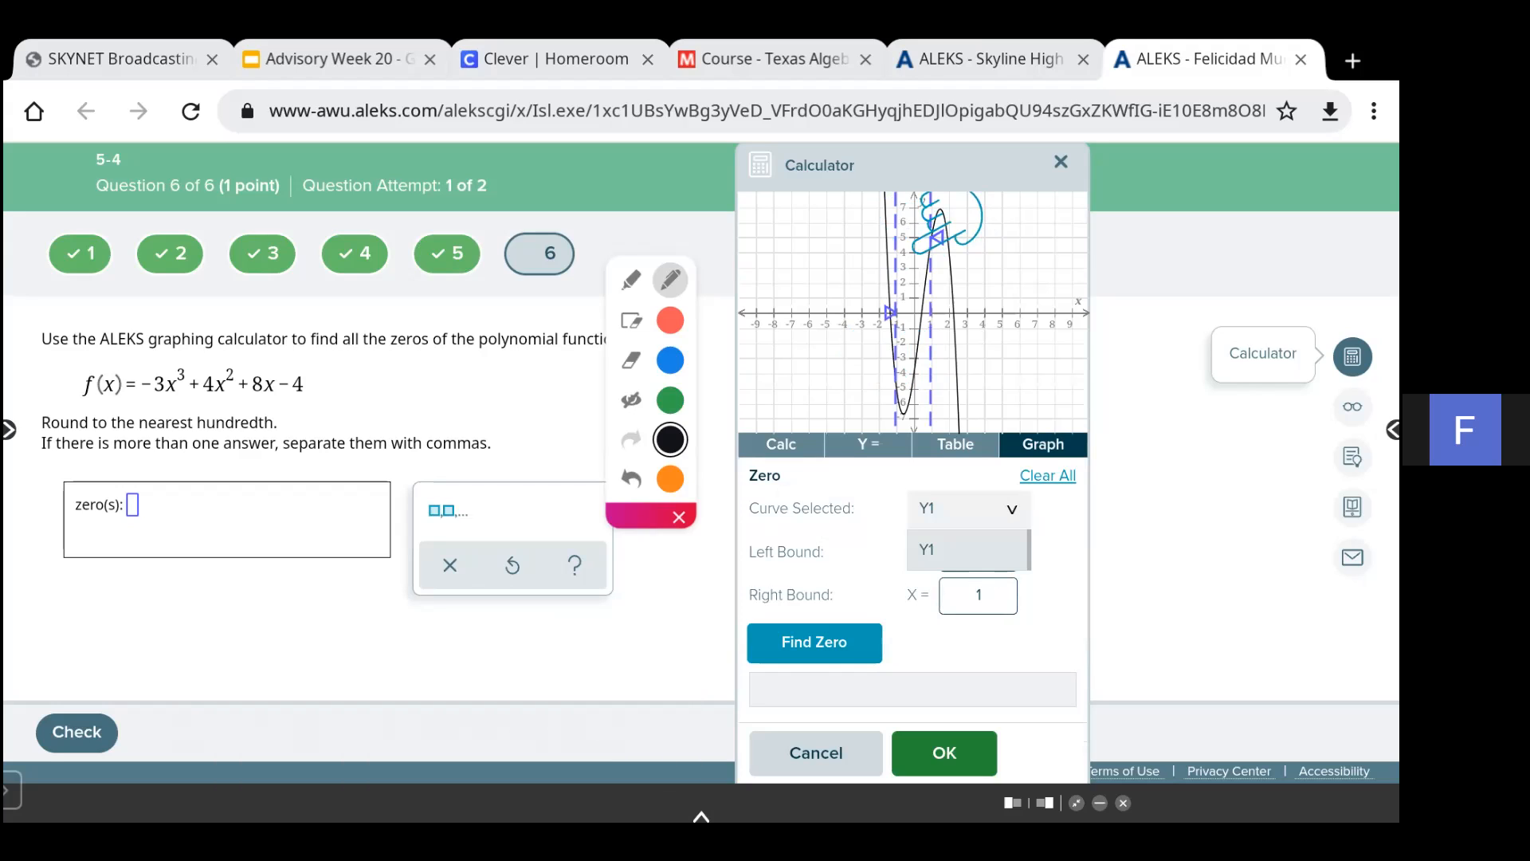
click(970, 550)
double_click(979, 552)
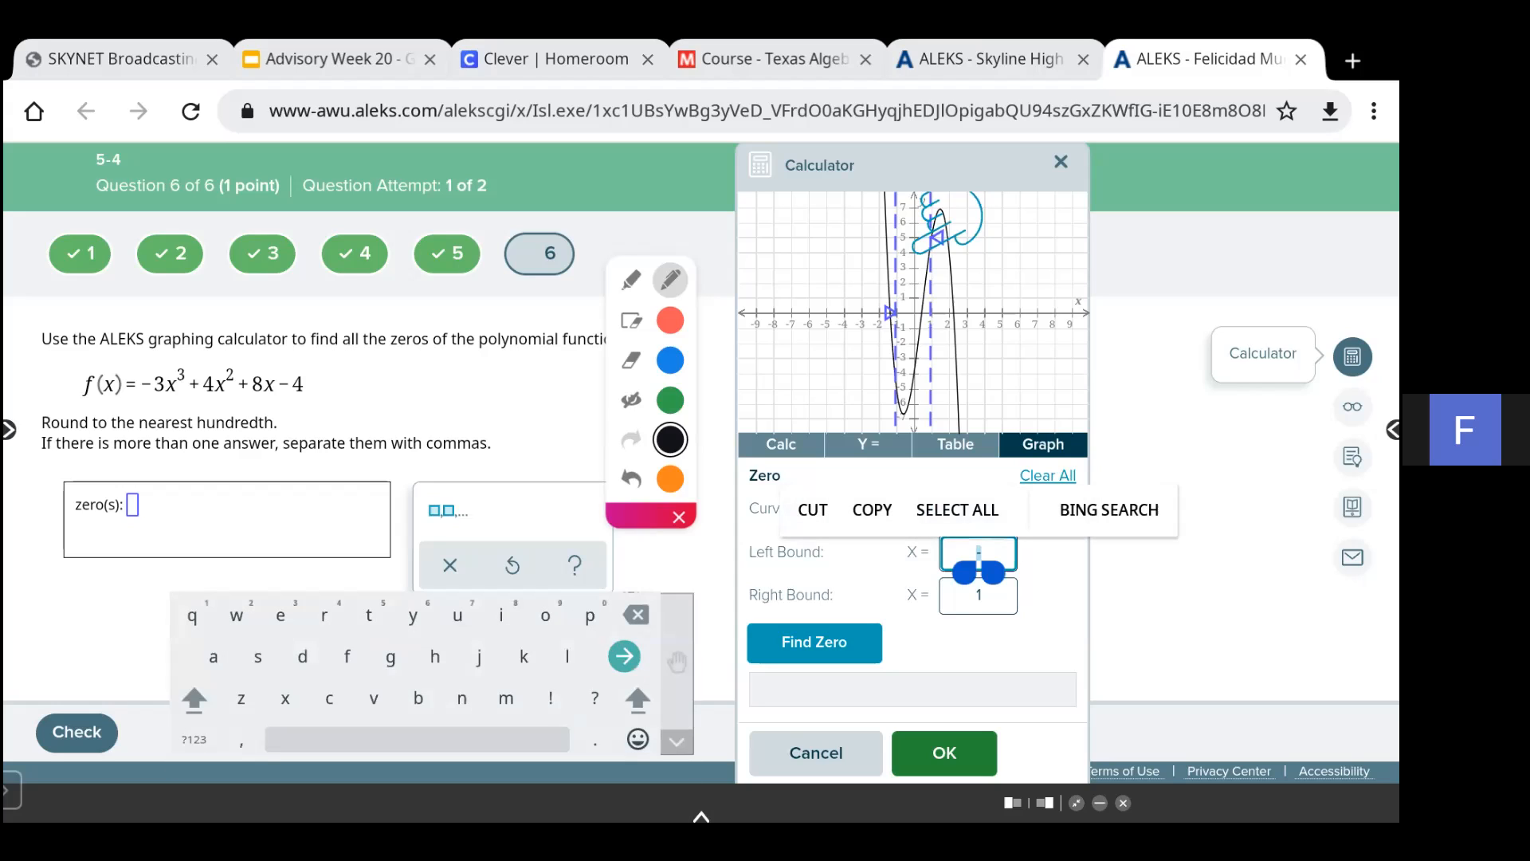
click(985, 553)
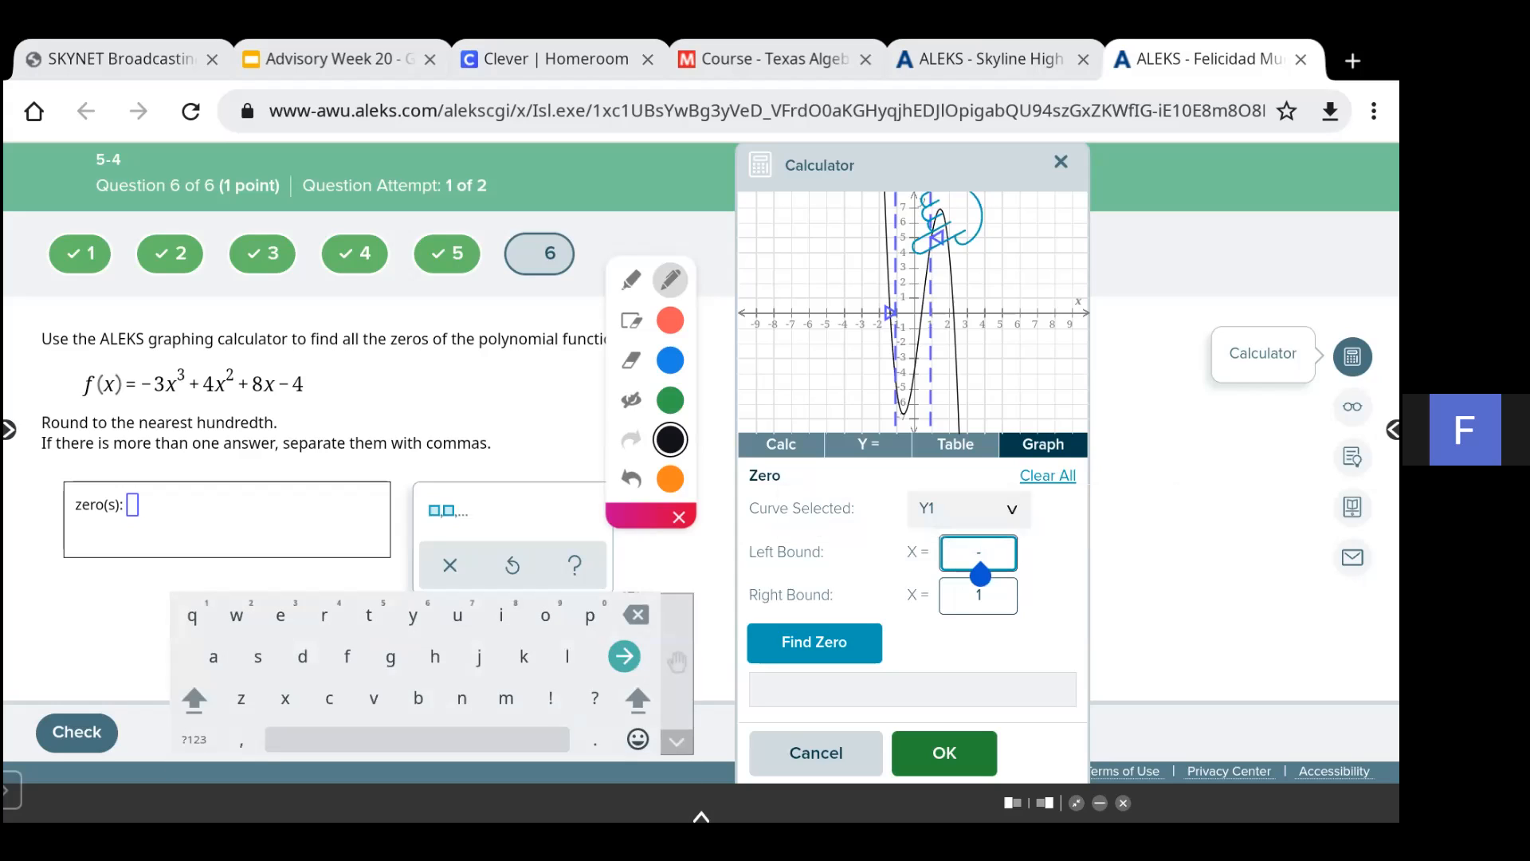
click(194, 739)
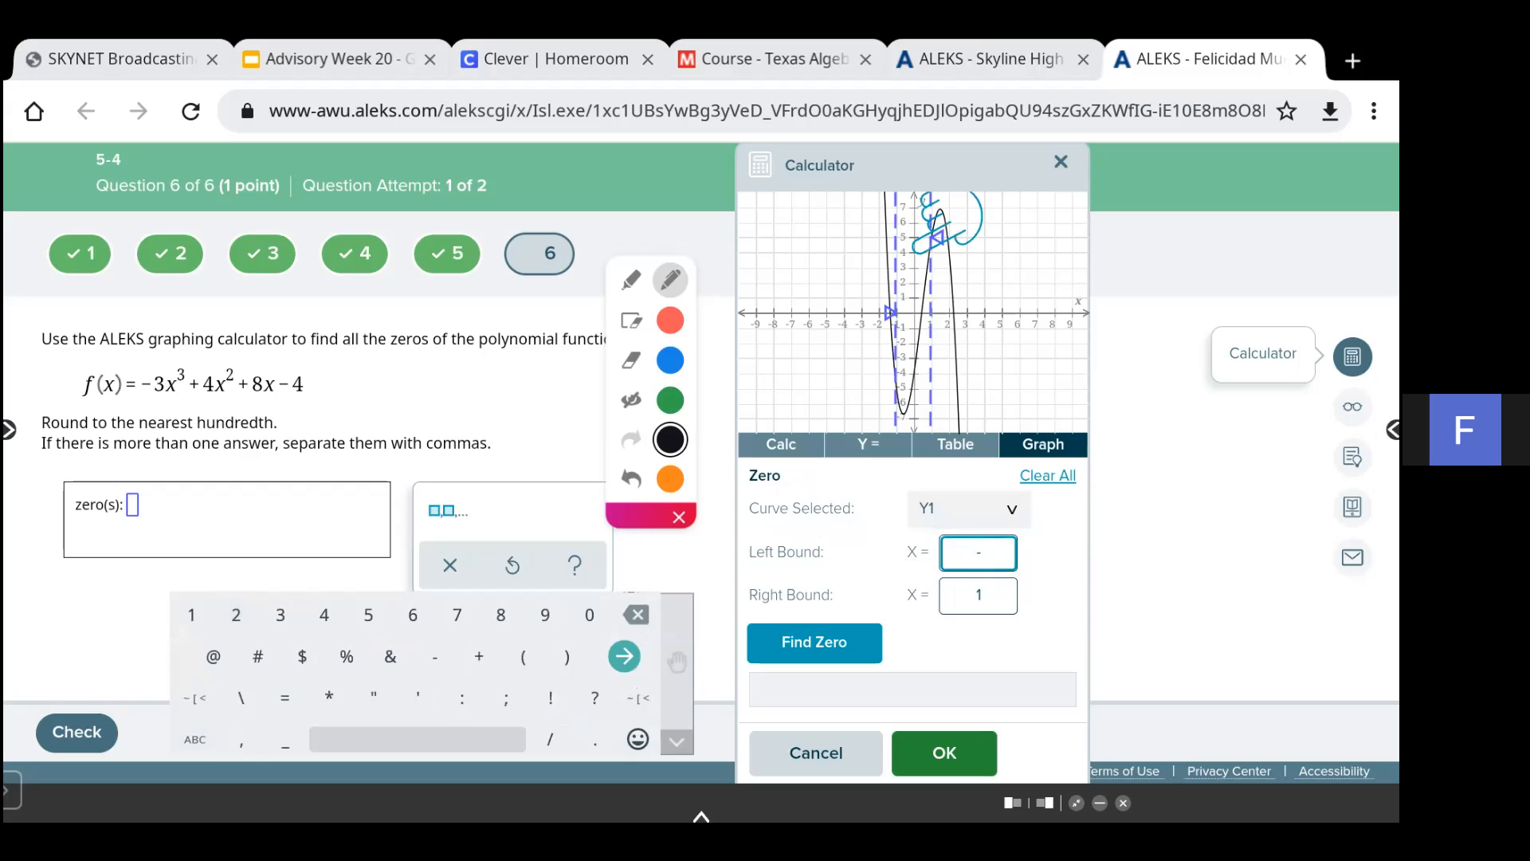
- Correct Y1 to -3x^3 + 4x^2 + 8x - 4 by removing the extra digits, and graph it
click(868, 444)
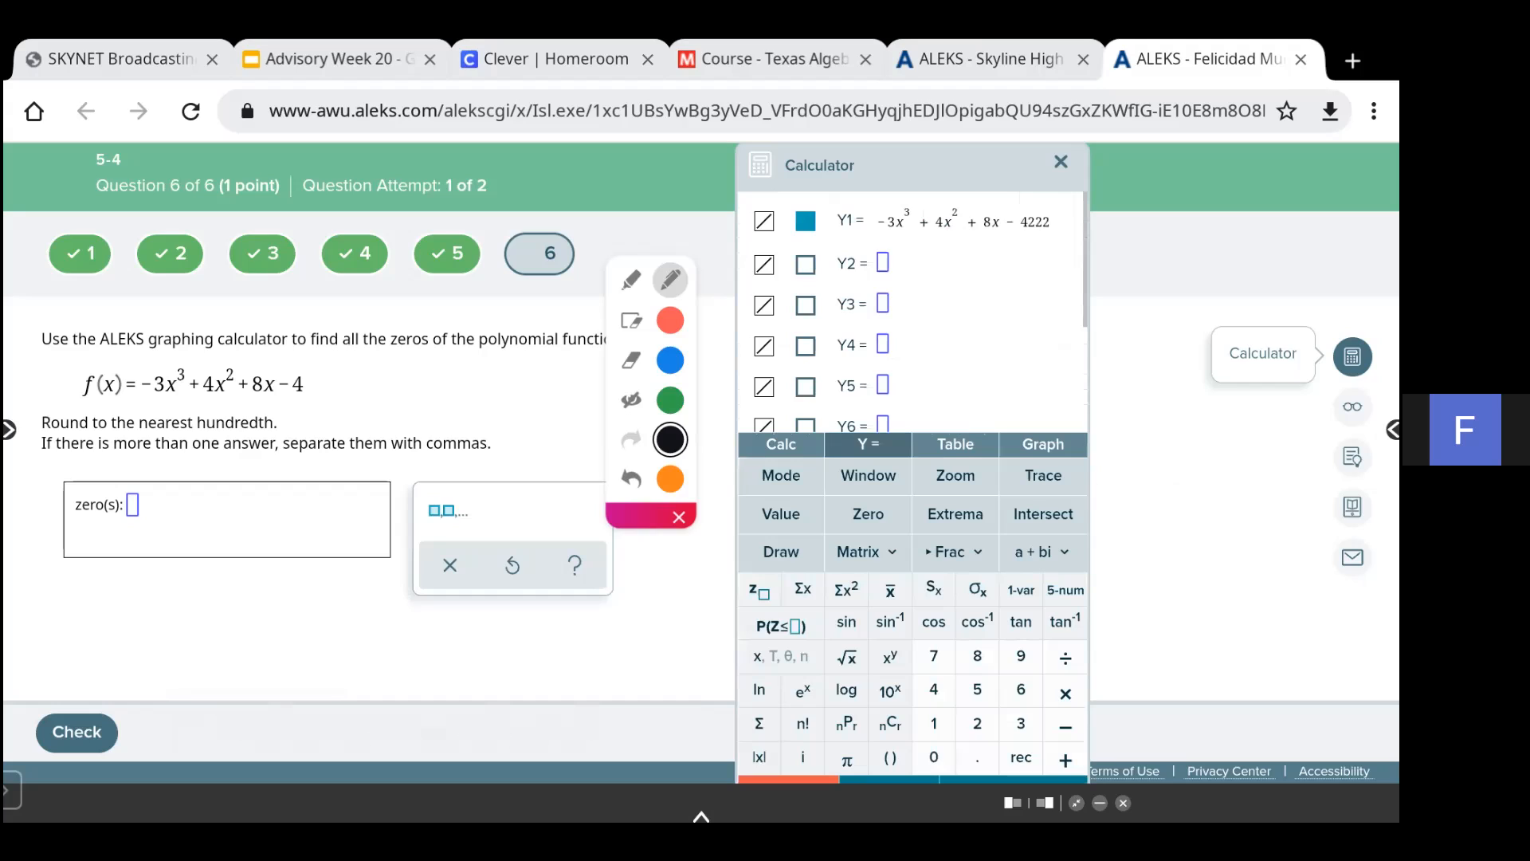
key(BackSpace)
key(BackSpace)
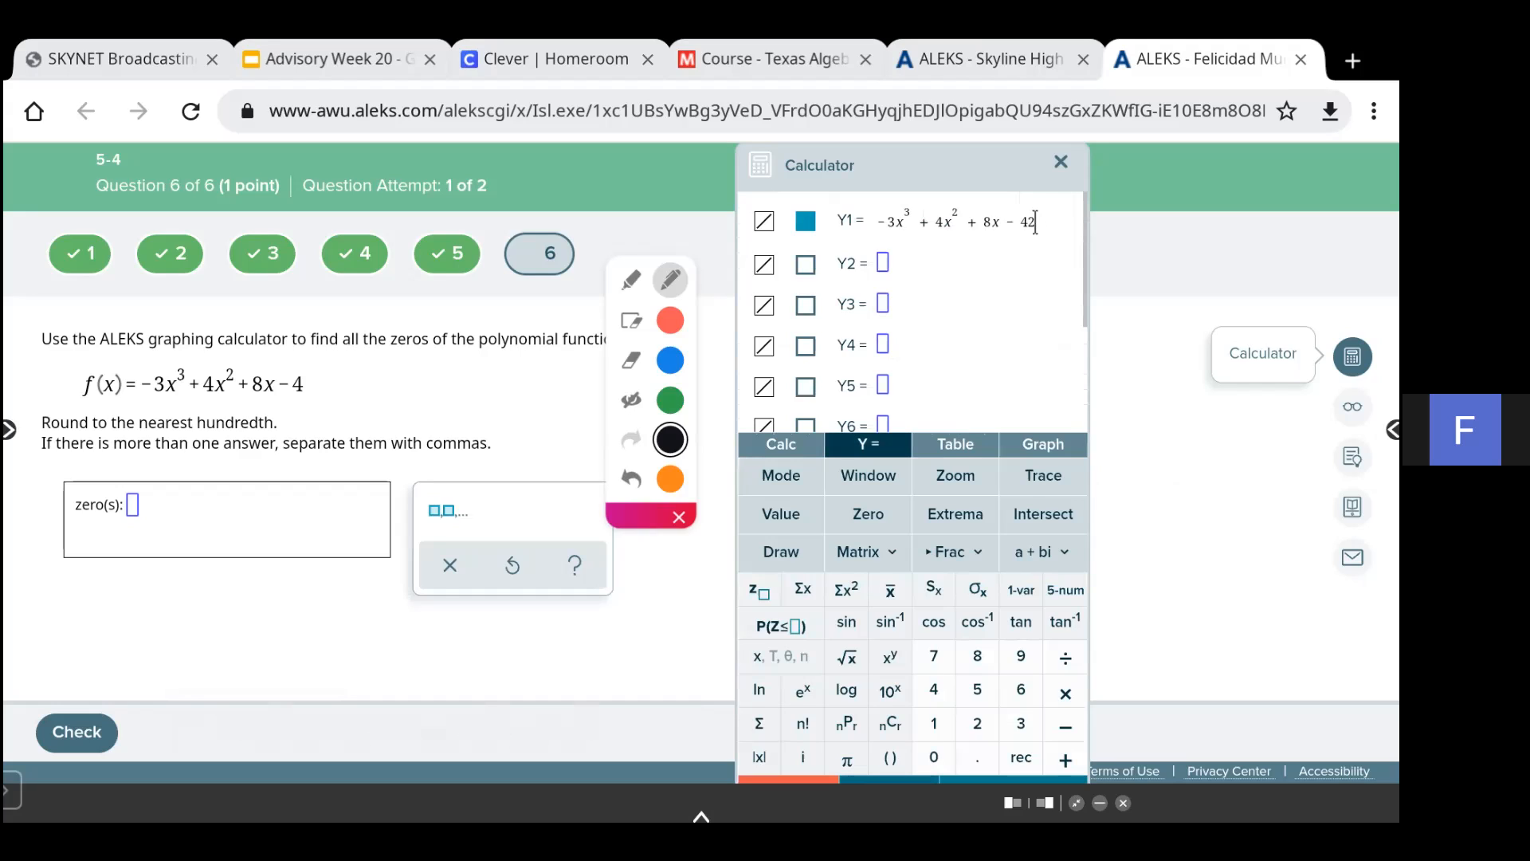
key(BackSpace)
click(1044, 445)
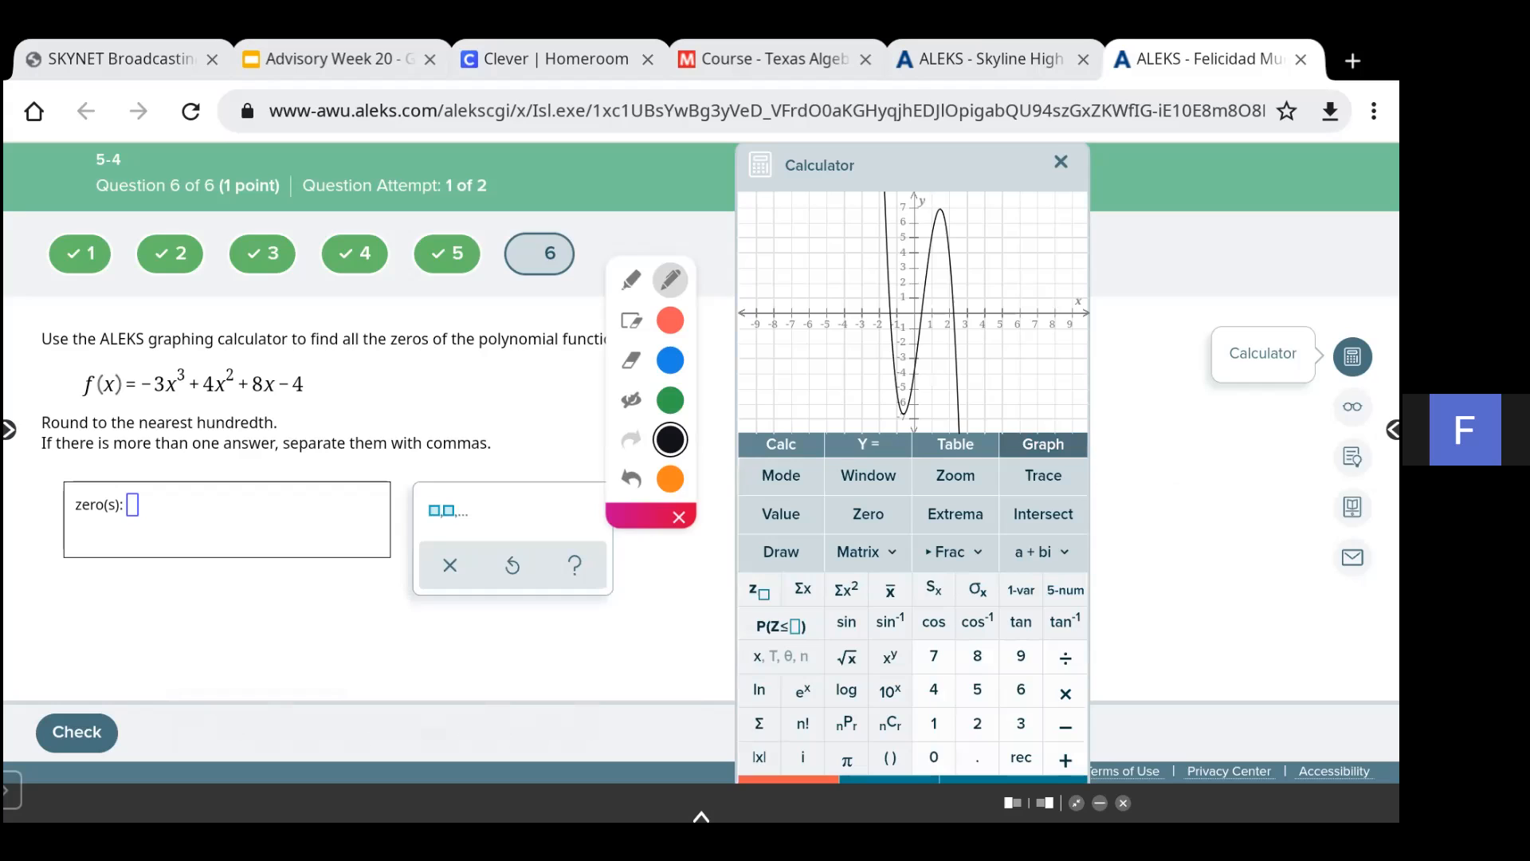
- Use the Zero tool on Y1 with left bound -2 and right bound -1 to find the first zero
click(867, 514)
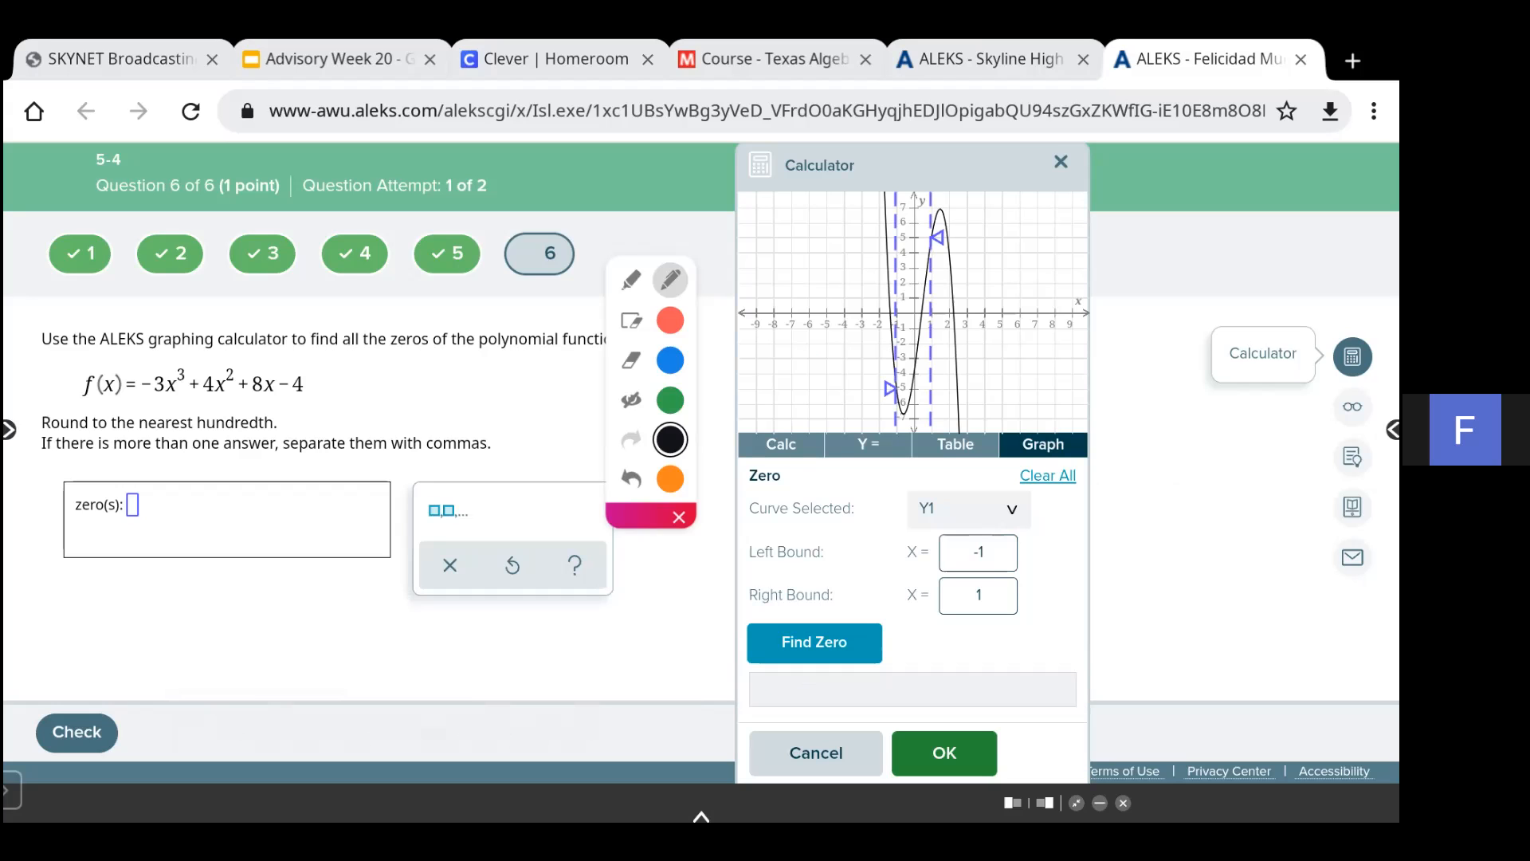
double_click(979, 551)
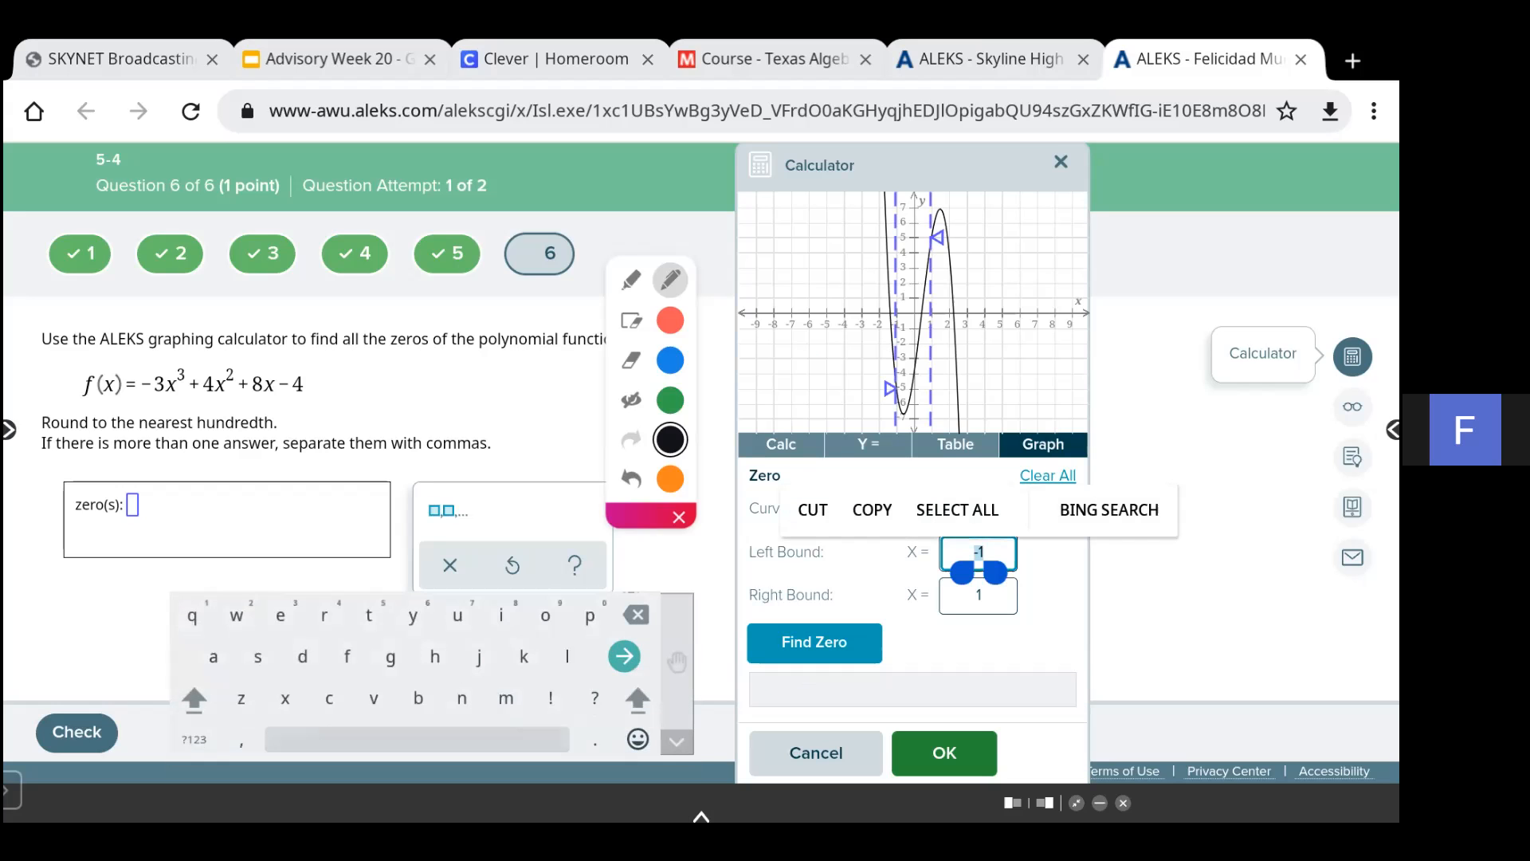
double_click(980, 552)
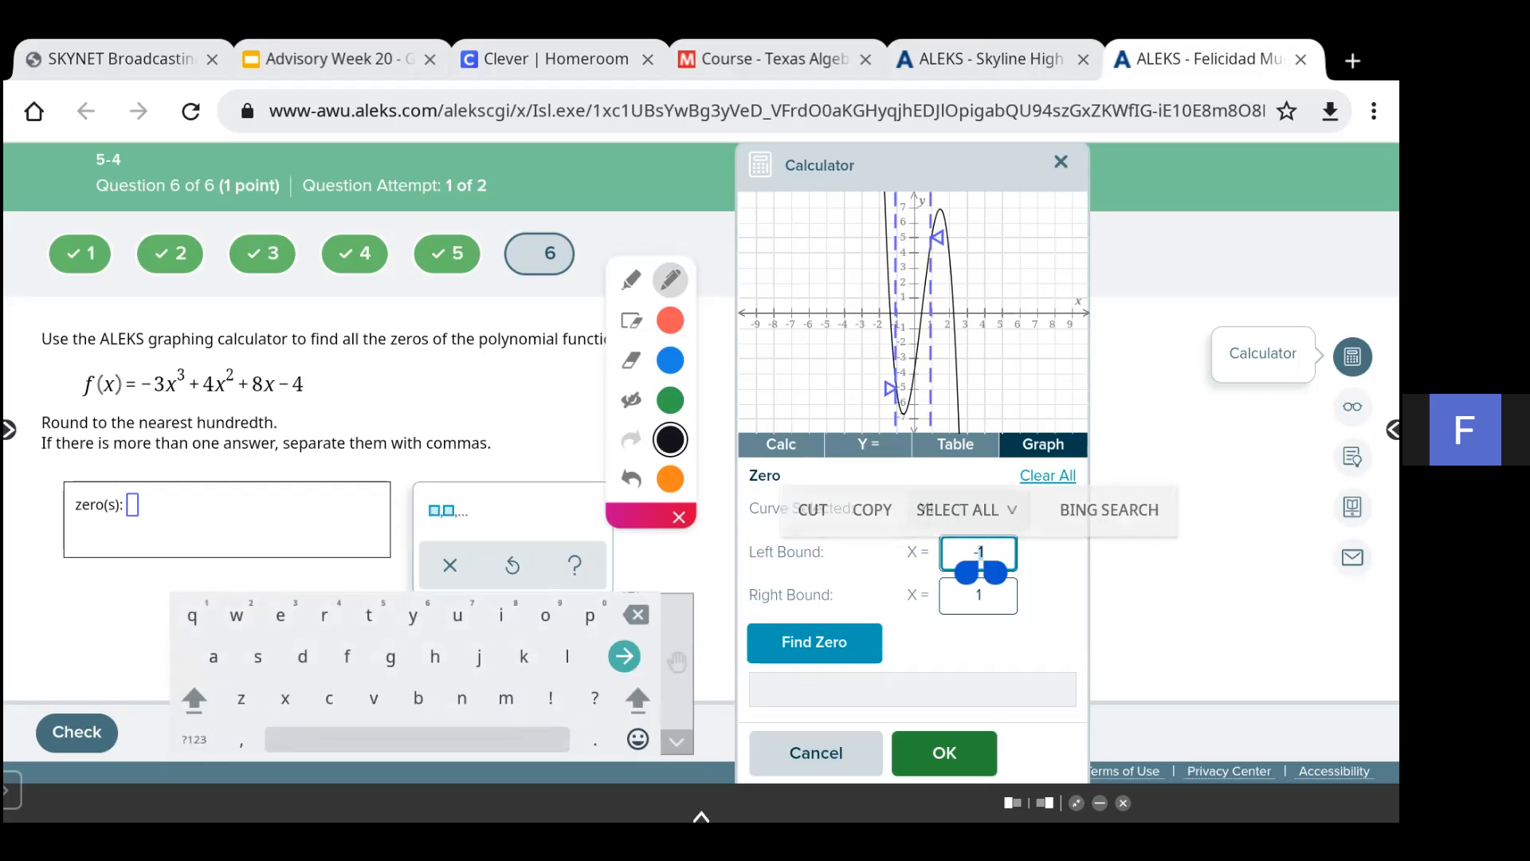
click(194, 739)
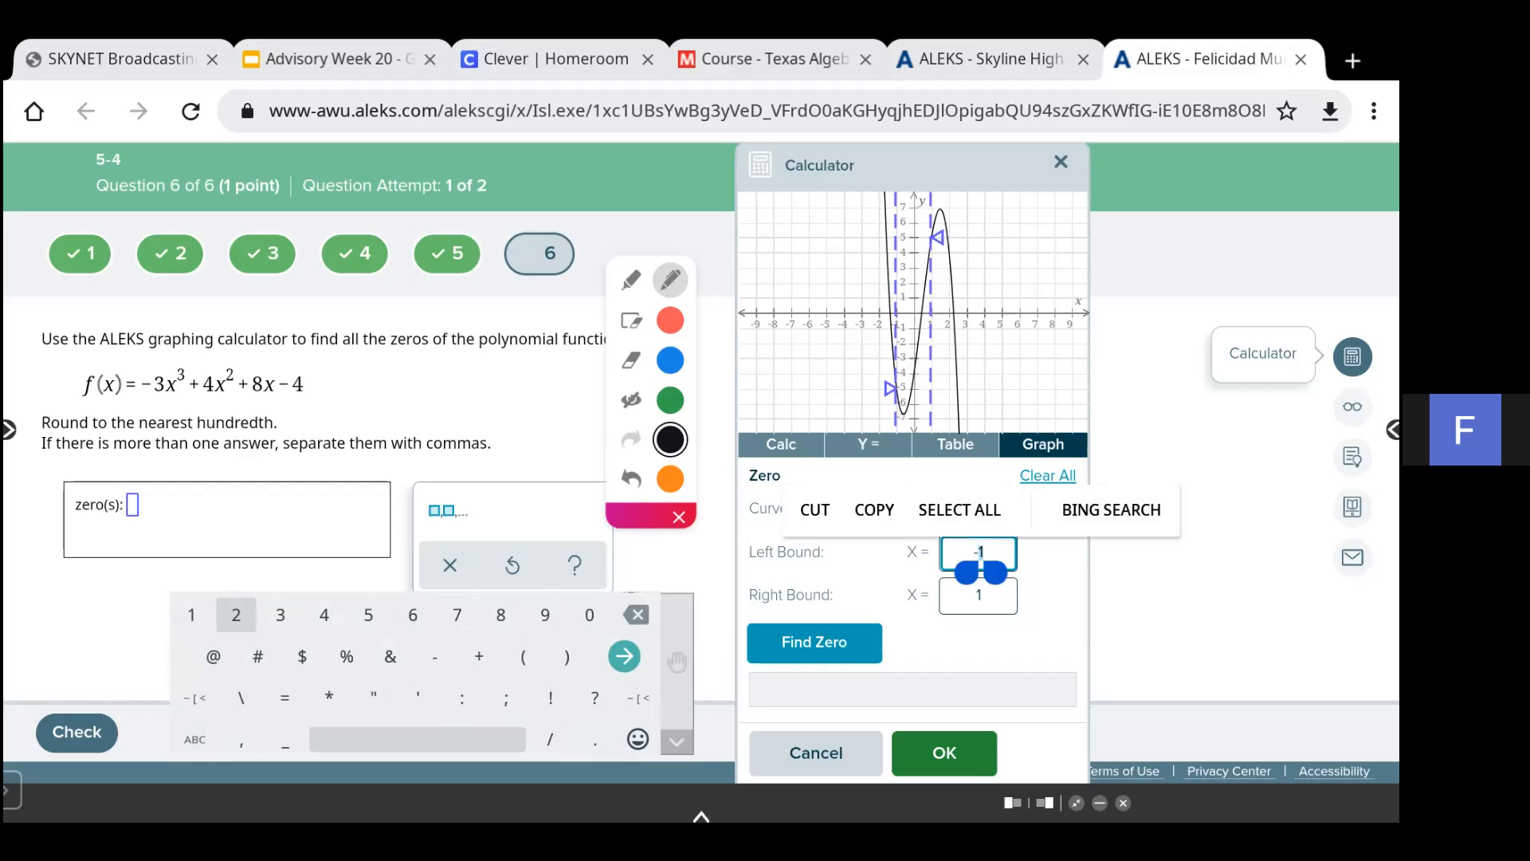
text(2)
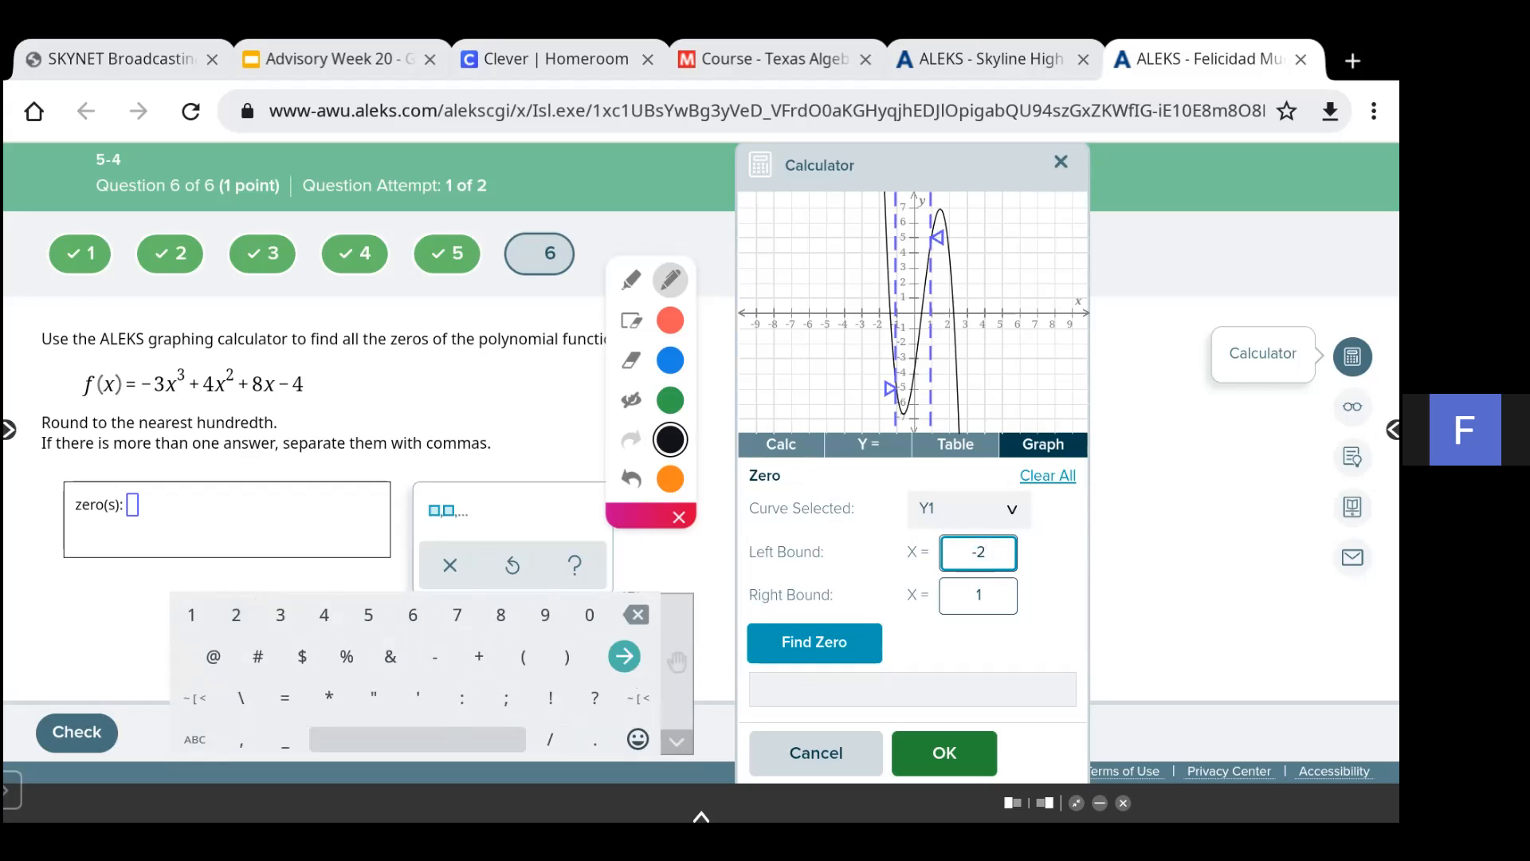
double_click(979, 595)
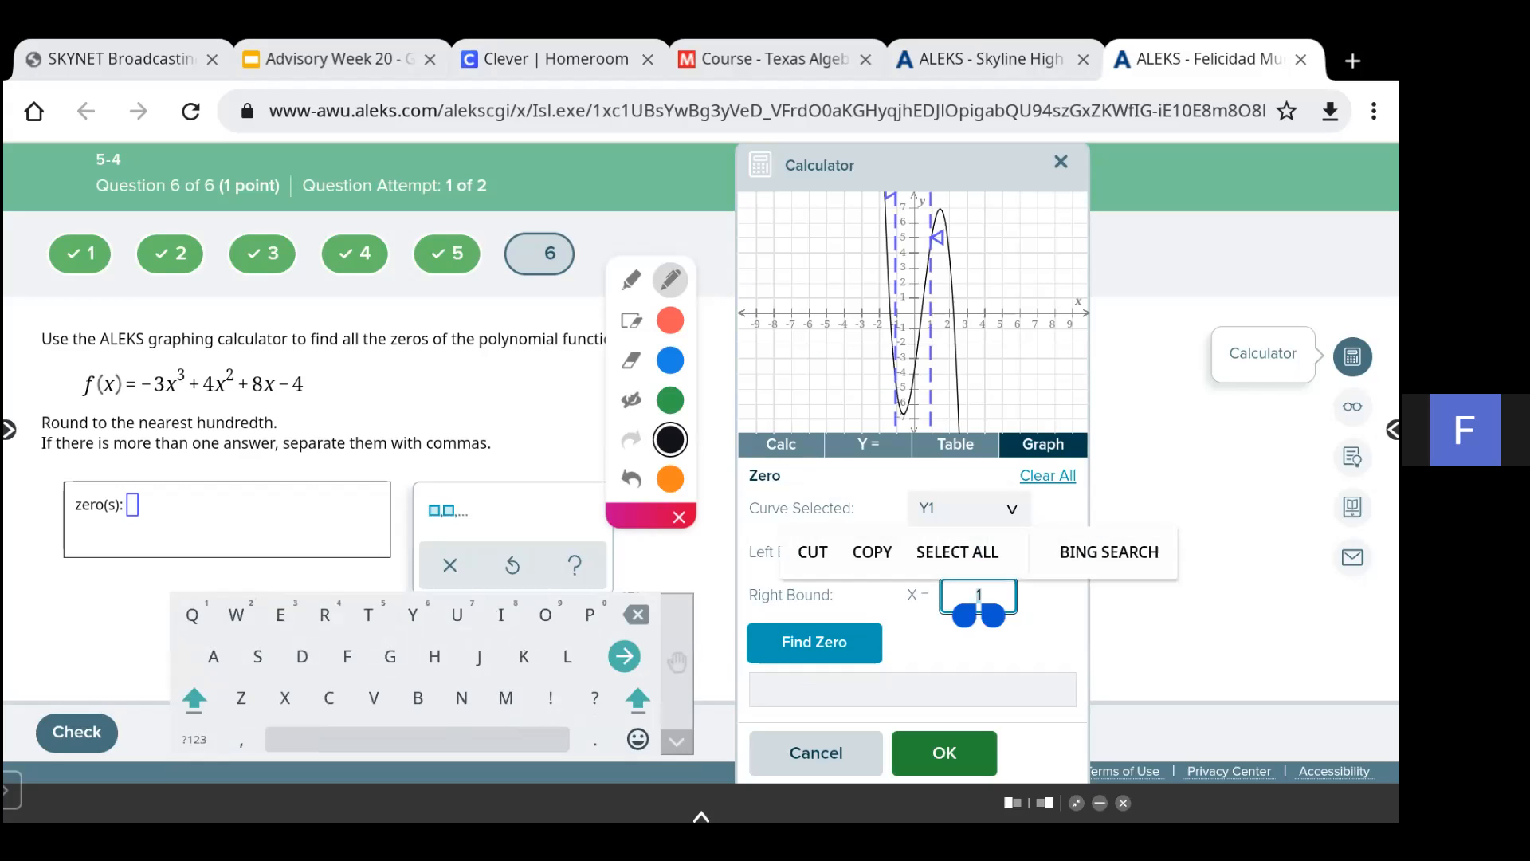
click(977, 595)
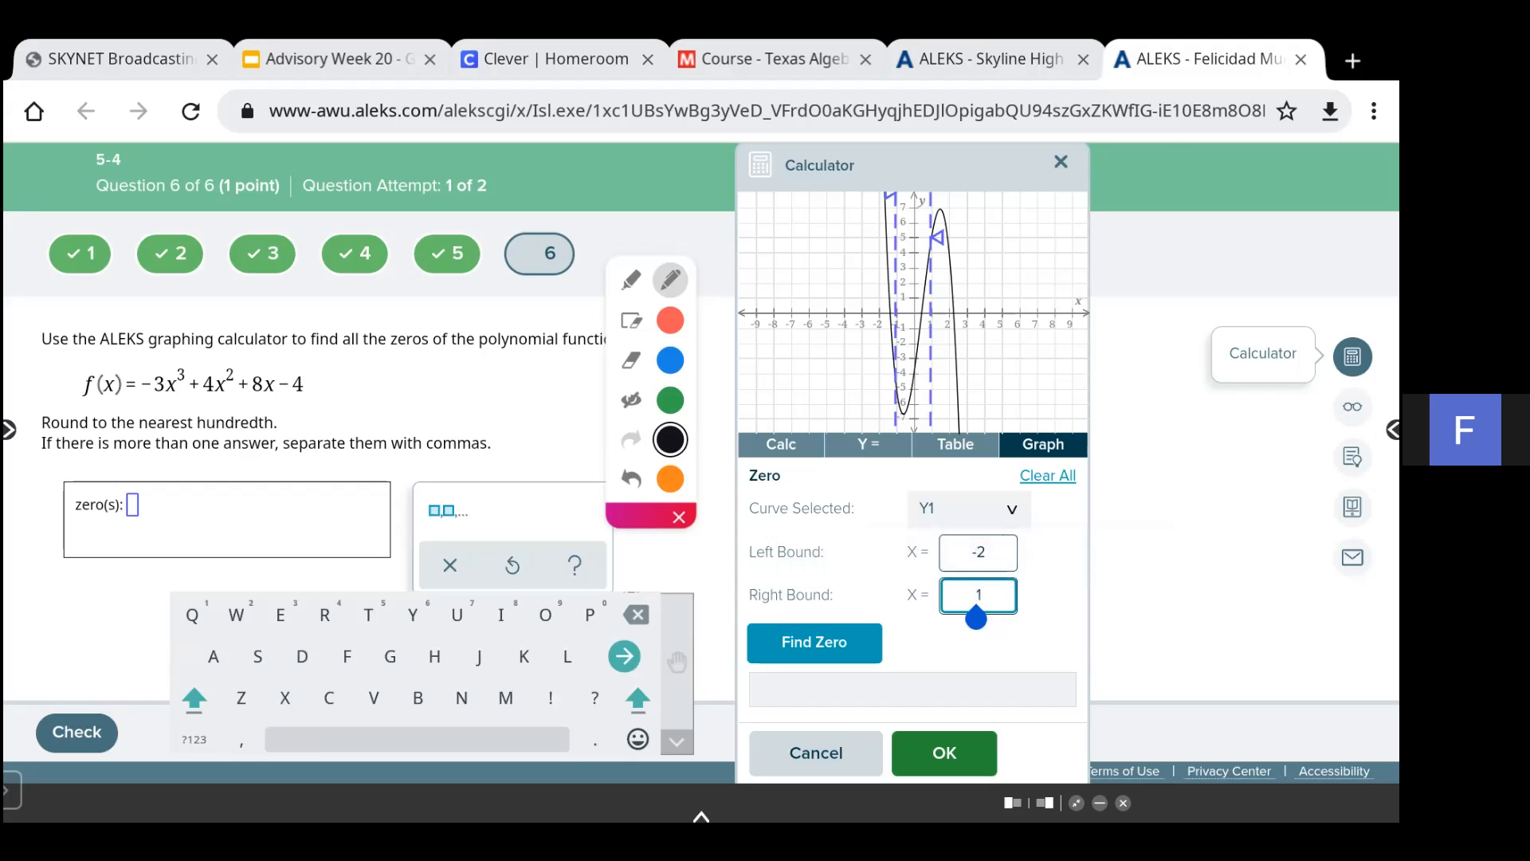
click(194, 740)
text(-)
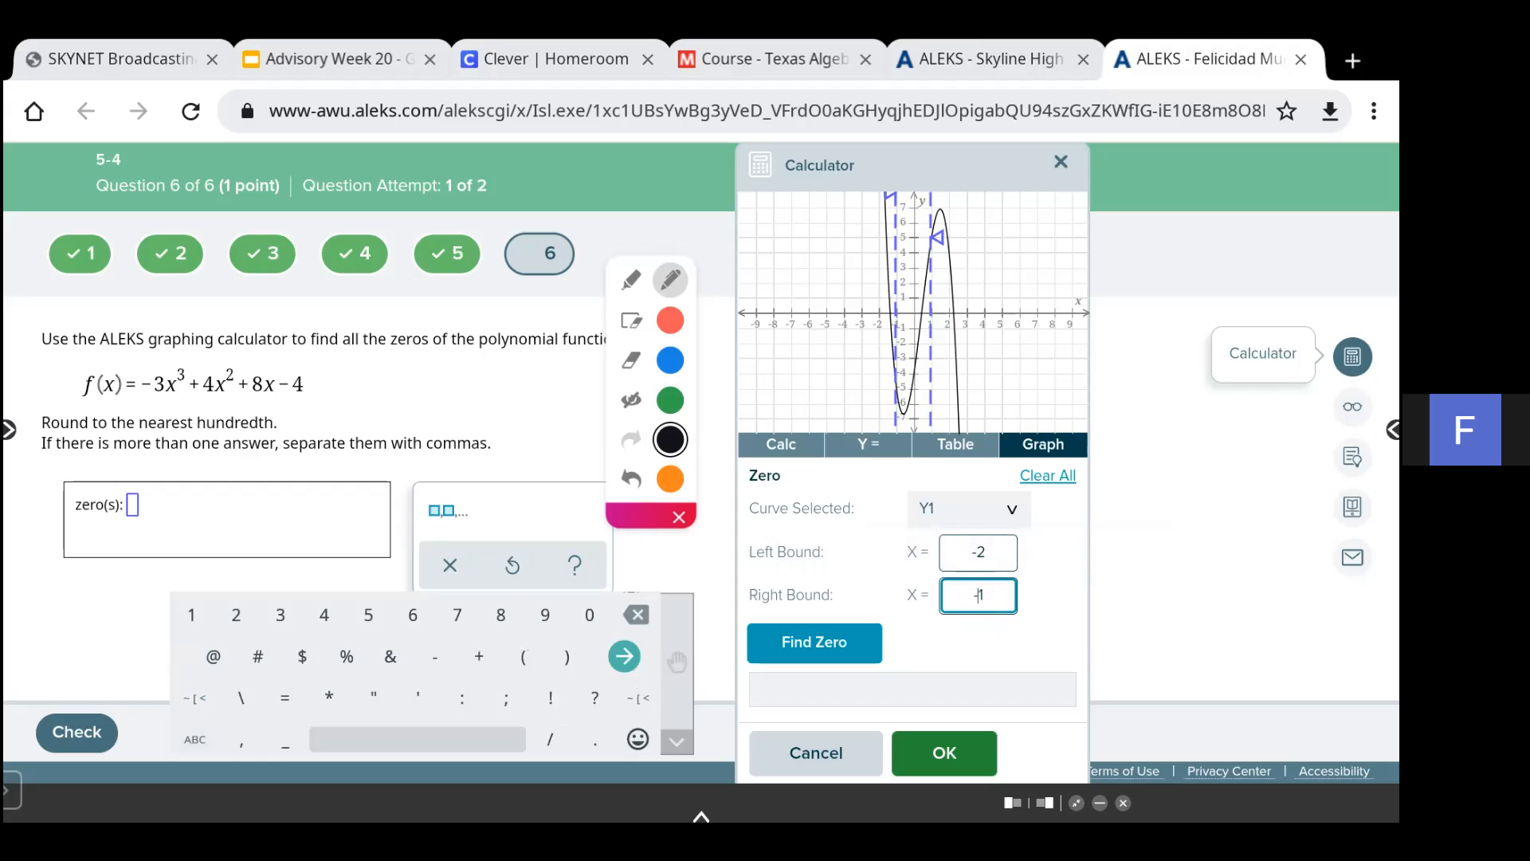
click(814, 641)
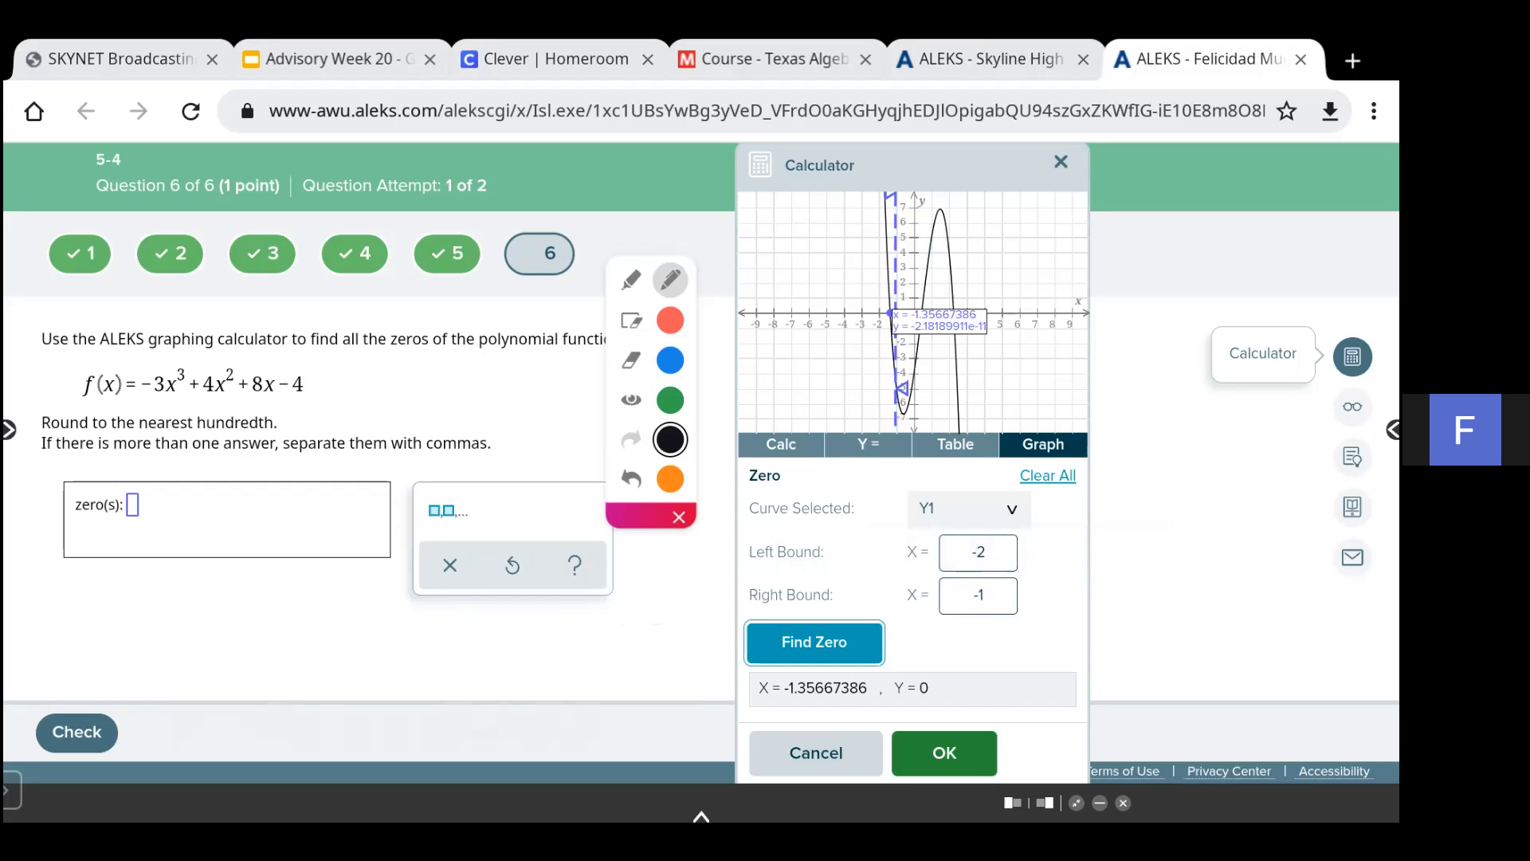
- Handwrite -1.36, as an annotation next to the answer box, then hide the annotations
drag(130, 603, 147, 603)
mouse_move(163, 596)
mouse_down()
mouse_move(166, 635)
mouse_move(208, 603)
mouse_move(205, 637)
mouse_move(249, 600)
mouse_move(249, 634)
mouse_move(230, 626)
mouse_move(265, 659)
mouse_up()
click(184, 632)
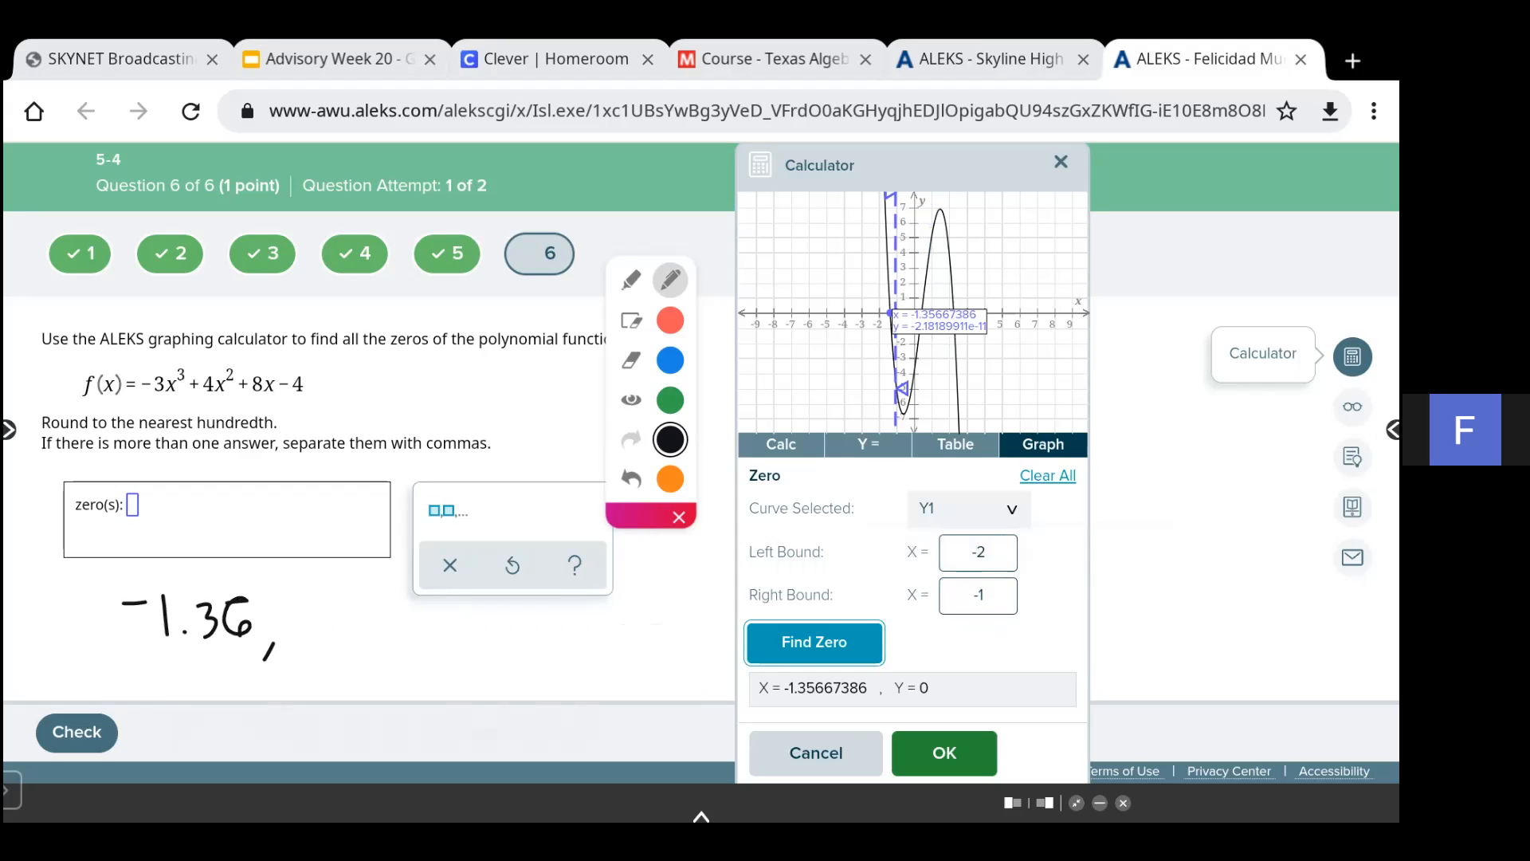
click(632, 400)
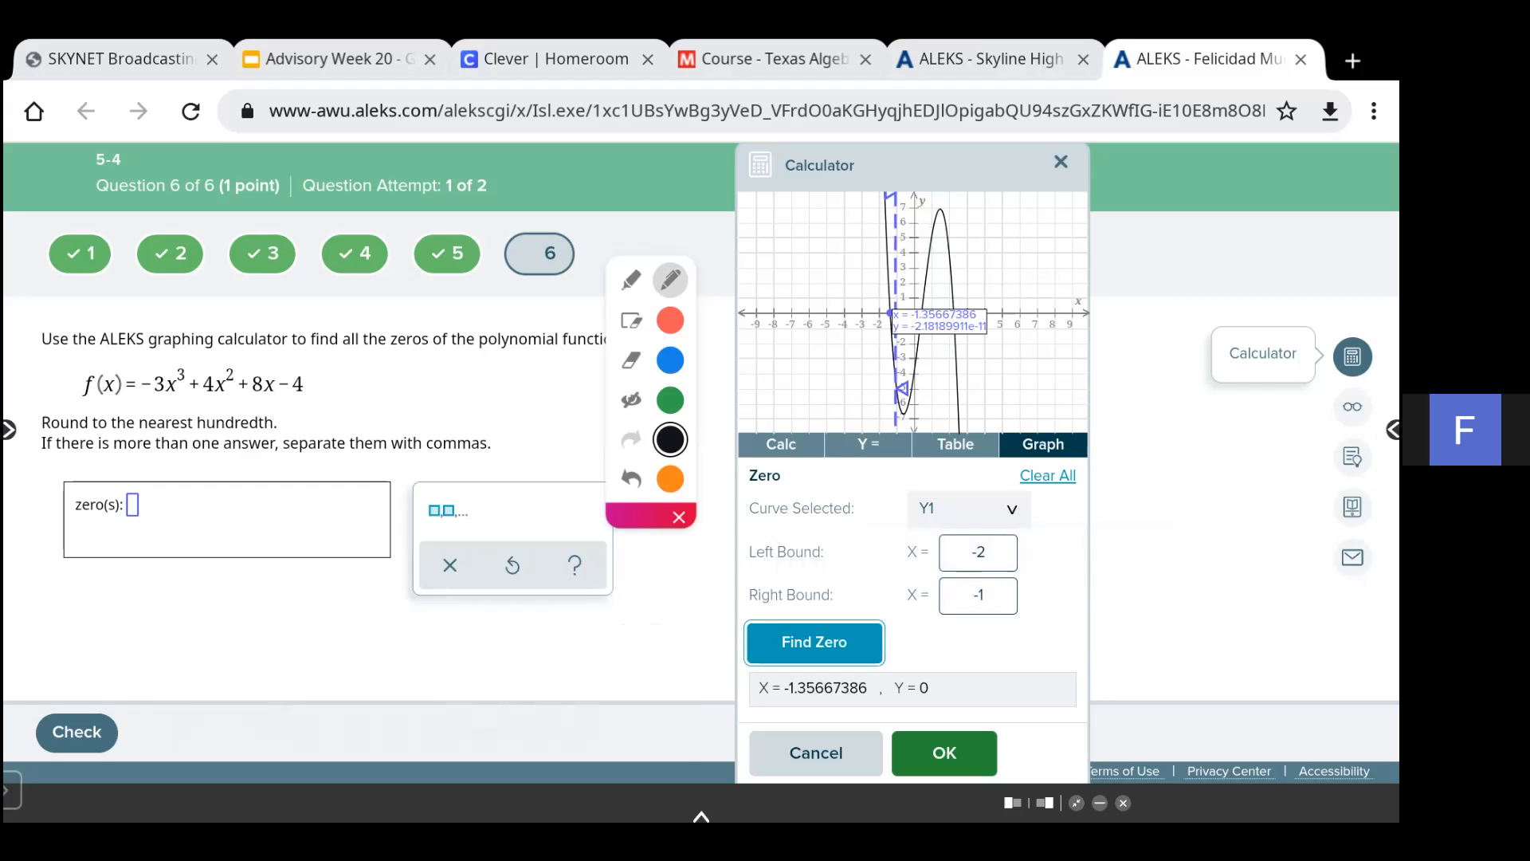
- Find the next zero with the Zero tool using left bound -1 and right bound 1
click(978, 552)
double_click(981, 553)
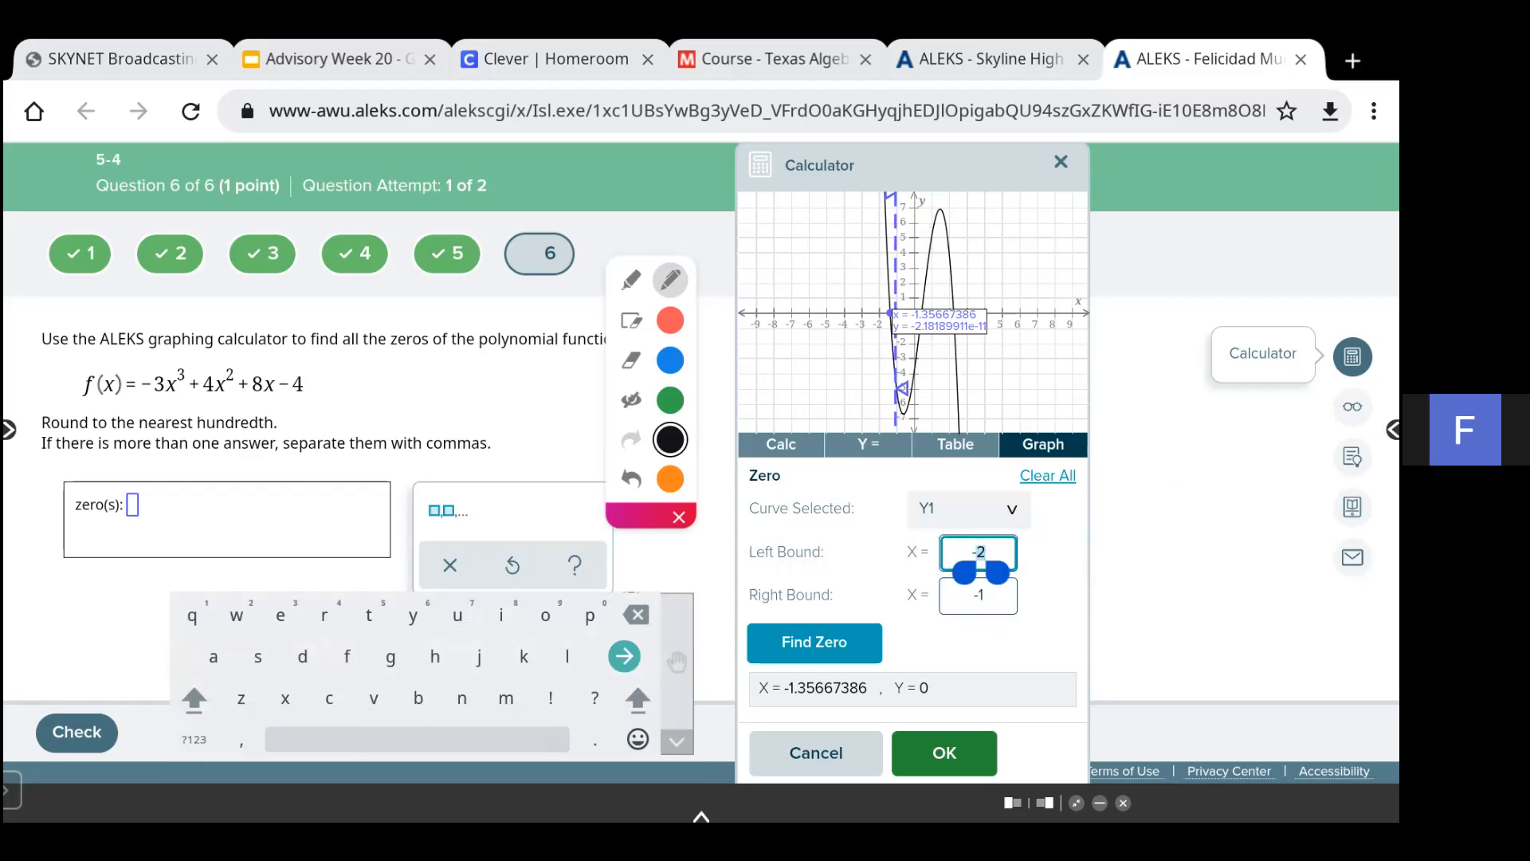
click(194, 740)
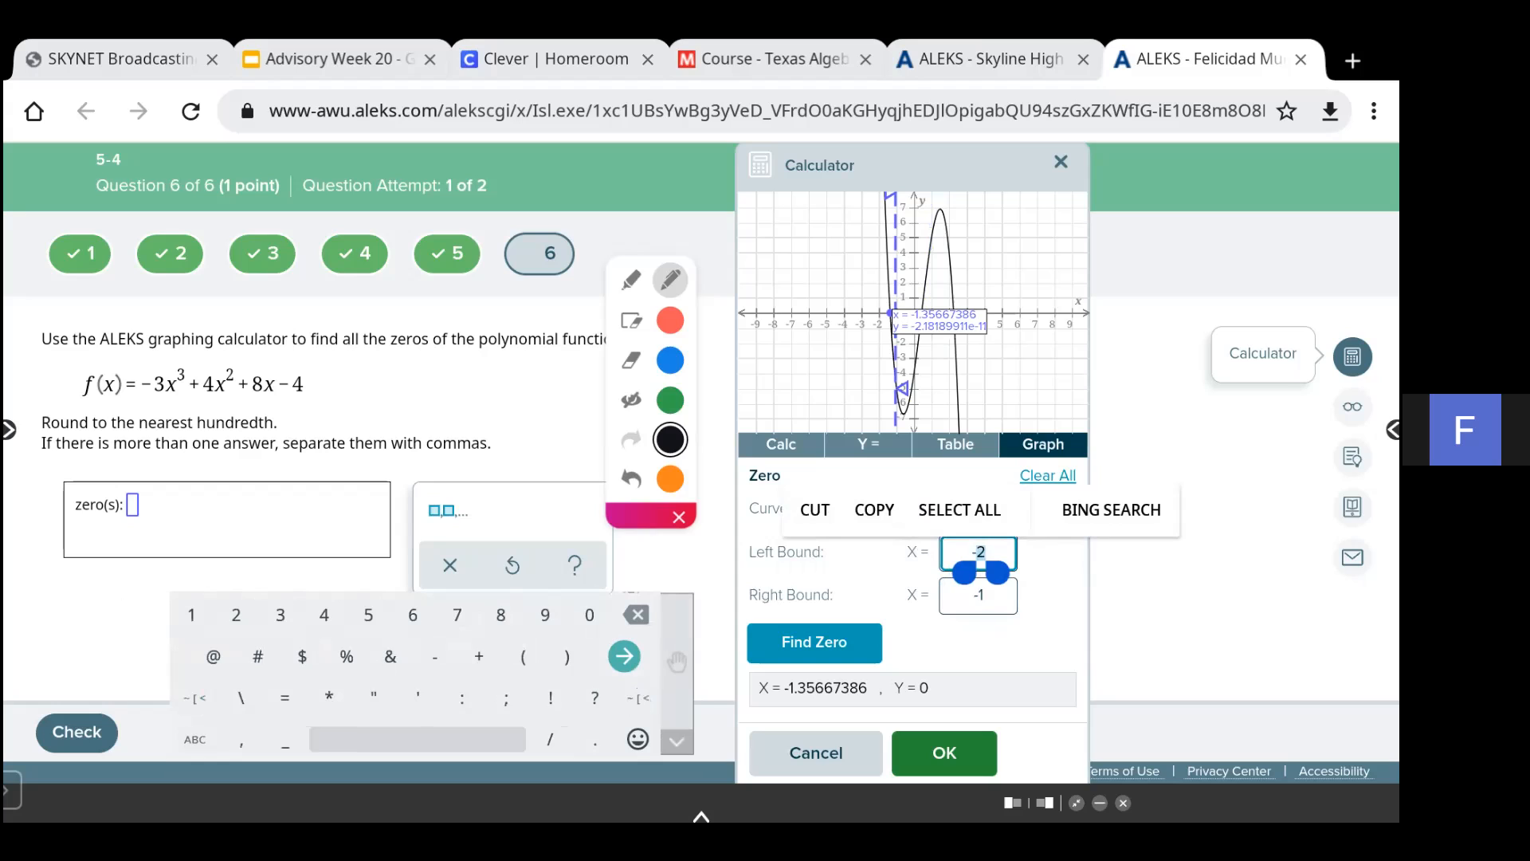
text(1)
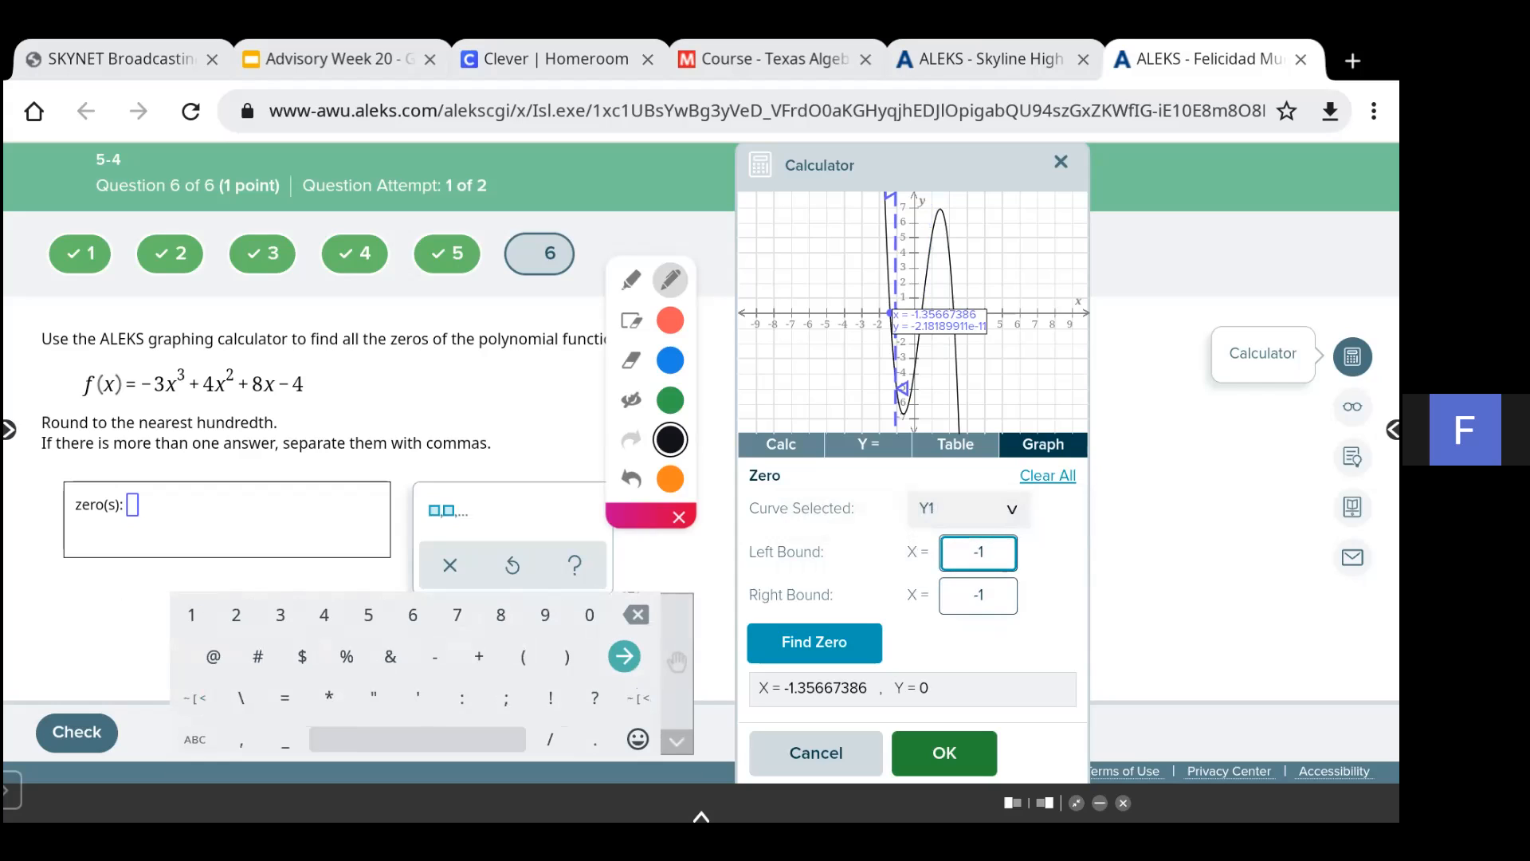
click(979, 595)
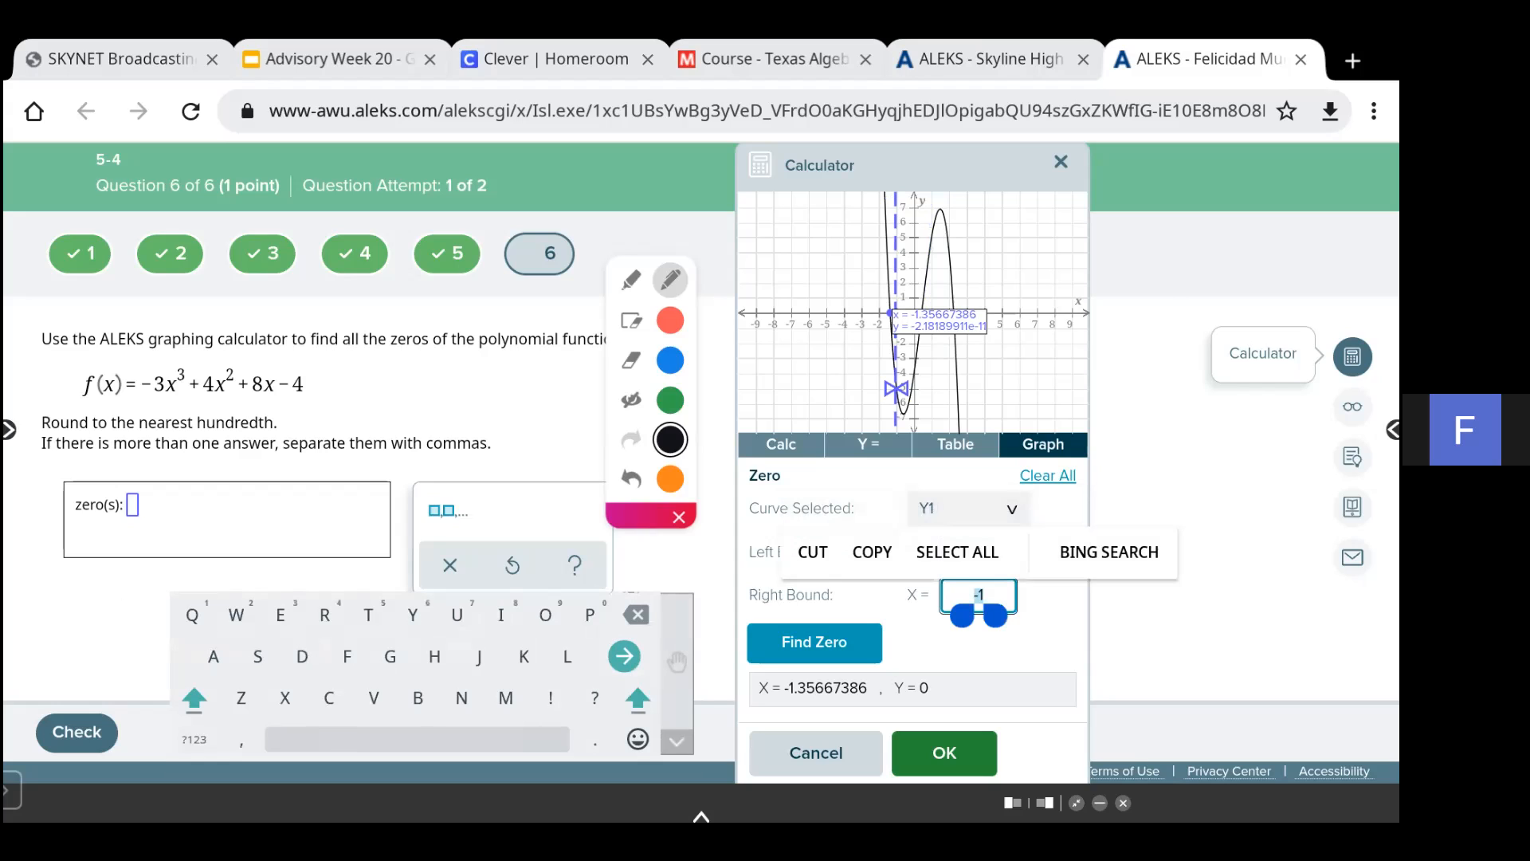
click(194, 740)
text(1)
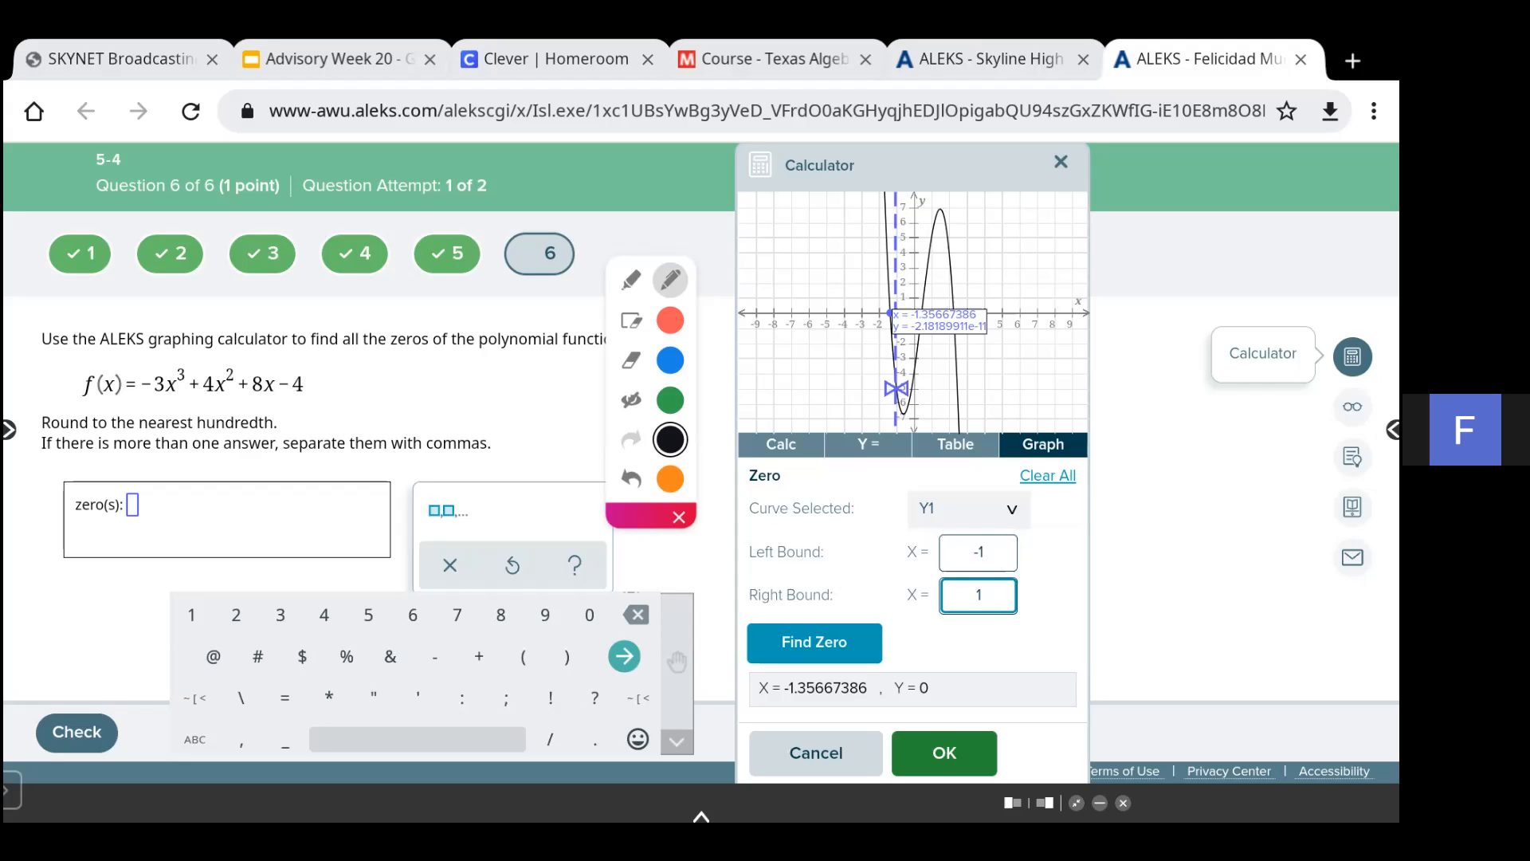
click(814, 641)
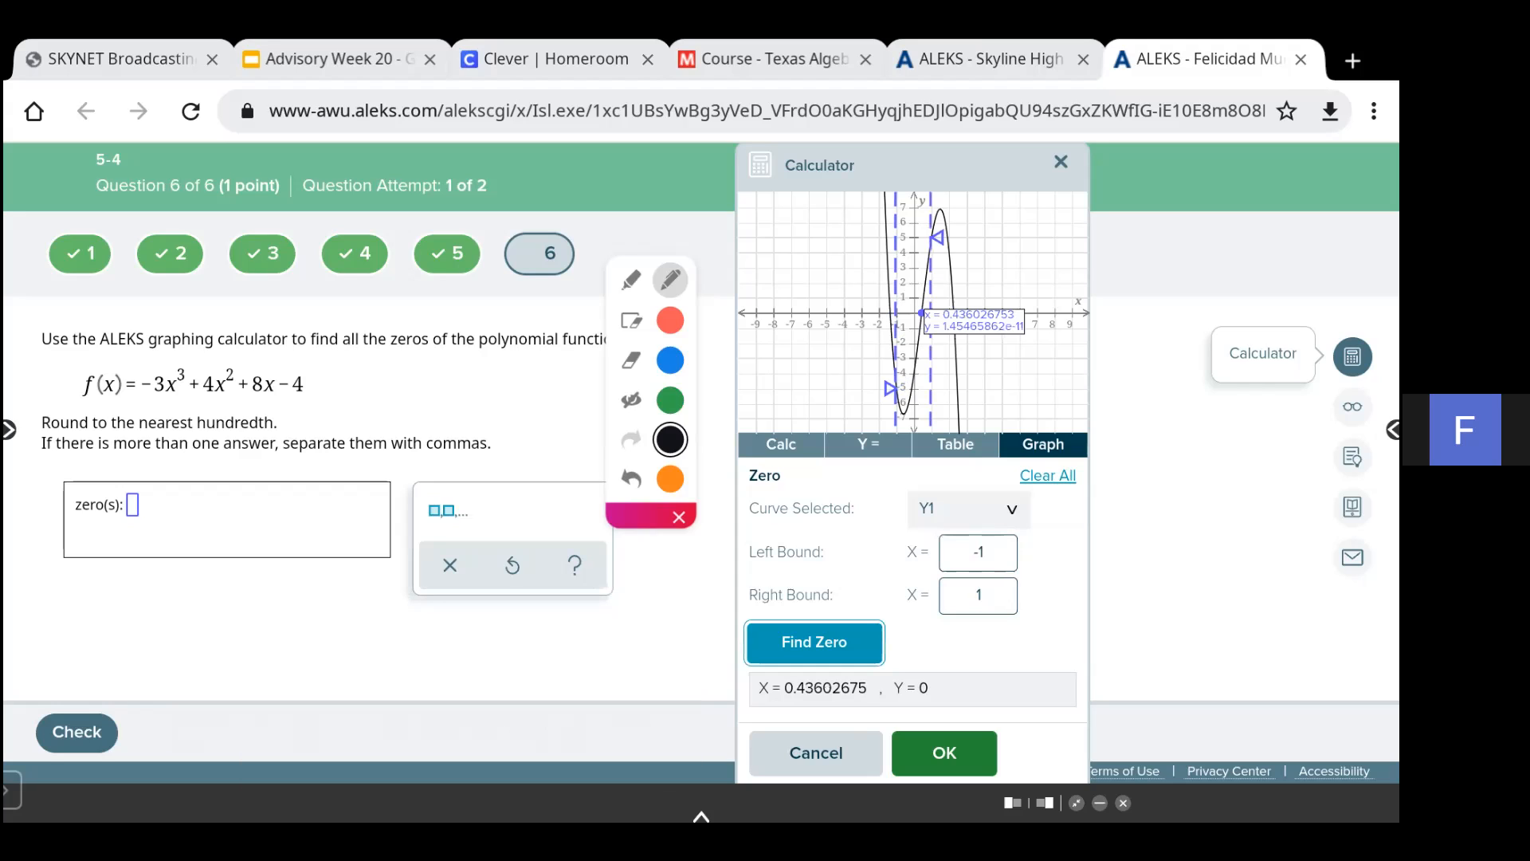
- Show the annotations, add 0.44 after -1.36 in the handwritten note, and hide them again
click(630, 399)
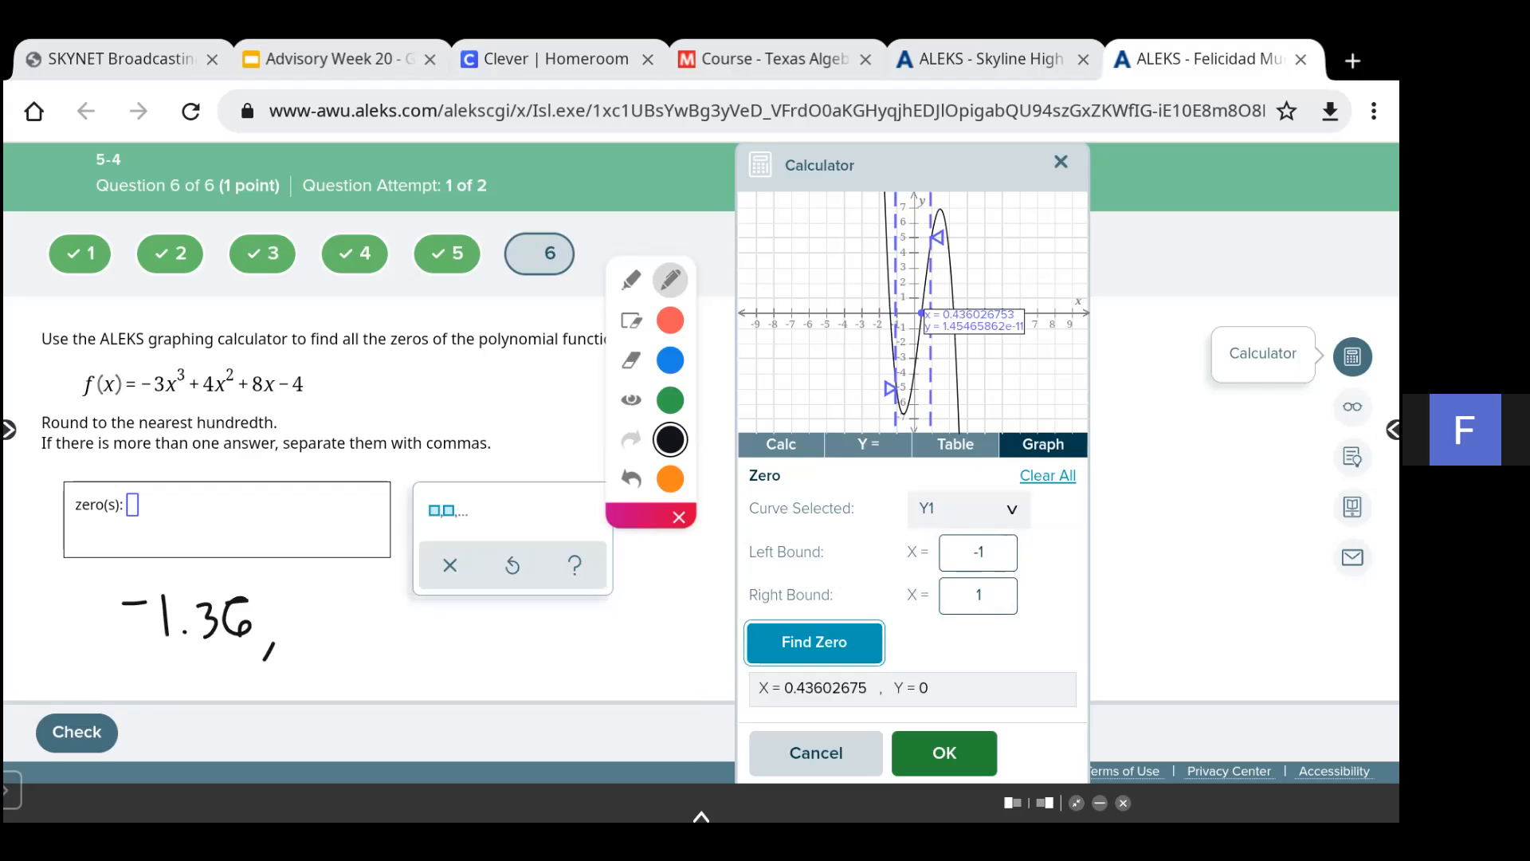
mouse_move(332, 610)
mouse_down()
mouse_move(307, 629)
mouse_move(334, 614)
mouse_move(404, 638)
mouse_up()
drag(401, 615, 406, 660)
drag(418, 627, 446, 664)
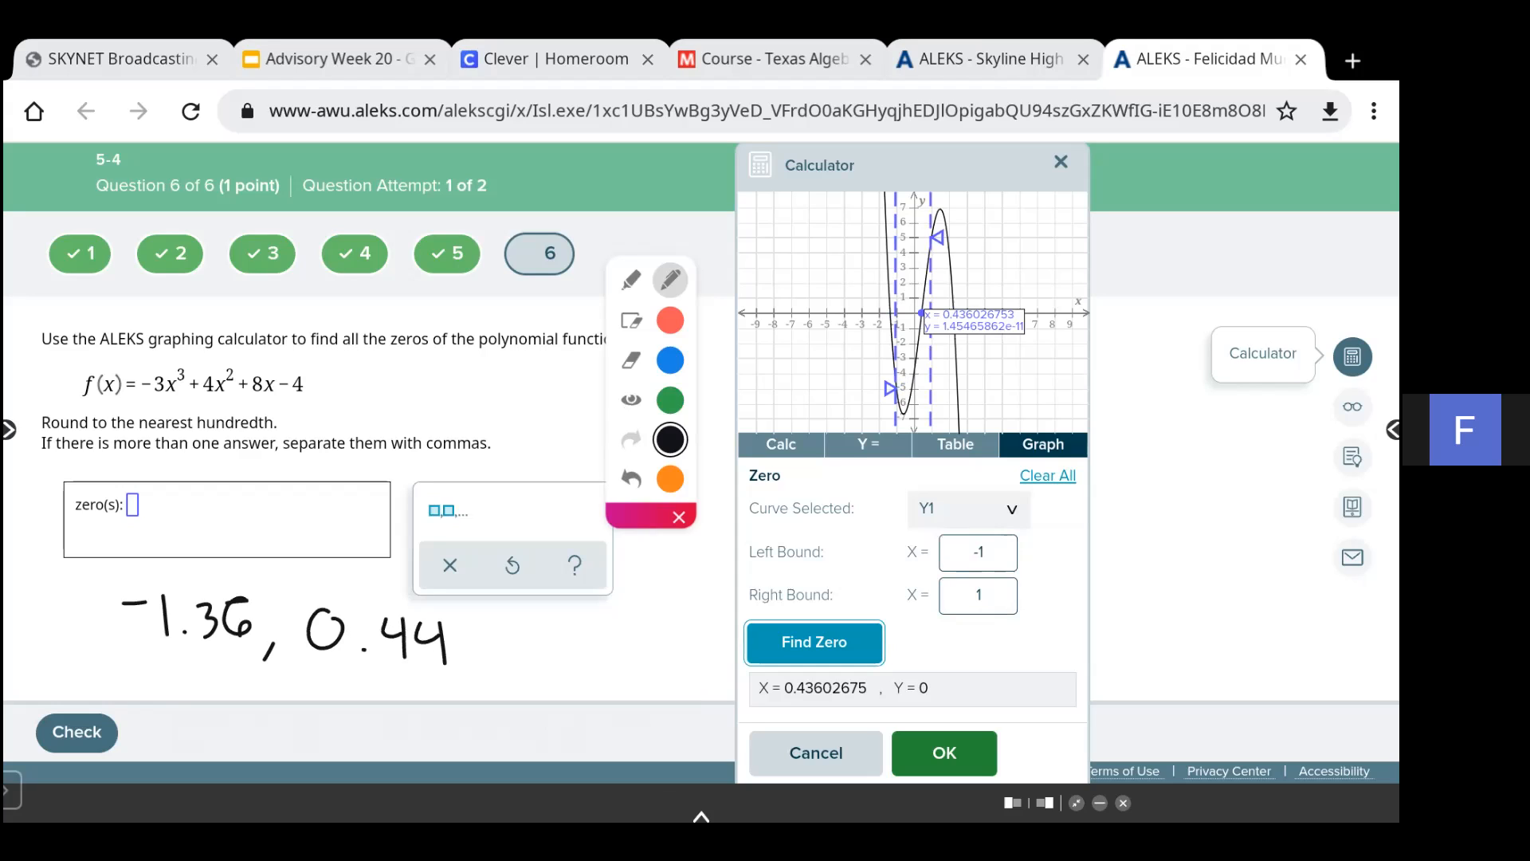
click(630, 399)
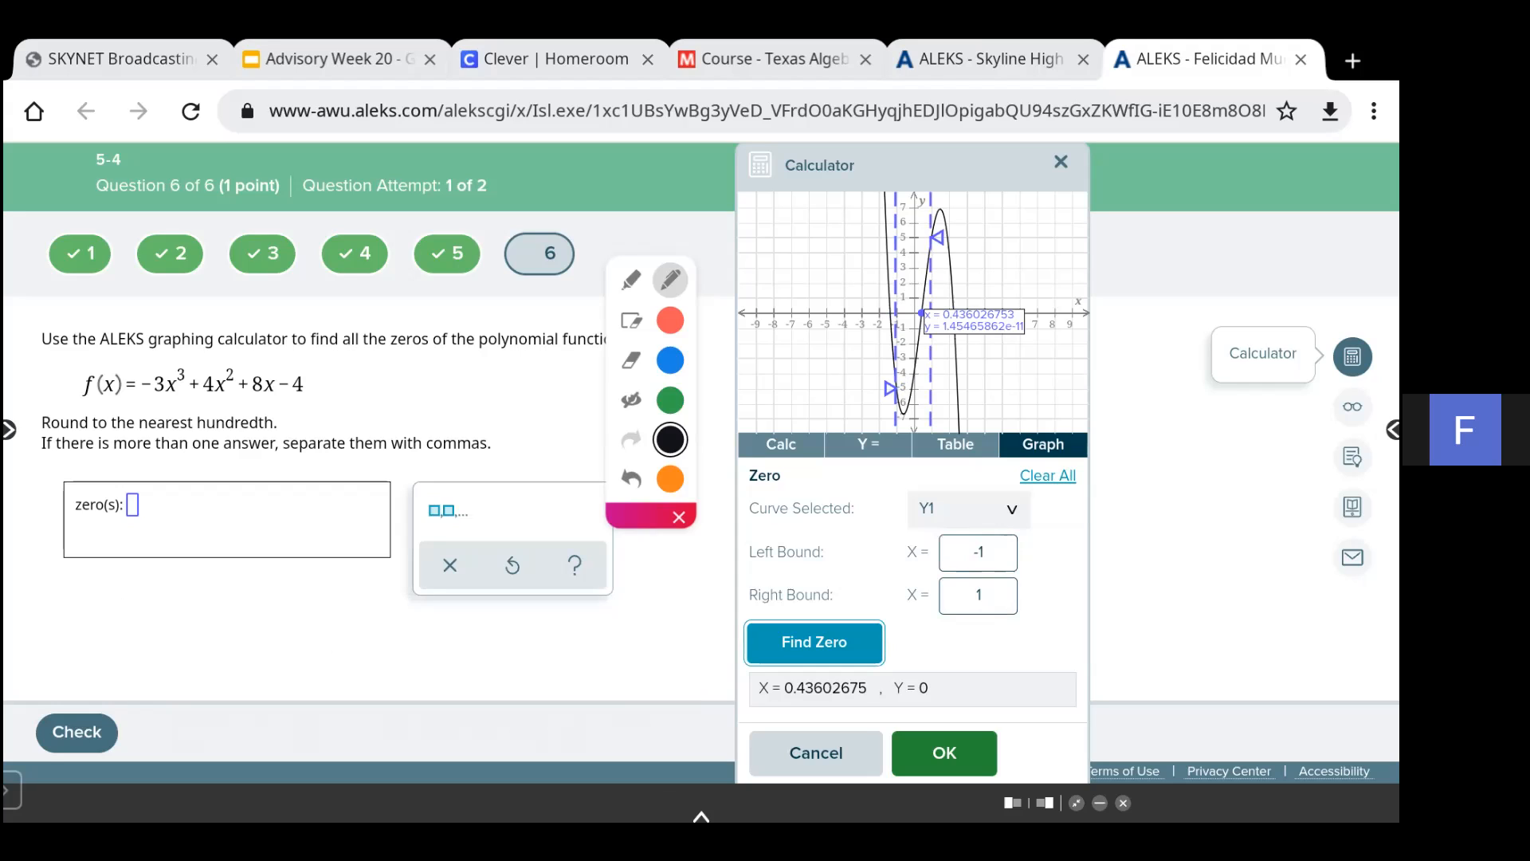
- Find the third zero with the Zero tool on Y1 using left bound 1 and right bound 3
click(979, 552)
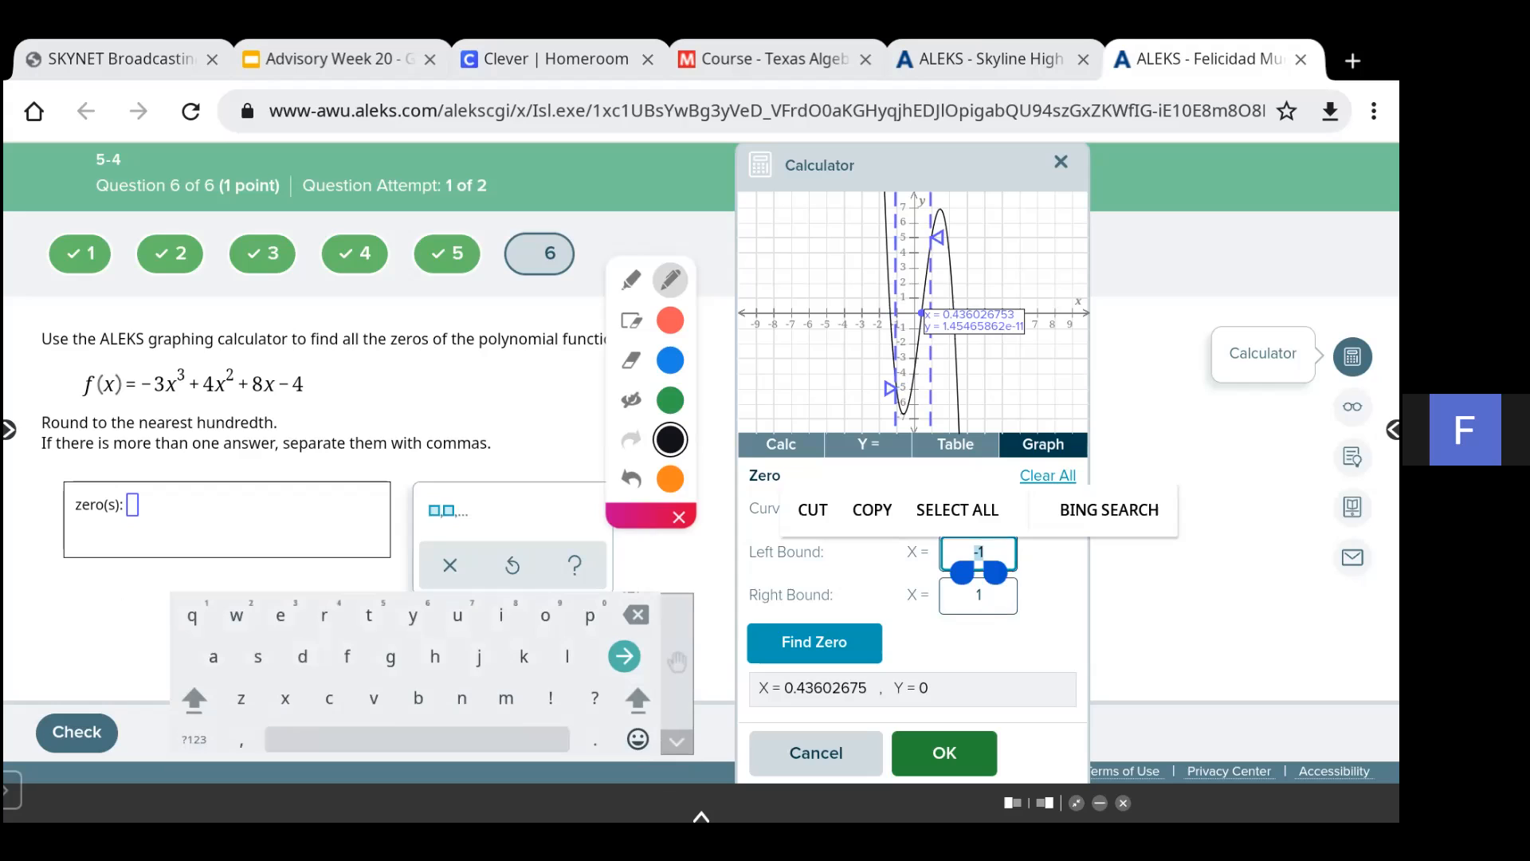
click(193, 739)
text(1)
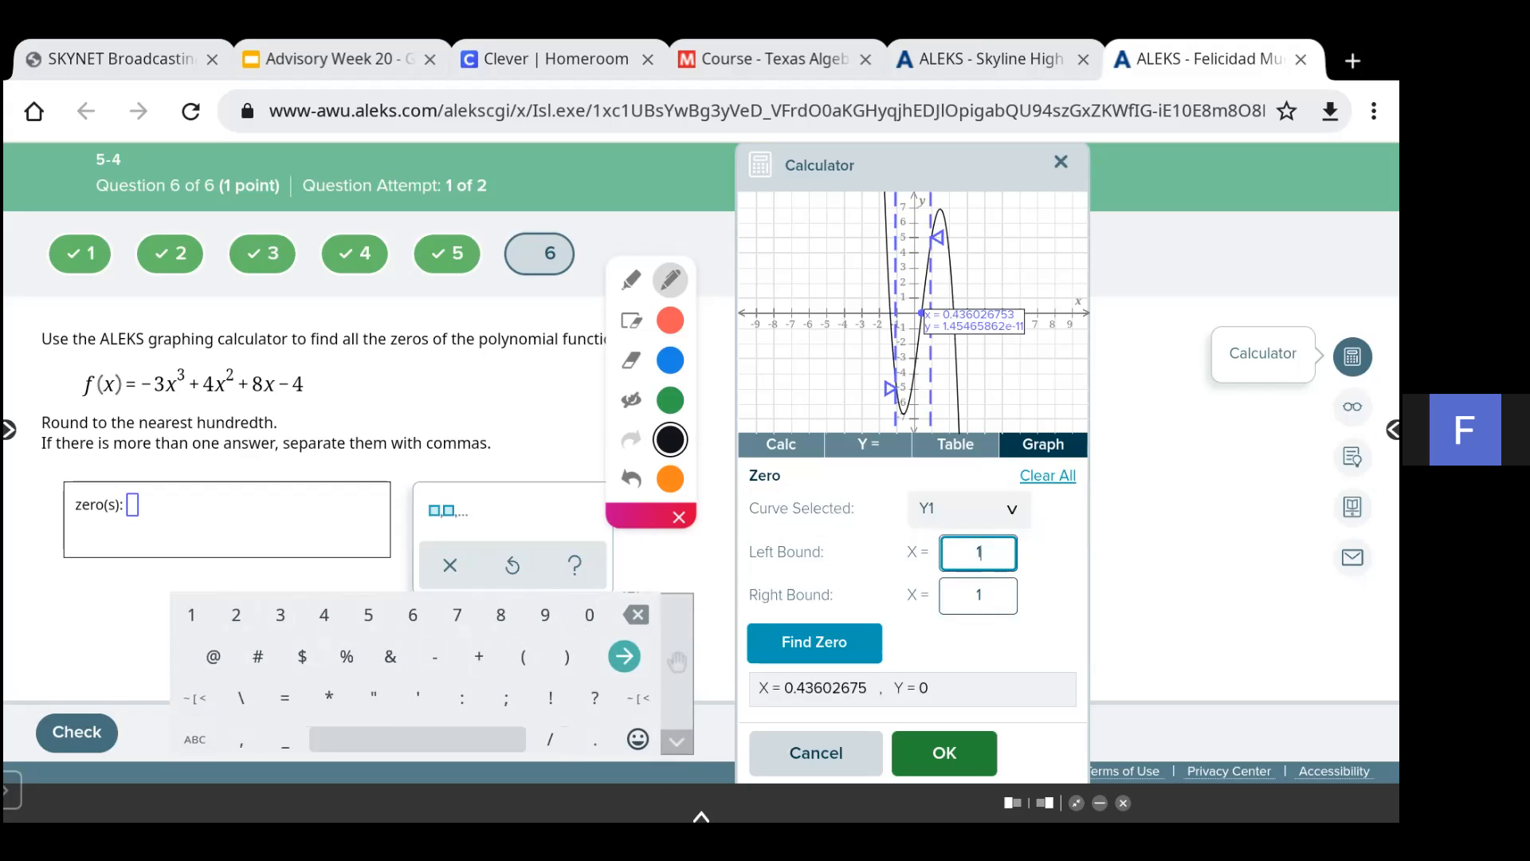
click(978, 595)
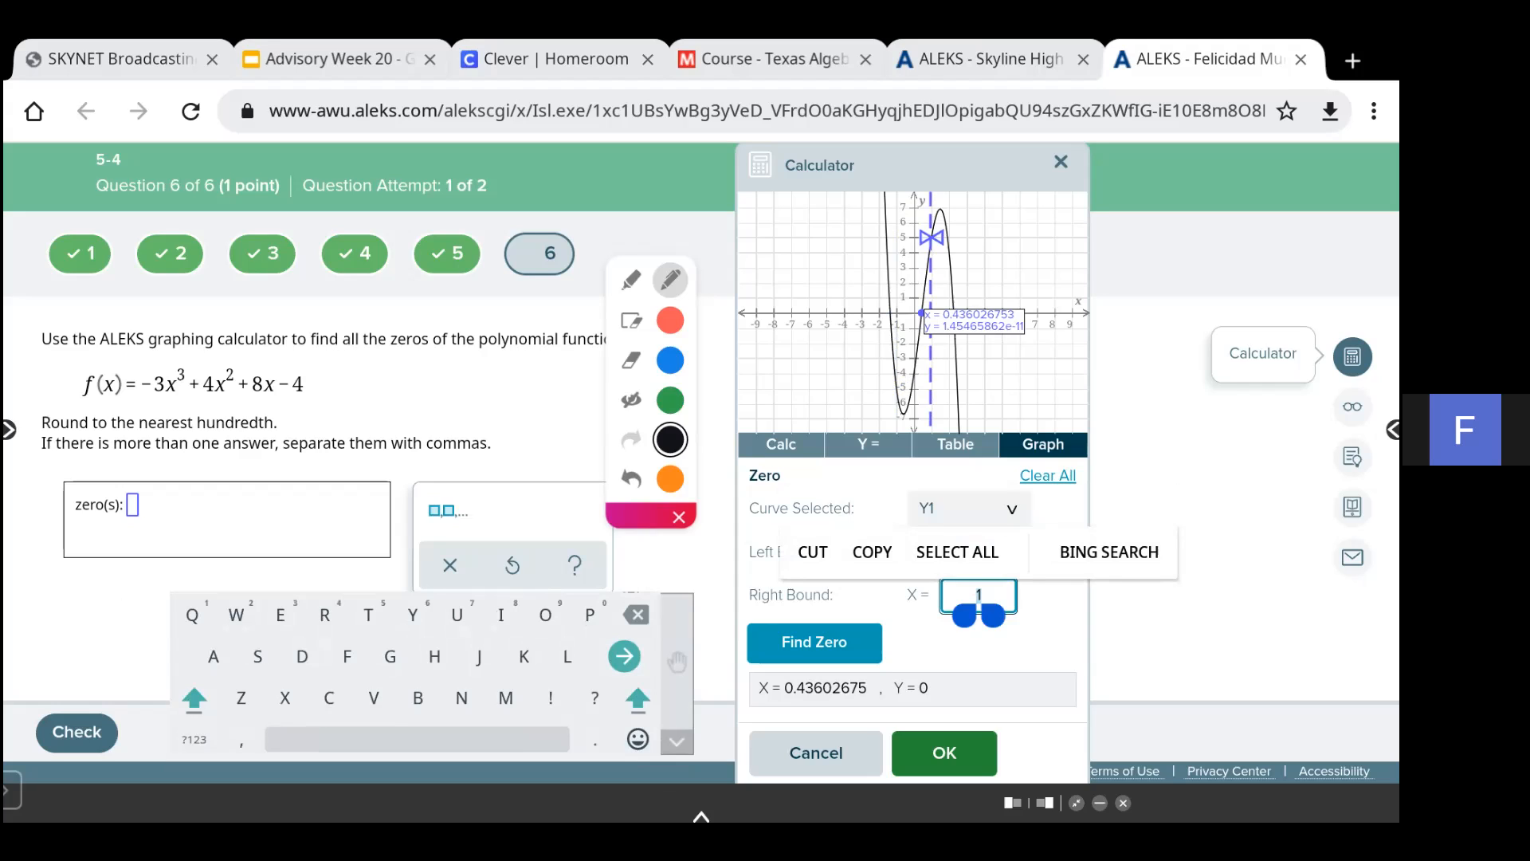
click(194, 738)
text(3)
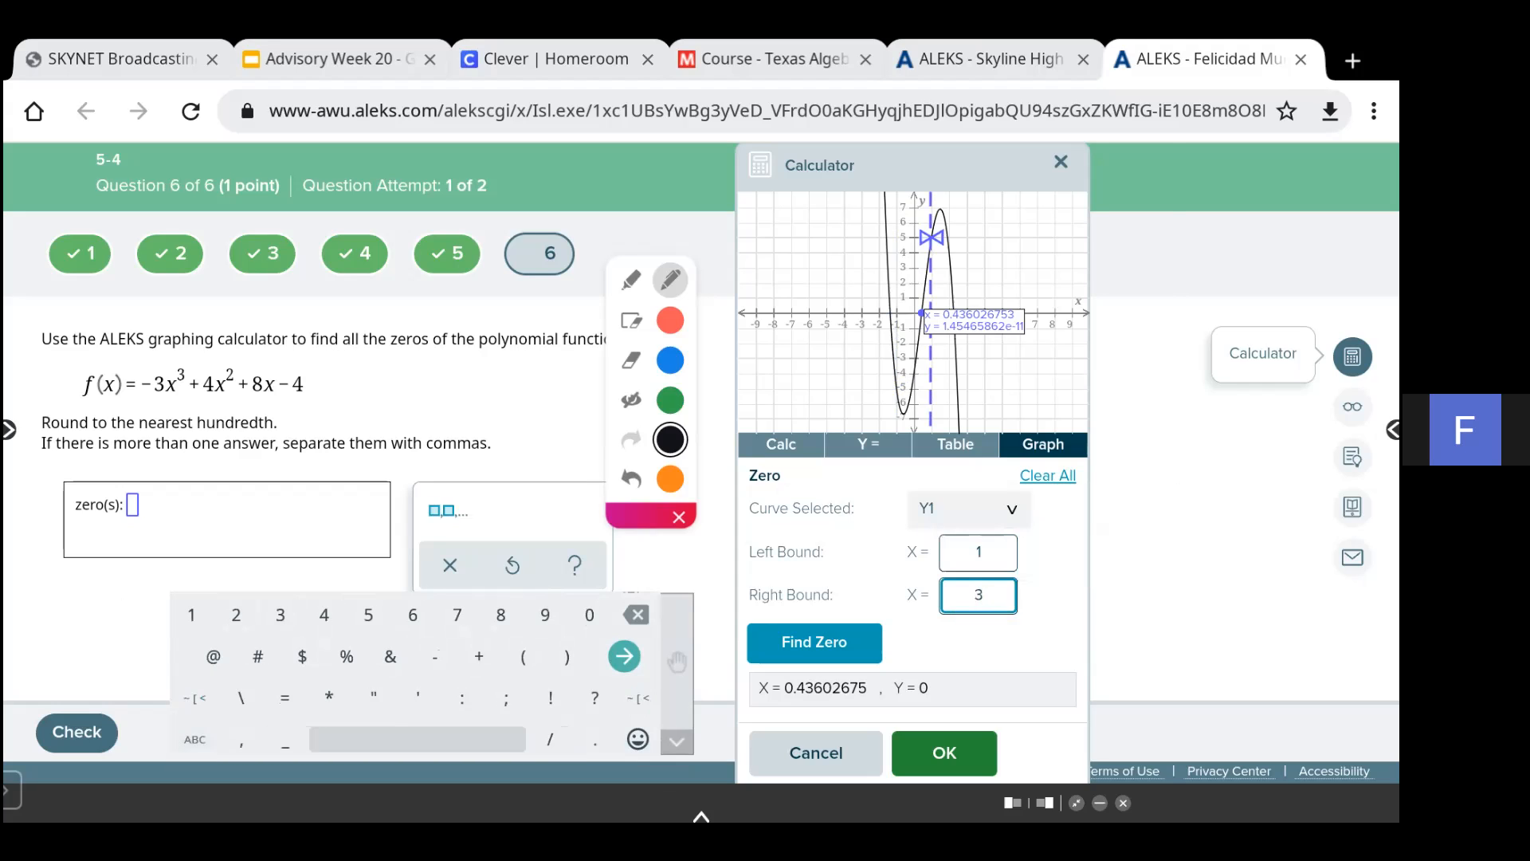
click(815, 642)
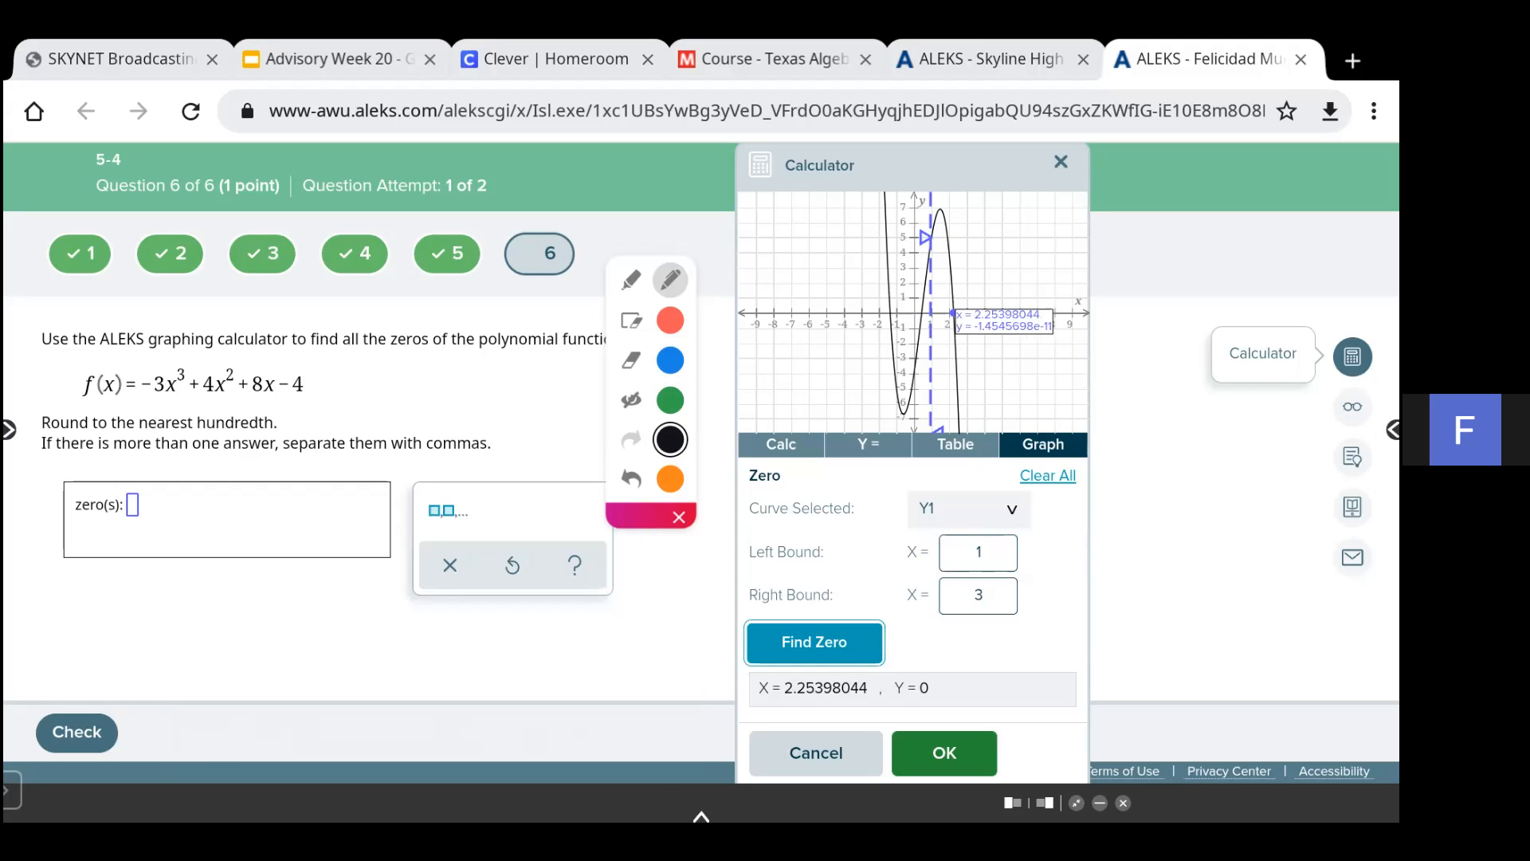
- Show the annotations, add 2.25 after 0.44 in the handwritten note, and hide them again
click(632, 399)
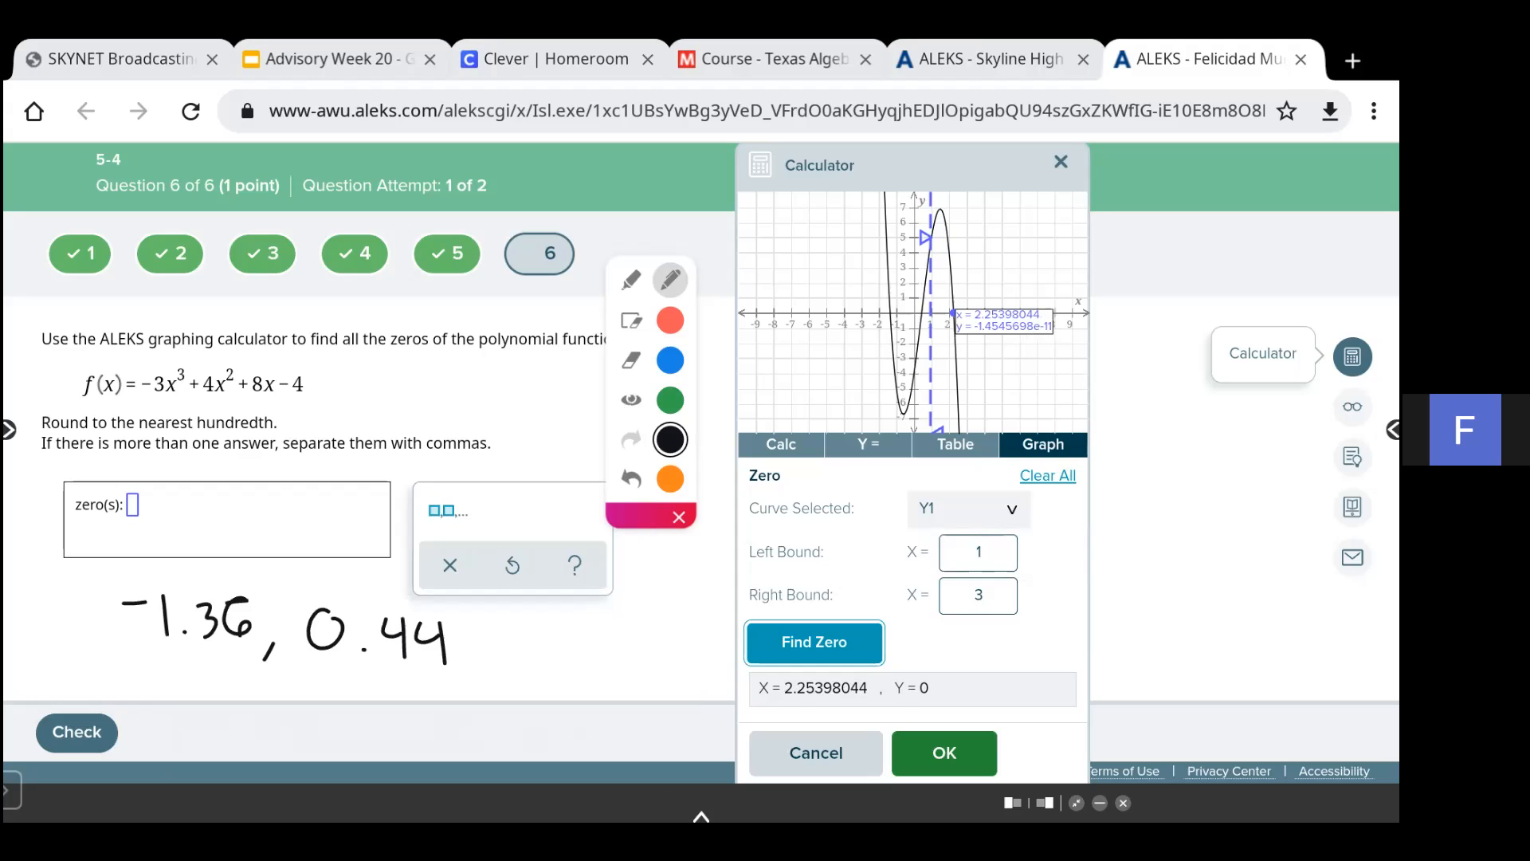
mouse_move(466, 662)
mouse_down()
mouse_move(456, 674)
mouse_move(497, 626)
mouse_move(523, 660)
mouse_move(567, 655)
mouse_up()
mouse_move(613, 624)
mouse_down()
mouse_move(593, 638)
mouse_move(599, 660)
mouse_up()
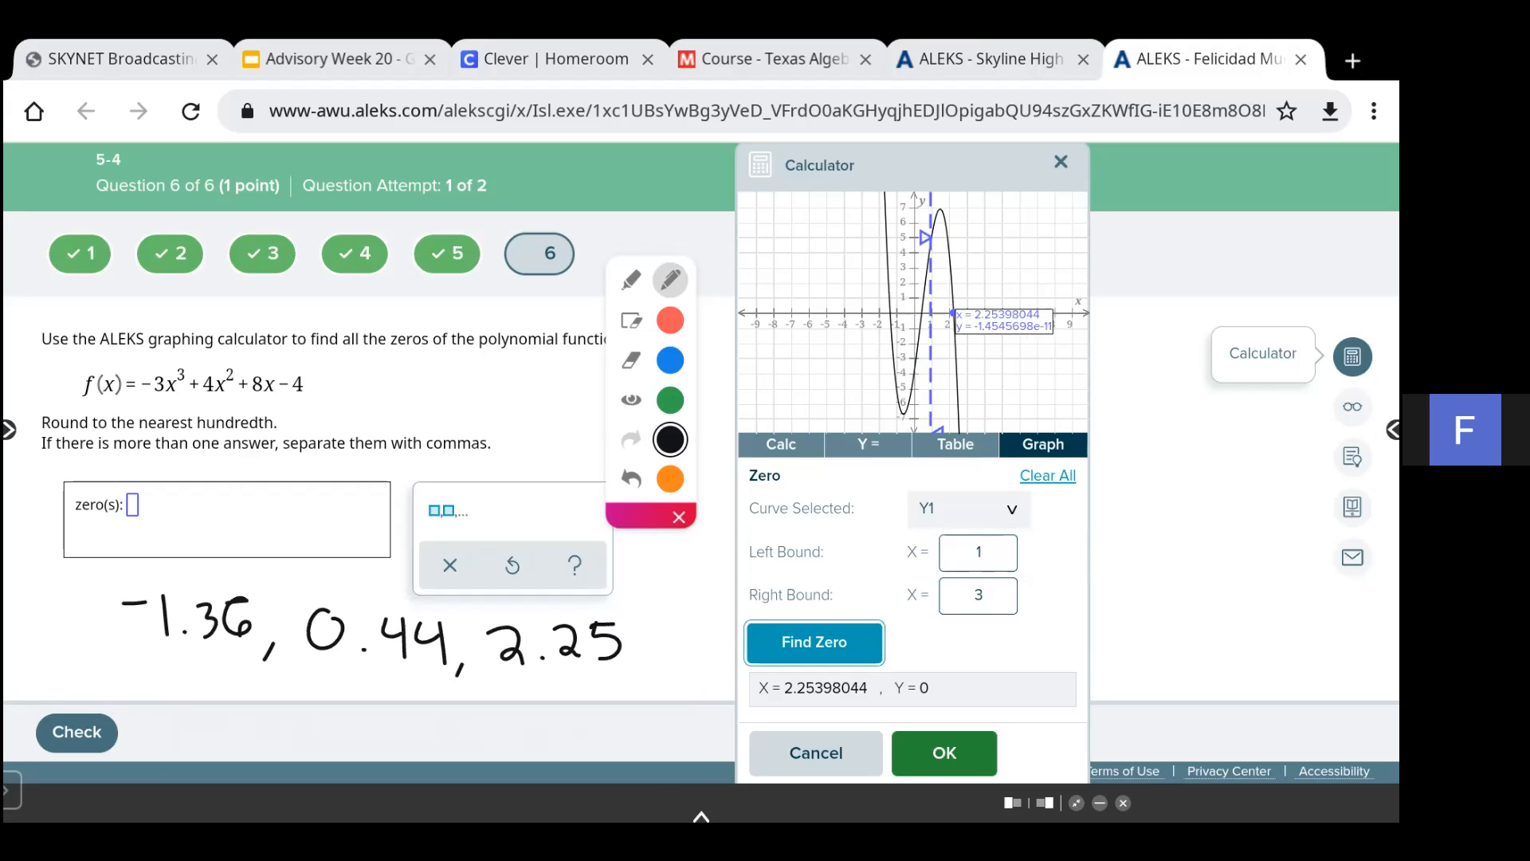
click(631, 400)
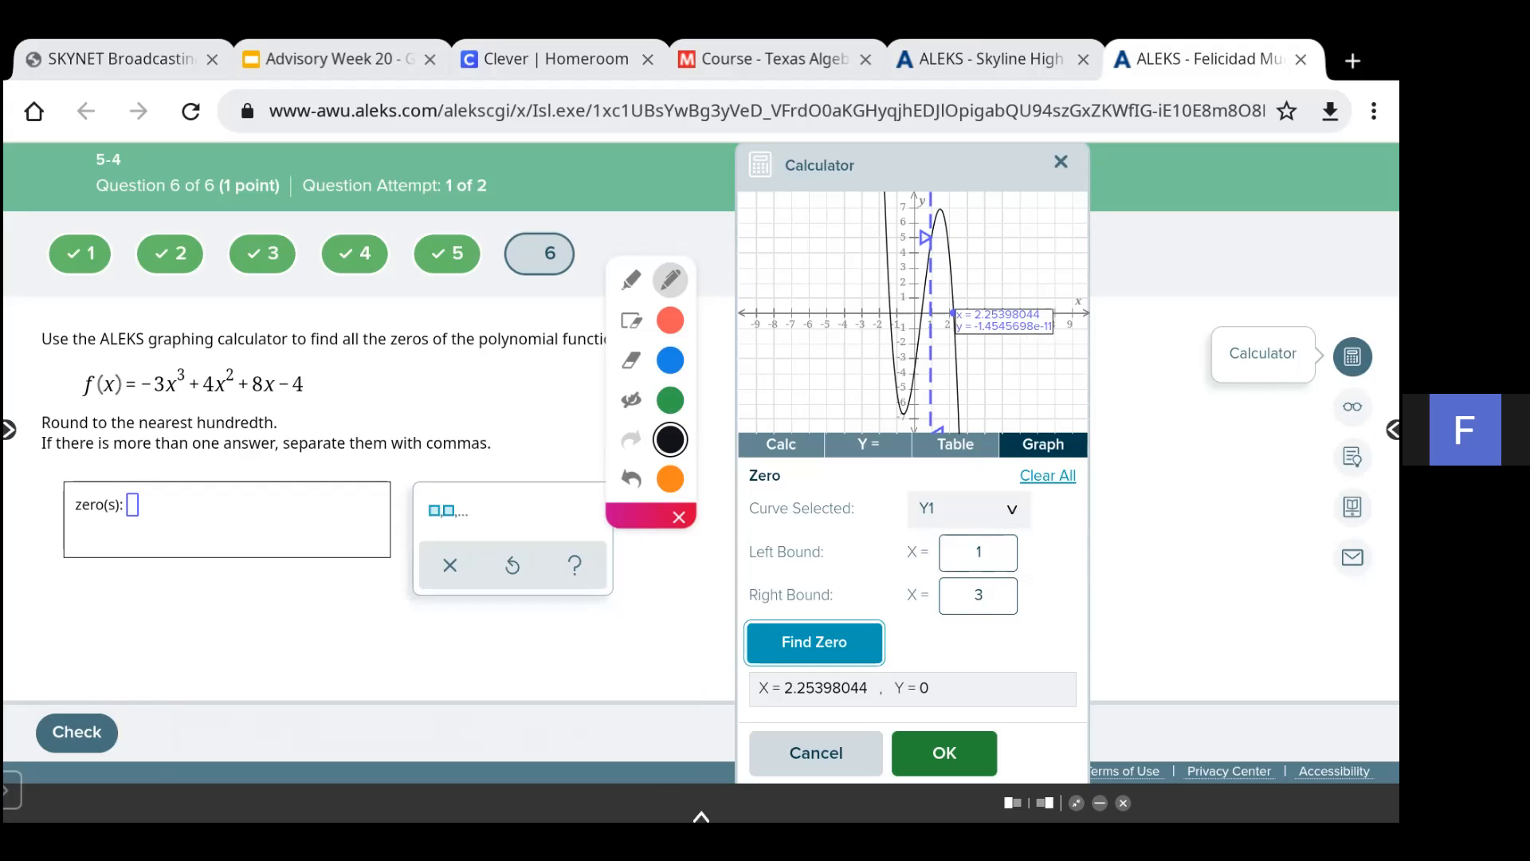
- Enter -1.36 followed by a comma in the zeros answer box
click(132, 505)
click(195, 740)
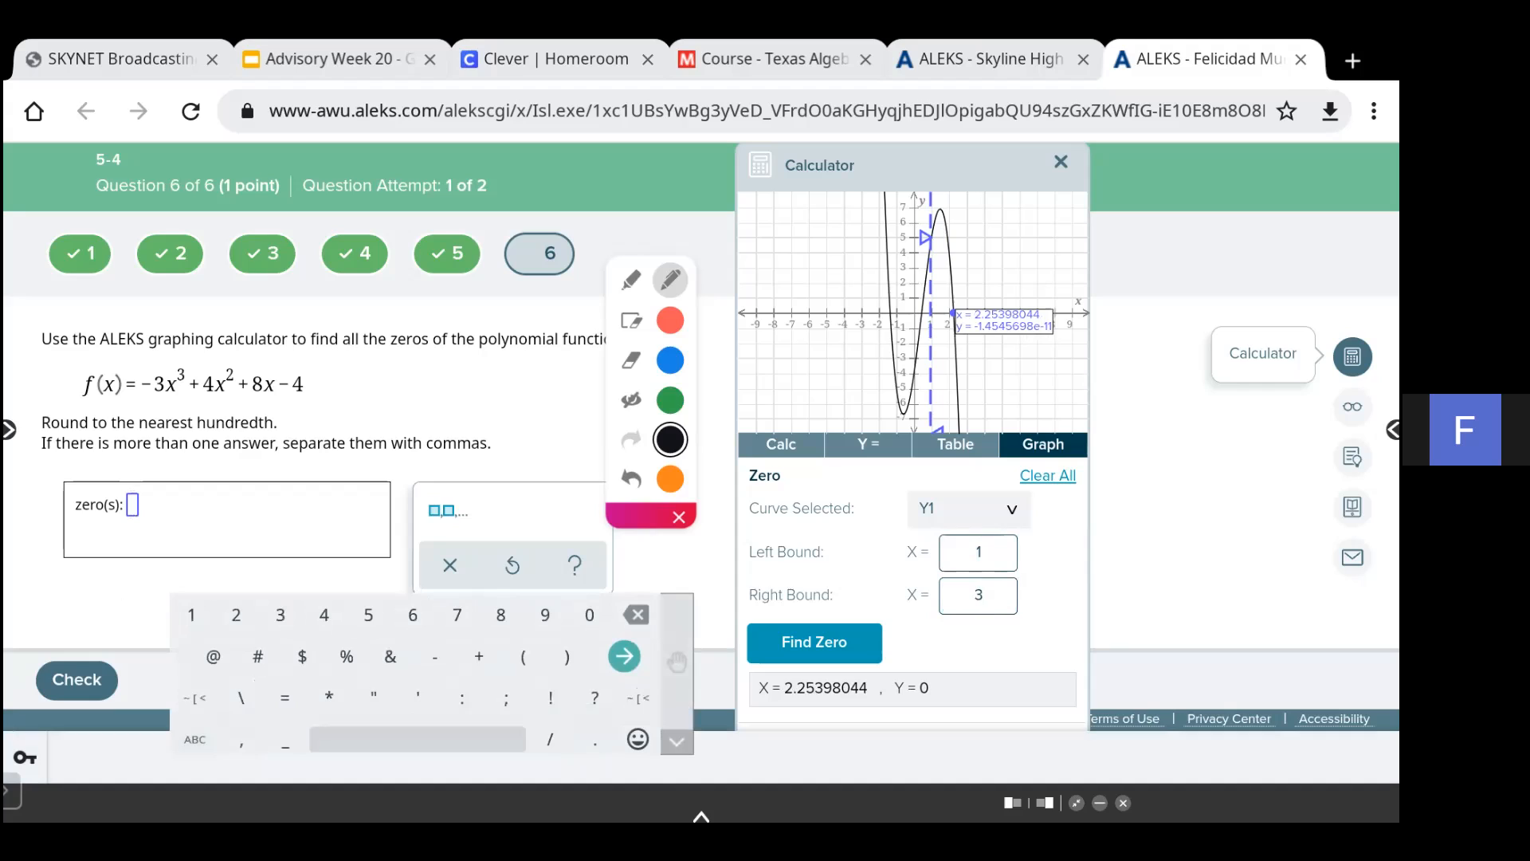
text(-1)
text(.)
click(631, 400)
click(631, 400)
text(36)
click(447, 510)
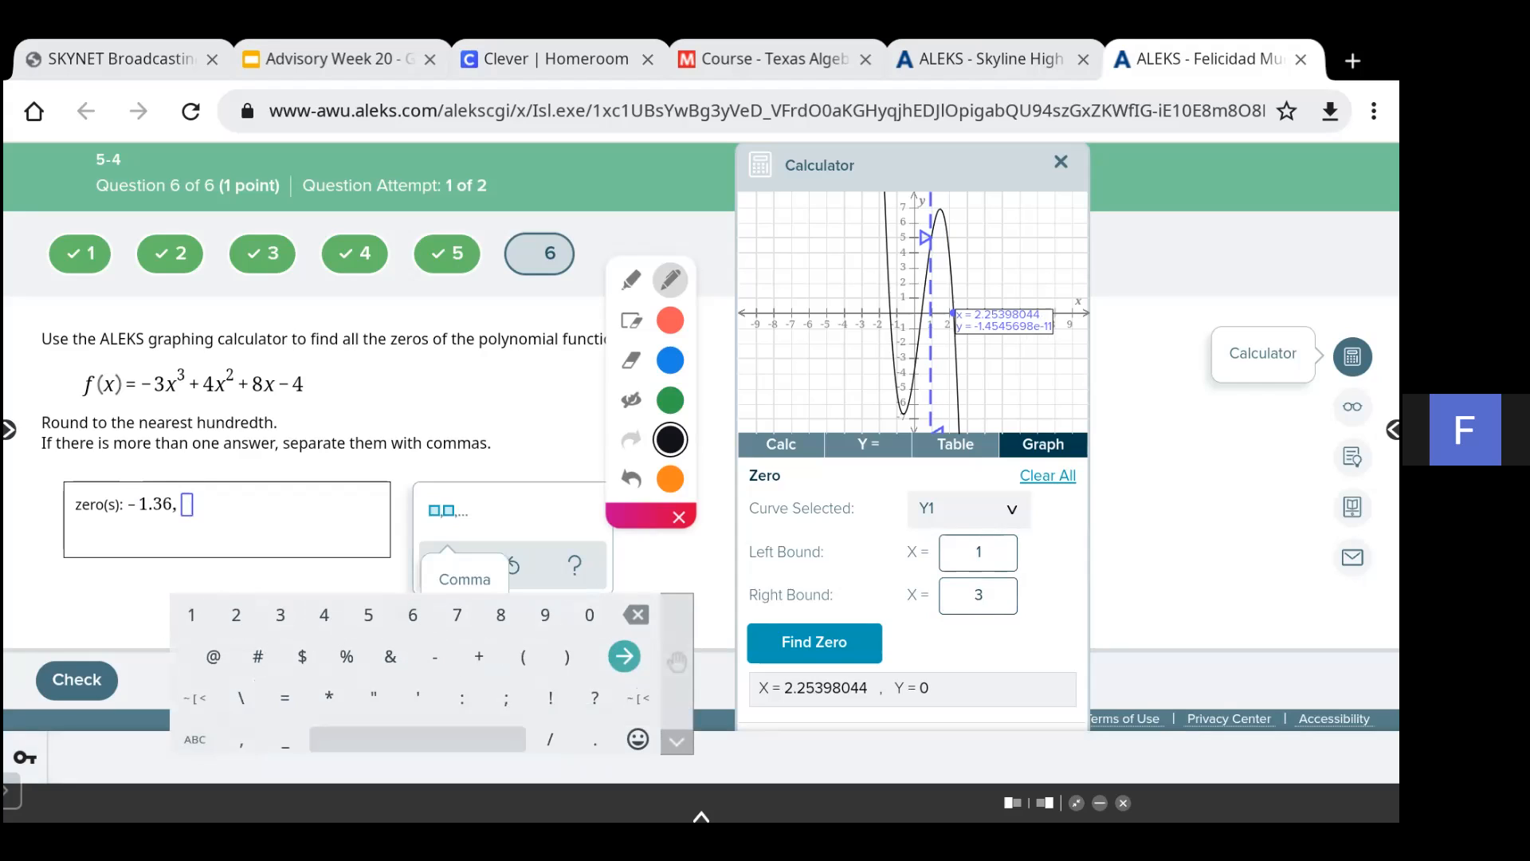
- Check the handwritten note and complete the zeros answer with 0.44, 2.25
click(631, 400)
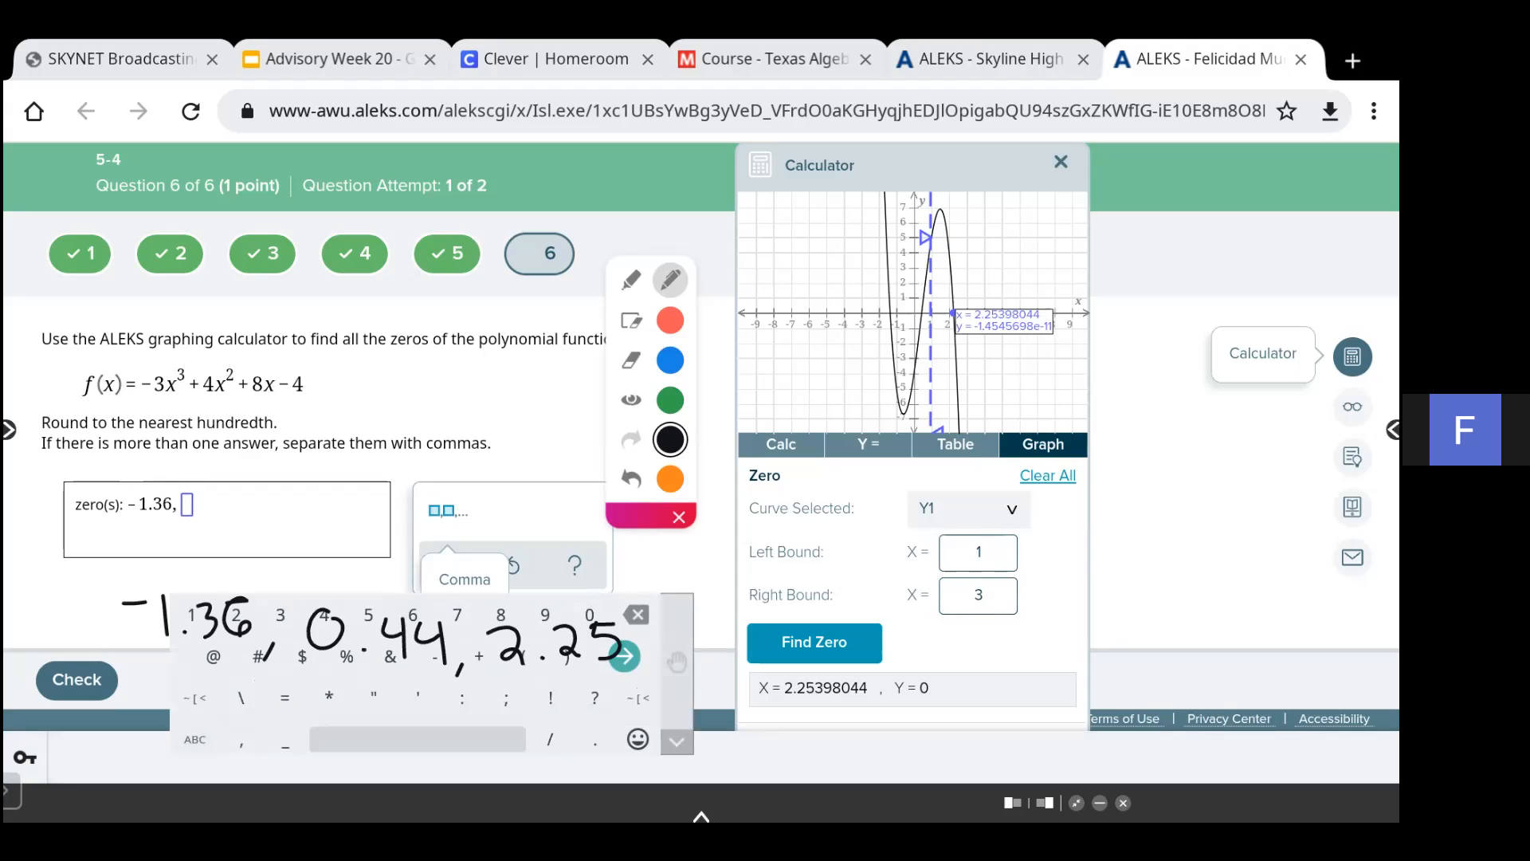
click(631, 400)
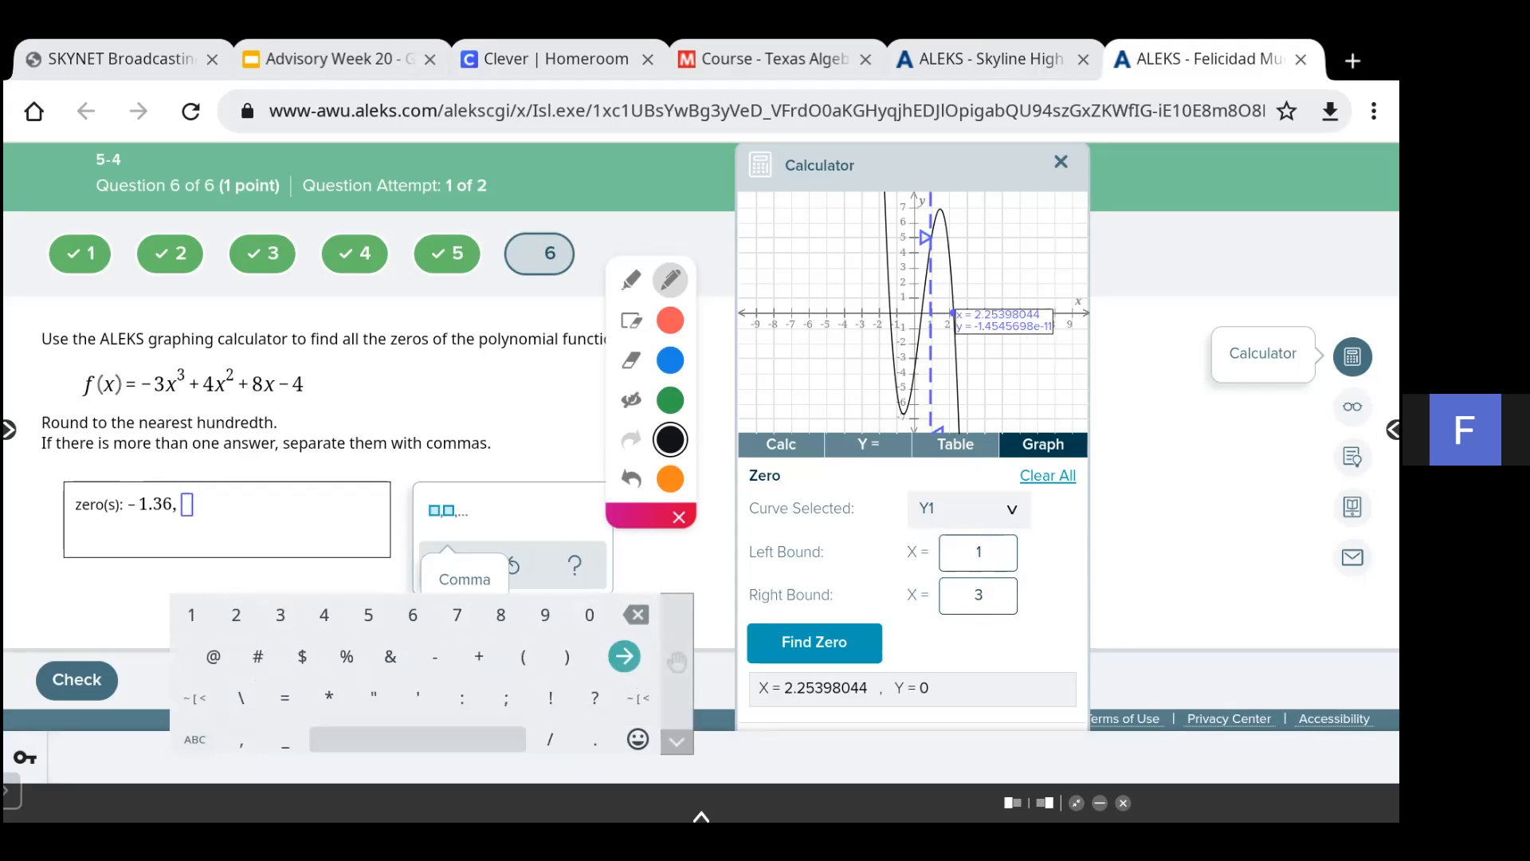
text(0.44, 2.25)
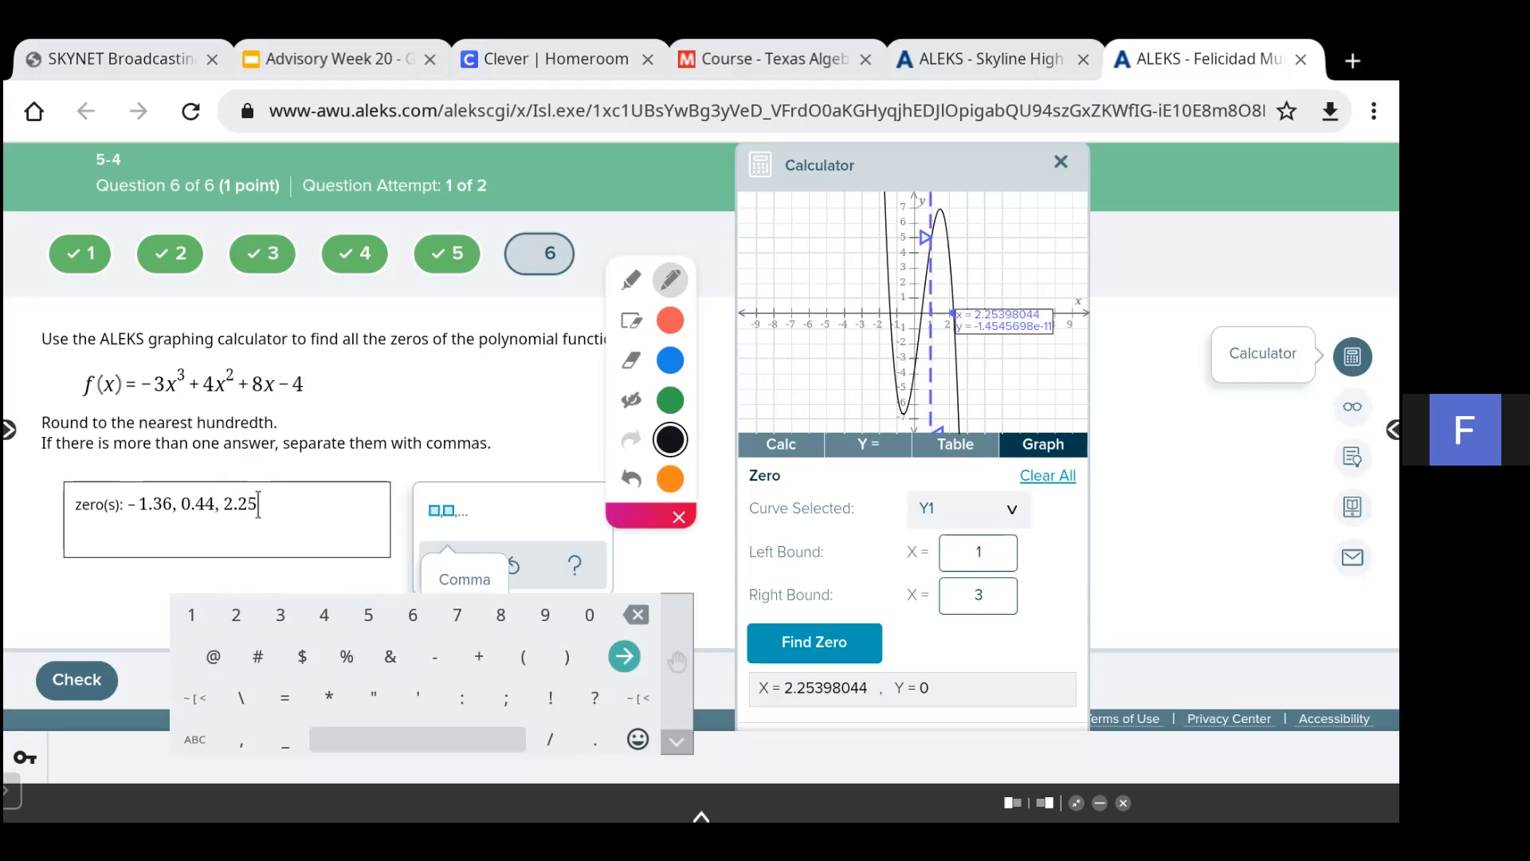